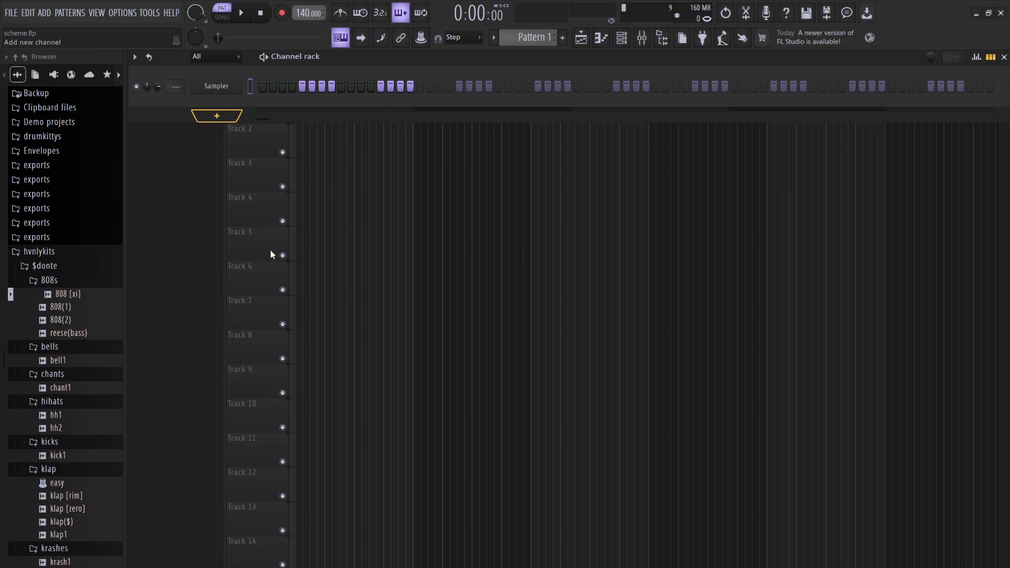
Add a TRITON instrument channel and filter its program browser to the Guitar/Plucked category.
{"action": "left_click", "coordinate": [238, 266]}
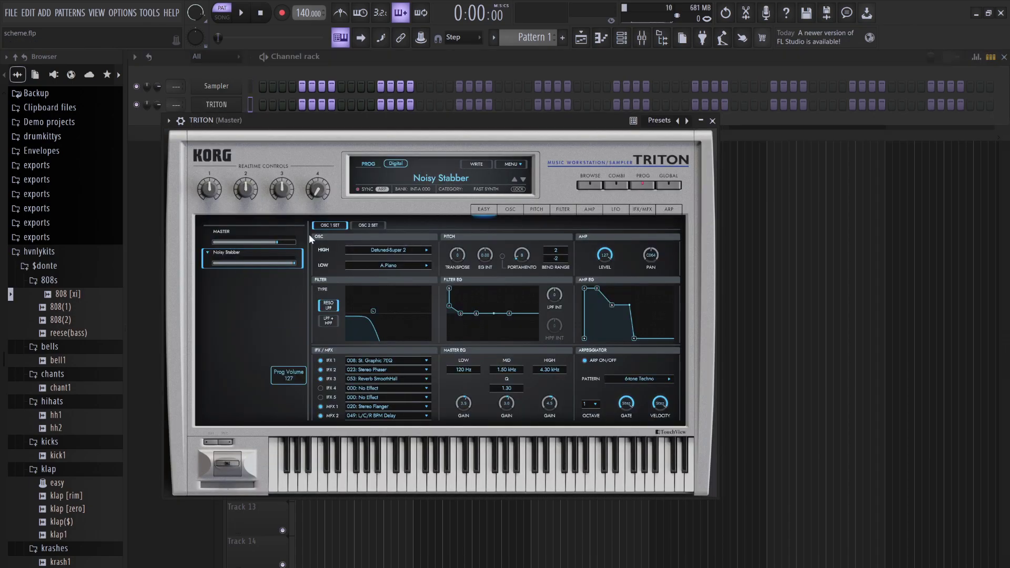
{"action": "left_click", "coordinate": [450, 177]}
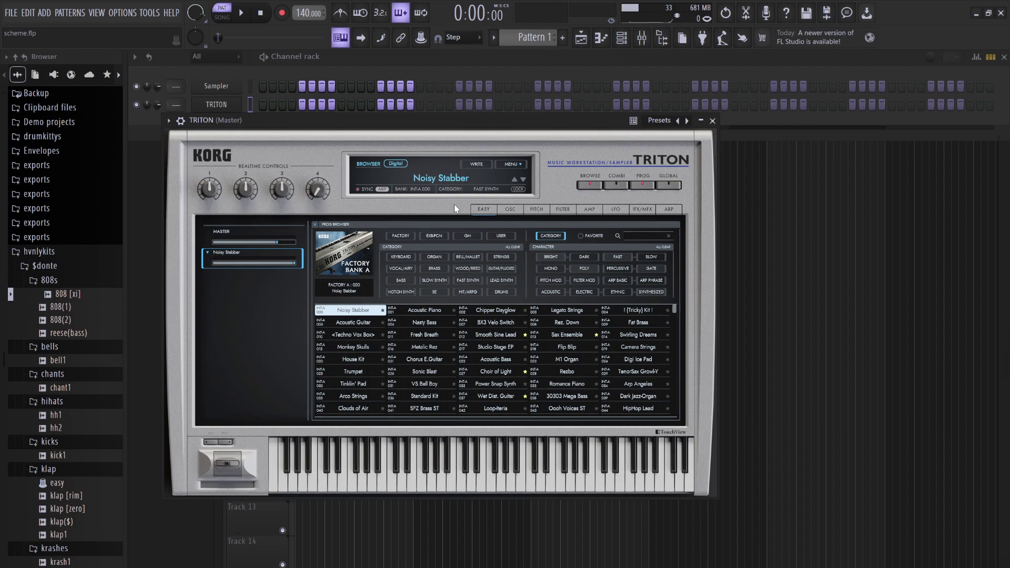
{"action": "left_click", "coordinate": [502, 268]}
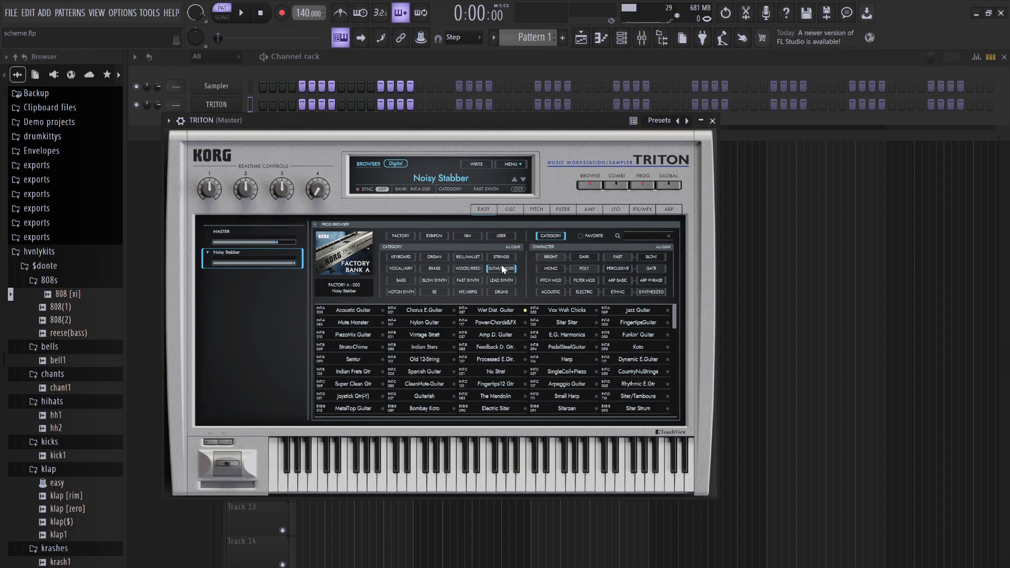
Audition the guitar programs Indian Stars, PedalSteelGuitar and Funkin' Guitar, and load FingertipsGuitar.
{"action": "left_click", "coordinate": [420, 350]}
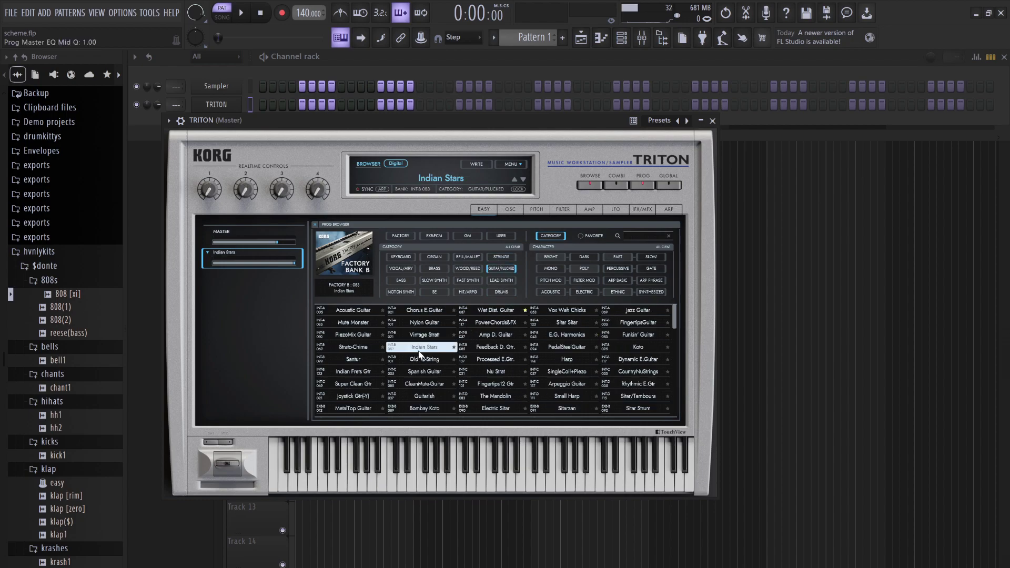
{"action": "key", "text": "s"}
{"action": "key", "text": "g"}
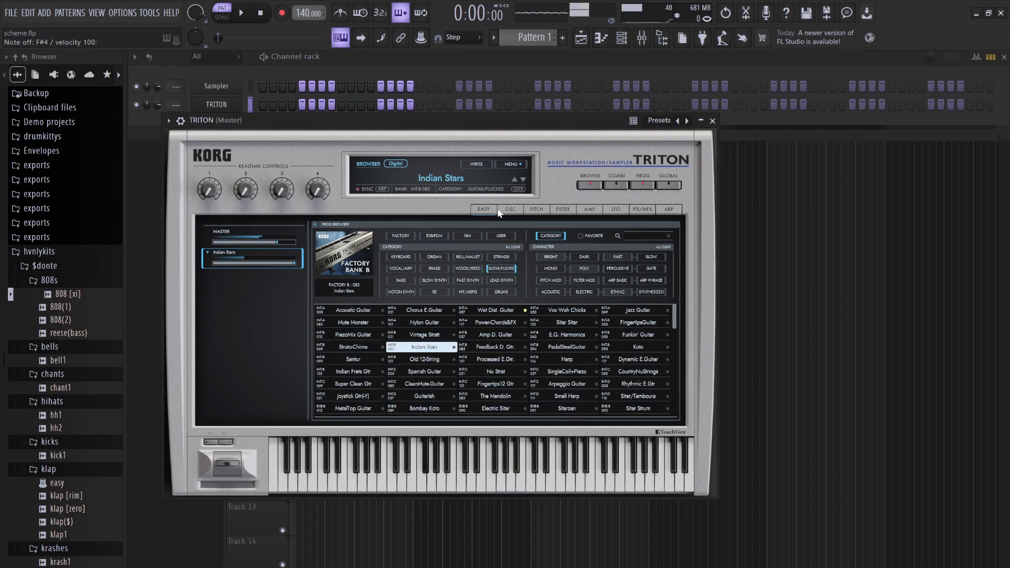
{"action": "left_click", "coordinate": [561, 345]}
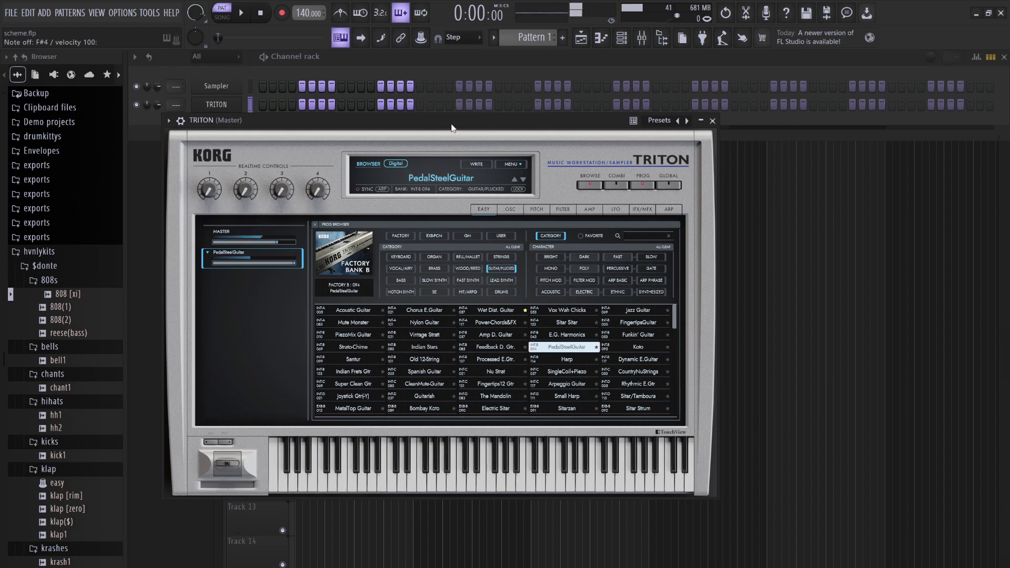
{"action": "key", "text": "t"}
{"action": "left_click", "coordinate": [626, 334]}
{"action": "key", "text": "t"}
{"action": "left_click", "coordinate": [634, 322]}
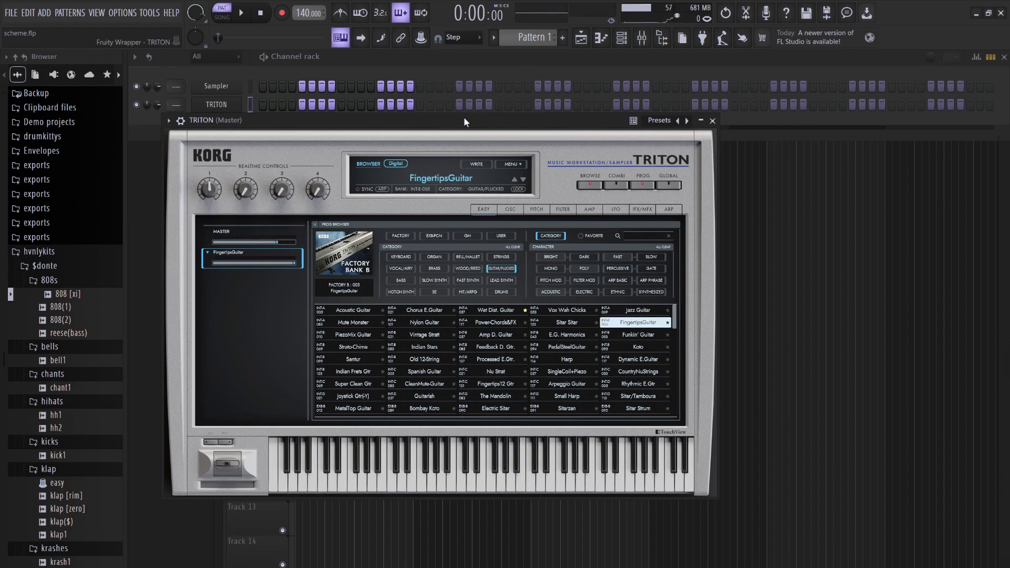
Clone the Sampler channel three times in the channel rack.
{"action": "left_click", "coordinate": [423, 57]}
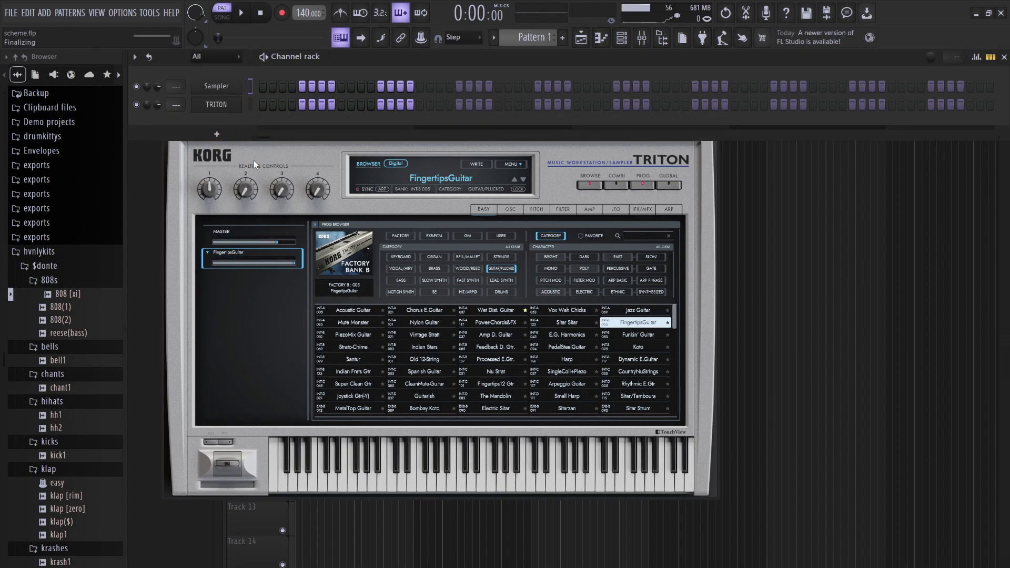
{"action": "key", "text": "alt+c"}
{"action": "key", "text": "alt+c"}
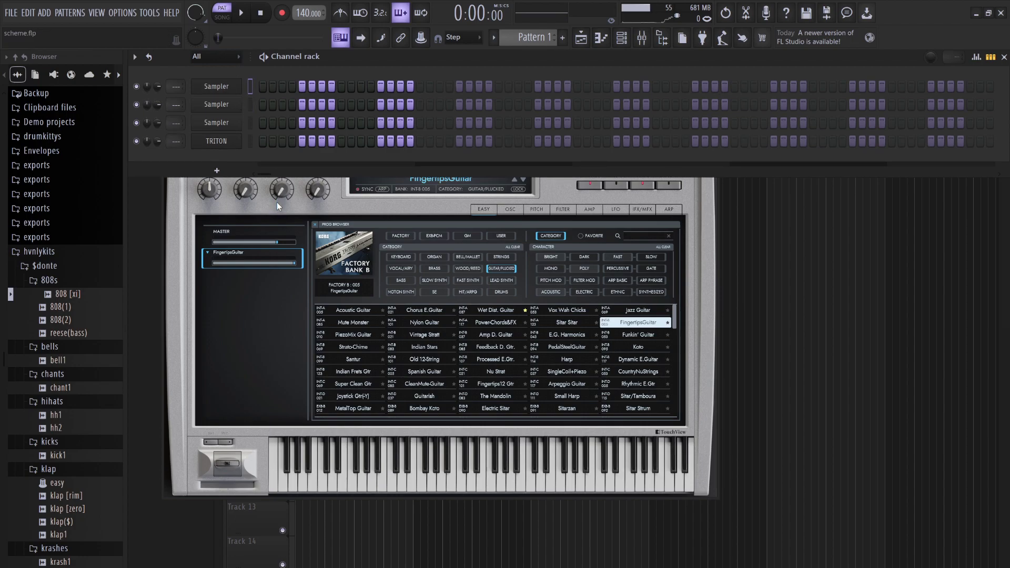
{"action": "key", "text": "alt+c"}
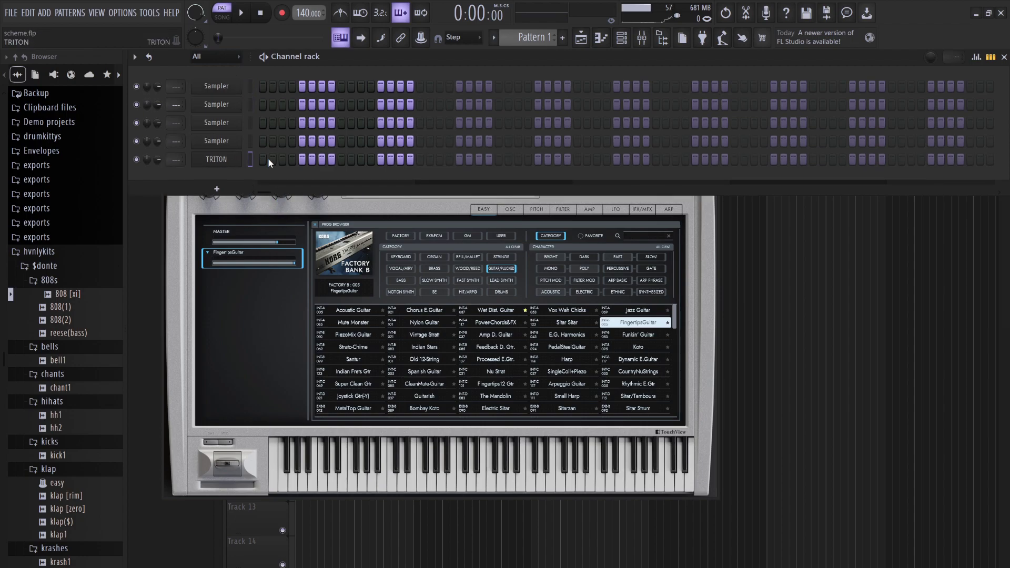
Open the TRITON channel's piano roll and place a short A#5, C#6 and F6 chord at the start of bar 1.
{"action": "key", "text": "F7"}
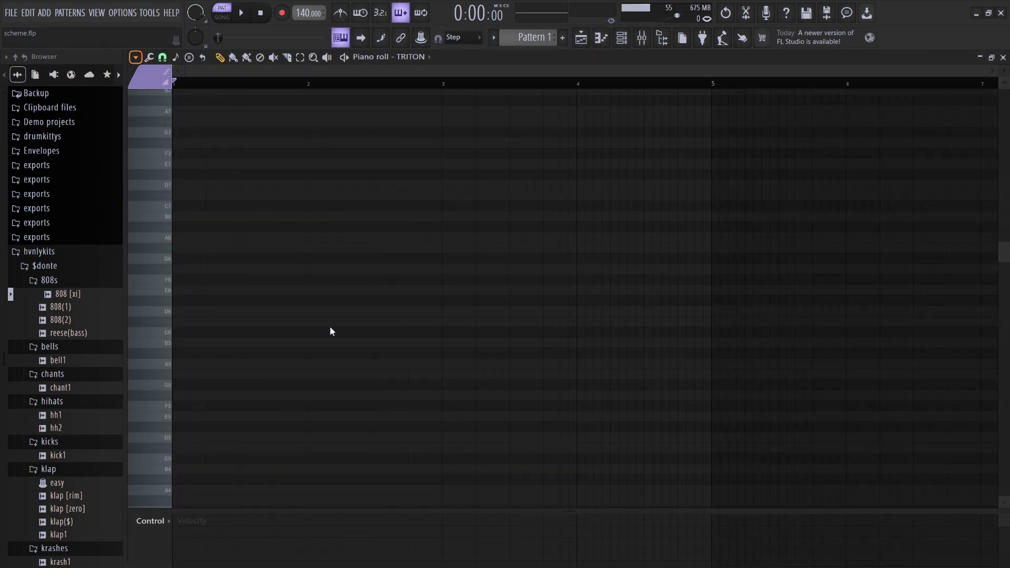
{"action": "left_click", "coordinate": [371, 258]}
{"action": "left_click_drag", "start_coordinate": [186, 353], "coordinate": [175, 353]}
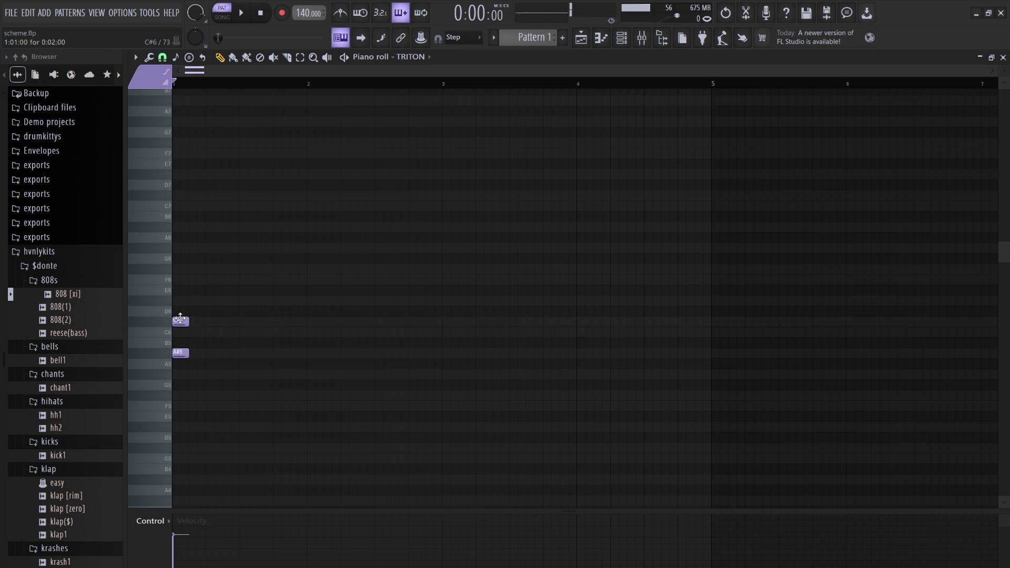
{"action": "left_click", "coordinate": [181, 300]}
{"action": "left_click", "coordinate": [180, 279]}
Try a D#6 note after the chord, followed by F#6 and C6 together, and preview the sequence.
{"action": "left_click_drag", "start_coordinate": [181, 299], "coordinate": [199, 300]}
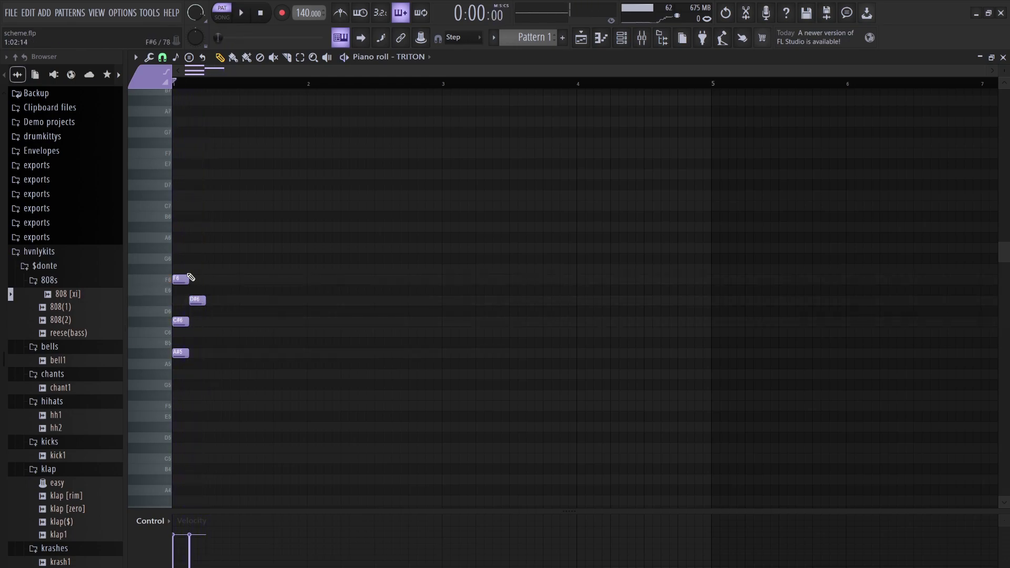
{"action": "left_click", "coordinate": [214, 268]}
{"action": "left_click", "coordinate": [214, 279]}
{"action": "key", "text": "space"}
{"action": "key", "text": "space"}
{"action": "left_click_drag", "start_coordinate": [211, 279], "coordinate": [211, 331]}
Add a G#5 note beneath the F#6 and C6 notes and play the pattern.
{"action": "key", "text": "space"}
{"action": "key", "text": "space"}
{"action": "key", "text": "space"}
{"action": "key", "text": "space"}
{"action": "left_click", "coordinate": [214, 364]}
{"action": "mouse_move", "coordinate": [215, 366]}
{"action": "left_mouse_down"}
{"action": "mouse_move", "coordinate": [217, 388]}
{"action": "mouse_move", "coordinate": [230, 384]}
{"action": "mouse_move", "coordinate": [216, 375]}
{"action": "left_mouse_up"}
{"action": "key", "text": "space"}
{"action": "key", "text": "space"}
Stop playback and delete all notes after the opening chord.
{"action": "key", "text": "space"}
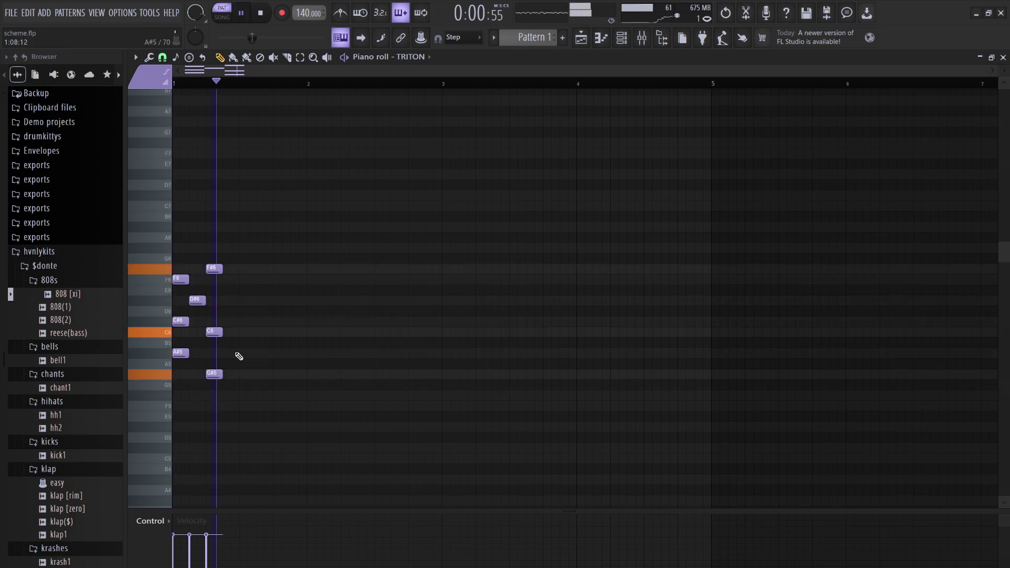
{"action": "key", "text": "space"}
{"action": "left_click_drag", "start_coordinate": [263, 437], "coordinate": [199, 193]}
{"action": "key", "text": "Delete"}
Lengthen the A#5, C#6 and F6 chord to fill the whole first bar and preview it.
{"action": "left_click_drag", "start_coordinate": [205, 410], "coordinate": [145, 237]}
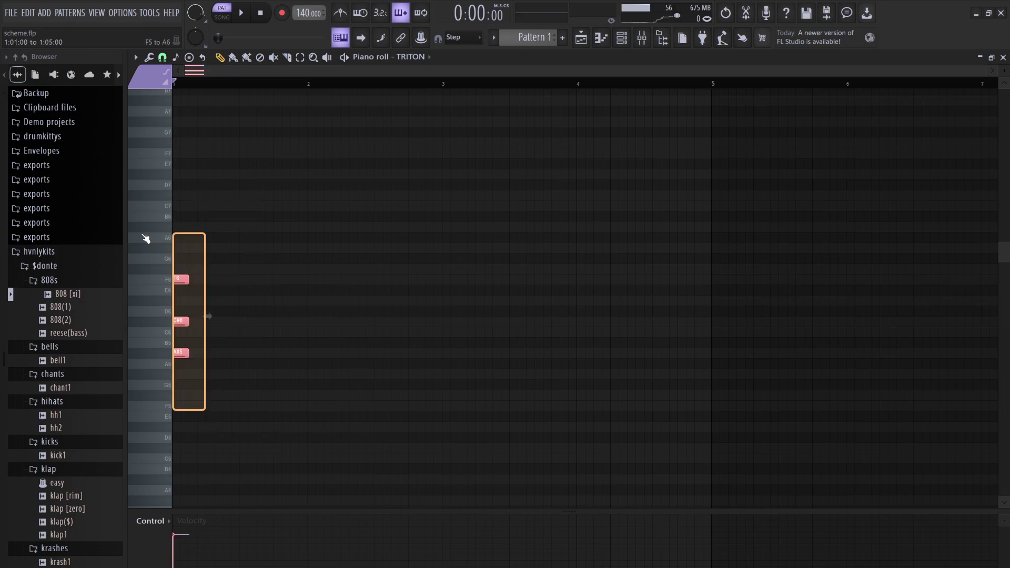
{"action": "key", "text": "space"}
{"action": "left_click_drag", "start_coordinate": [183, 280], "coordinate": [302, 295]}
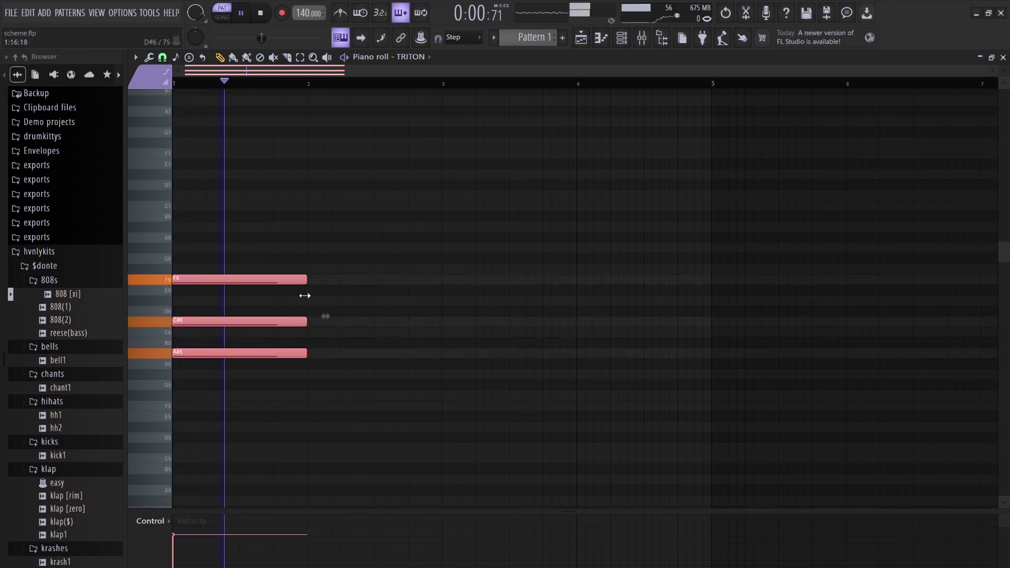
{"action": "key", "text": "space"}
{"action": "left_click", "coordinate": [346, 315]}
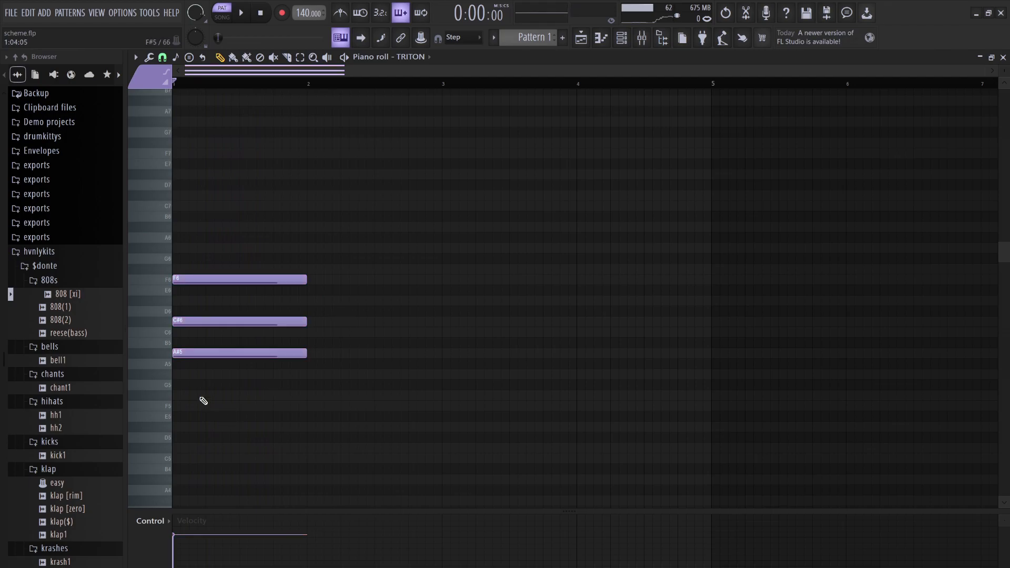
Add staggered F#5, F5 and D#5 notes at steps 3, 5 and 7 of bar 1, plus a G#5 at step 13.
{"action": "left_click", "coordinate": [193, 395]}
{"action": "left_click", "coordinate": [213, 405]}
{"action": "key", "text": "space"}
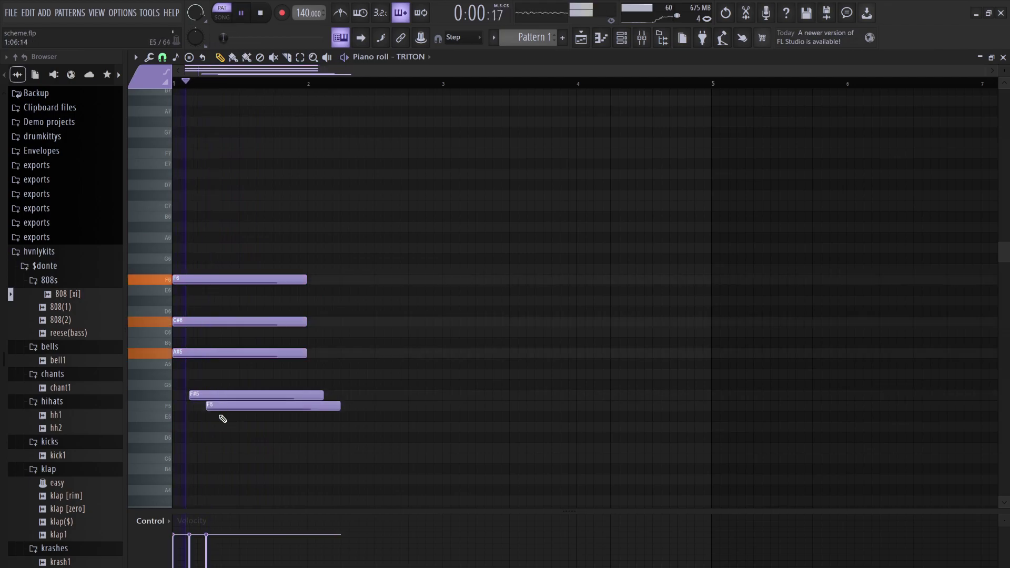
{"action": "left_click", "coordinate": [225, 427]}
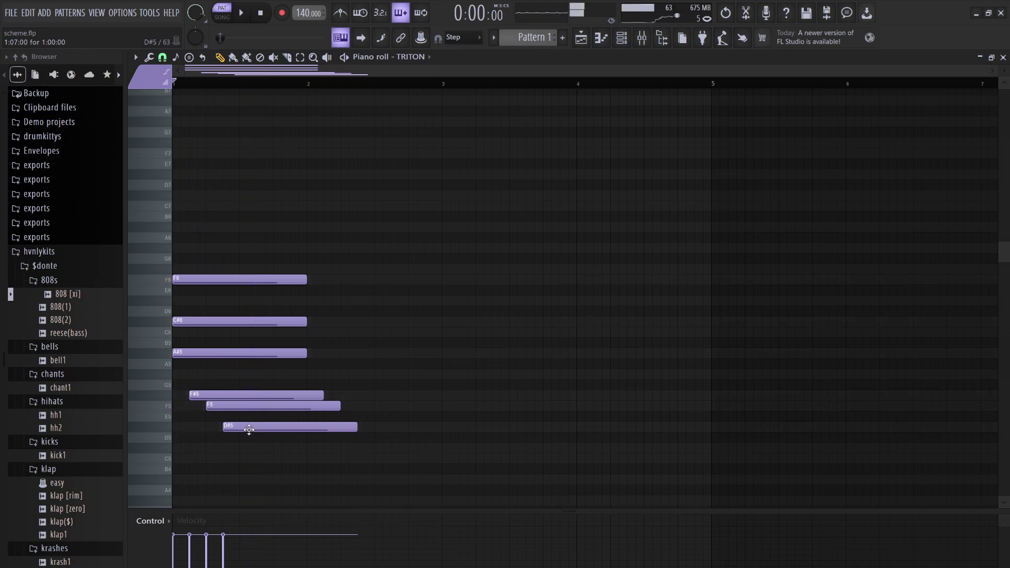
{"action": "left_click", "coordinate": [276, 376]}
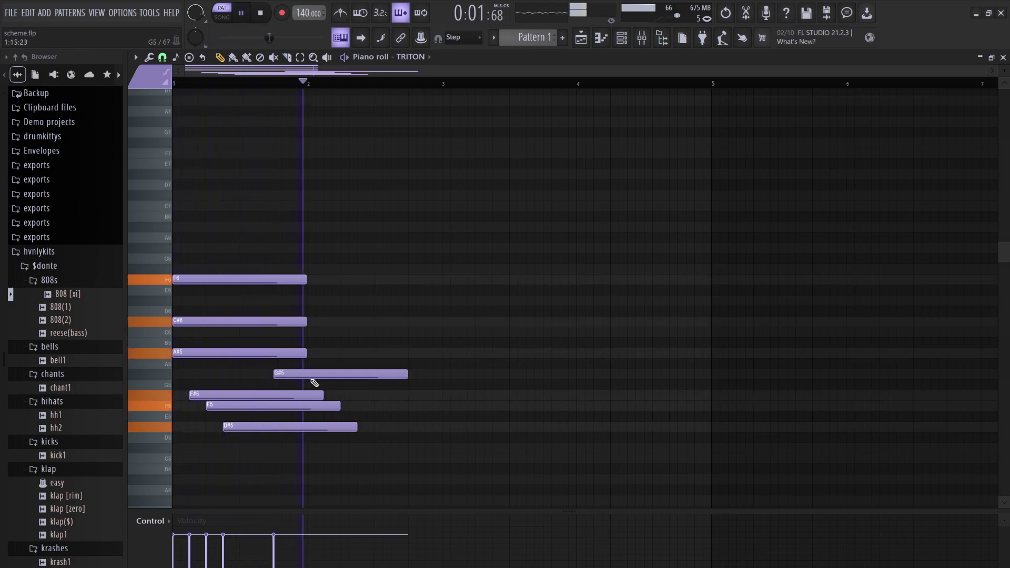
{"action": "key", "text": "space"}
Shorten the G#5, F#5, F5 and D#5 notes so they end with bar 1, and play the pattern.
{"action": "left_click_drag", "start_coordinate": [403, 377], "coordinate": [288, 382]}
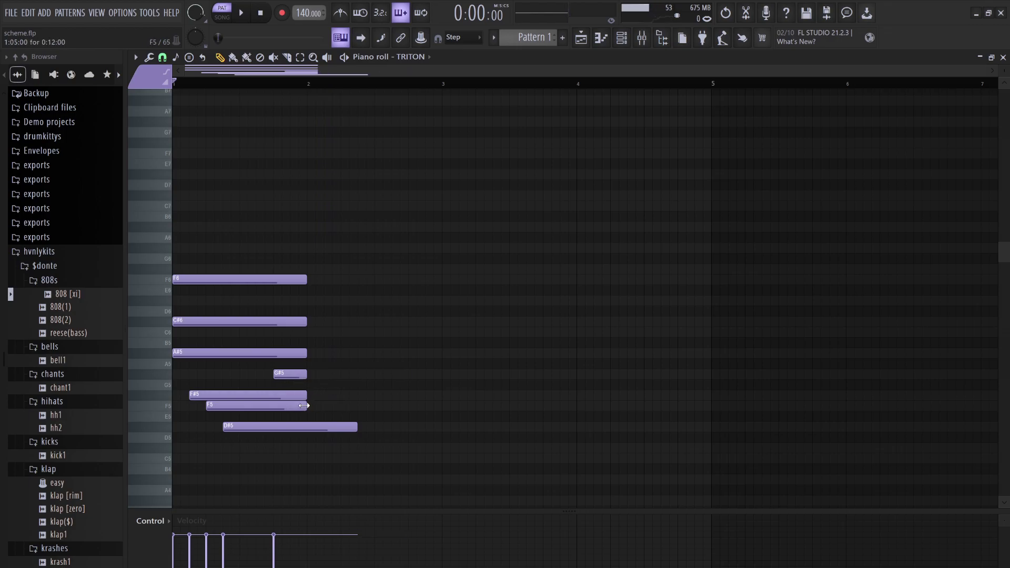
{"action": "left_click_drag", "start_coordinate": [332, 424], "coordinate": [307, 426]}
{"action": "key", "text": "space"}
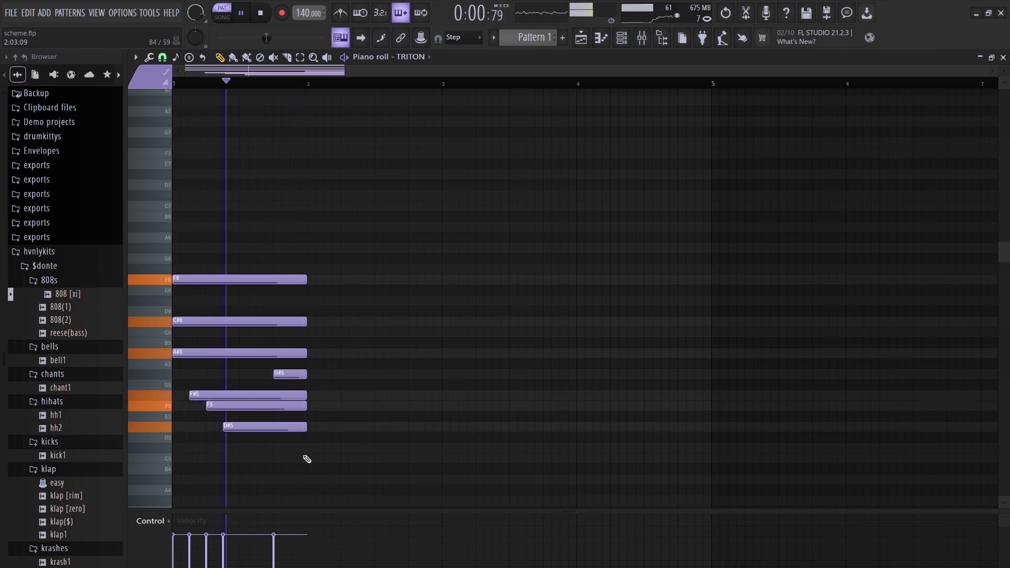
Add a C#5 note at step 15 of bar 1 and trim it to two steps.
{"action": "left_click", "coordinate": [291, 447]}
{"action": "key", "text": "space"}
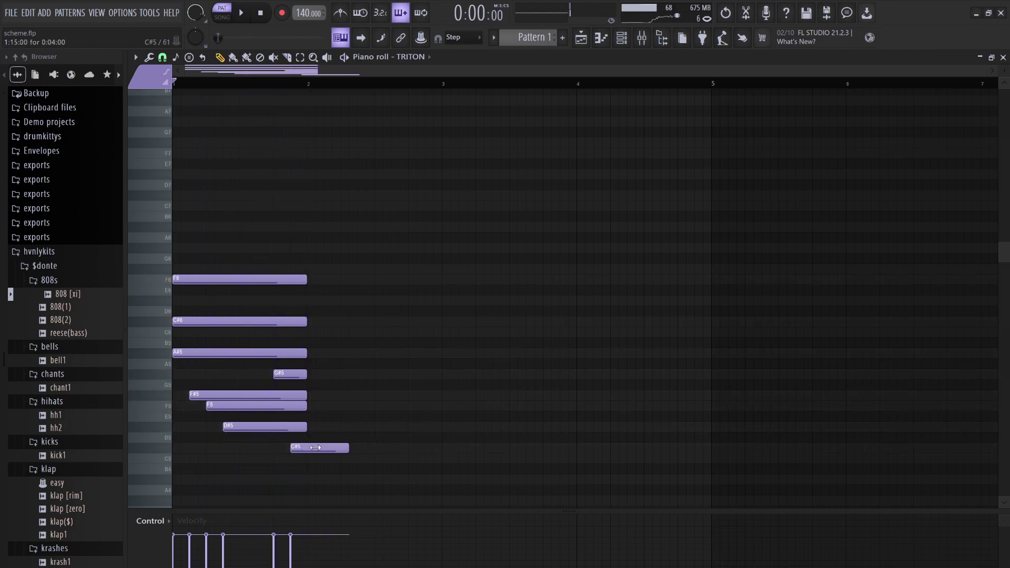
{"action": "key", "text": "space"}
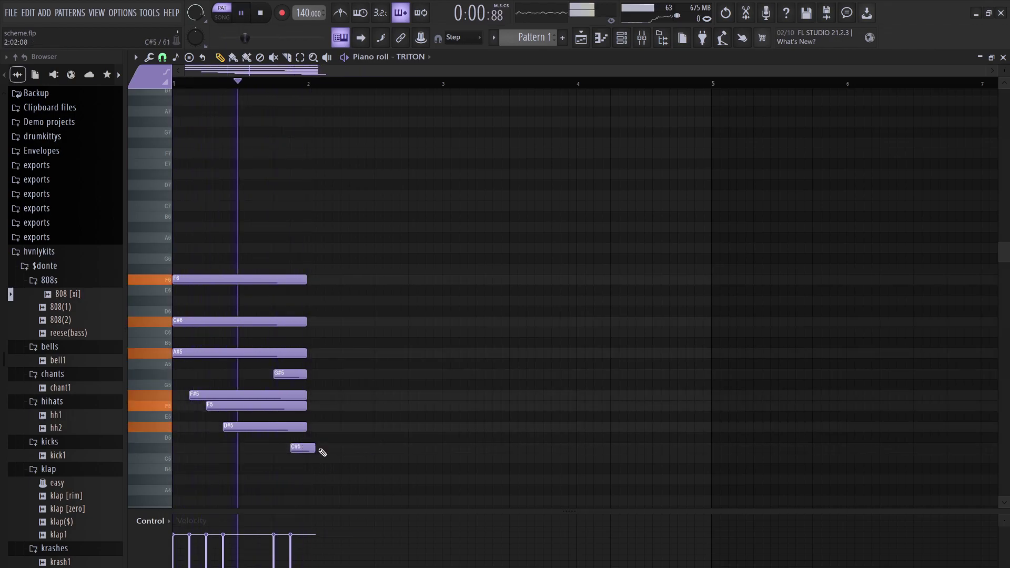
{"action": "left_click_drag", "start_coordinate": [321, 452], "coordinate": [298, 446]}
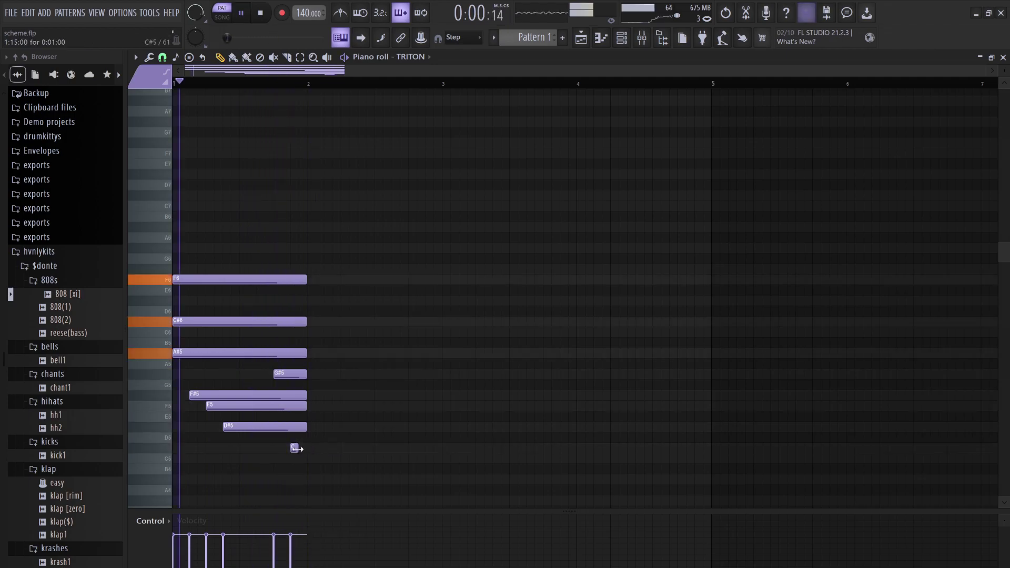
{"action": "key", "text": "space"}
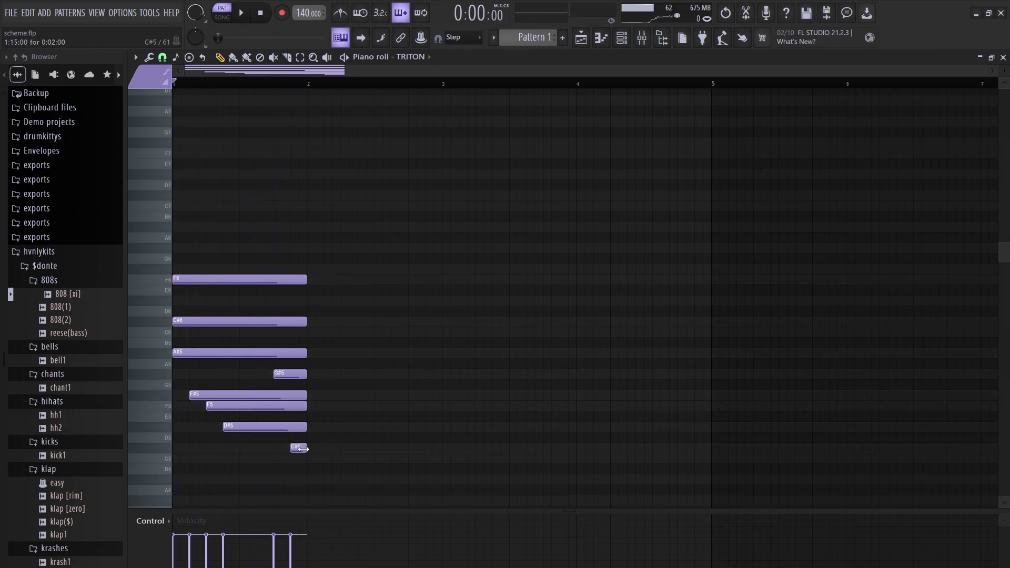
Duplicate the first bar's notes into bar 2 and lower the copied F6 note to C5.
{"action": "key", "text": "ctrl+b"}
{"action": "left_click", "coordinate": [357, 282]}
{"action": "key", "text": "shift+Down"}
{"action": "key", "text": "Down"}
{"action": "key", "text": "Down"}
{"action": "key", "text": "Down"}
{"action": "key", "text": "Down"}
{"action": "key", "text": "Down"}
{"action": "key", "text": "Down"}
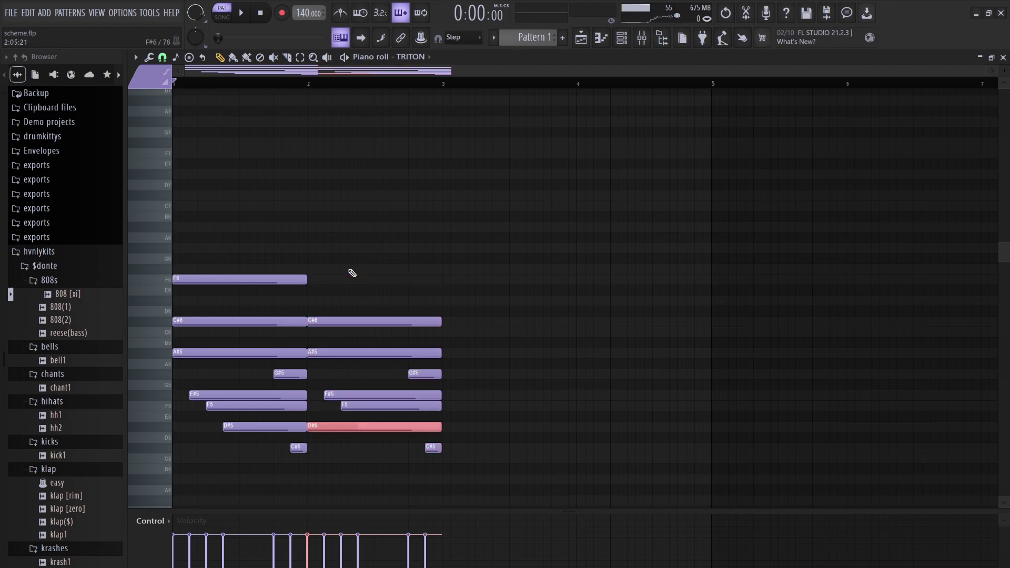
{"action": "key", "text": "space"}
{"action": "key", "text": "Up"}
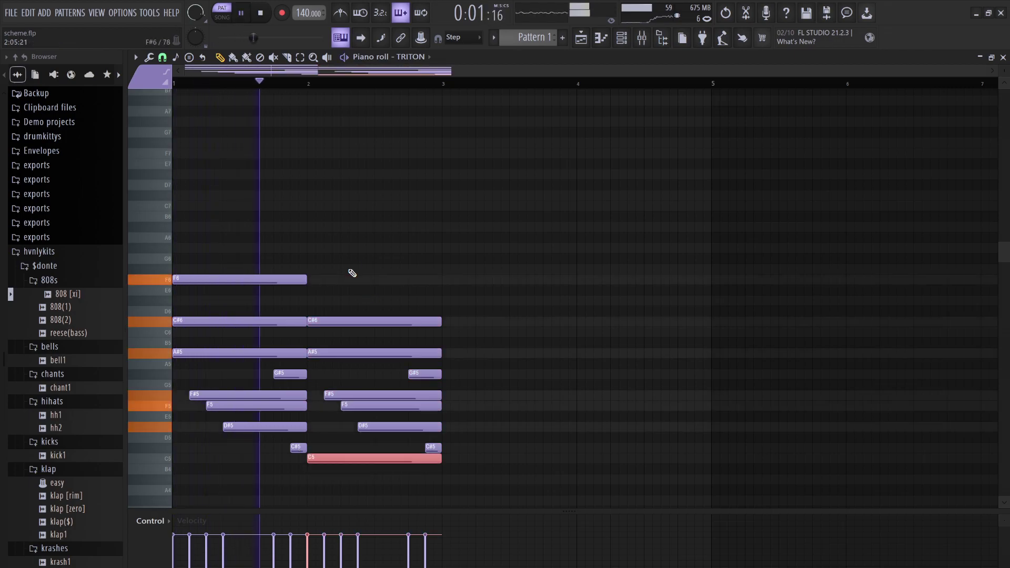
Raise the A#5 chord note in bar 2 to C6.
{"action": "left_click", "coordinate": [334, 350]}
{"action": "key", "text": "Up"}
{"action": "key", "text": "Up"}
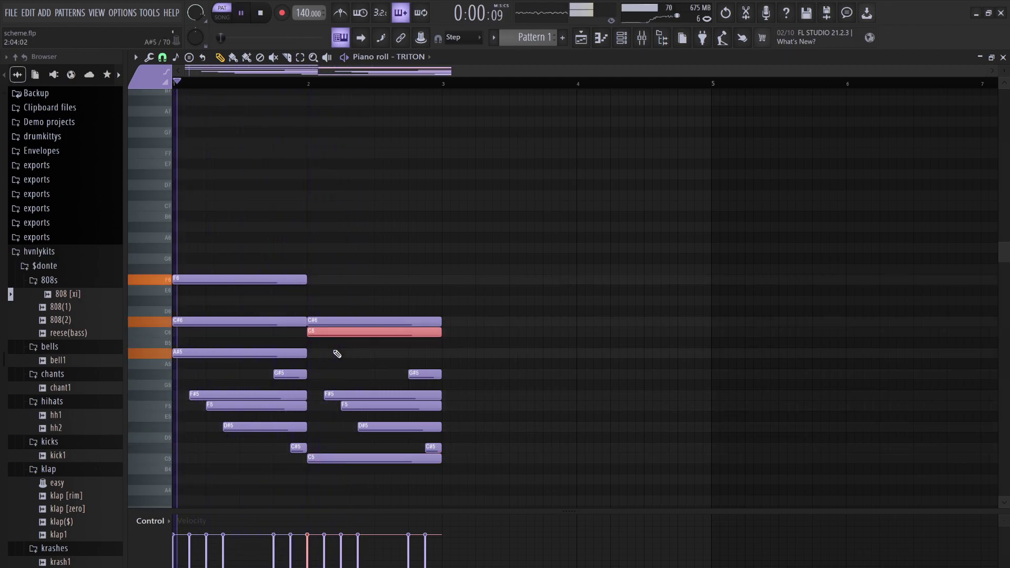
{"action": "left_click", "coordinate": [467, 329], "text": "ctrl"}
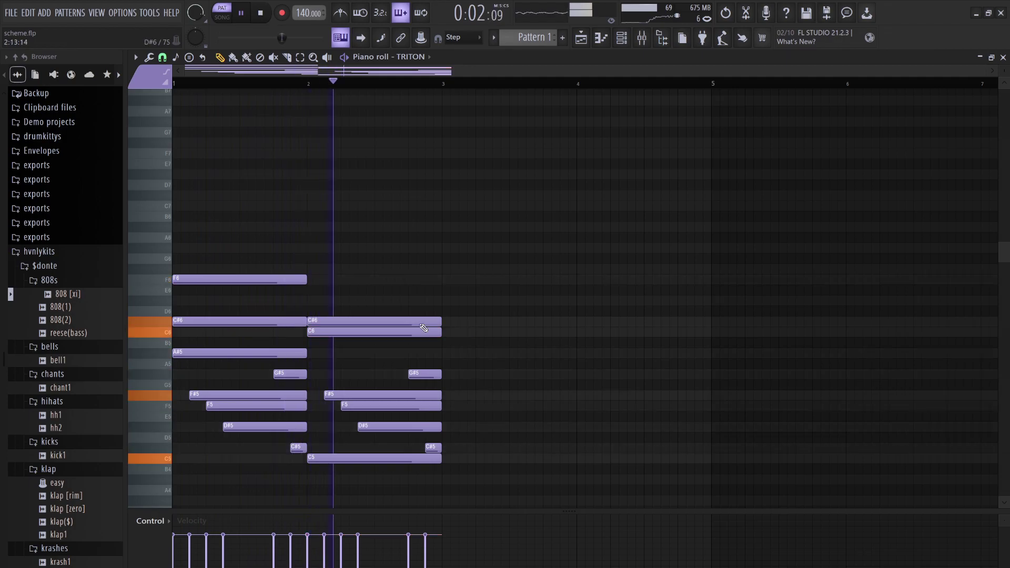
Transpose the D#5 note in bar 2 to G#5 while the pattern plays.
{"action": "left_click", "coordinate": [389, 424]}
{"action": "key", "text": "ctrl+Up"}
{"action": "key", "text": "Down"}
{"action": "key", "text": "Down"}
{"action": "key", "text": "Down"}
{"action": "key", "text": "Down"}
{"action": "key", "text": "Down"}
{"action": "key", "text": "Down"}
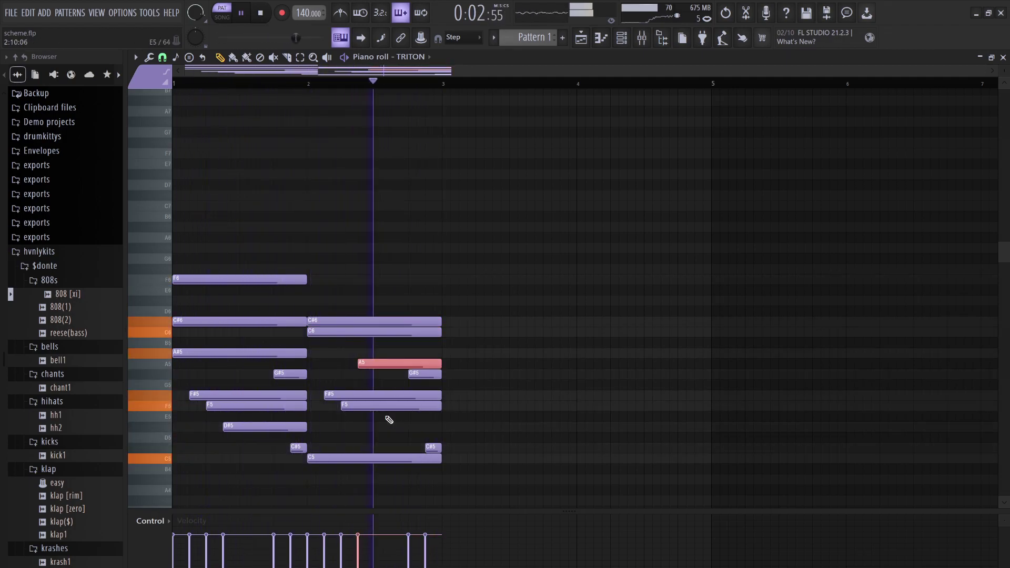
{"action": "key", "text": "Up"}
{"action": "key", "text": "Down"}
{"action": "key", "text": "Down"}
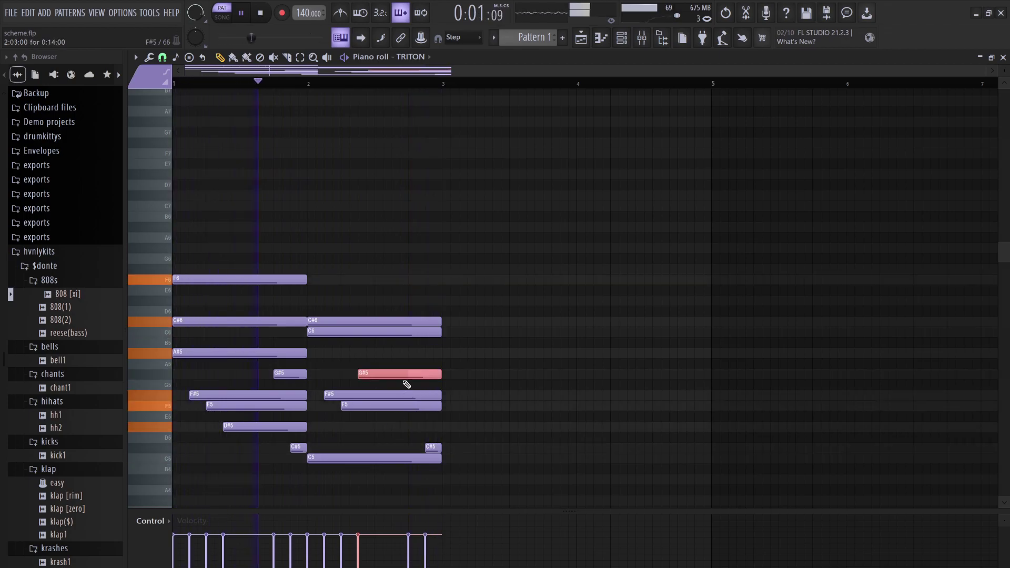
{"action": "key", "text": "ctrl+d"}
Lower the short G#5 note near the end of bar 2 to F5 and trim the earlier F5 note to end where it starts.
{"action": "left_click", "coordinate": [425, 374]}
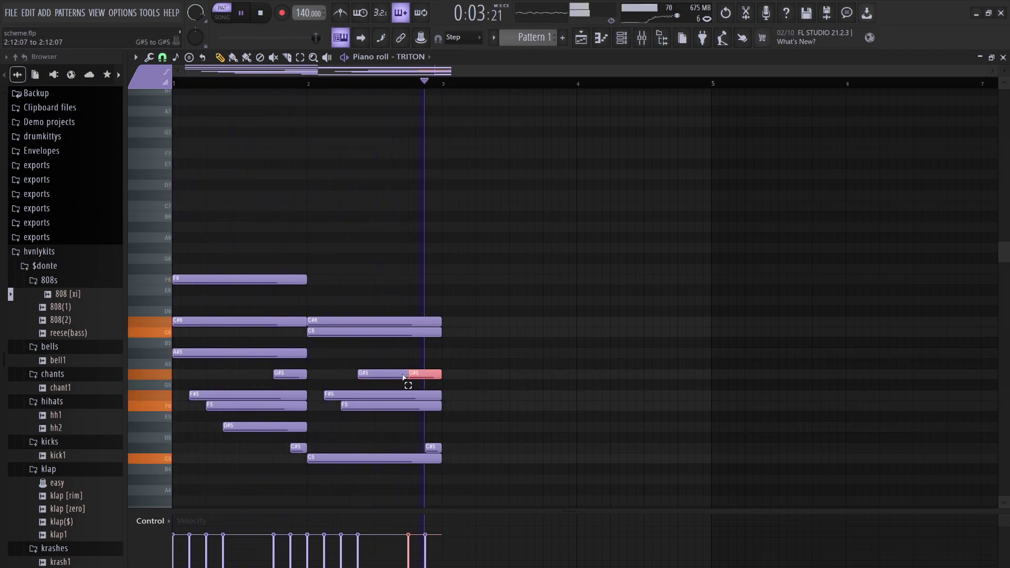
{"action": "key", "text": "Down"}
{"action": "key", "text": "Down"}
{"action": "key", "text": "Down"}
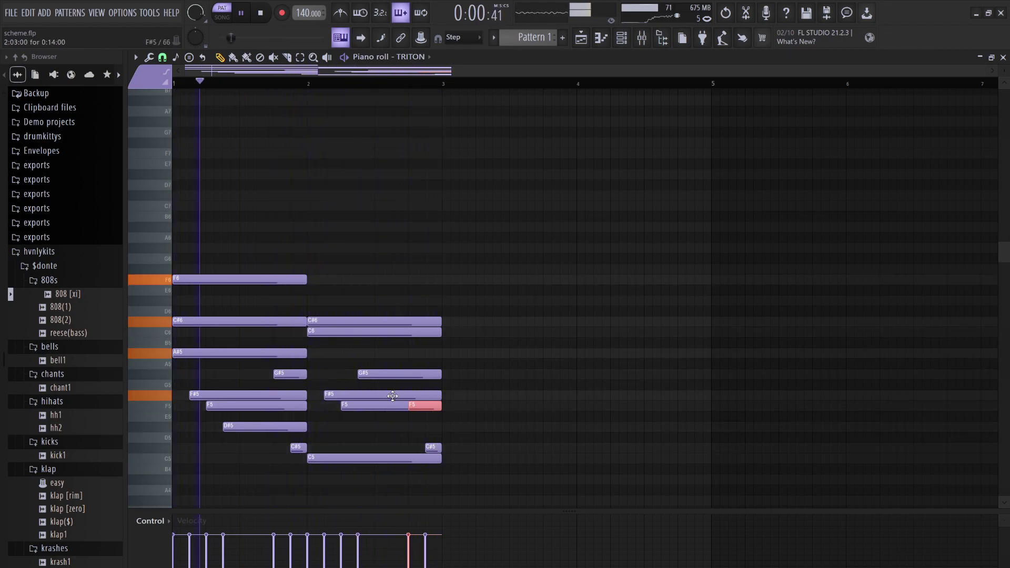
{"action": "left_click", "coordinate": [426, 408]}
{"action": "left_click_drag", "start_coordinate": [440, 407], "coordinate": [410, 406]}
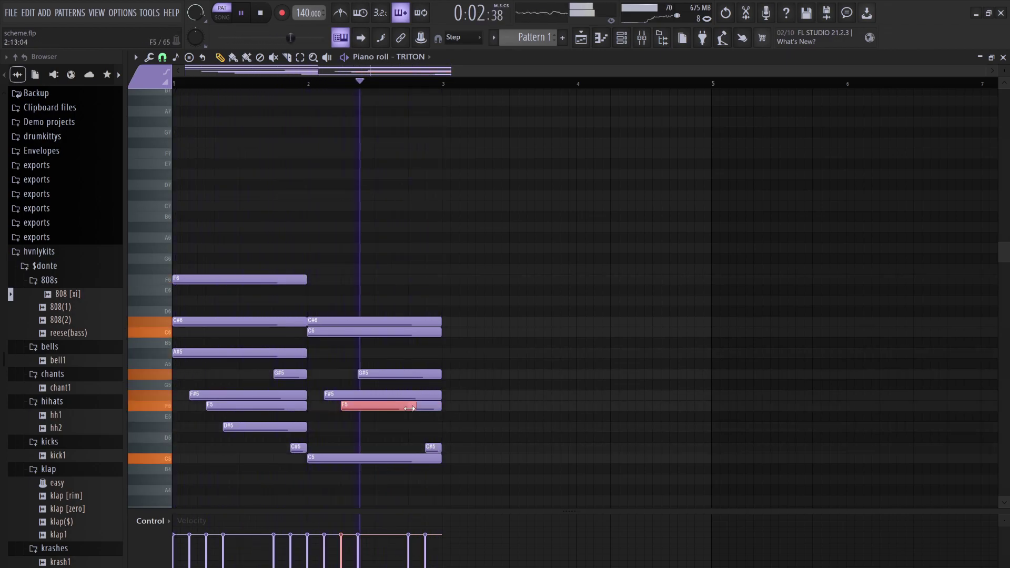
Add an A#5 note at step 11 of bar 2 and shorten it to two steps.
{"action": "left_click", "coordinate": [512, 403], "text": "ctrl"}
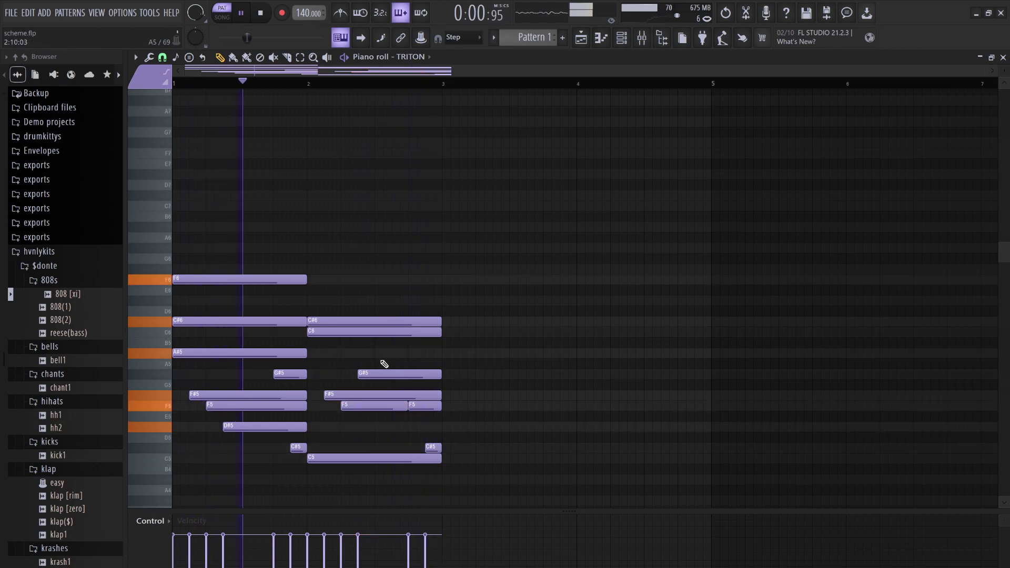
{"action": "left_click", "coordinate": [394, 353]}
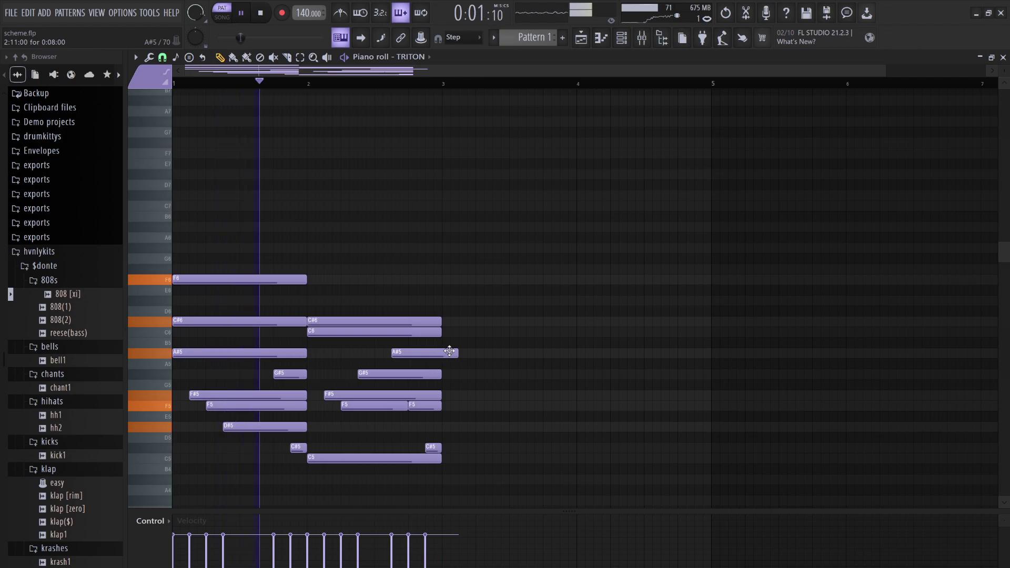
{"action": "left_click_drag", "start_coordinate": [457, 353], "coordinate": [398, 352]}
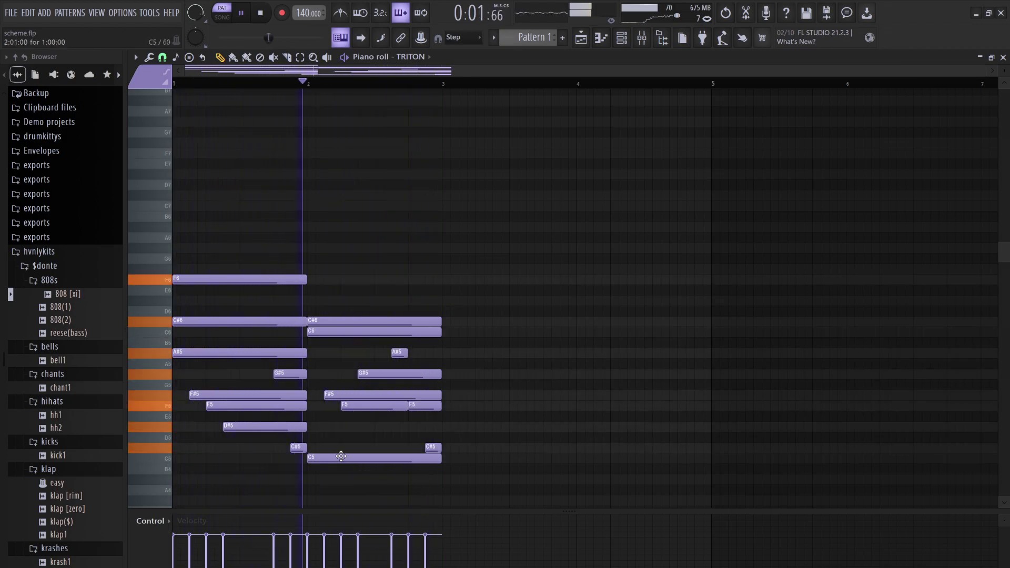
Copy the A#5 chord note of bar 1 and the C5 note of bar 2, and lower the copies to A#3 and C3.
{"action": "left_click_drag", "start_coordinate": [340, 458], "coordinate": [330, 441]}
{"action": "left_click_drag", "start_coordinate": [255, 354], "coordinate": [231, 333]}
{"action": "key", "text": "ctrl+c"}
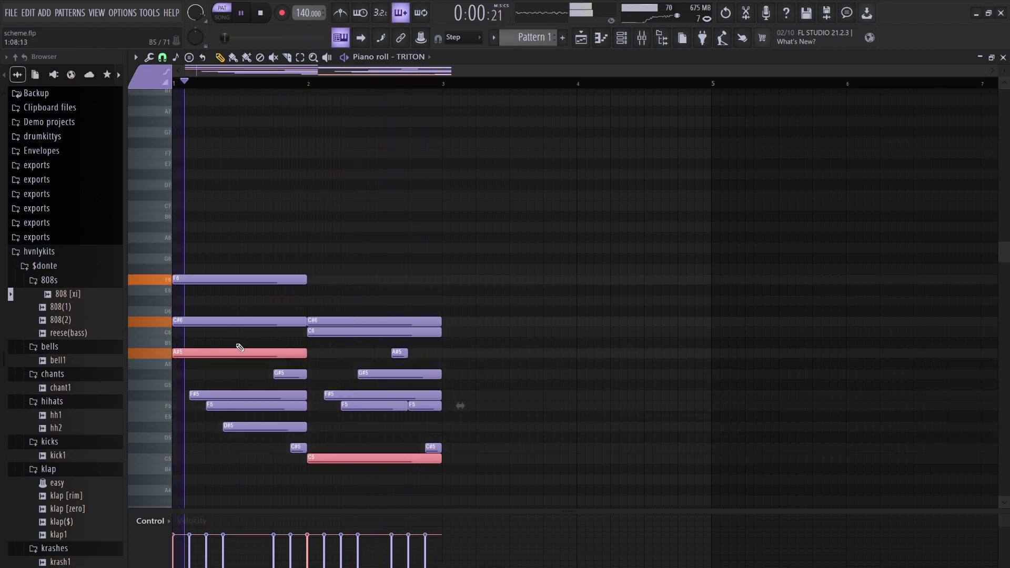
{"action": "key", "text": "ctrl+v"}
{"action": "key", "text": "ctrl+Down"}
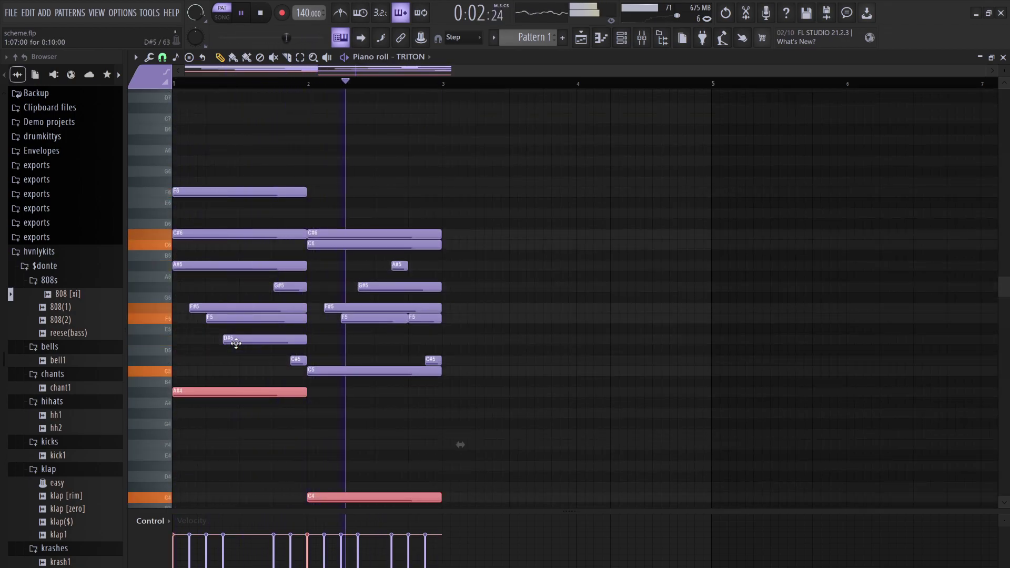
{"action": "key", "text": "ctrl+Down"}
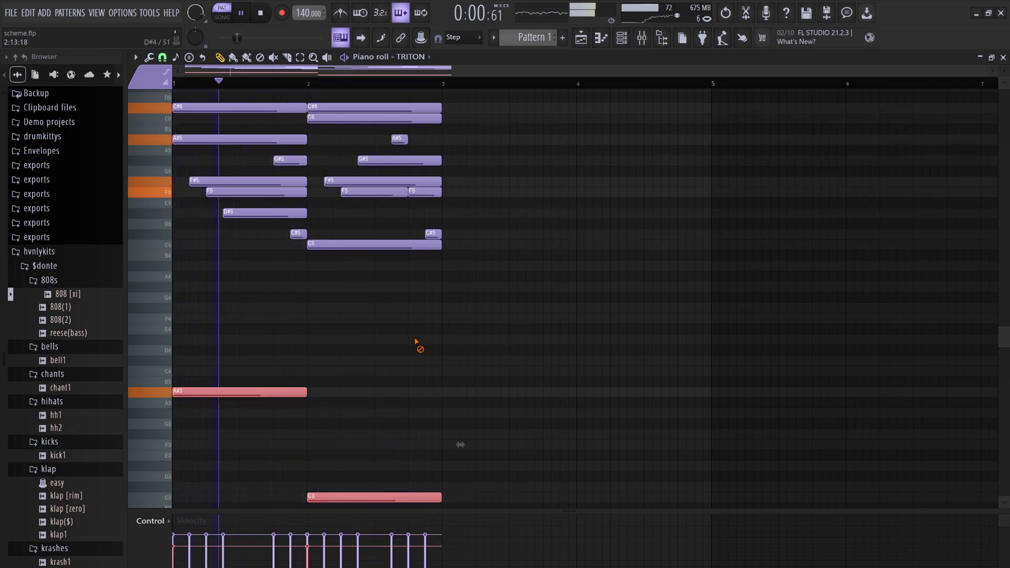
Stop playback and add a C7 note at the start of bar 1, shortened to one step.
{"action": "scroll", "coordinate": [400, 358], "scroll_direction": "up", "scroll_amount": 5}
{"action": "scroll", "coordinate": [393, 360], "scroll_direction": "up", "scroll_amount": 1}
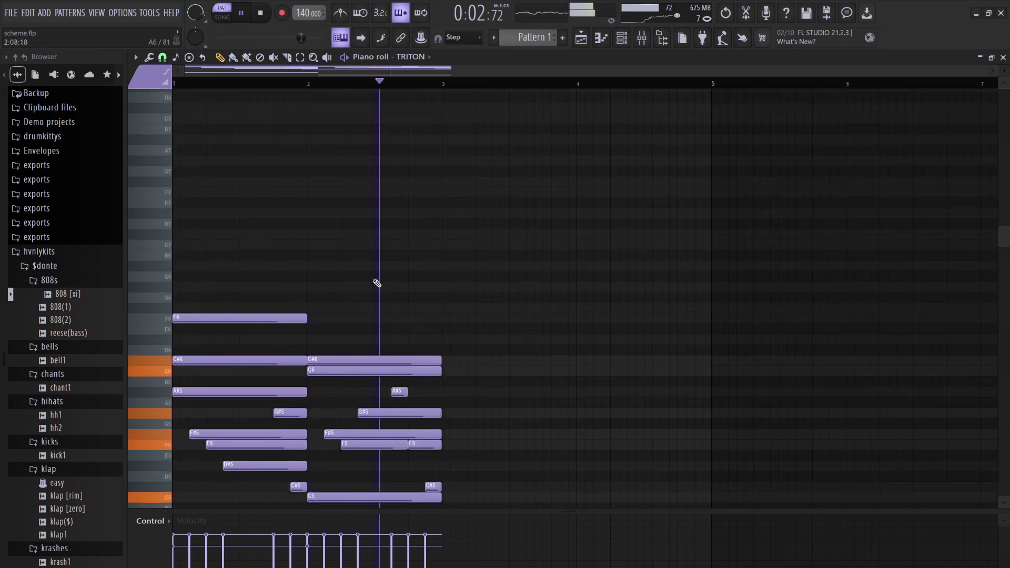
{"action": "left_click", "coordinate": [226, 318]}
{"action": "key", "text": "space"}
{"action": "left_click_drag", "start_coordinate": [240, 245], "coordinate": [179, 243]}
{"action": "left_click_drag", "start_coordinate": [305, 246], "coordinate": [180, 245]}
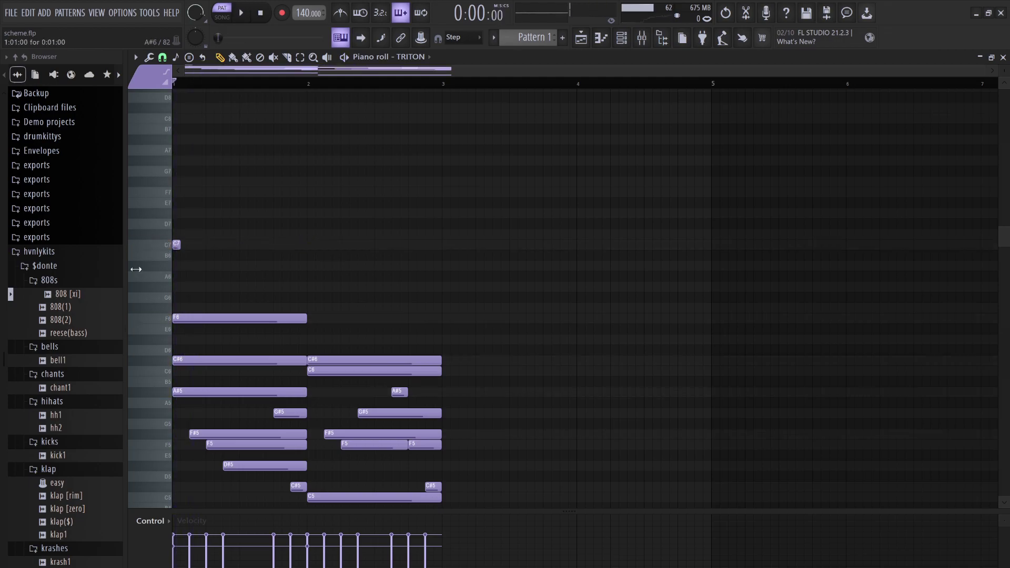
Add one-step notes in bar 1: C7 at step 3 and C#7 at steps 5 and 7.
{"action": "left_click", "coordinate": [193, 245]}
{"action": "key", "text": "space"}
{"action": "left_click", "coordinate": [210, 233]}
{"action": "left_click", "coordinate": [226, 234]}
{"action": "key", "text": "space"}
{"action": "key", "text": "space"}
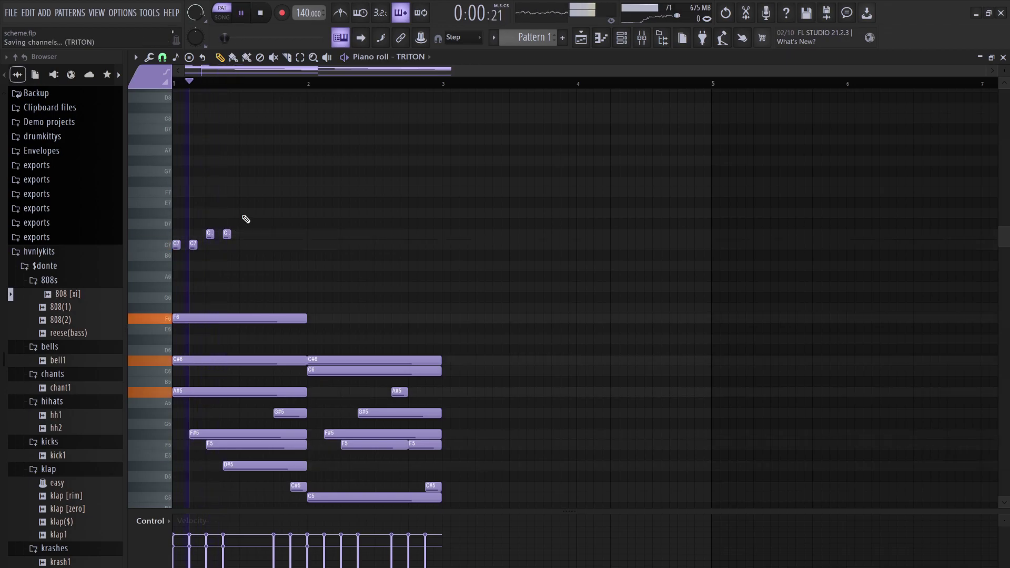
Complete the high line of bar 1 with one-step D#7 notes at steps 9 and 11 and C7 notes at steps 13 and 15.
{"action": "left_click", "coordinate": [244, 213]}
{"action": "left_click", "coordinate": [260, 213]}
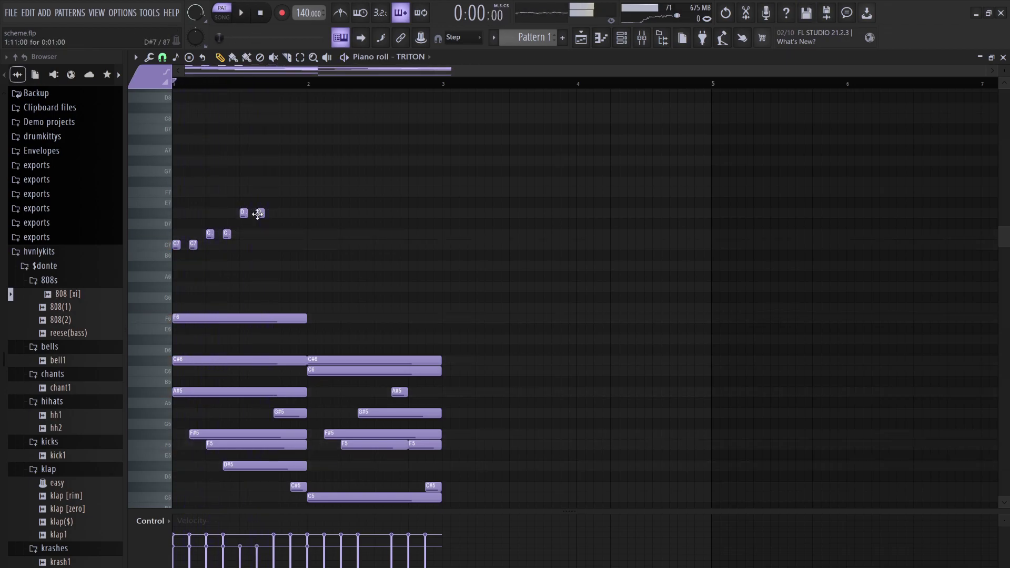
{"action": "left_click", "coordinate": [278, 245]}
{"action": "left_click", "coordinate": [294, 244]}
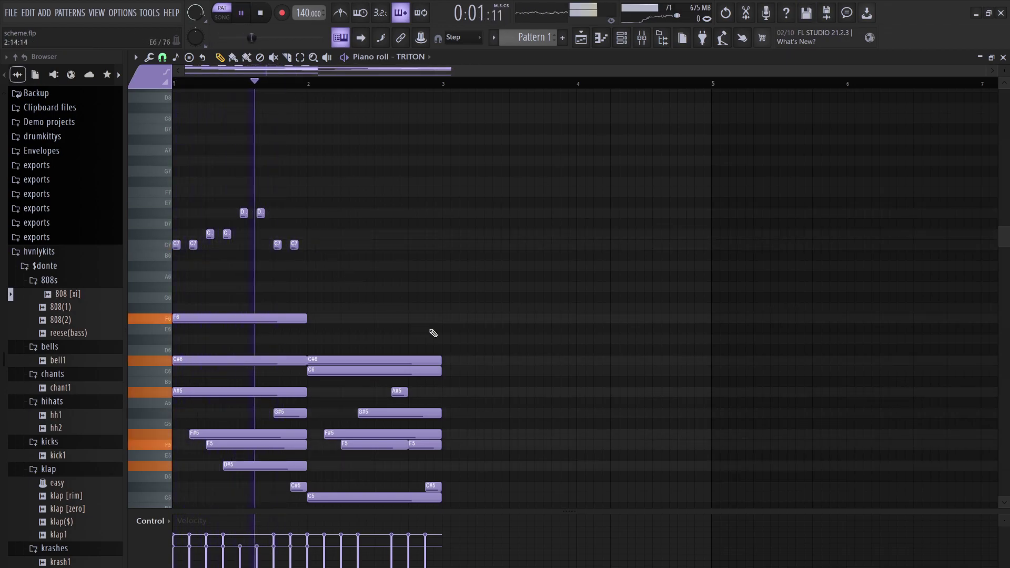
Duplicate the high one-step notes of bar 1 and align the copies with the start of bar 2.
{"action": "key", "text": "space"}
{"action": "left_click_drag", "start_coordinate": [307, 270], "coordinate": [178, 199]}
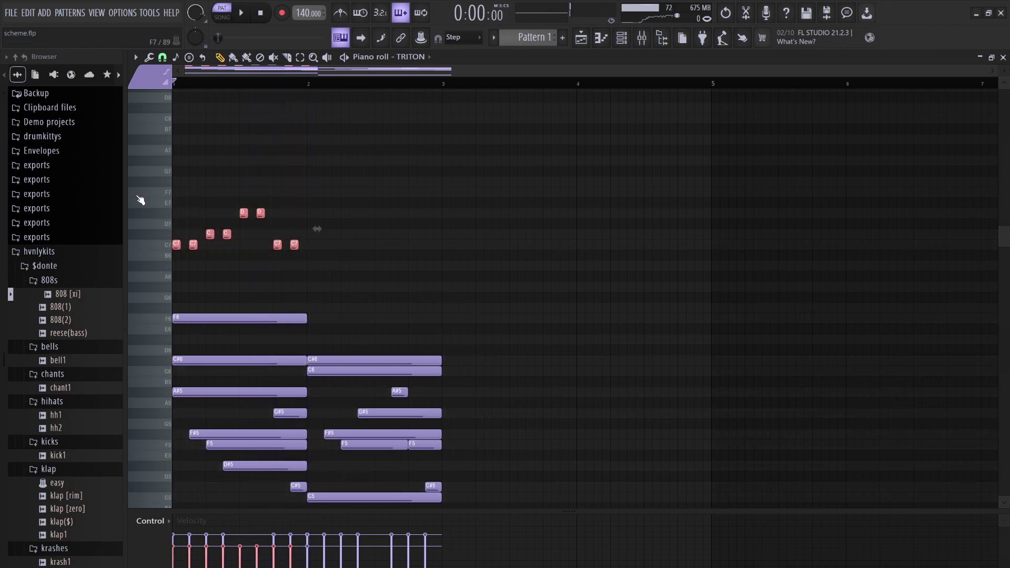
{"action": "key", "text": "ctrl+b"}
{"action": "left_click", "coordinate": [318, 245]}
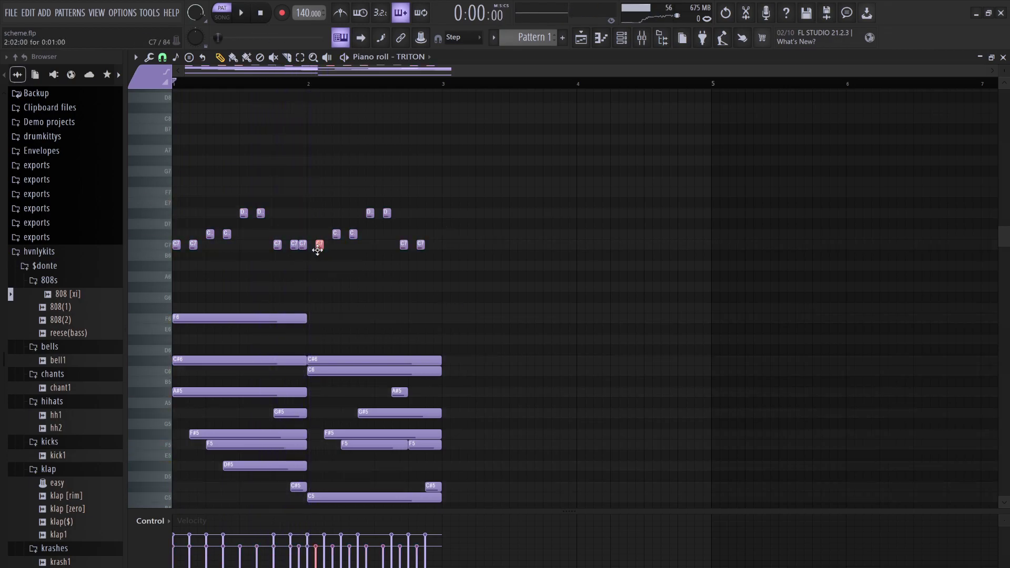
{"action": "left_click_drag", "start_coordinate": [480, 279], "coordinate": [300, 199]}
{"action": "key", "text": "shift+Right"}
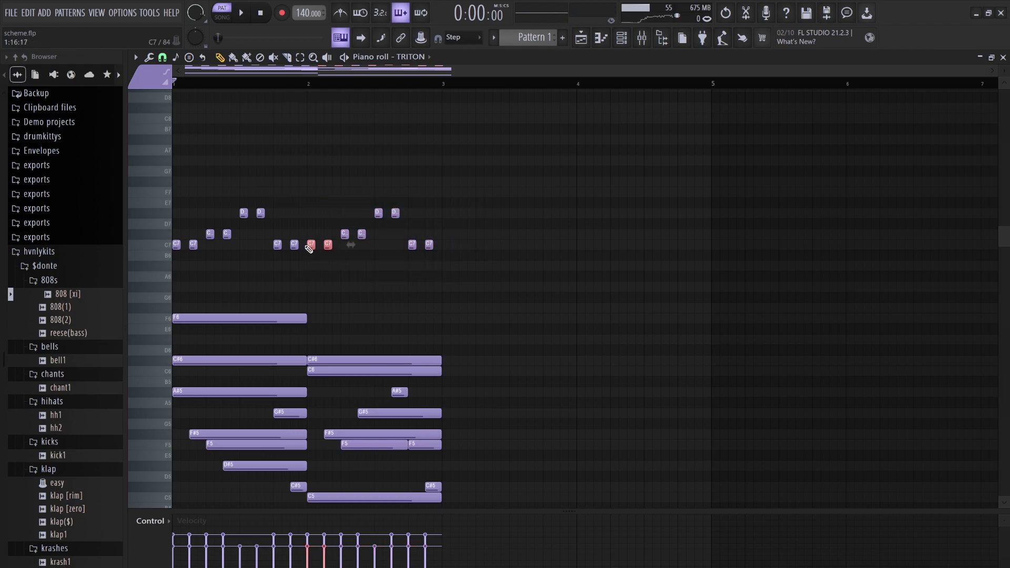
Lower the first two high C7 notes of bar 2 to A#6 and the D#7 pair to G#6.
{"action": "key", "text": "space"}
{"action": "left_click_drag", "start_coordinate": [402, 228], "coordinate": [374, 208]}
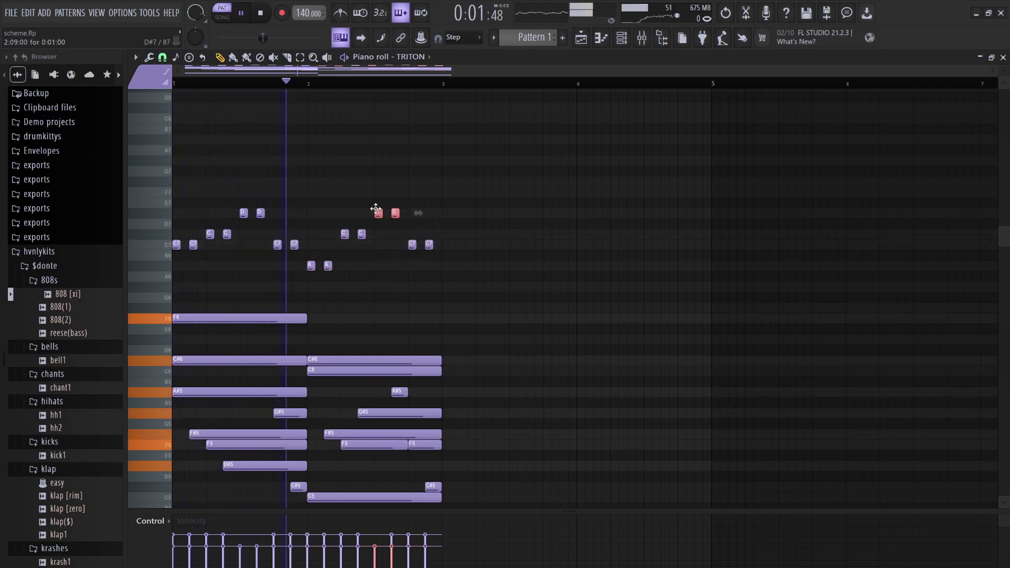
{"action": "key", "text": "shift+Down"}
{"action": "key", "text": "shift+Down"}
{"action": "key", "text": "shift+Down"}
{"action": "key", "text": "shift+Down"}
{"action": "key", "text": "shift+Down"}
{"action": "key", "text": "shift+Down"}
{"action": "key", "text": "shift+Down"}
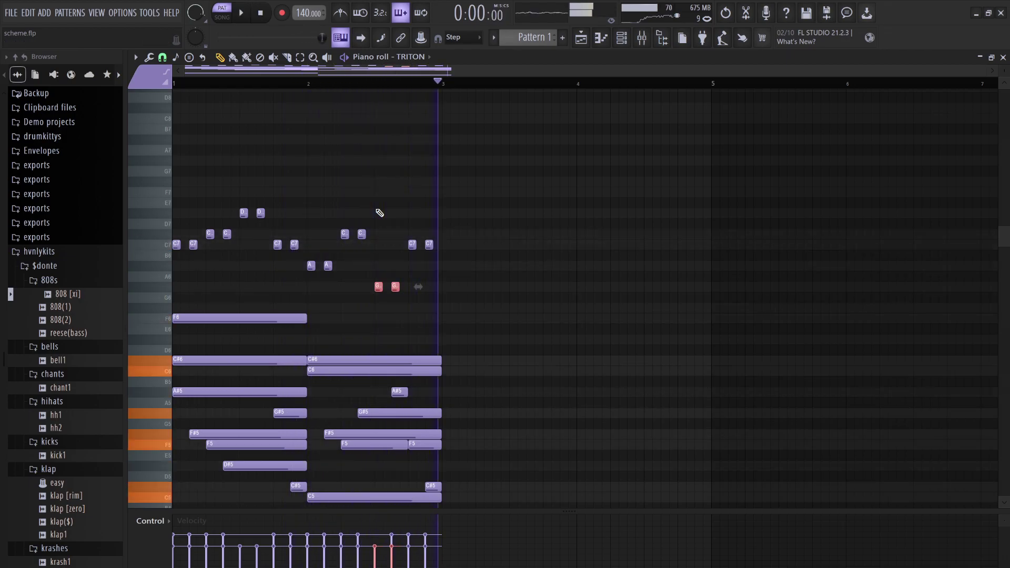
Raise the last two high C7 notes of bar 2 to D#7.
{"action": "left_click_drag", "start_coordinate": [464, 259], "coordinate": [413, 221]}
{"action": "key", "text": "shift+Up"}
{"action": "key", "text": "shift+Up"}
{"action": "key", "text": "shift+Up"}
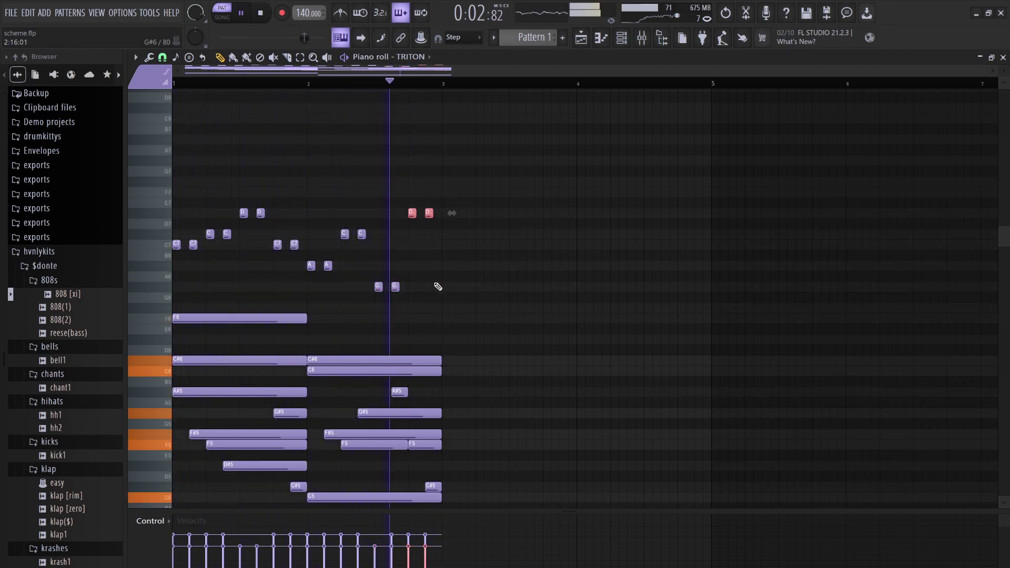
{"action": "left_click", "coordinate": [470, 327], "text": "ctrl"}
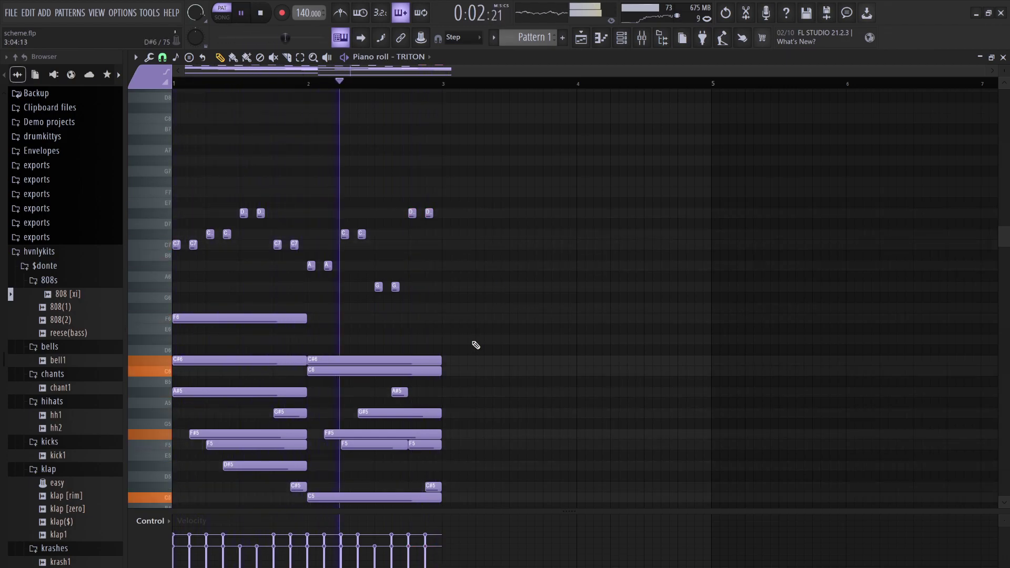
Duplicate the two-bar pattern into bars 3 and 4 and lower the copied F6 note in bar 3 to D#6.
{"action": "key", "text": "ctrl+b"}
{"action": "key", "text": "ctrl+d"}
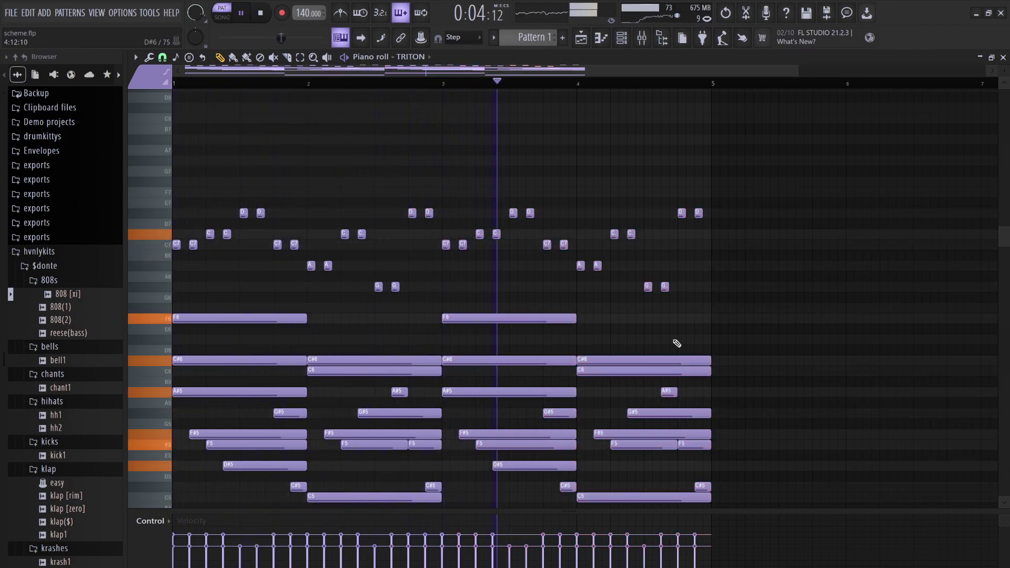
{"action": "left_click", "coordinate": [517, 317]}
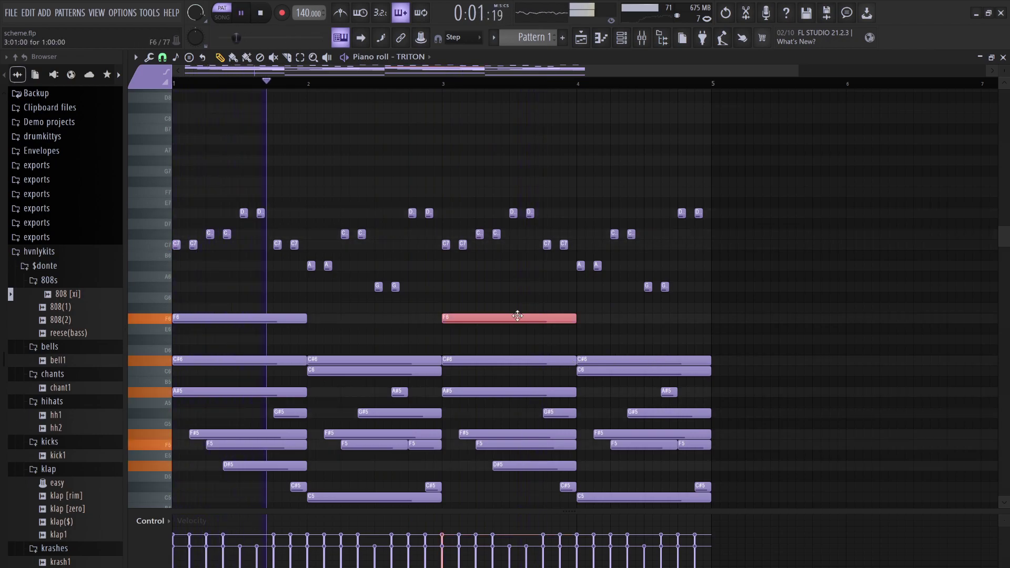
{"action": "key", "text": "shift+Down"}
{"action": "key", "text": "shift+Down"}
{"action": "key", "text": "ctrl+d"}
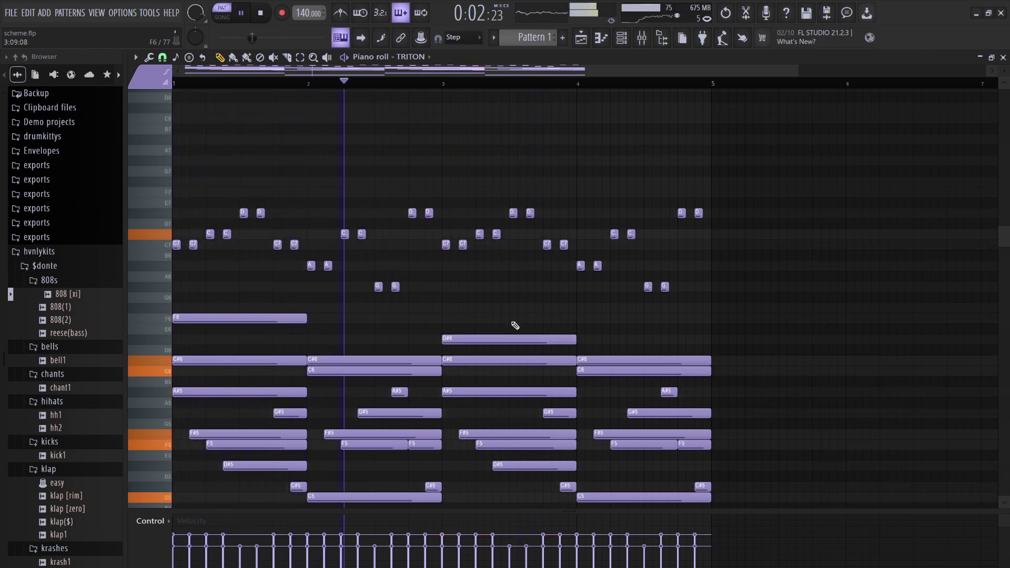
Raise the F5 note at step 5 of bar 3 to C6.
{"action": "left_click", "coordinate": [501, 446]}
{"action": "key", "text": "shift+Up"}
{"action": "key", "text": "shift+Up"}
{"action": "key", "text": "shift+Up"}
{"action": "key", "text": "shift+Up"}
{"action": "key", "text": "shift+Up"}
{"action": "key", "text": "shift+Up"}
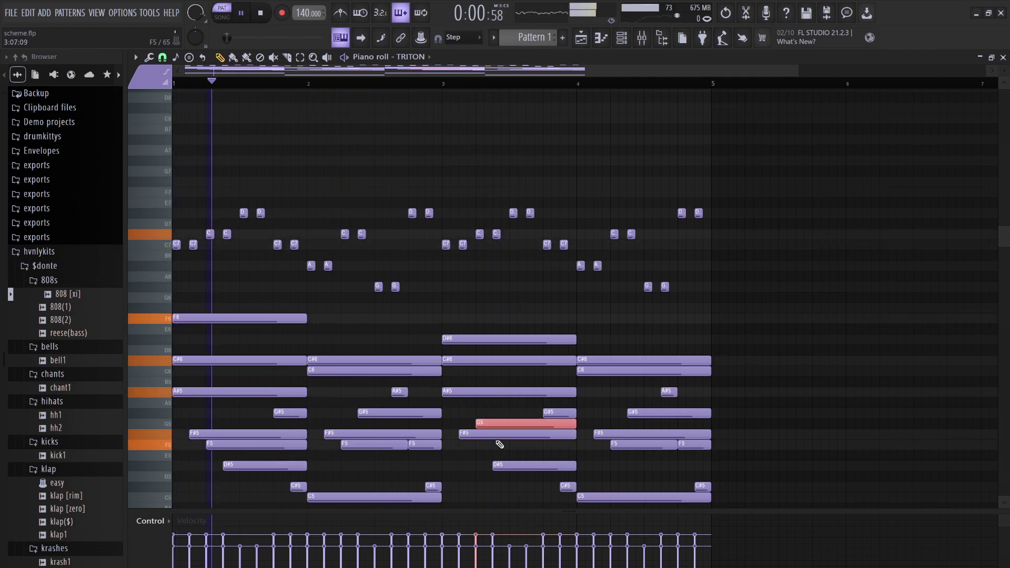
{"action": "key", "text": "shift+Up"}
Raise the short C#5 note at the end of bar 3 to F5.
{"action": "left_click", "coordinate": [565, 486]}
{"action": "key", "text": "shift+Up"}
{"action": "key", "text": "shift+Up"}
{"action": "key", "text": "shift+Up"}
{"action": "key", "text": "shift+Up"}
{"action": "key", "text": "shift+Up"}
{"action": "key", "text": "shift+Down"}
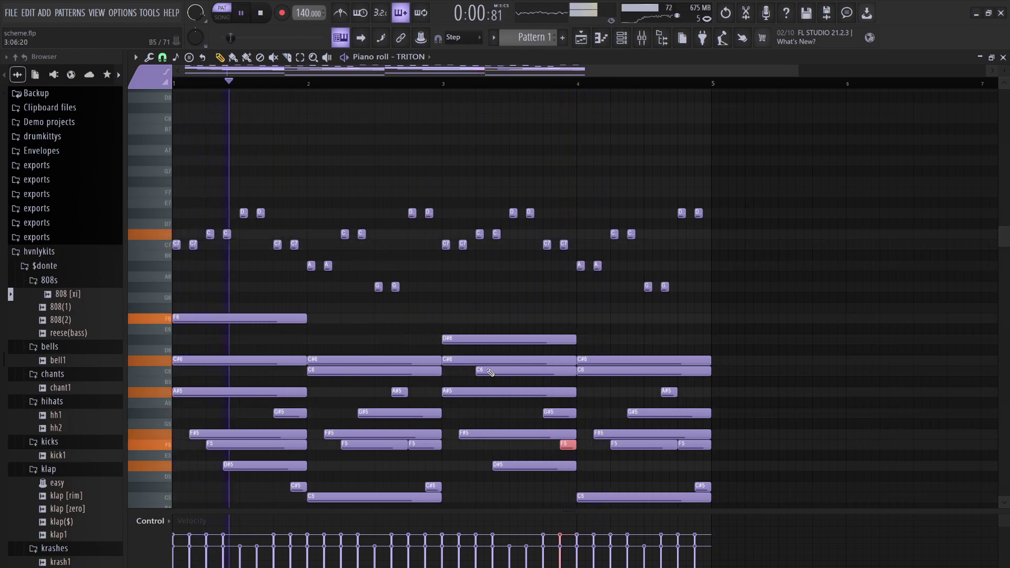
Lower the C#6 chord note in bar 3 by one octave to C#5.
{"action": "left_click", "coordinate": [472, 337]}
{"action": "left_click", "coordinate": [466, 361]}
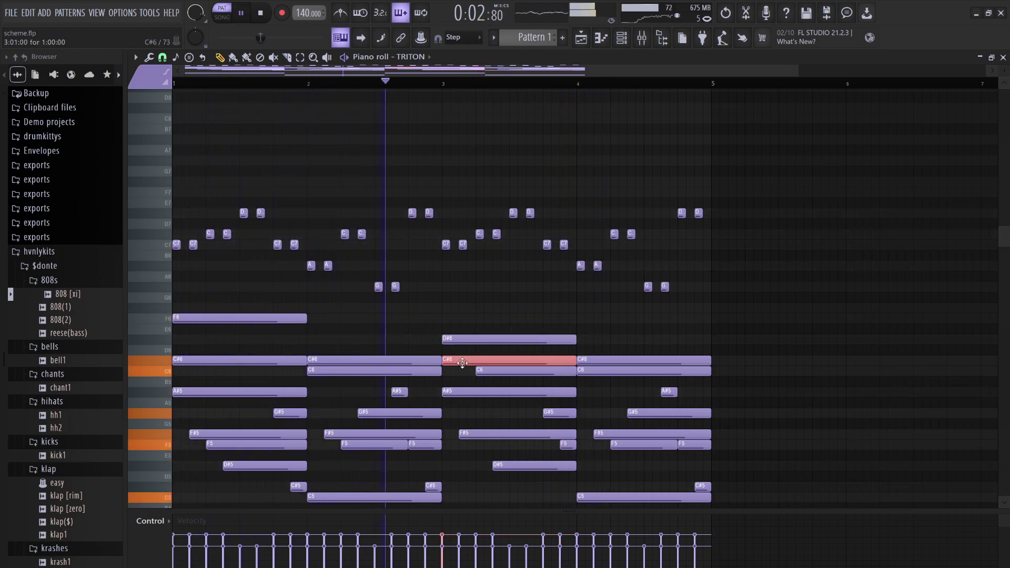
{"action": "key", "text": "ctrl+Down"}
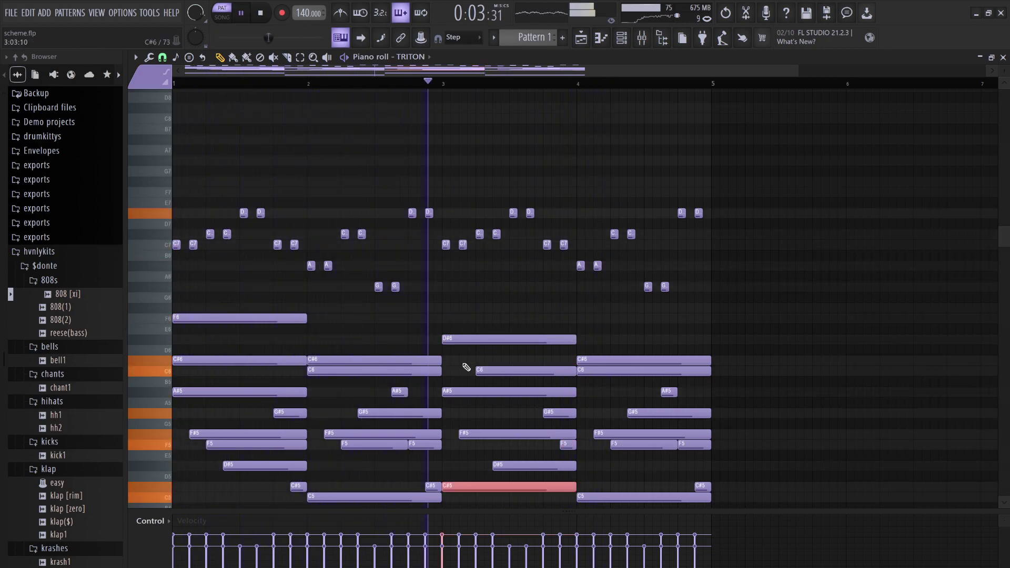
{"action": "left_click", "coordinate": [606, 402], "text": "ctrl"}
Rearrange bar 4 by swapping the pitches of its F#5 and short A#5 notes and moving its first F5 note to the bar's start.
{"action": "key", "text": "space"}
{"action": "key", "text": "space"}
{"action": "left_click_drag", "start_coordinate": [644, 445], "coordinate": [669, 434]}
Lower the C6 chord note in bar 4 to D#5.
{"action": "left_click", "coordinate": [609, 371]}
{"action": "key", "text": "shift+Down"}
{"action": "key", "text": "Up"}
{"action": "key", "text": "Up"}
{"action": "key", "text": "Up"}
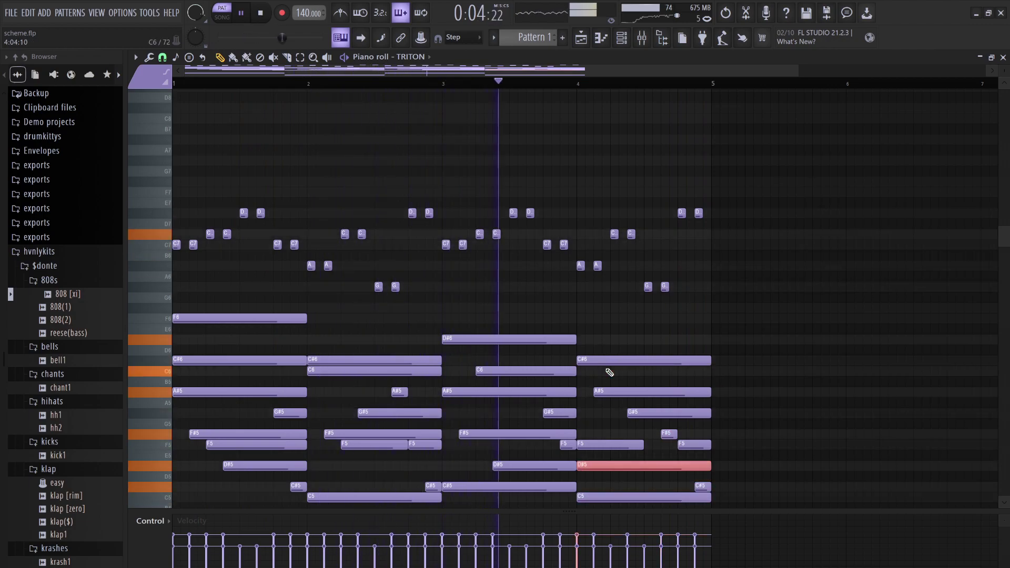
Raise the long C5 note in bar 4 to F#6.
{"action": "scroll", "coordinate": [744, 293], "scroll_direction": "down", "scroll_amount": 6}
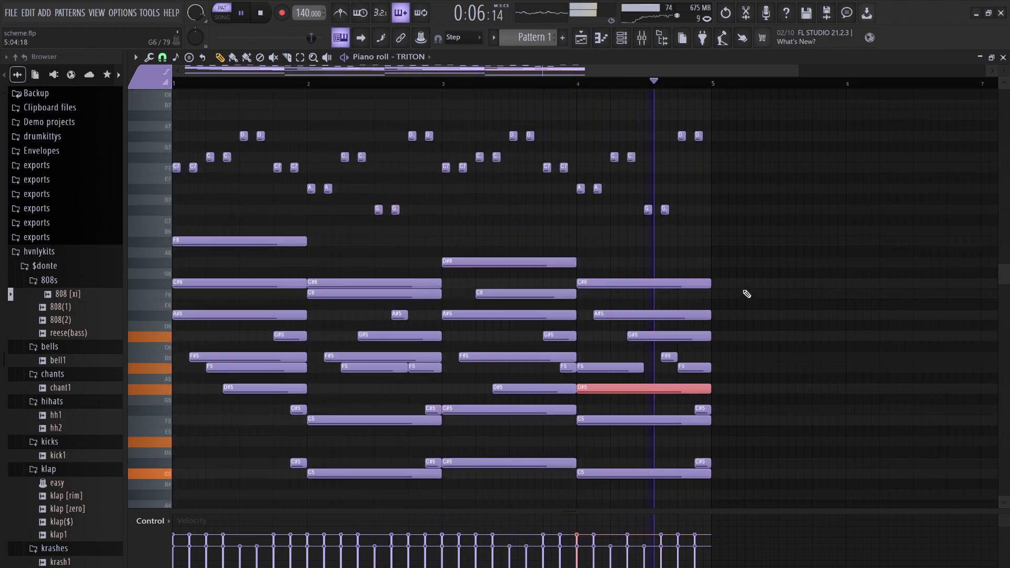
{"action": "left_click", "coordinate": [610, 309]}
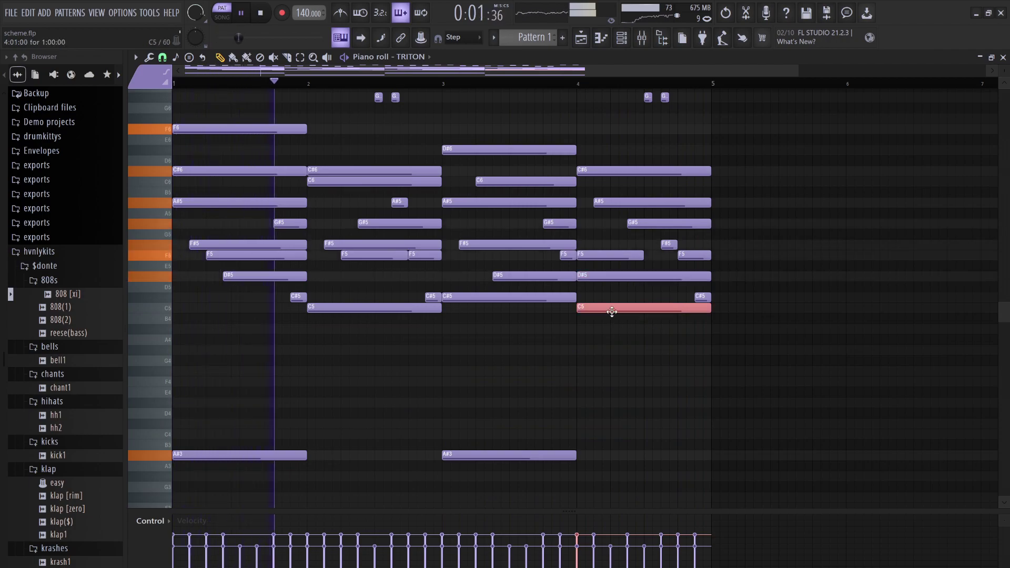
{"action": "key", "text": "Down"}
{"action": "key", "text": "Down"}
{"action": "key", "text": "shift+Up"}
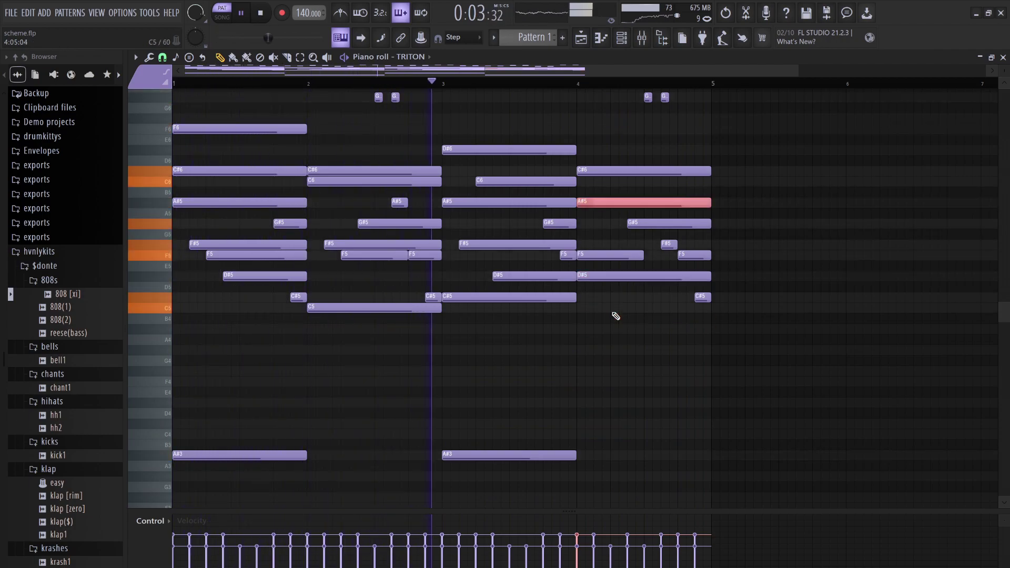
{"action": "key", "text": "Down"}
{"action": "key", "text": "Up"}
{"action": "key", "text": "Up"}
{"action": "key", "text": "Up"}
{"action": "key", "text": "Up"}
{"action": "key", "text": "Up"}
{"action": "key", "text": "Up"}
{"action": "key", "text": "Up"}
{"action": "key", "text": "Up"}
{"action": "key", "text": "Up"}
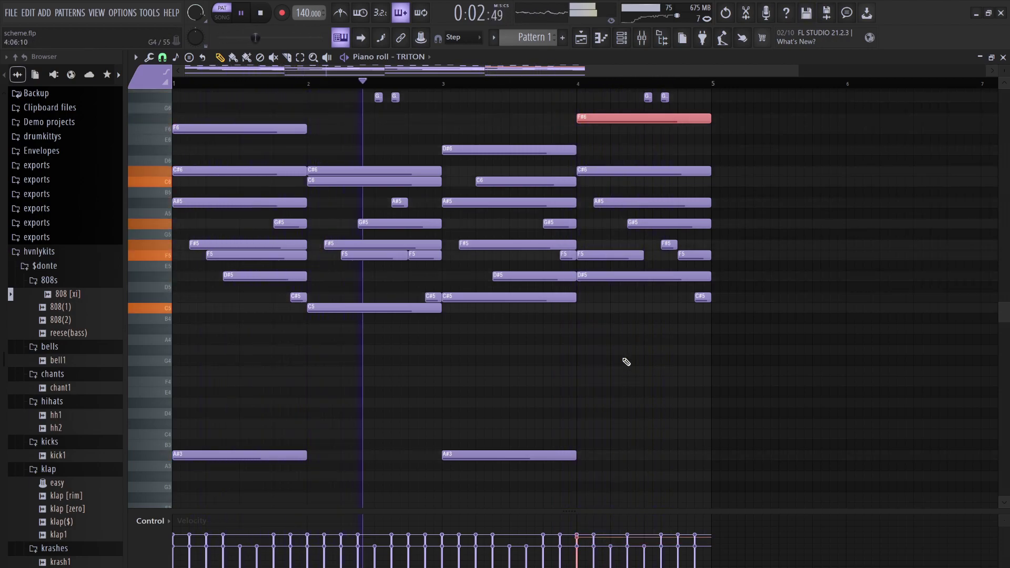
Raise the short C#5 note at the end of bar 4 to D#6.
{"action": "left_click", "coordinate": [702, 297]}
{"action": "key", "text": "ctrl+Up"}
{"action": "key", "text": "Up"}
{"action": "key", "text": "Up"}
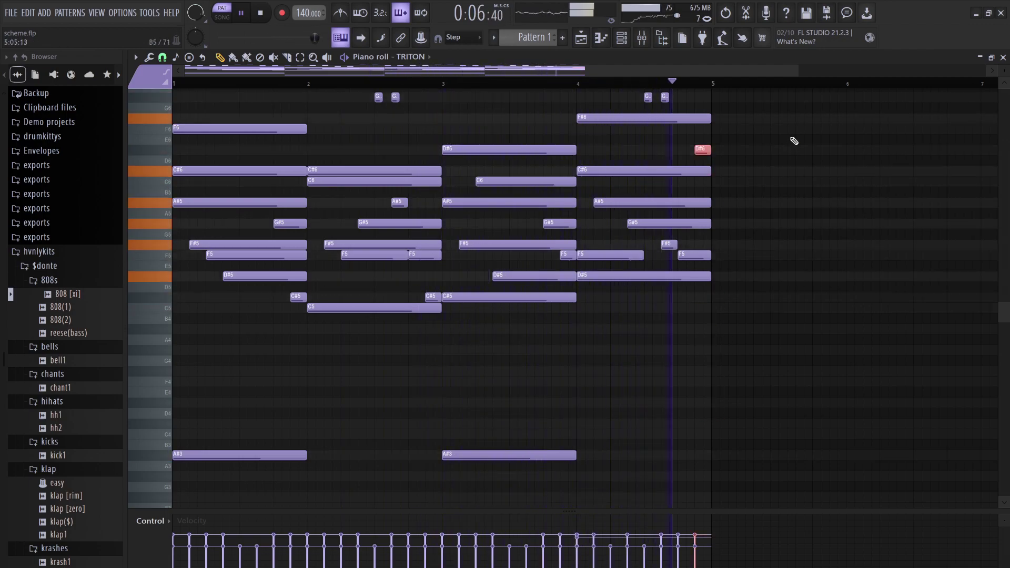
{"action": "left_click", "coordinate": [694, 256]}
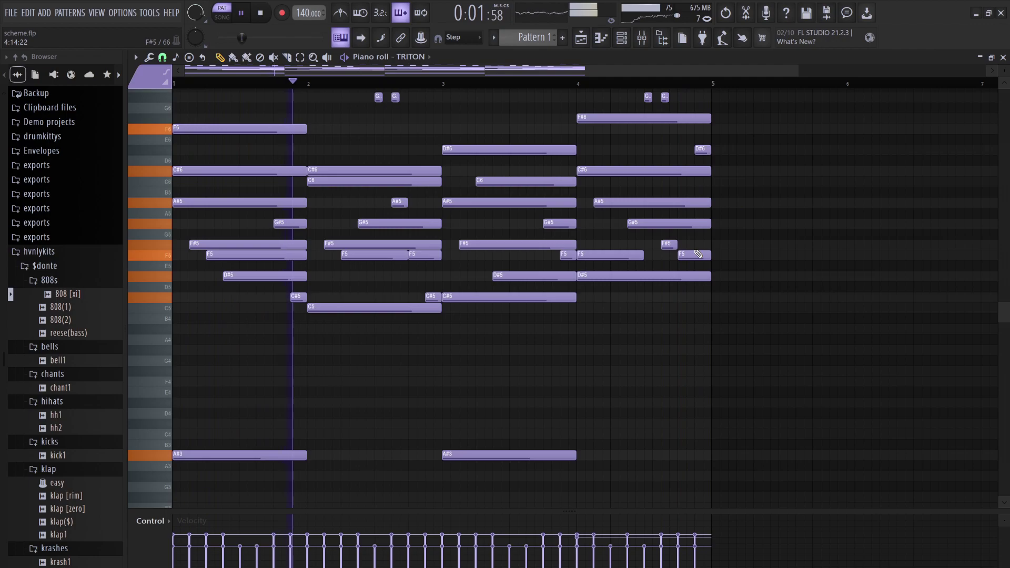
Raise the last F5 note at the end of bar 4 to C6.
{"action": "key", "text": "Up"}
{"action": "key", "text": "Up"}
{"action": "key", "text": "Up"}
{"action": "key", "text": "Up"}
{"action": "key", "text": "Up"}
{"action": "key", "text": "Up"}
{"action": "key", "text": "Up"}
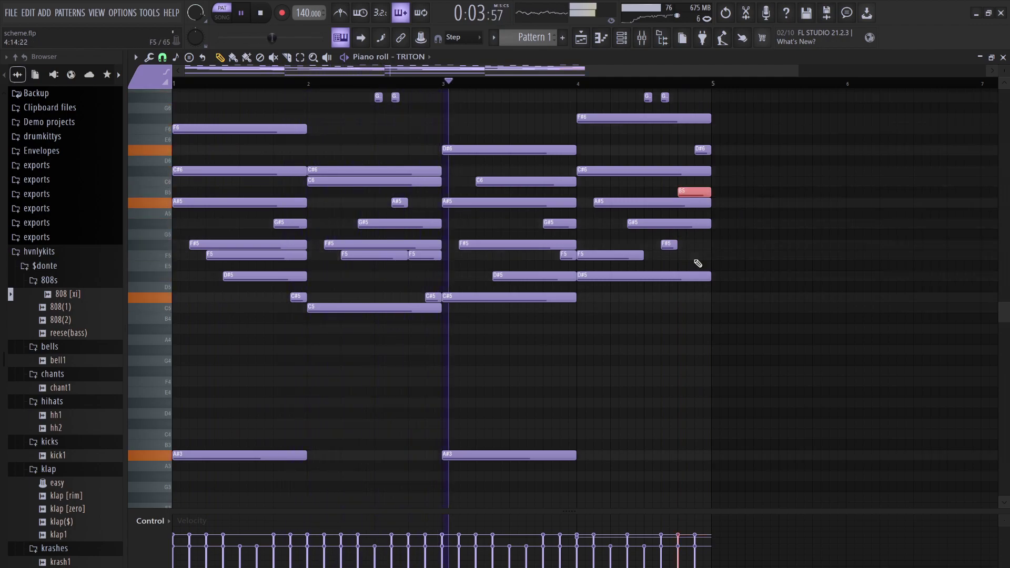
{"action": "left_click", "coordinate": [761, 300], "text": "ctrl"}
Raise the two G#6 counter-line notes in bar 4 to C7.
{"action": "scroll", "coordinate": [769, 298], "scroll_direction": "up", "scroll_amount": 2}
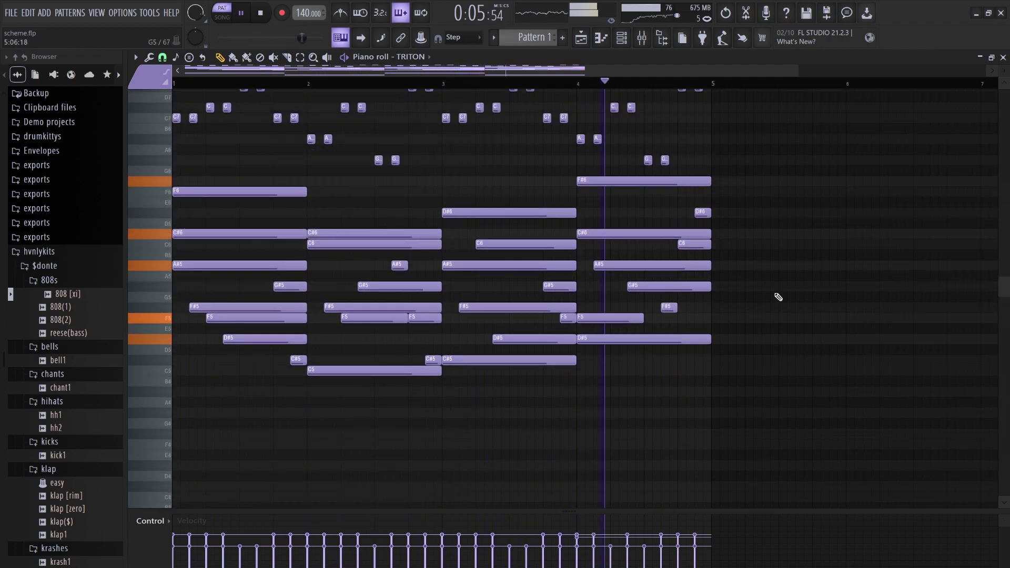
{"action": "scroll", "coordinate": [766, 299], "scroll_direction": "up", "scroll_amount": 2}
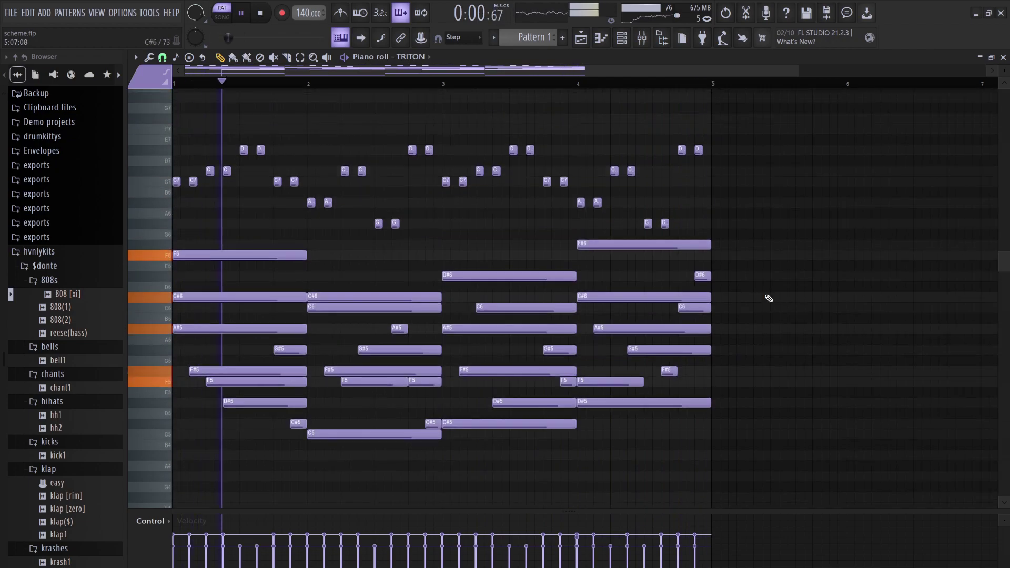
{"action": "left_click_drag", "start_coordinate": [682, 208], "coordinate": [626, 224]}
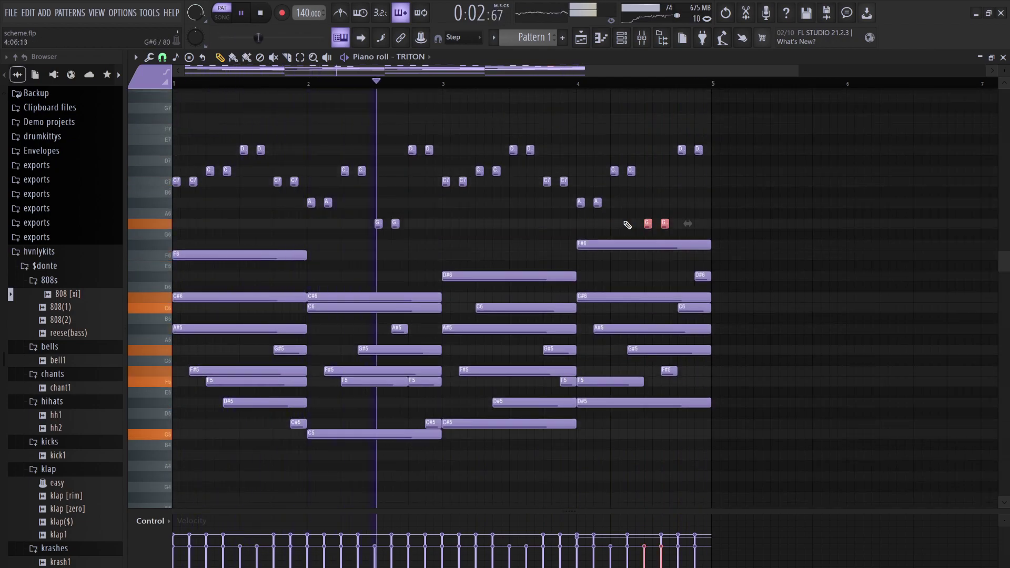
{"action": "key", "text": "Up"}
{"action": "key", "text": "Up"}
{"action": "key", "text": "Up"}
{"action": "key", "text": "Up"}
Lower the last three counter-line notes of bar 4 by four semitones, to G#6, B6 and B6.
{"action": "left_click_drag", "start_coordinate": [728, 185], "coordinate": [668, 126]}
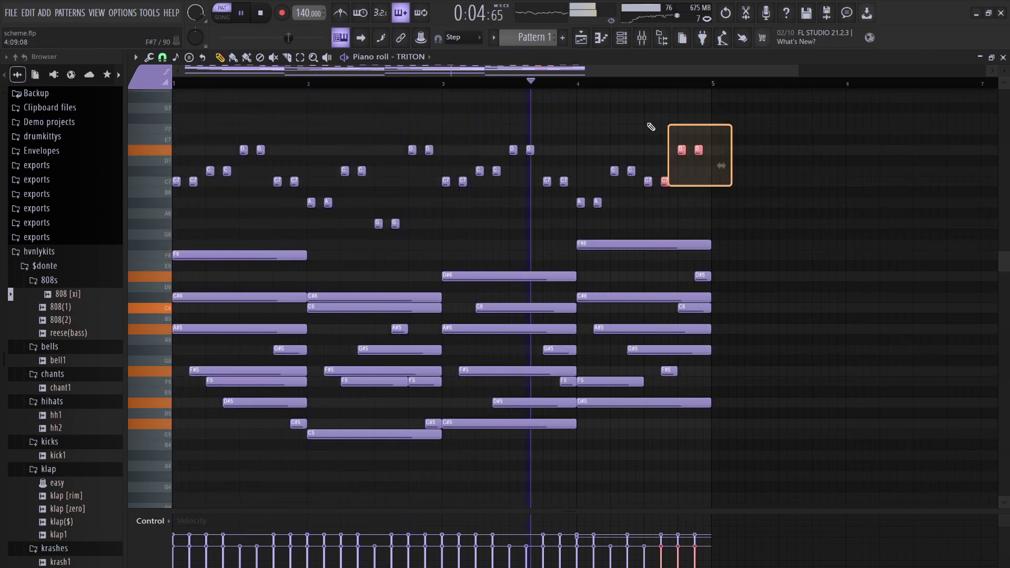
{"action": "key", "text": "Down"}
{"action": "key", "text": "Down"}
{"action": "key", "text": "Down"}
{"action": "key", "text": "Down"}
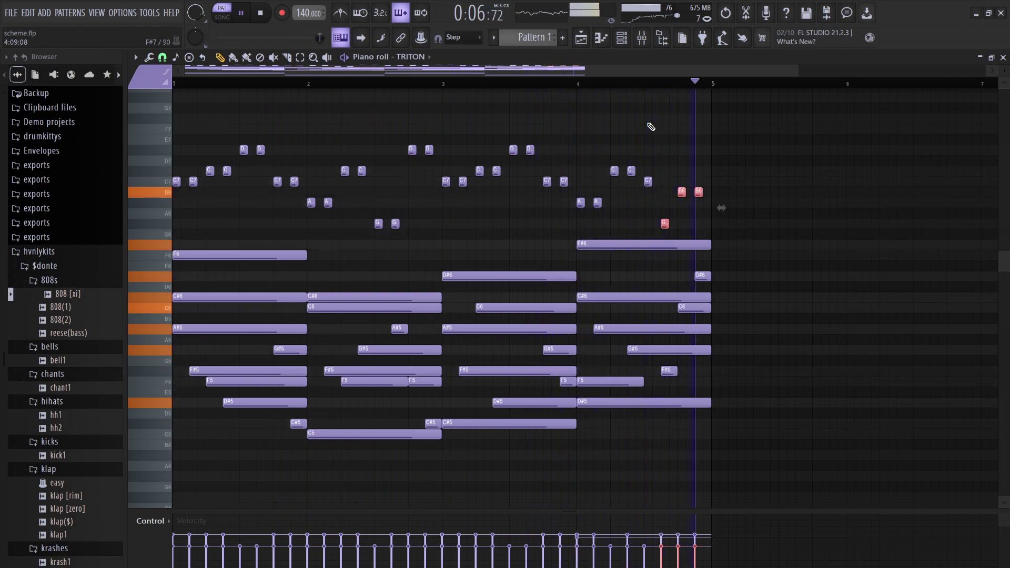
Raise the final two counter-line notes of bar 4 to C#7.
{"action": "left_click_drag", "start_coordinate": [673, 174], "coordinate": [707, 225]}
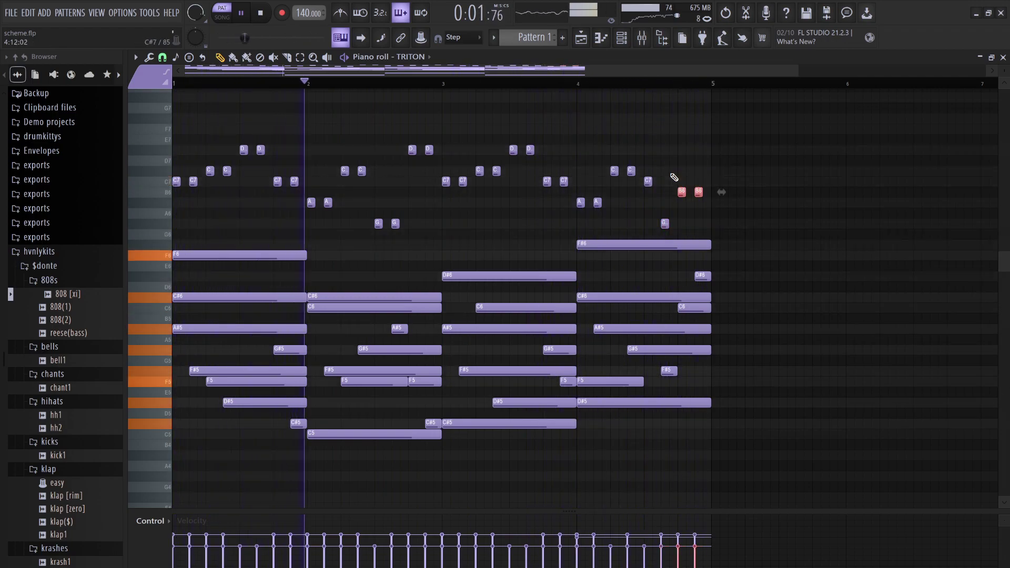
{"action": "key", "text": "shift+Up"}
{"action": "key", "text": "shift+Up"}
Lower the second of the two adjacent C#7 counter-line notes in the first half of bar 4 to A#6.
{"action": "left_click", "coordinate": [630, 171]}
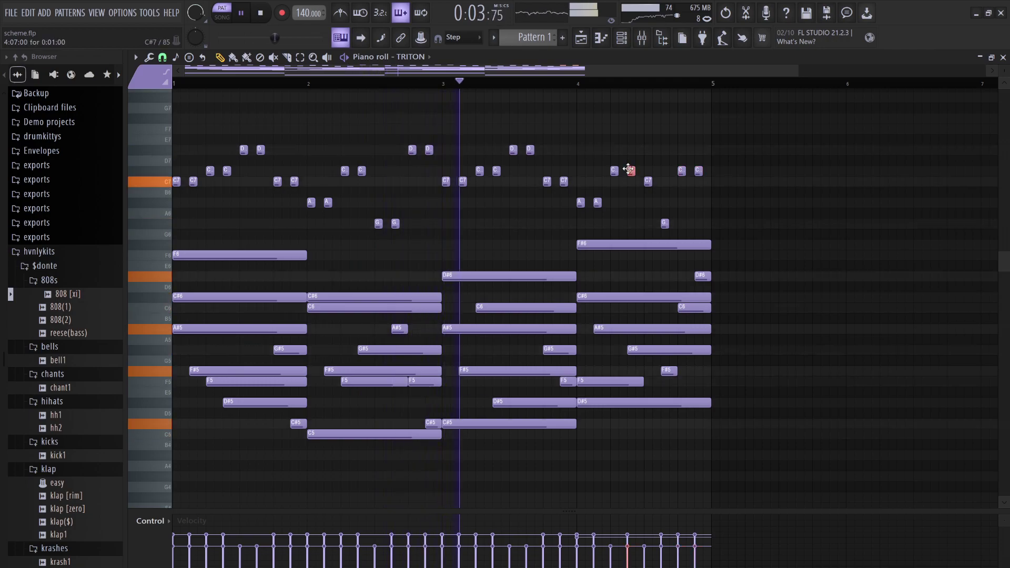
{"action": "key", "text": "Down"}
{"action": "key", "text": "Down"}
{"action": "key", "text": "Down"}
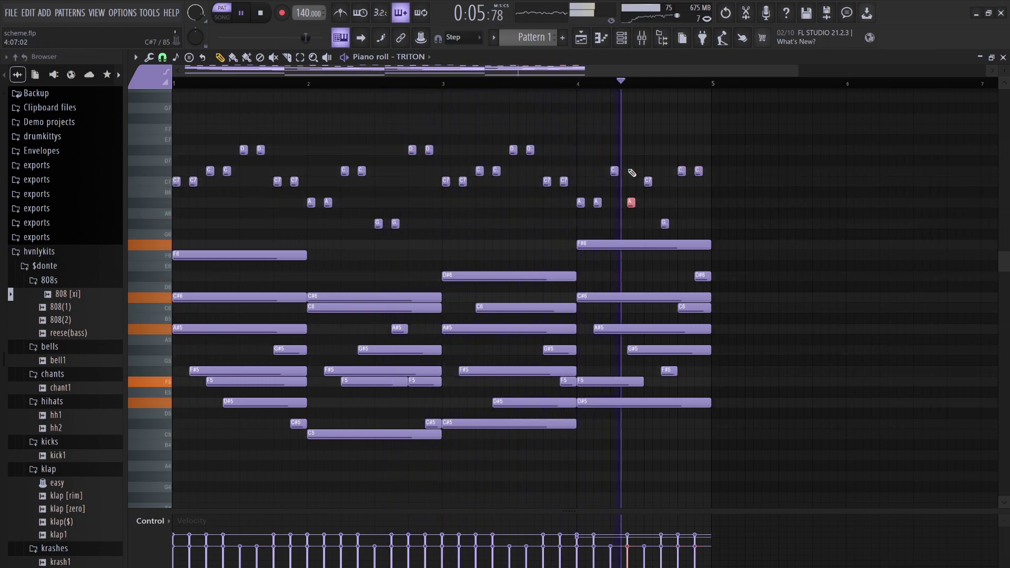
{"action": "left_click", "coordinate": [738, 255]}
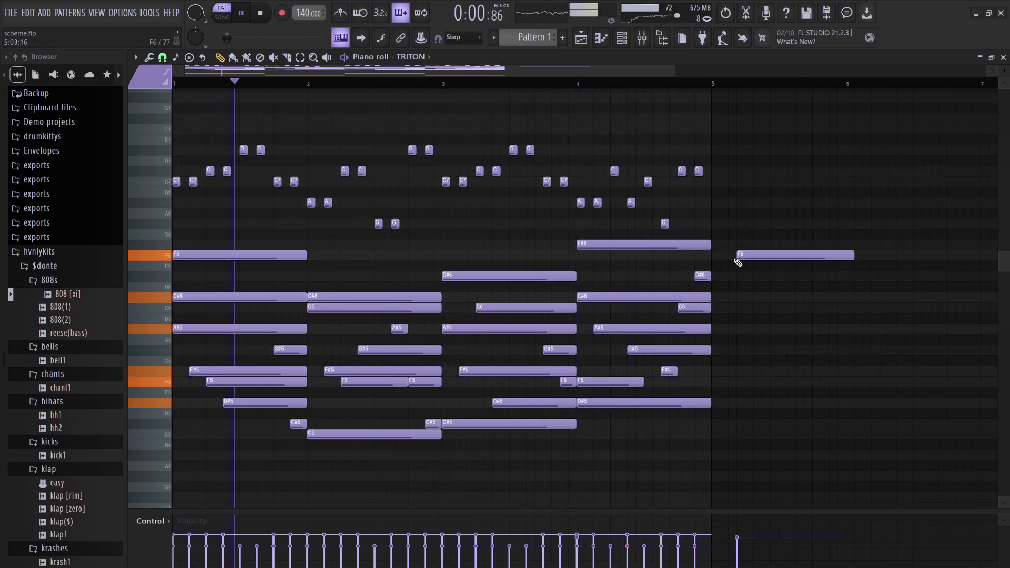
{"action": "key", "text": "ctrl+z"}
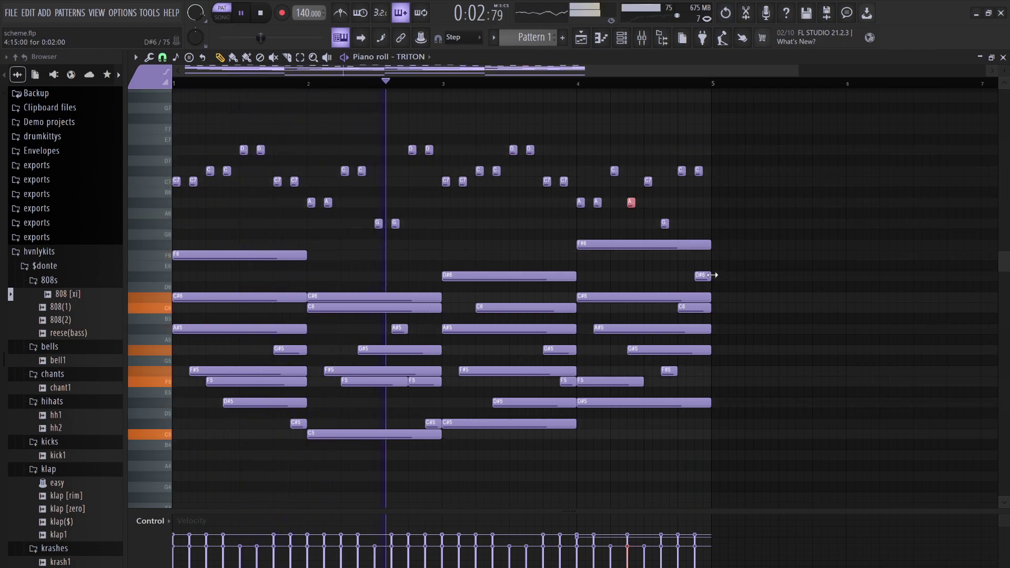
Vary the velocities of the high counter-line notes and of the chord and melody notes below them, and clear the selection.
{"action": "left_click_drag", "start_coordinate": [718, 227], "coordinate": [174, 94]}
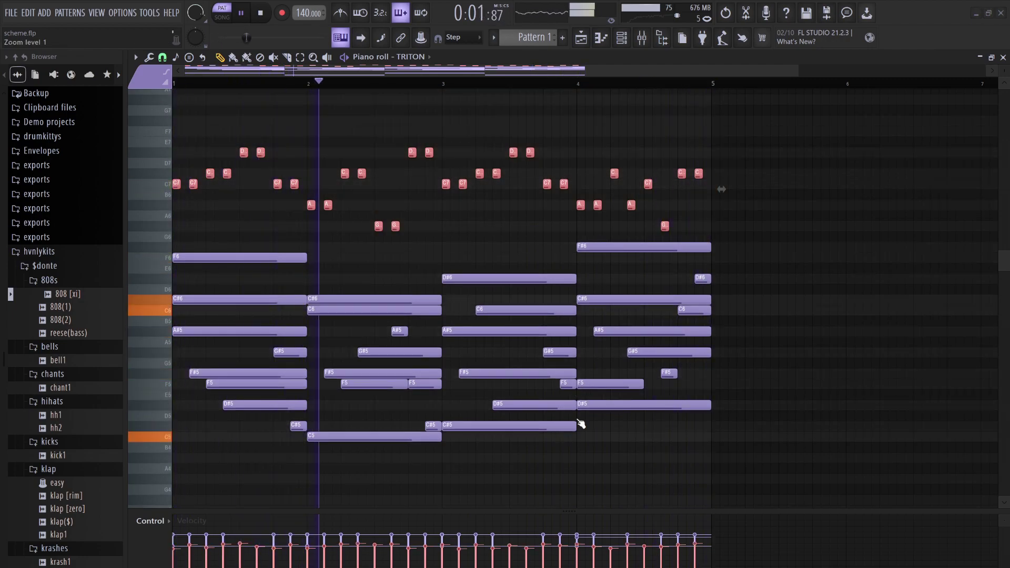
{"action": "left_click_drag", "start_coordinate": [732, 502], "coordinate": [203, 244]}
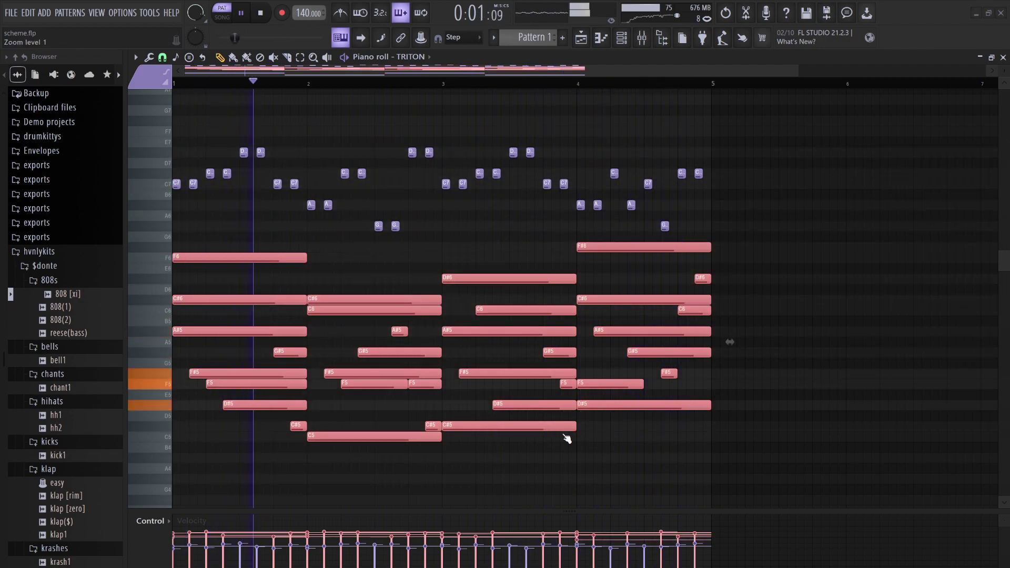
{"action": "key", "text": "ctrl+d"}
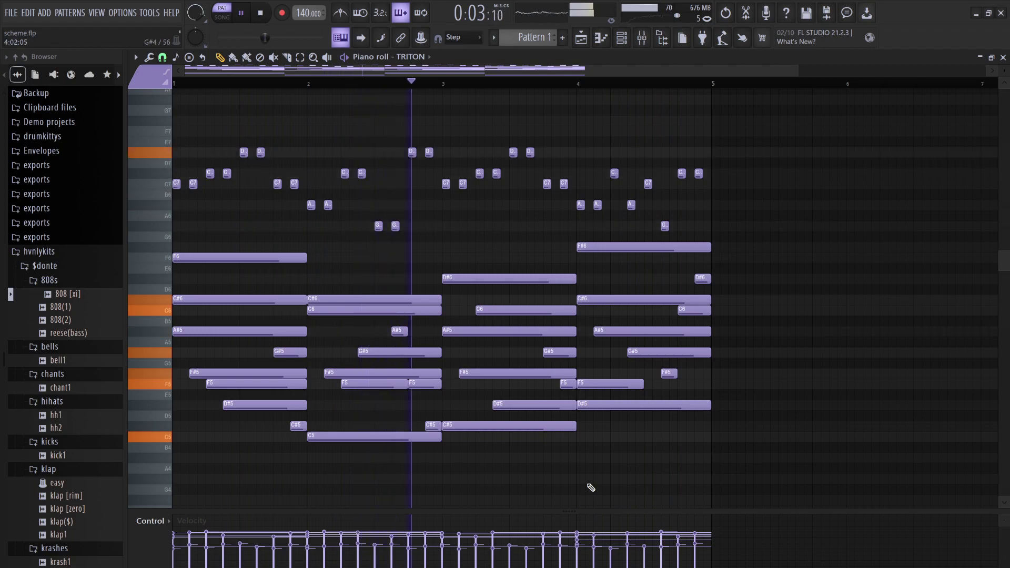
{"action": "key", "text": "ctrl+b"}
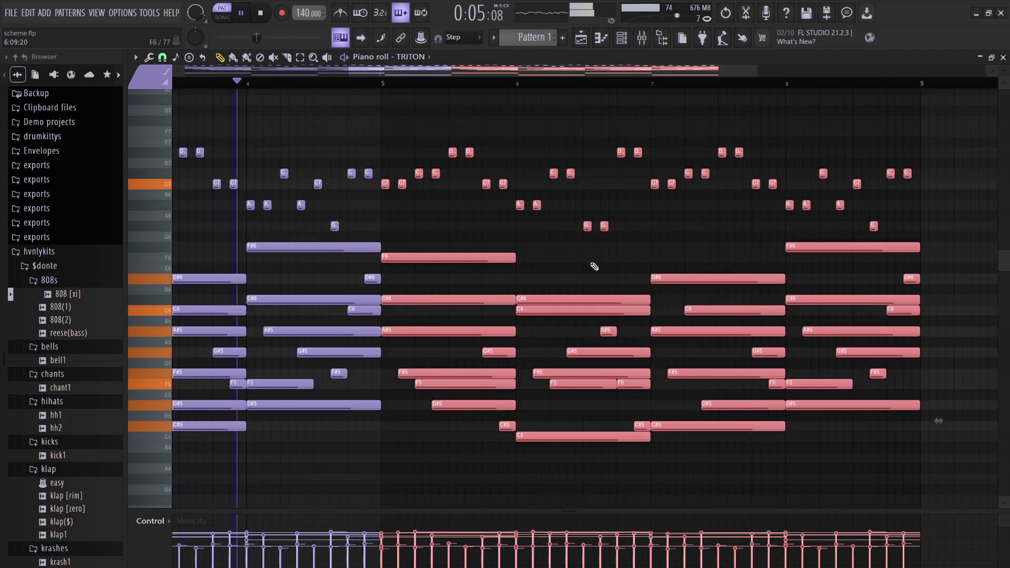
{"action": "key", "text": "Delete"}
{"action": "scroll", "coordinate": [621, 273], "scroll_direction": "down", "scroll_amount": 5}
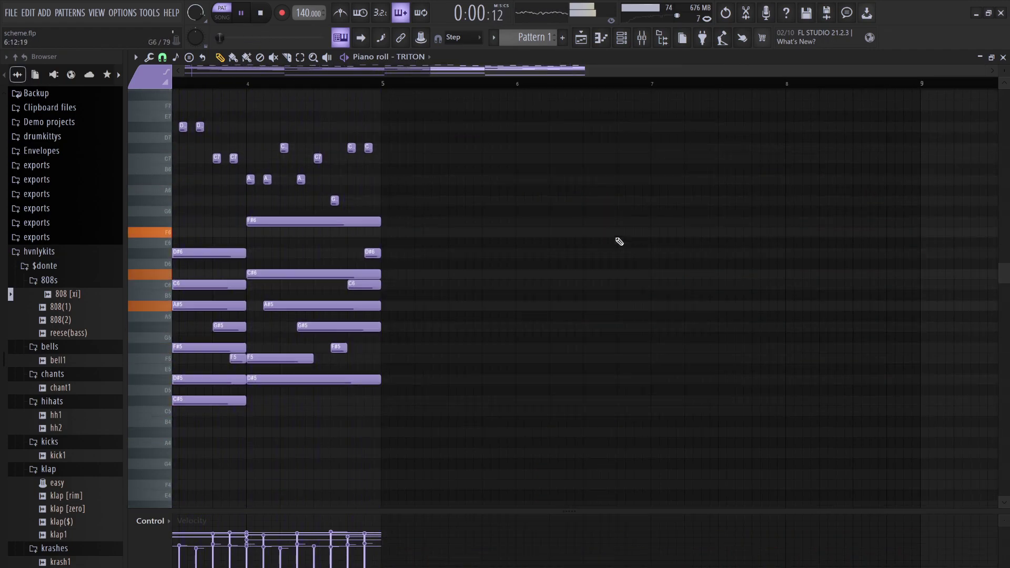
{"action": "key", "text": "ctrl+z"}
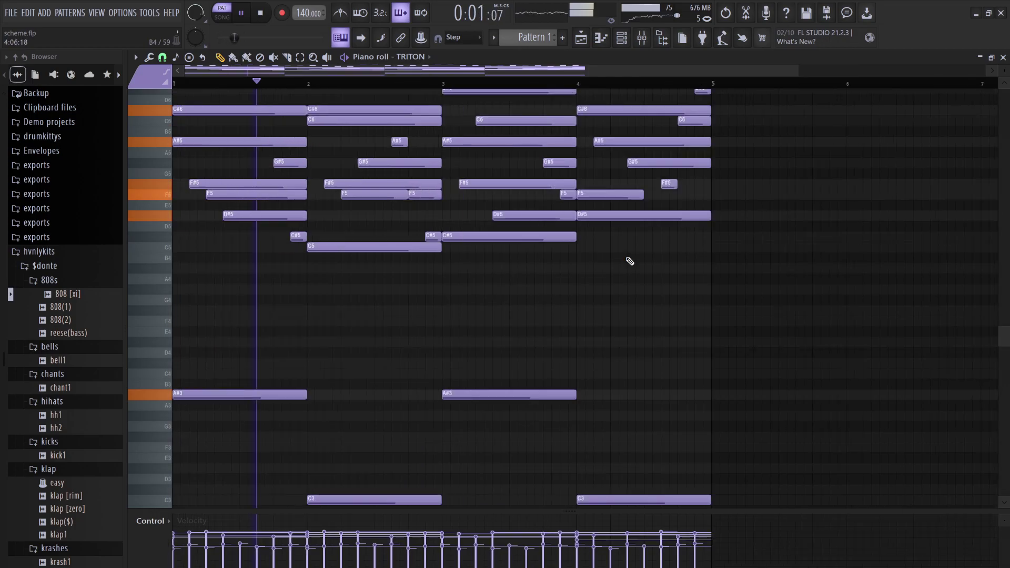
Copy the TRITON channel's melody notes into the first Sampler channel of the channel rack.
{"action": "left_click", "coordinate": [622, 37]}
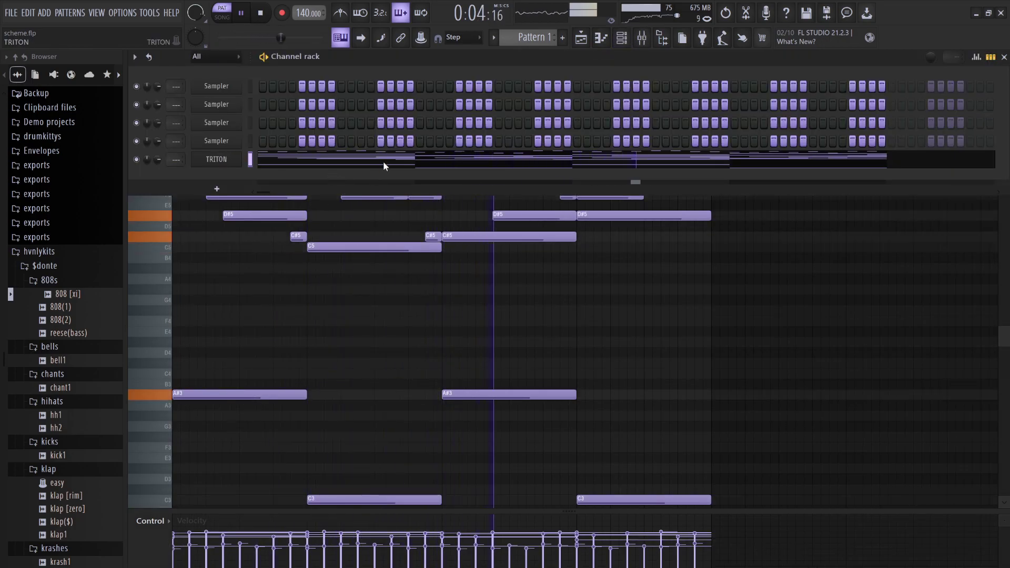
{"action": "left_click", "coordinate": [249, 87]}
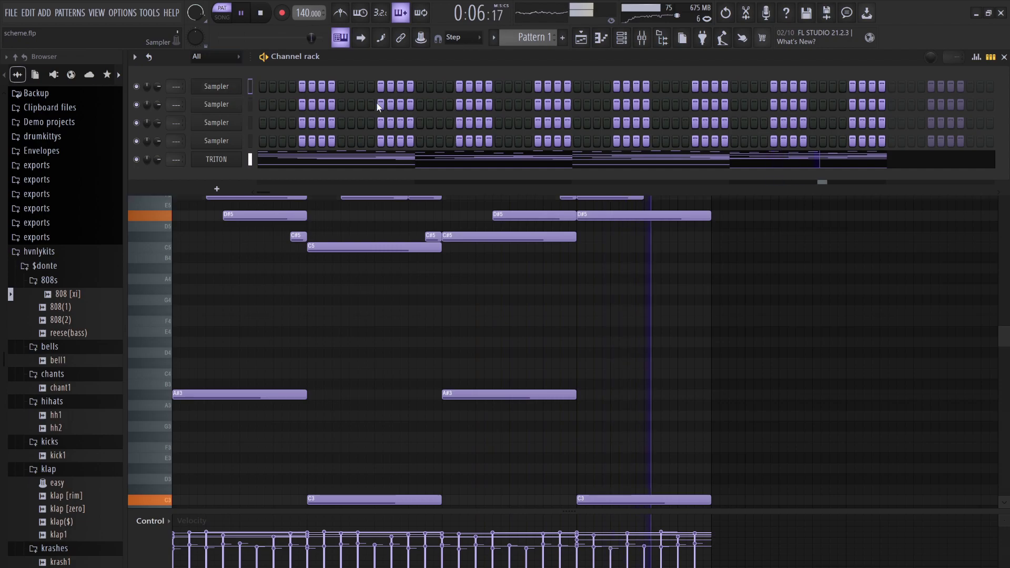
{"action": "key", "text": "ctrl+v"}
Show all channels in the channel rack and set the rendered Pattern 1 audio clip's declicking mode to Generic (bleeding).
{"action": "key", "text": "space"}
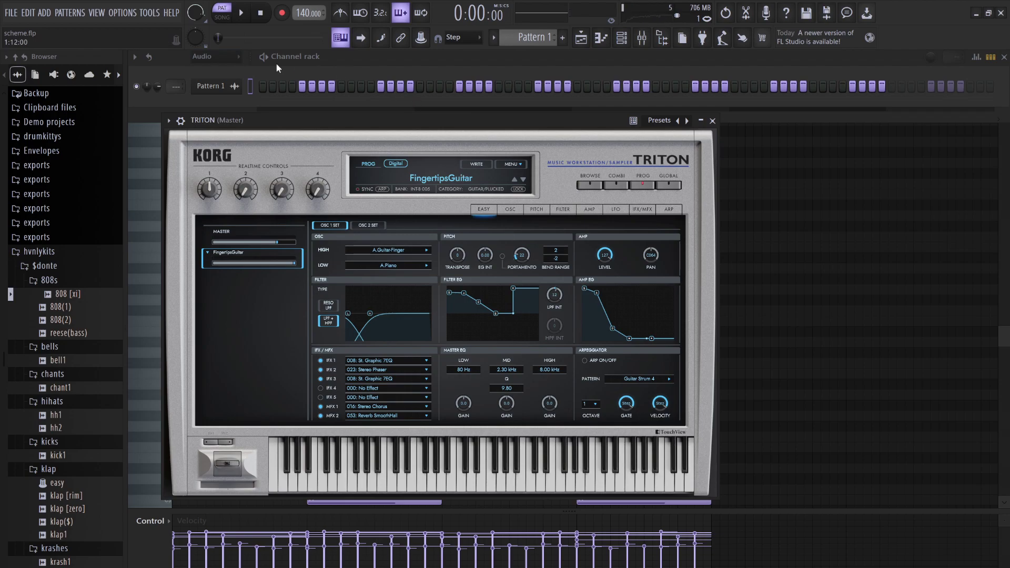
{"action": "left_click", "coordinate": [213, 70]}
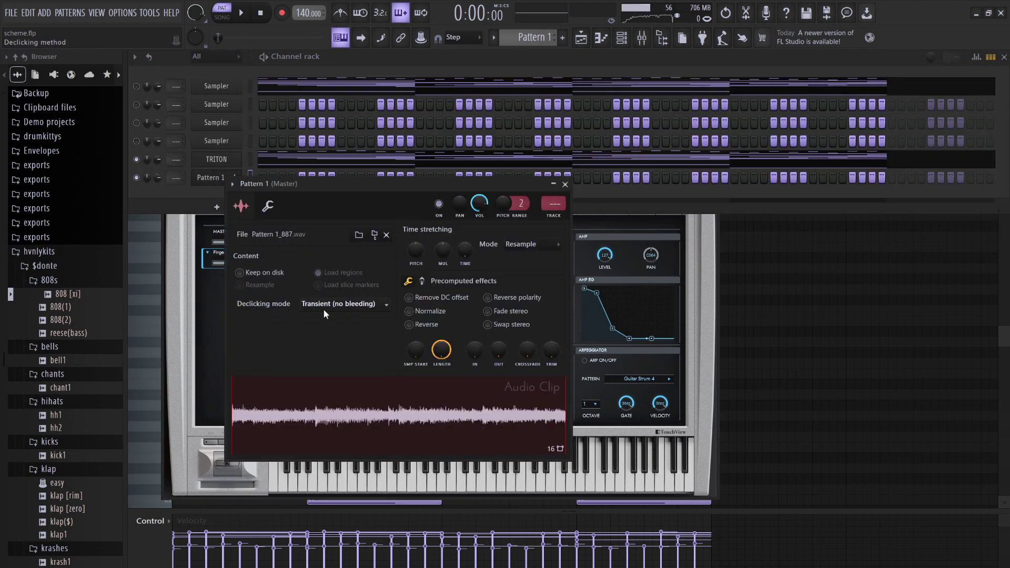
{"action": "left_click", "coordinate": [341, 66]}
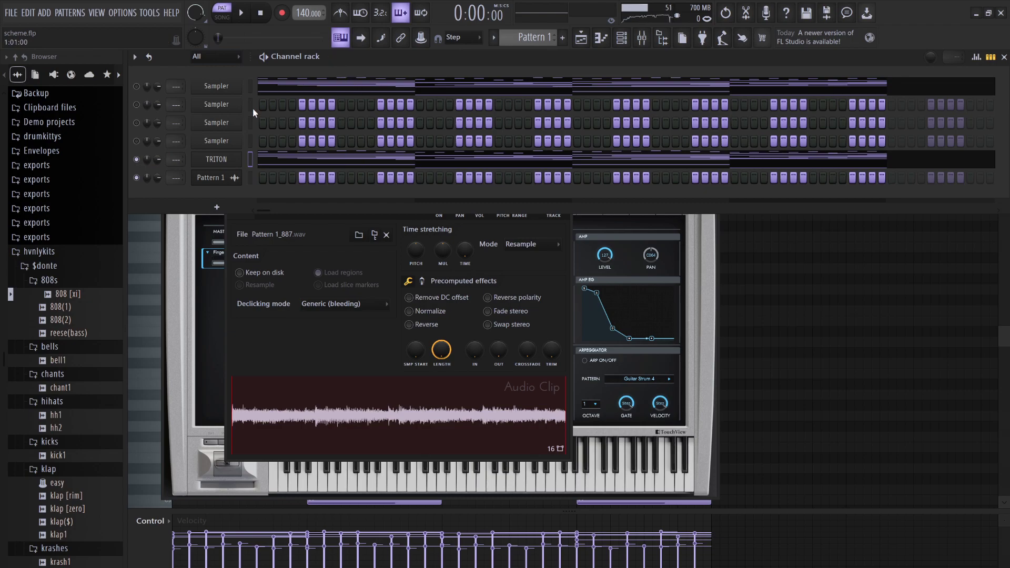
Place the Pattern 1 audio clip on Track 1 and the Pattern 1 note clip on Track 6 of the playlist, both at bar 1.
{"action": "left_click", "coordinate": [579, 44]}
{"action": "left_click_drag", "start_coordinate": [186, 100], "coordinate": [302, 108]}
{"action": "left_click_drag", "start_coordinate": [191, 104], "coordinate": [324, 267]}
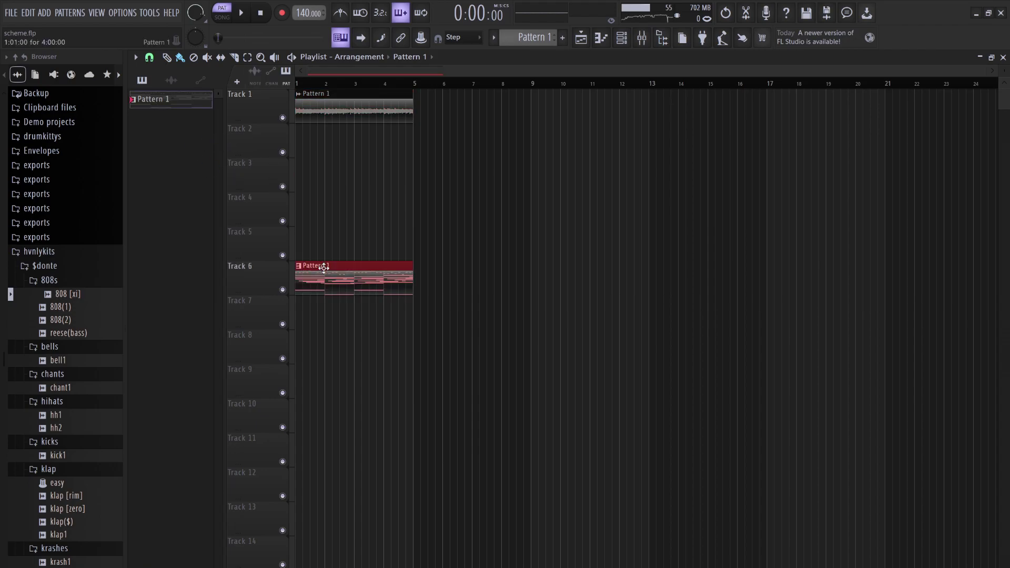
Cut the notes from the TRITON channel and switch playback to song mode.
{"action": "left_click", "coordinate": [619, 40]}
{"action": "left_click", "coordinate": [219, 160]}
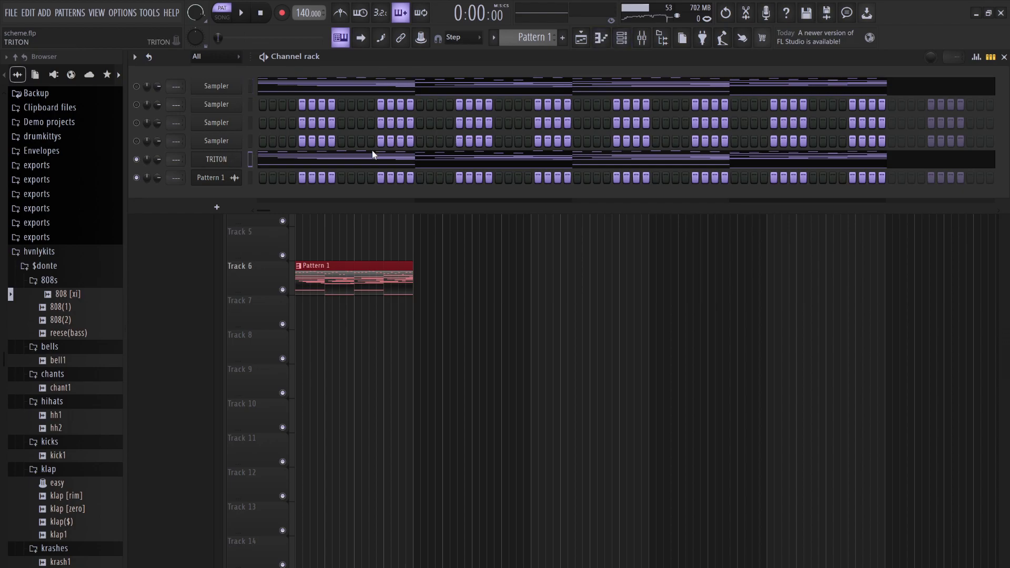
{"action": "key", "text": "ctrl+x"}
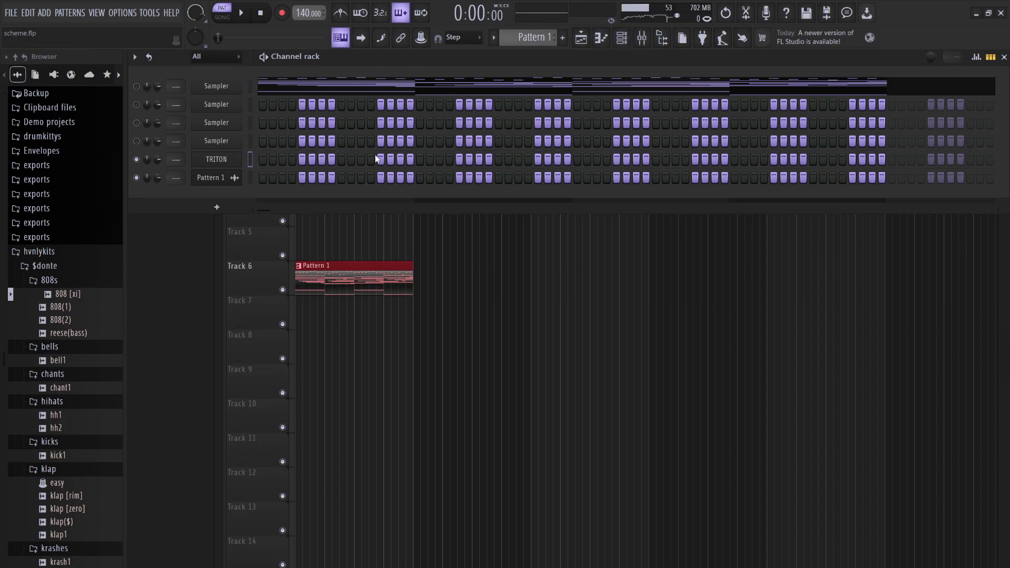
{"action": "left_click", "coordinate": [230, 22]}
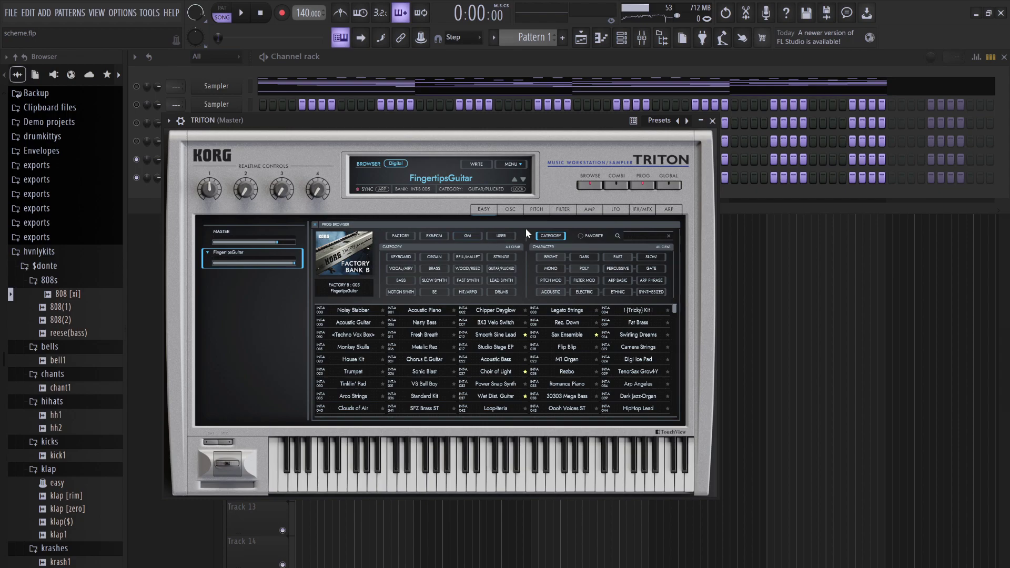
Load TRITON's M1 Organ program and copy the first Sampler's melody notes into the TRITON channel, playing them briefly.
{"action": "left_click", "coordinate": [439, 255]}
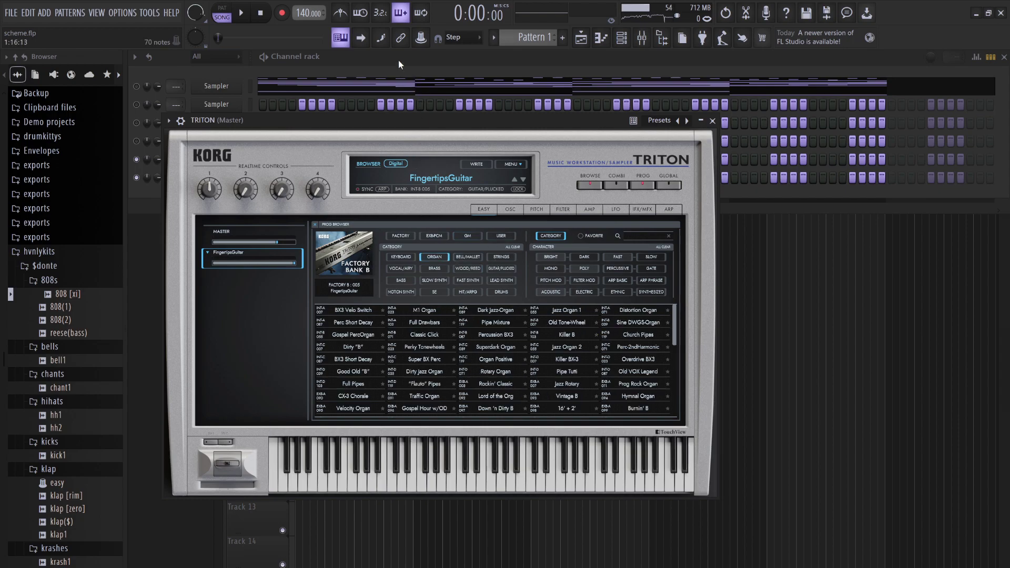
{"action": "left_click", "coordinate": [439, 310]}
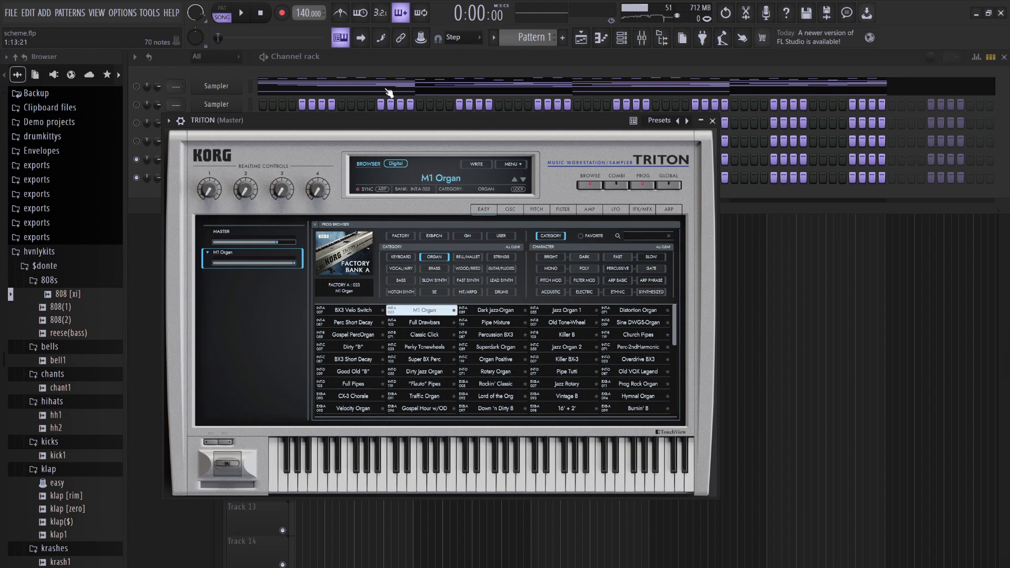
{"action": "left_click", "coordinate": [351, 59]}
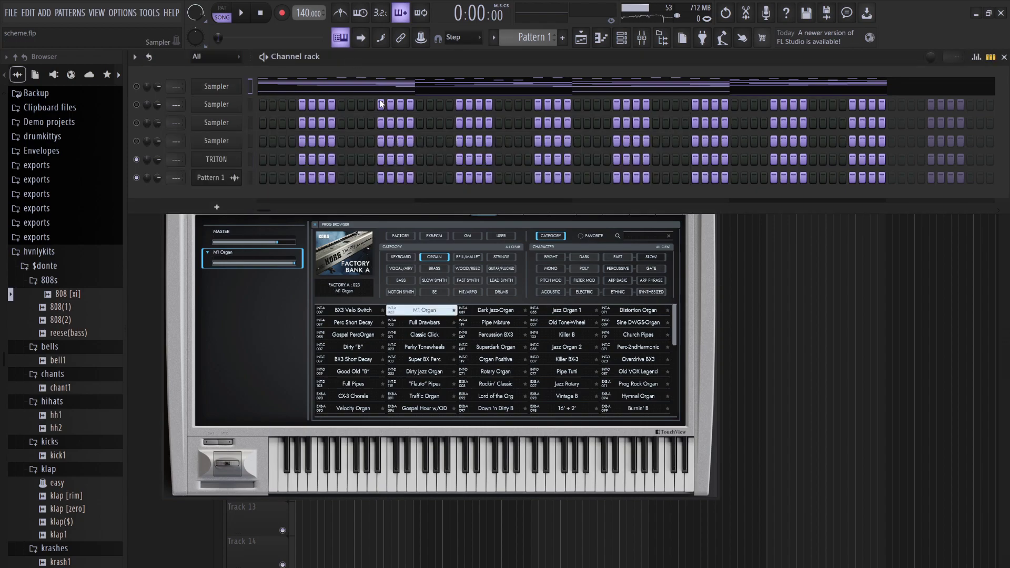
{"action": "left_click", "coordinate": [218, 158]}
{"action": "key", "text": "space"}
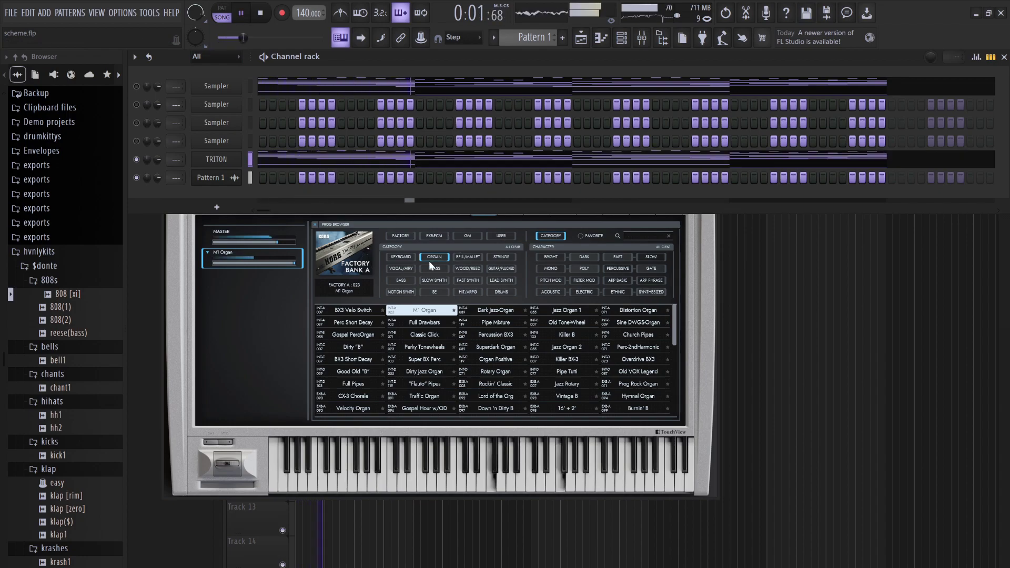
{"action": "key", "text": "space"}
Audition TRITON's keyboard programs against the melody, including Studio Stage EP and Dyno Tine EP, and load Piano&String/Pad.
{"action": "left_click", "coordinate": [408, 257]}
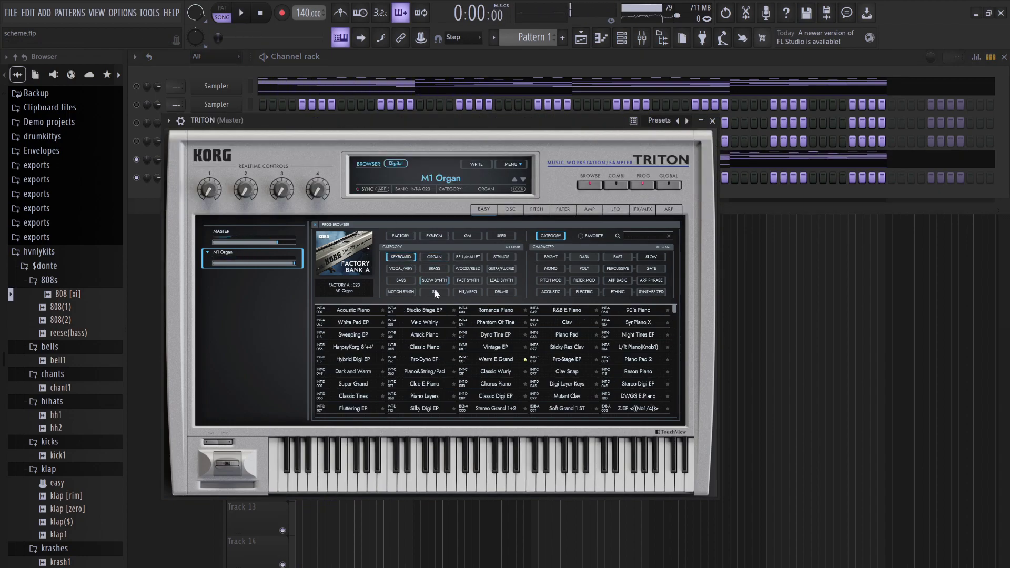
{"action": "left_click", "coordinate": [424, 310]}
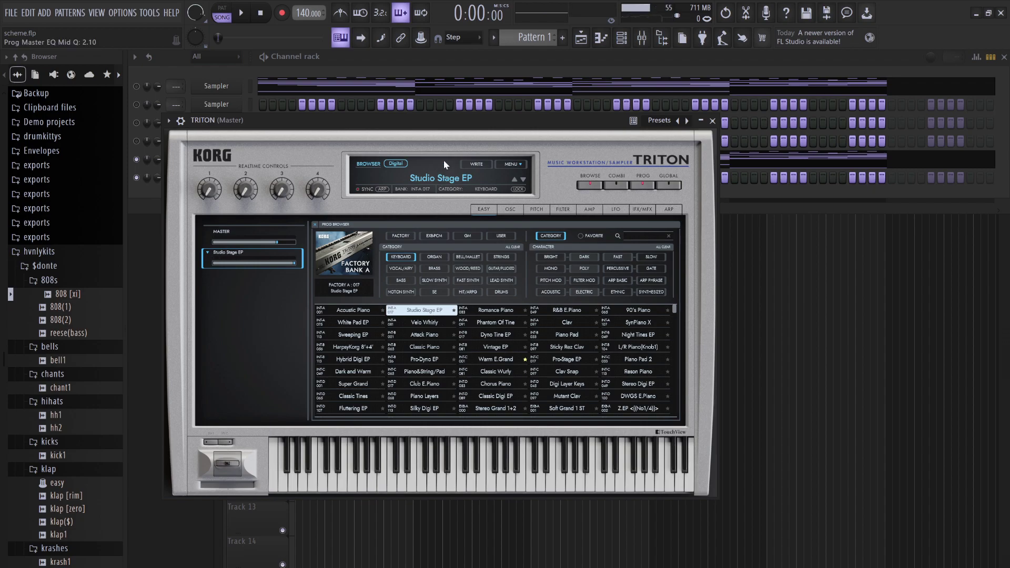
{"action": "key", "text": "space"}
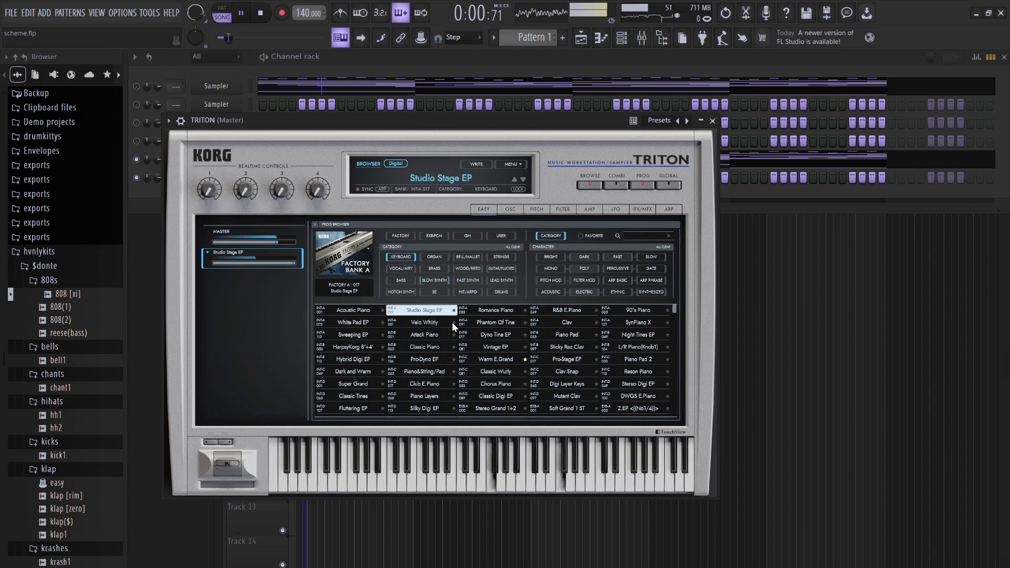
{"action": "left_click", "coordinate": [491, 336]}
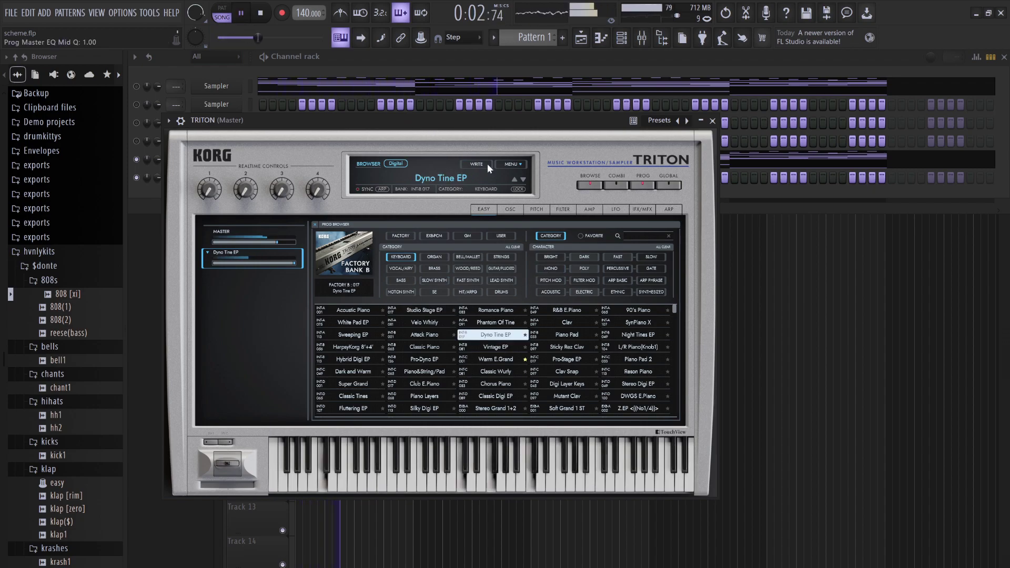
{"action": "left_click", "coordinate": [566, 371]}
{"action": "left_click", "coordinate": [424, 371]}
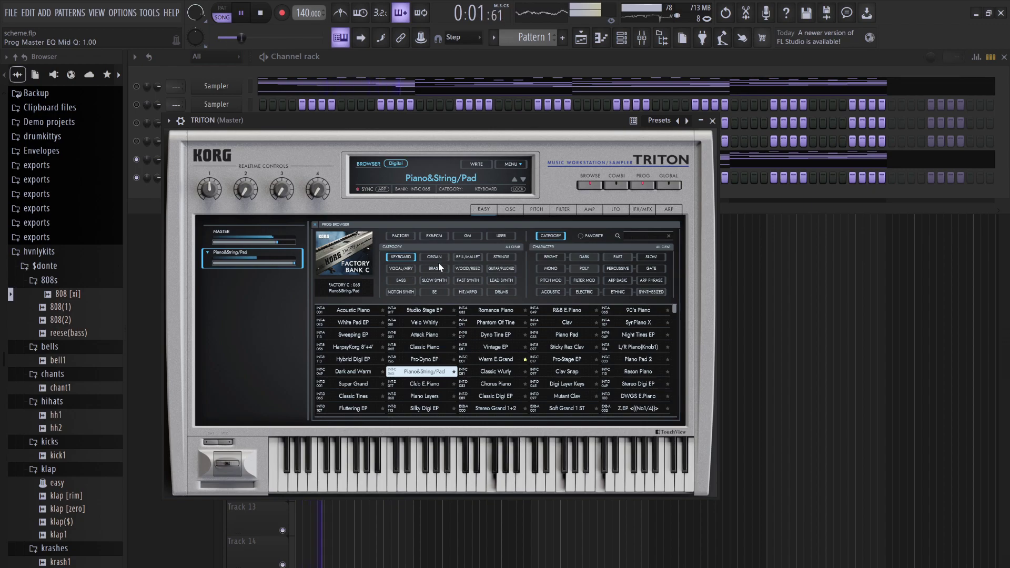
Audition TRITON's Pro-Dyno EP, Night Tines EP and HarpsyKorg 8'+4' programs against the melody.
{"action": "left_click", "coordinate": [431, 361]}
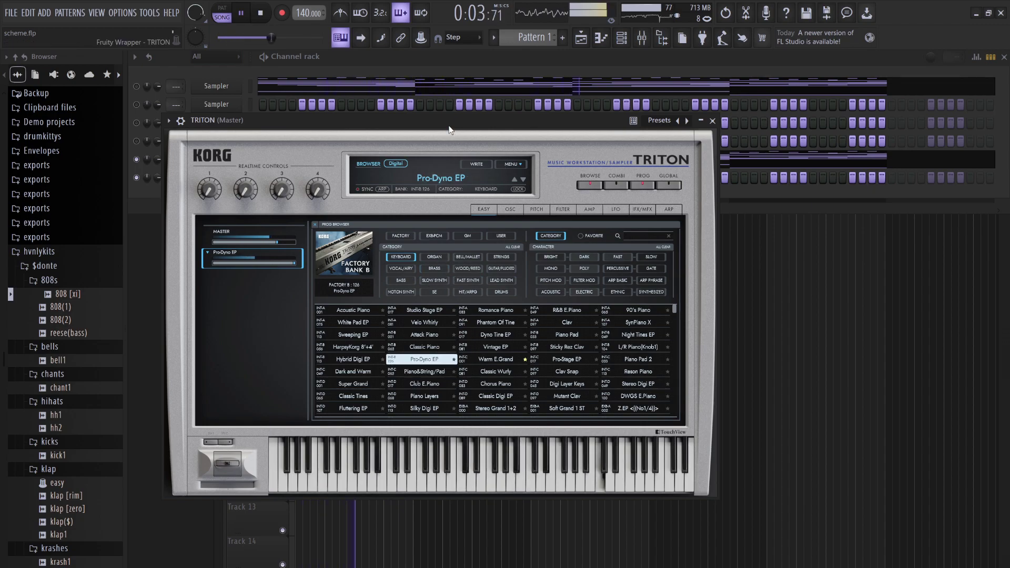
{"action": "left_click", "coordinate": [437, 59]}
{"action": "key", "text": "space"}
{"action": "left_click", "coordinate": [636, 335]}
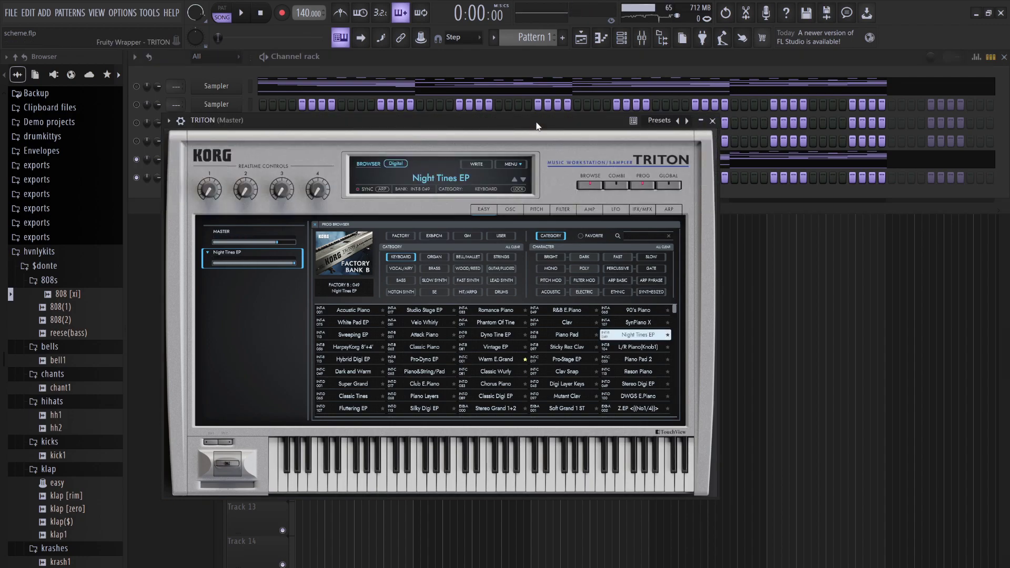
{"action": "key", "text": "space"}
{"action": "key", "text": "space"}
{"action": "left_click", "coordinate": [353, 348]}
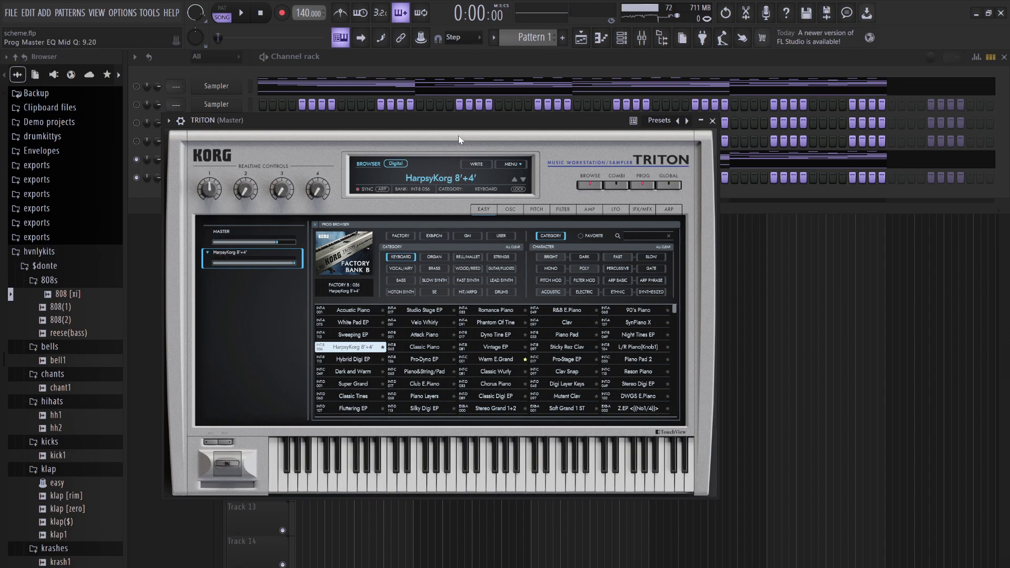
{"action": "key", "text": "space"}
{"action": "key", "text": "space"}
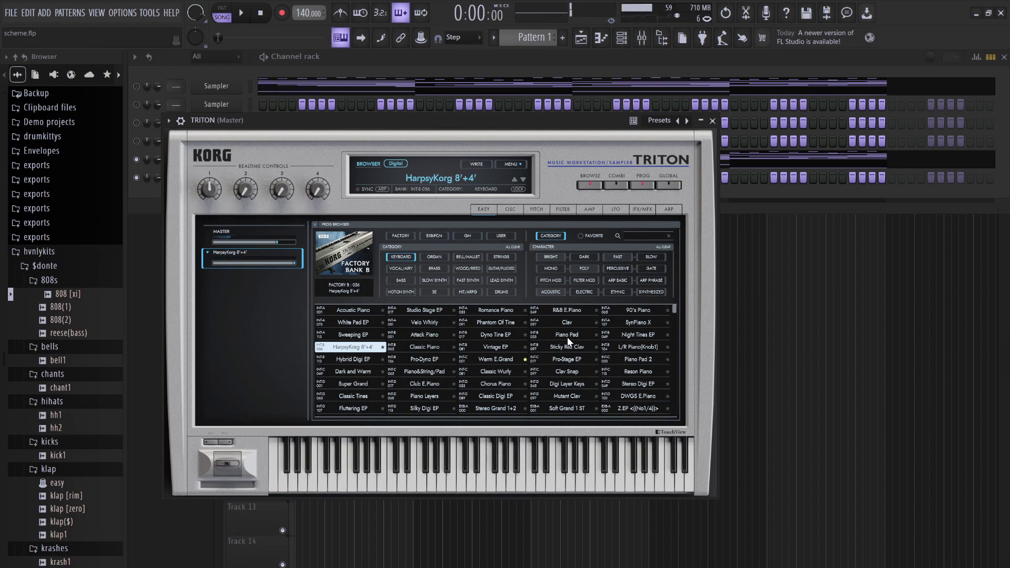
Audition TRITON's Pro-Stage EP, Reson Piano and Classic Digi EP programs against the melody.
{"action": "left_click", "coordinate": [571, 358]}
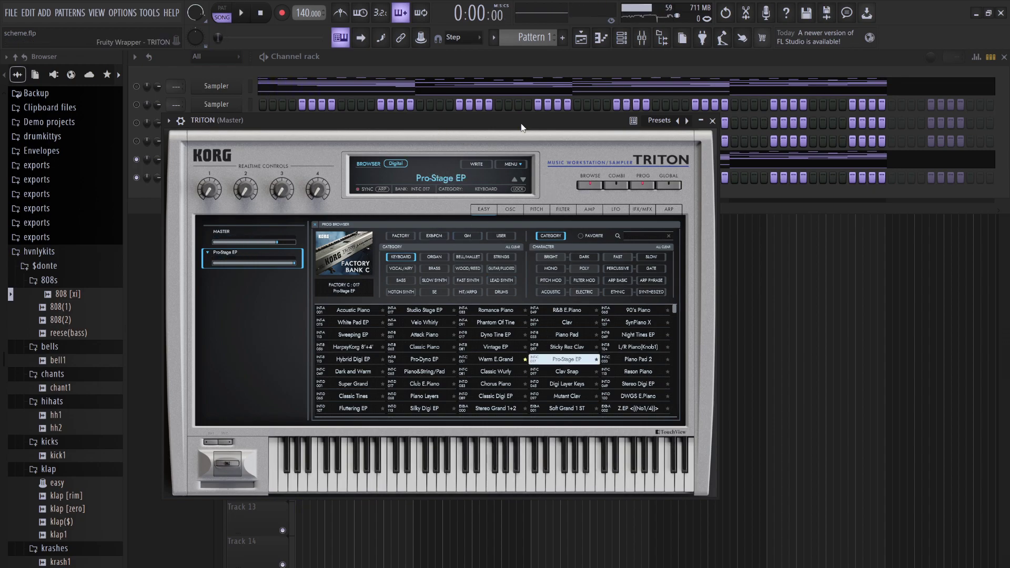
{"action": "key", "text": "space"}
{"action": "key", "text": "space"}
{"action": "left_click", "coordinate": [627, 372]}
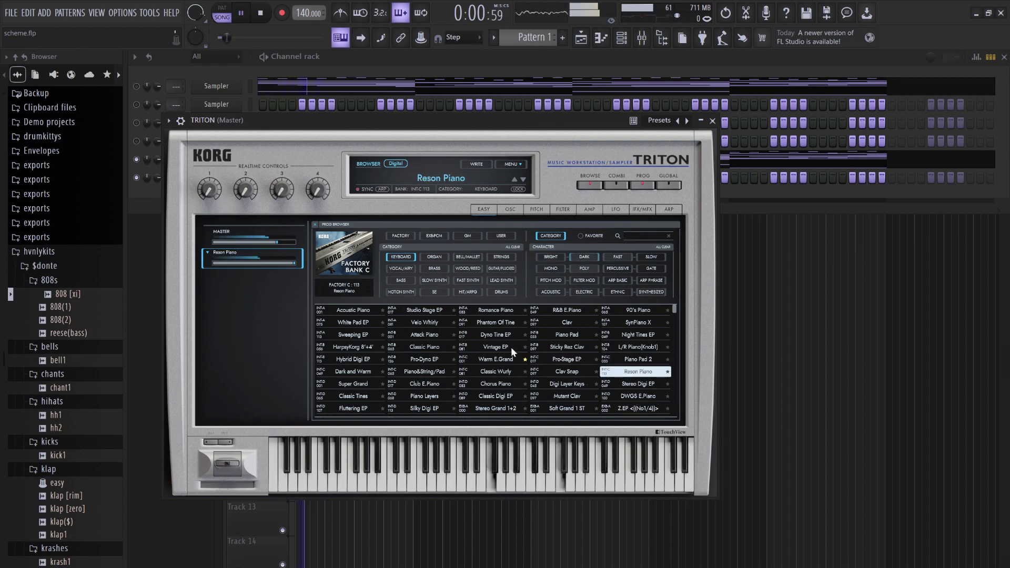
{"action": "left_click", "coordinate": [494, 396]}
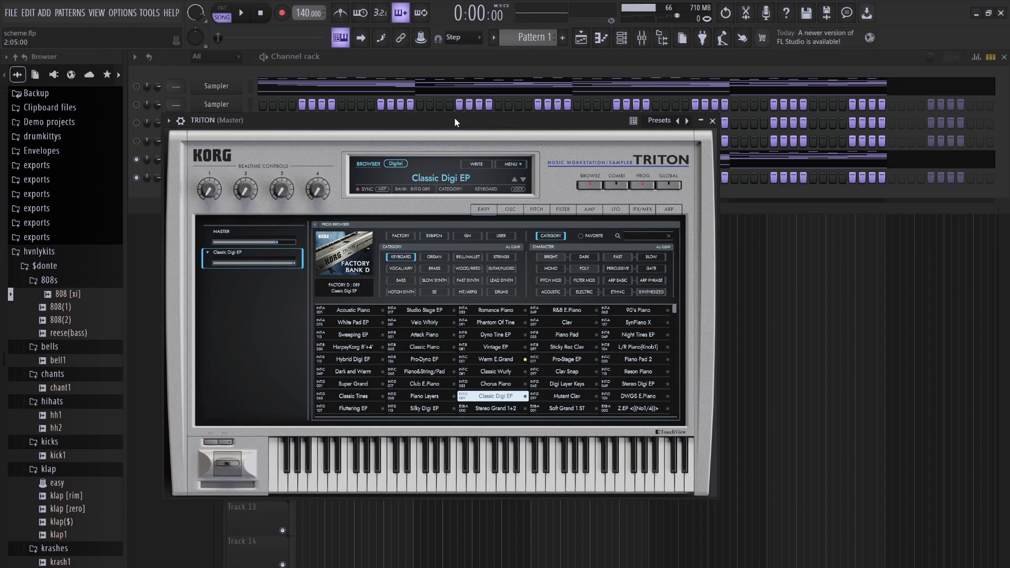
{"action": "key", "text": "space"}
Load TRITON's Classic Tines program, play it briefly, and render Pattern 1 with it as an audio clip.
{"action": "key", "text": "space"}
{"action": "left_click", "coordinate": [363, 399]}
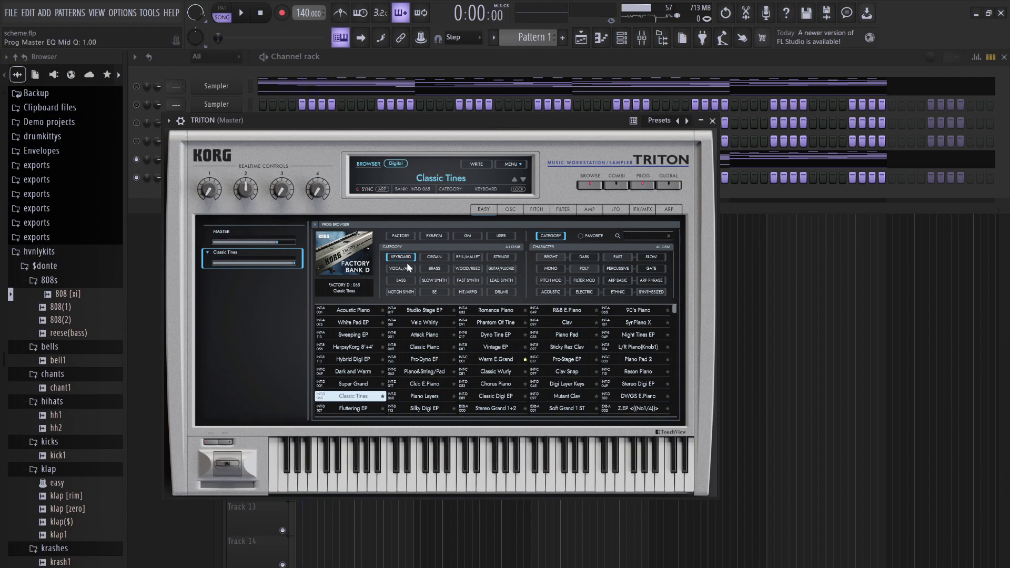
{"action": "key", "text": "space"}
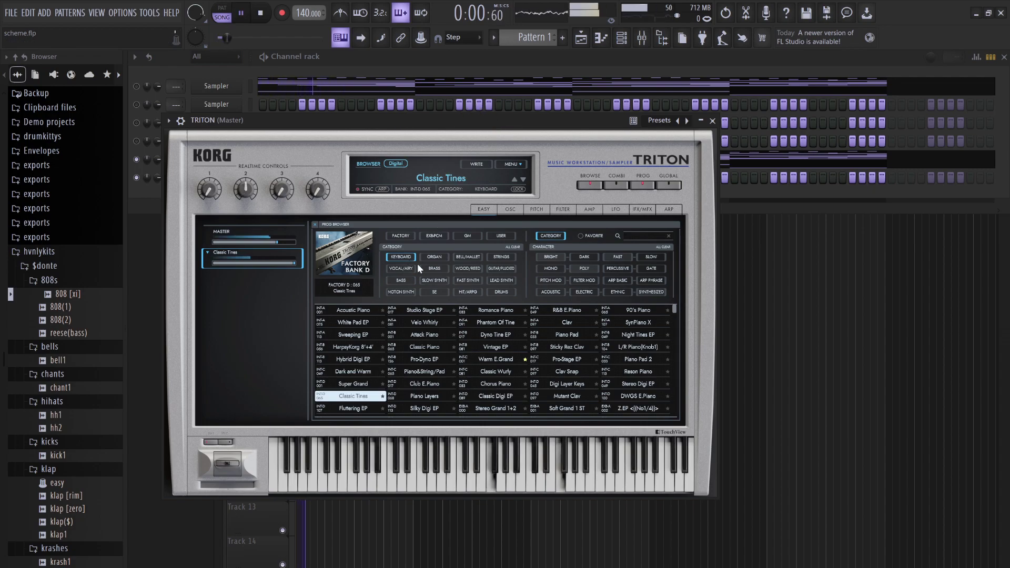
{"action": "key", "text": "space"}
{"action": "left_click", "coordinate": [416, 58]}
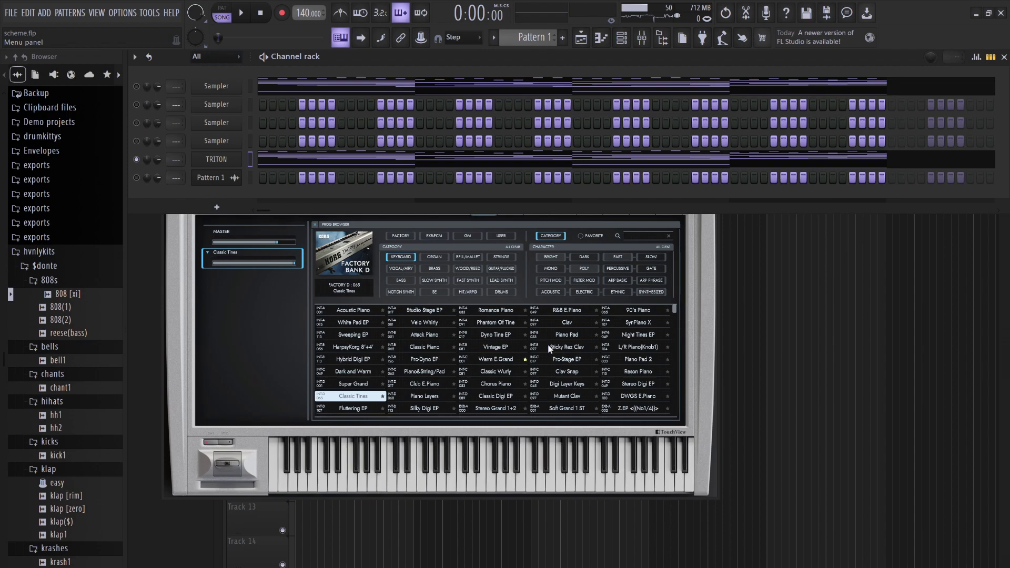
{"action": "key", "text": "Escape"}
{"action": "key", "text": "l"}
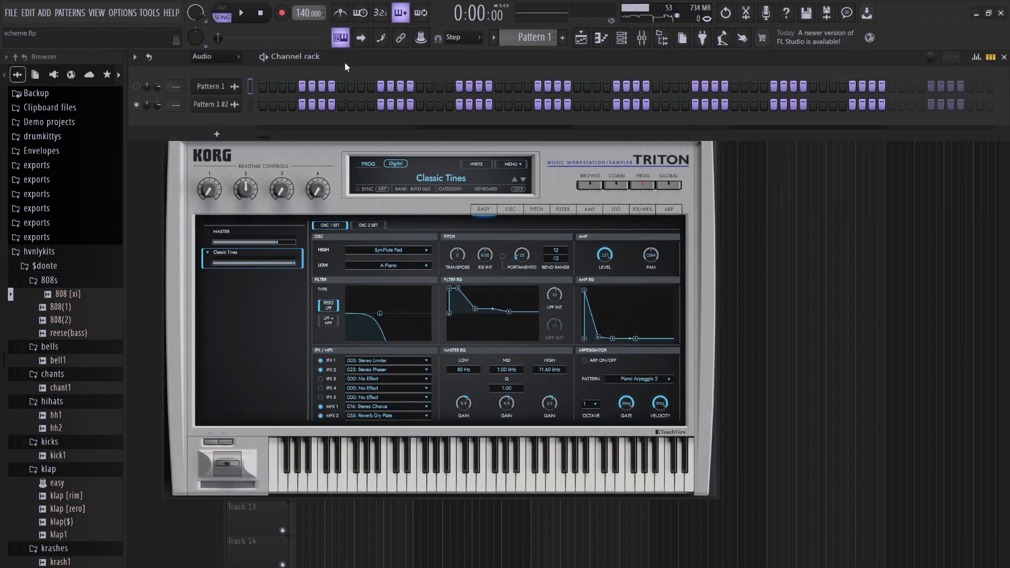
Set the Pattern 1 #2 audio clip's declicking mode to Generic (bleeding) and enable the Pattern 1 audio channel in the full channel list.
{"action": "left_click", "coordinate": [203, 61]}
{"action": "left_click", "coordinate": [207, 71]}
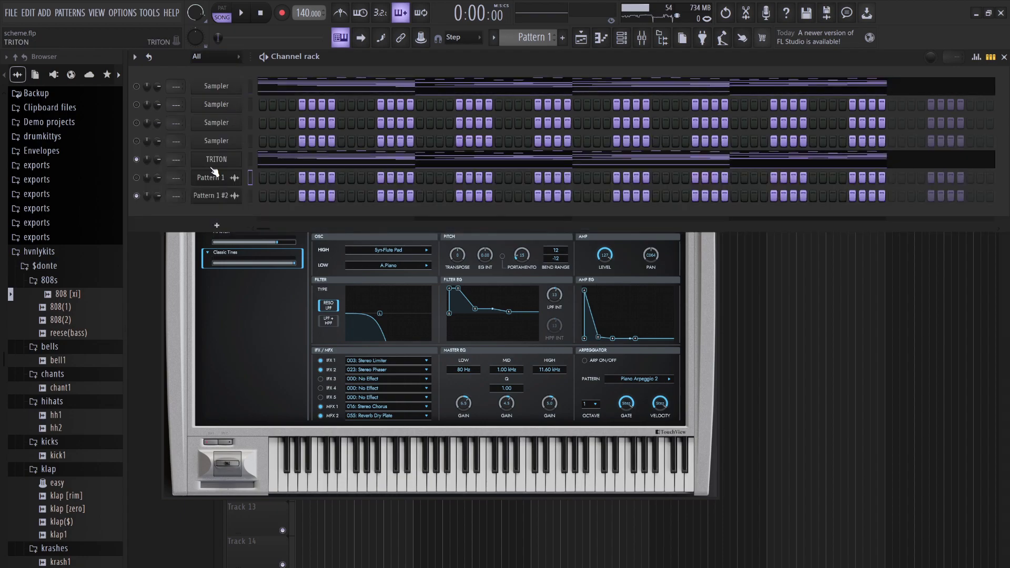
{"action": "left_click", "coordinate": [210, 197]}
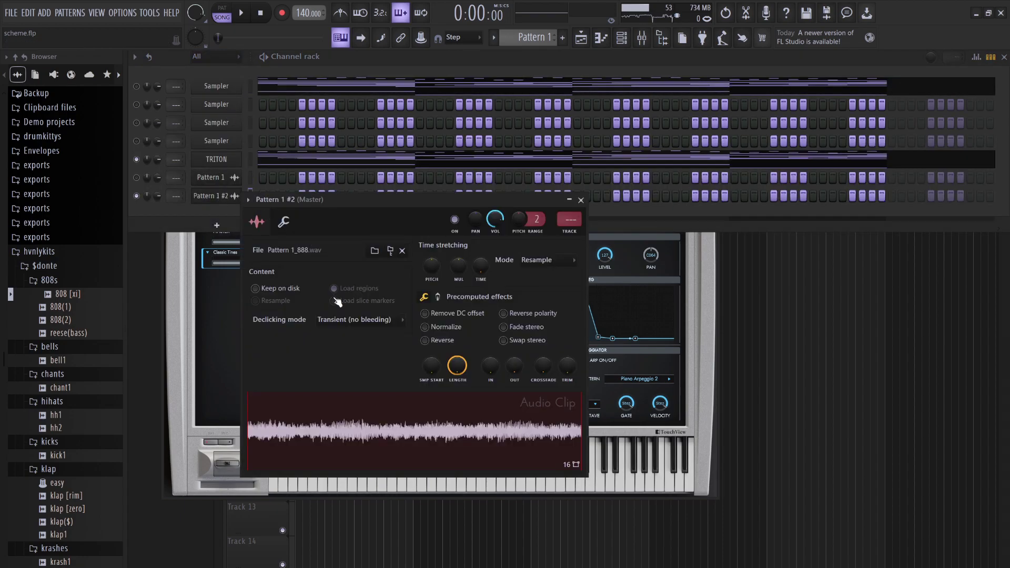
{"action": "left_click", "coordinate": [345, 367]}
{"action": "left_click", "coordinate": [136, 177]}
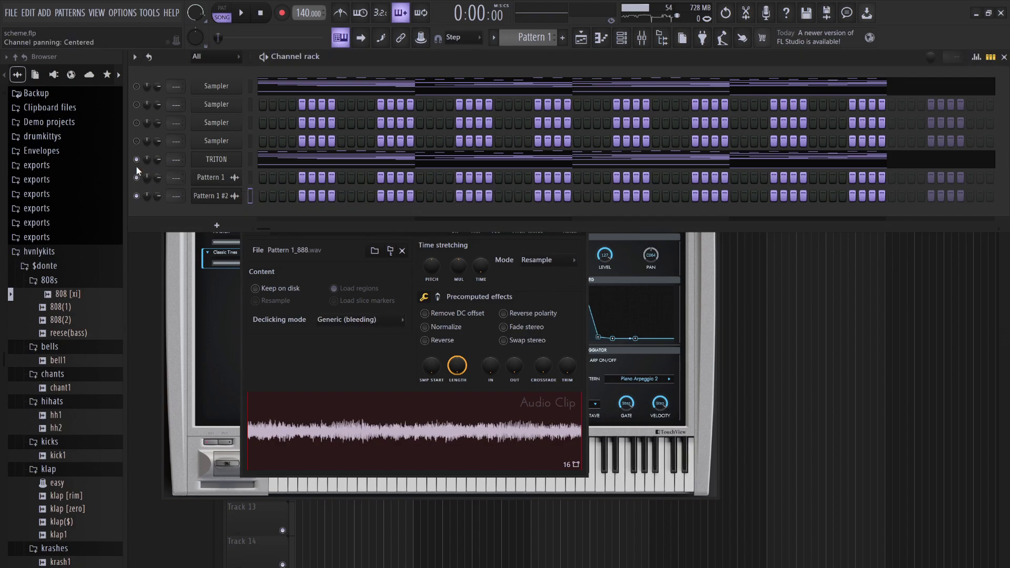
Place the Pattern 1 #2 audio clip on Track 2 of the playlist at bar 1.
{"action": "left_click", "coordinate": [154, 246]}
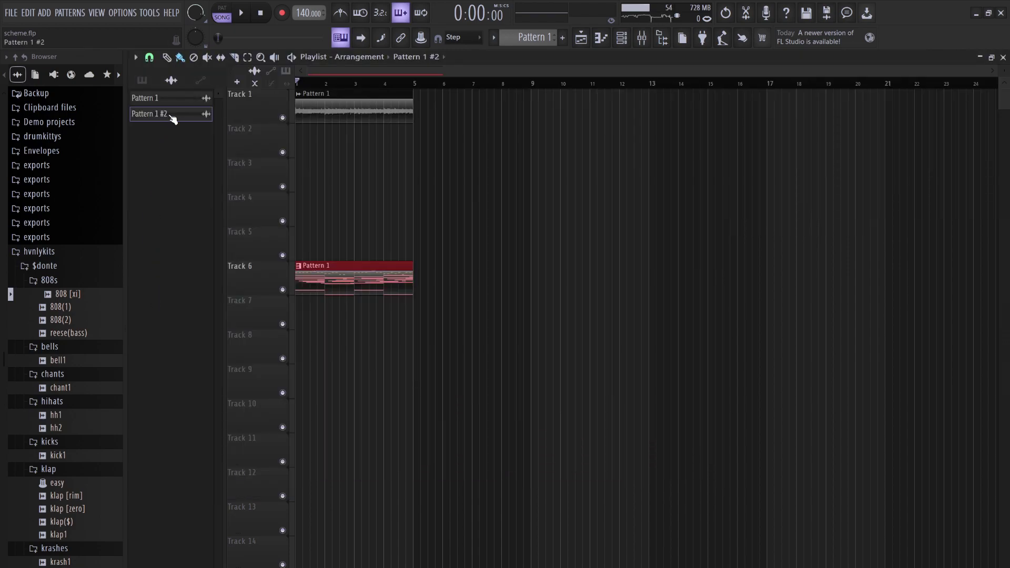
{"action": "left_click_drag", "start_coordinate": [320, 120], "coordinate": [289, 160]}
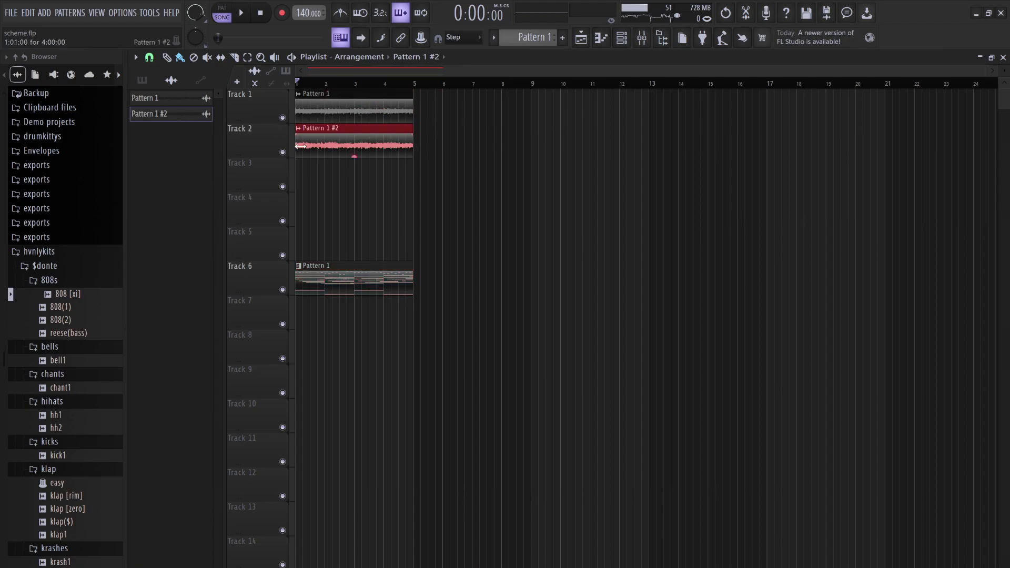
{"action": "double_click", "coordinate": [336, 147]}
{"action": "left_click", "coordinate": [578, 200]}
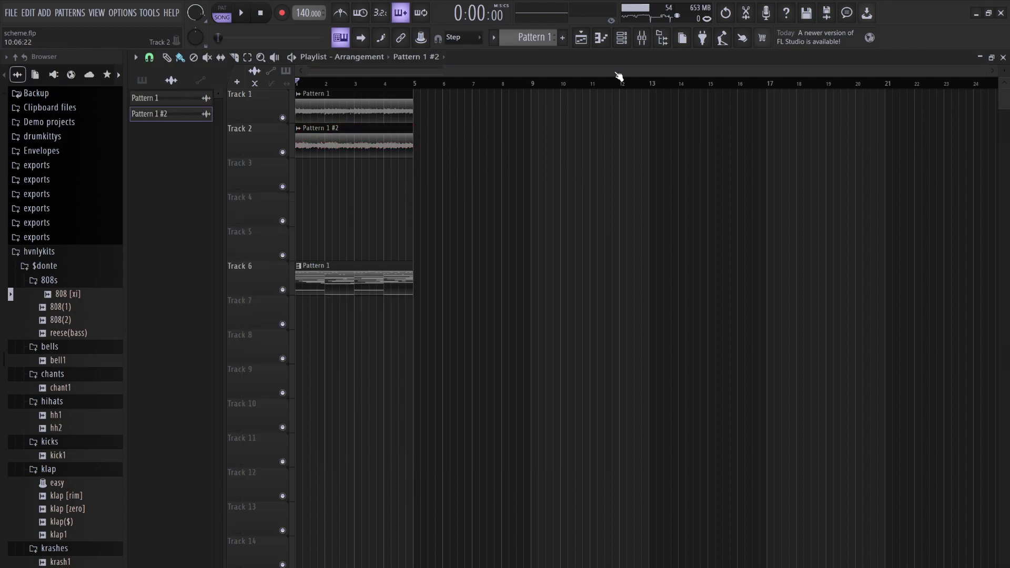
Mute the TRITON channel and play the two layered audio clips from the playlist.
{"action": "left_click", "coordinate": [627, 43]}
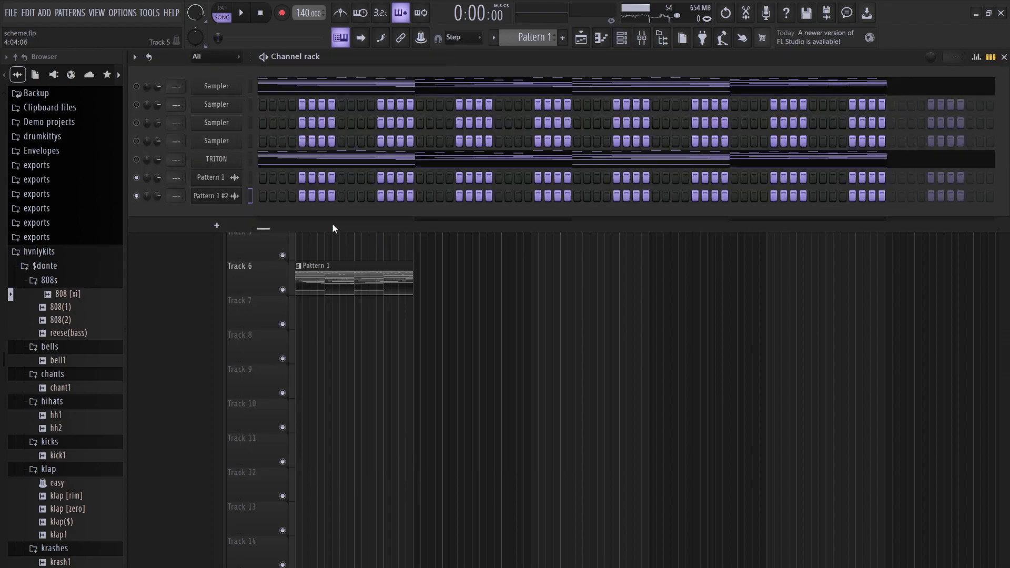
{"action": "left_click", "coordinate": [232, 160]}
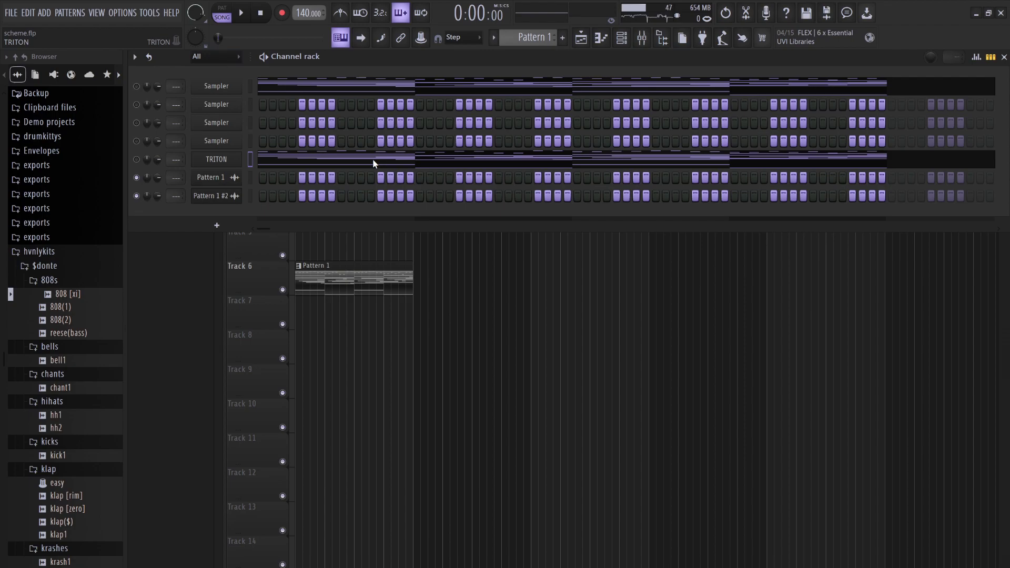
{"action": "key", "text": "F6"}
{"action": "key", "text": "space"}
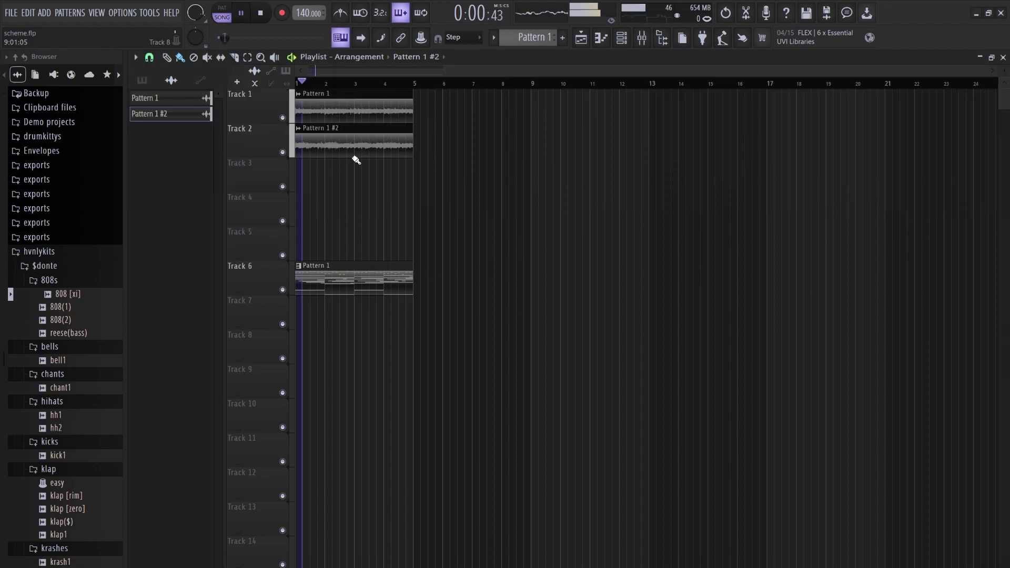
Try reversing the Pattern 1 #2 audio clip during playback, then turn the reversal off.
{"action": "double_click", "coordinate": [343, 142]}
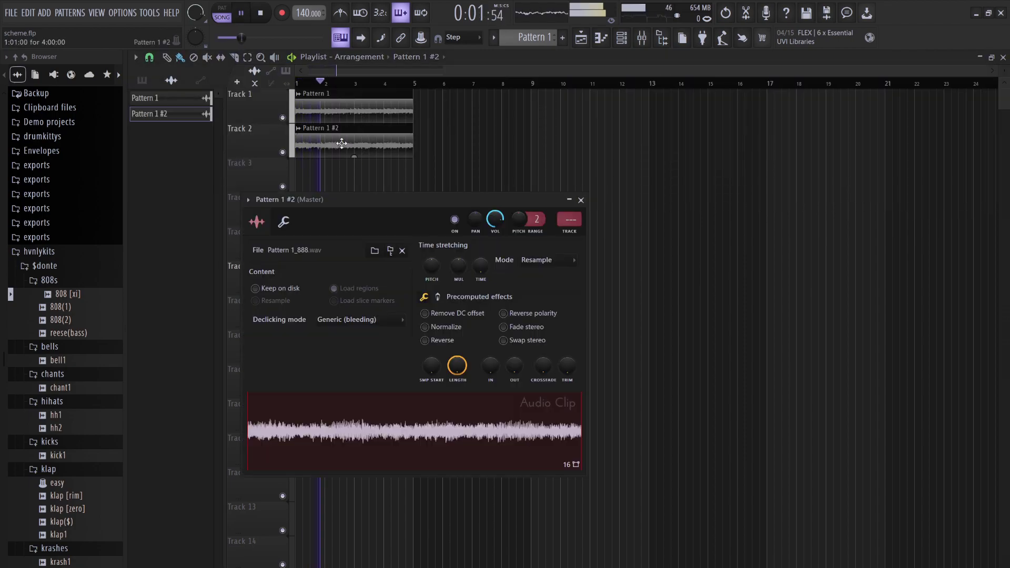
{"action": "left_click", "coordinate": [441, 342]}
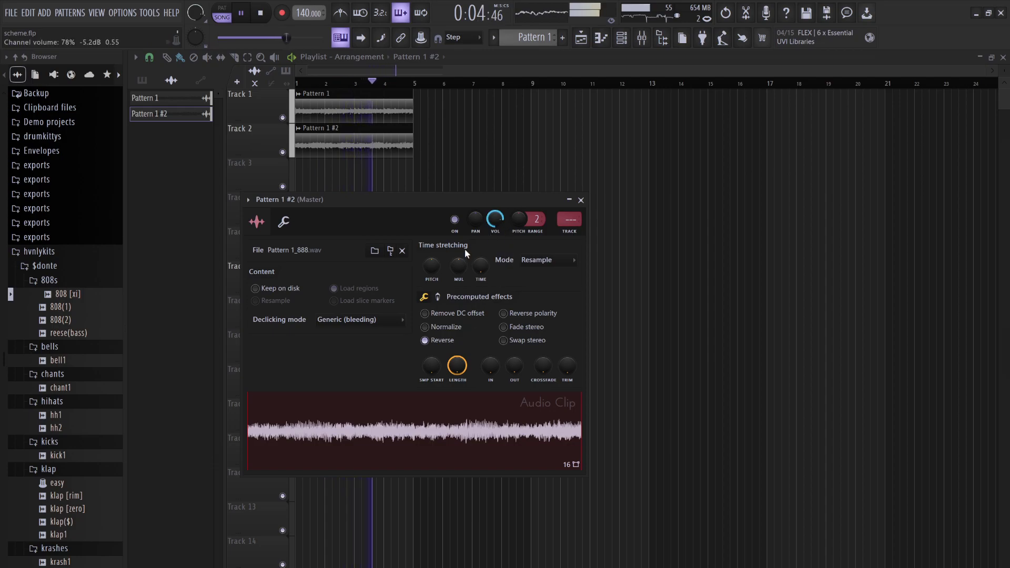
{"action": "left_click", "coordinate": [444, 343]}
Try reversing the Pattern 1 audio clip on Track 1 during playback, then turn the reversal off.
{"action": "double_click", "coordinate": [363, 98]}
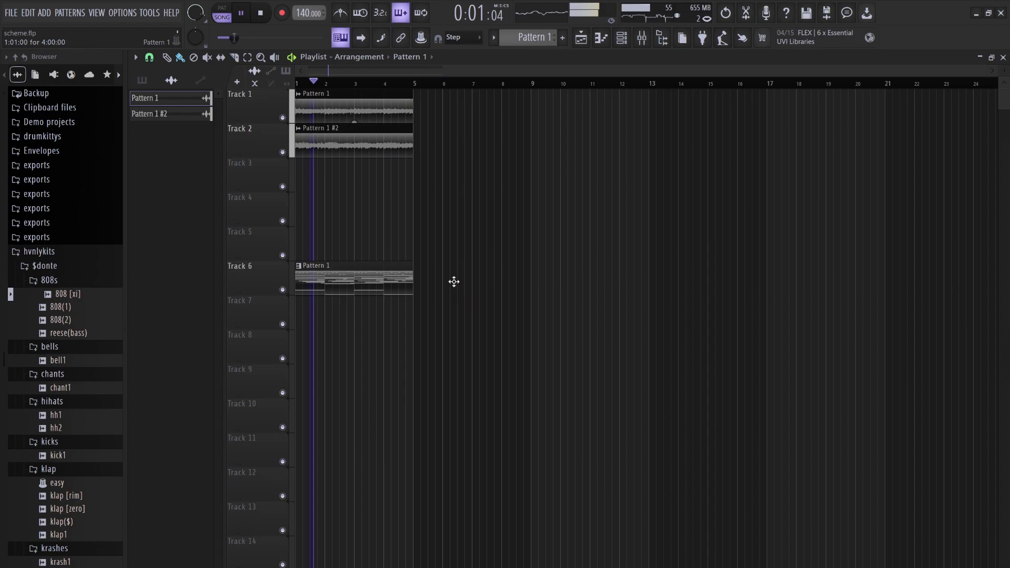
{"action": "left_click", "coordinate": [435, 323]}
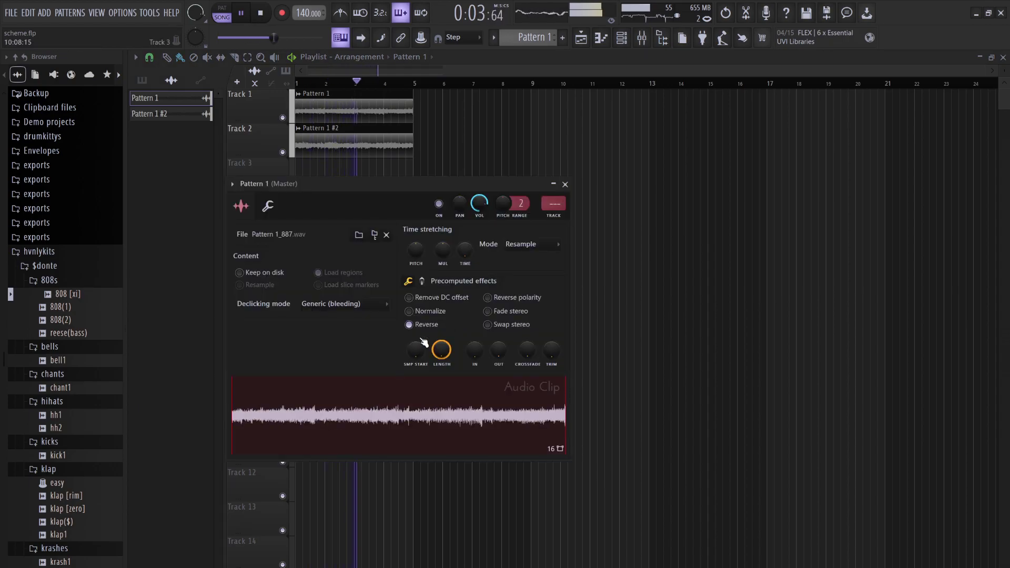
{"action": "key", "text": "space"}
{"action": "key", "text": "space"}
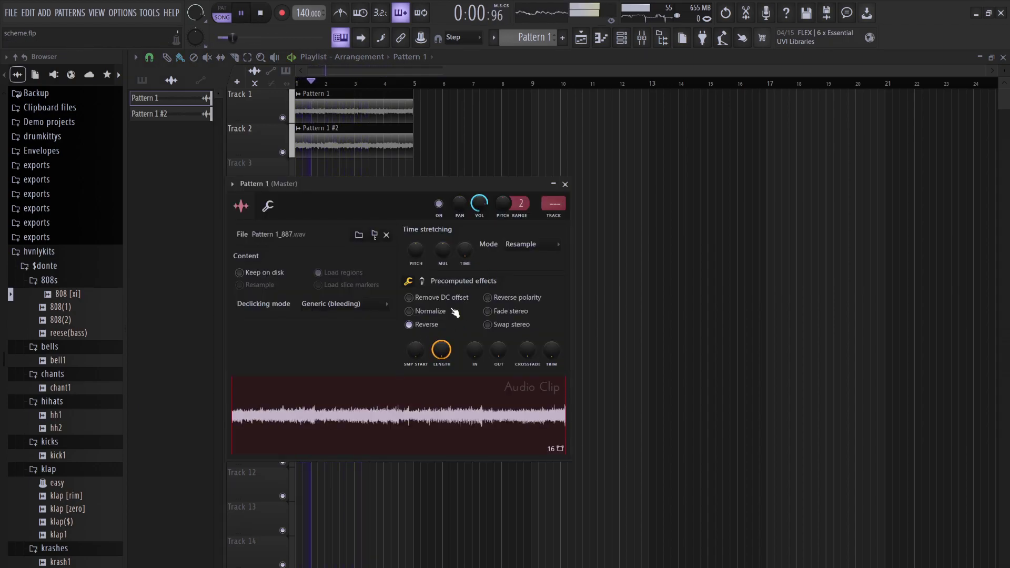
{"action": "left_click", "coordinate": [426, 326]}
{"action": "key", "text": "space"}
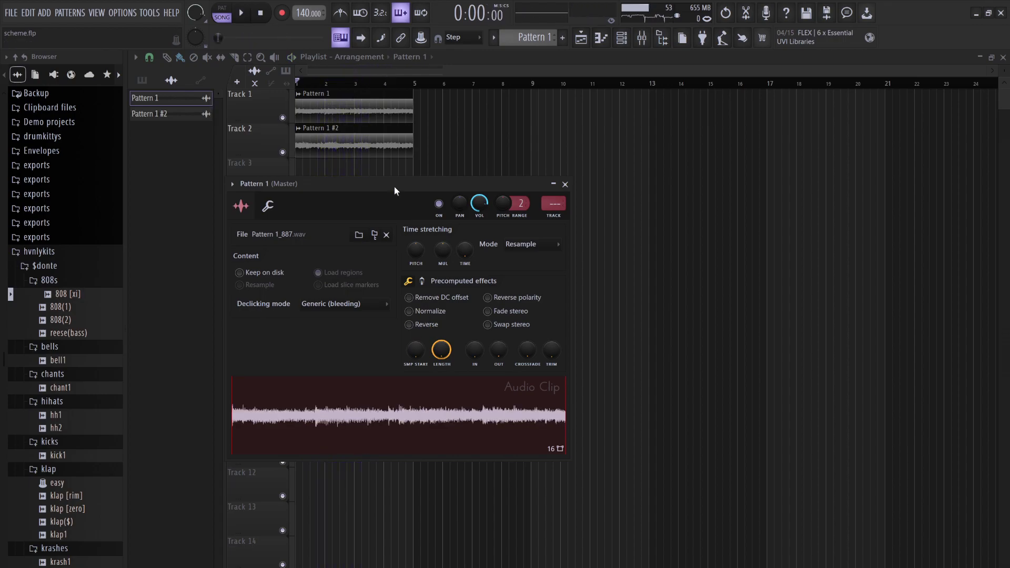
Place a copy of the Pattern 1 #2 clip on Track 3 at bar 1, made unique and reversed.
{"action": "left_click", "coordinate": [349, 154]}
{"action": "left_click", "coordinate": [349, 178]}
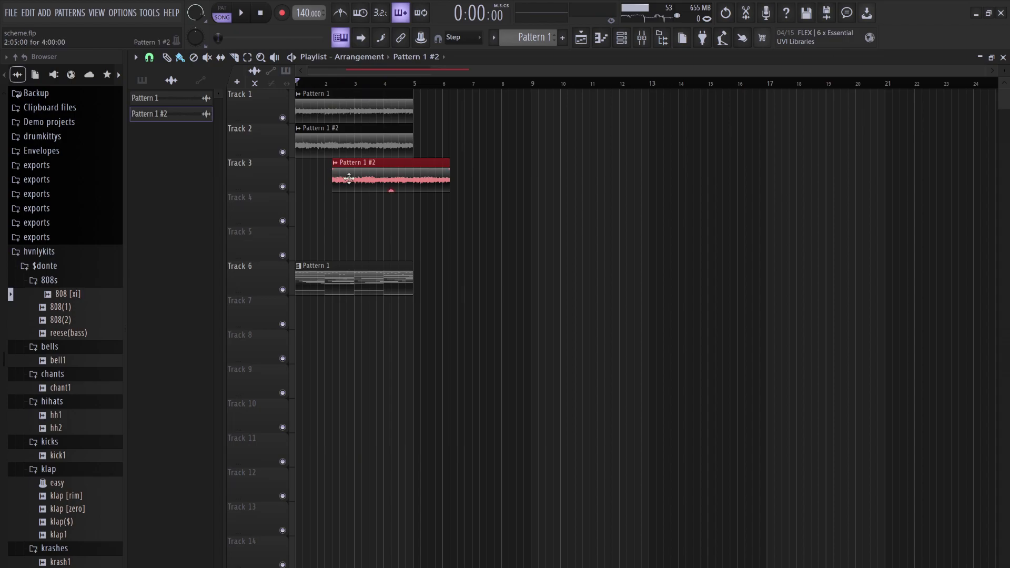
{"action": "left_click_drag", "start_coordinate": [348, 179], "coordinate": [311, 179]}
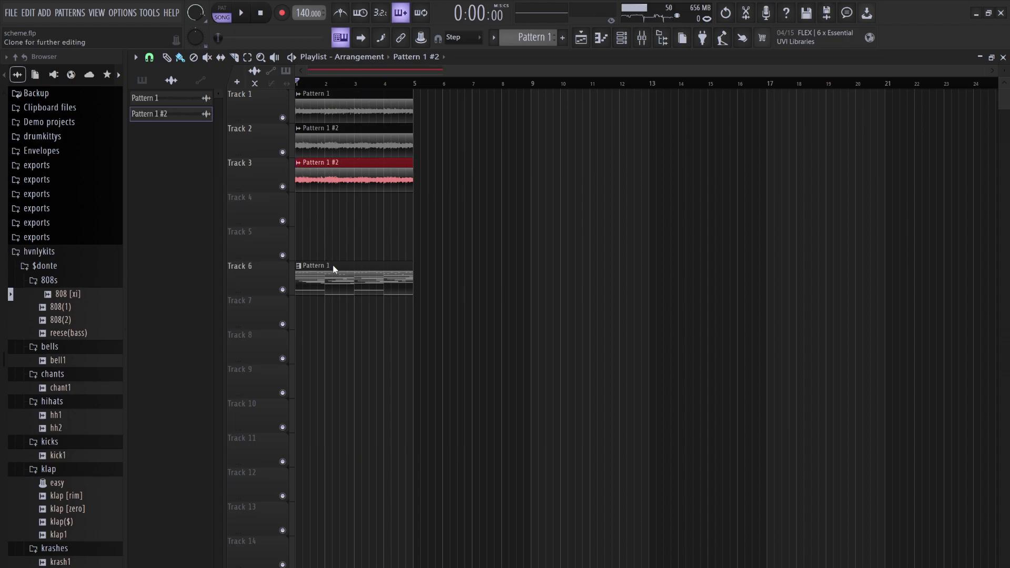
{"action": "left_click", "coordinate": [345, 178]}
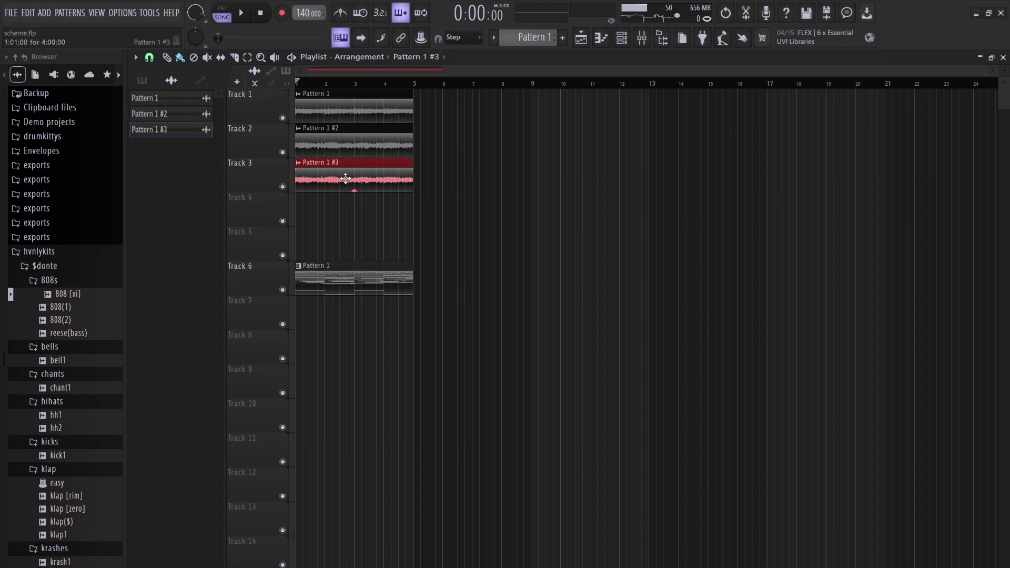
{"action": "left_click", "coordinate": [332, 233]}
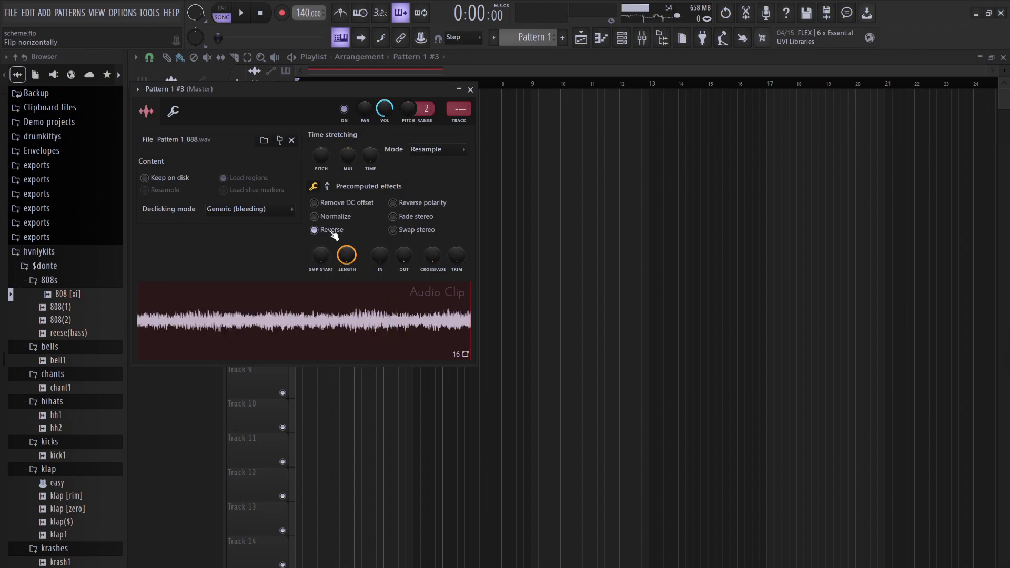
Try higher and lower time-stretching pitches on the reversed Track 3 clip during playback, then reset its pitch.
{"action": "key", "text": "space"}
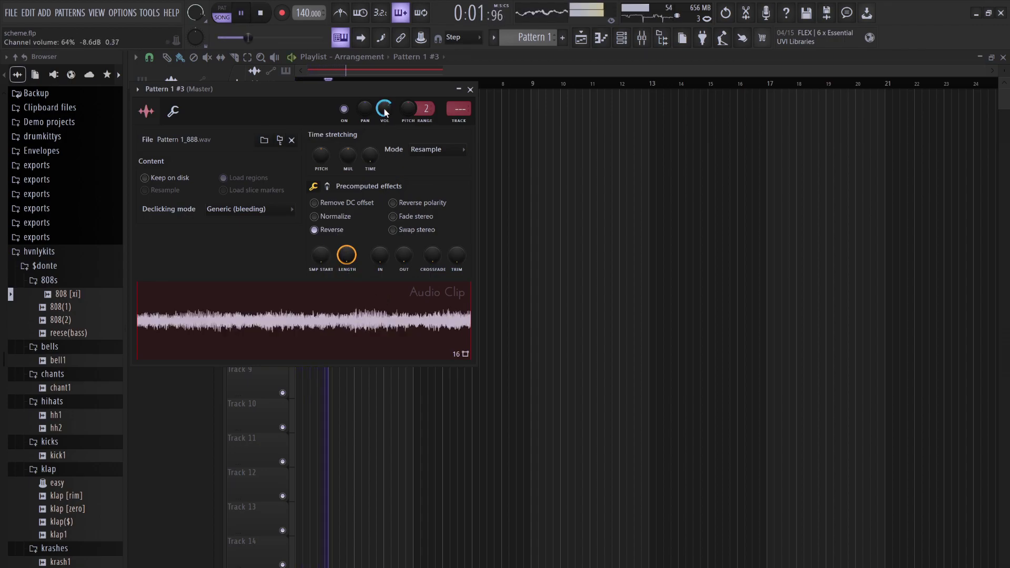
{"action": "left_click_drag", "start_coordinate": [321, 155], "coordinate": [320, 134]}
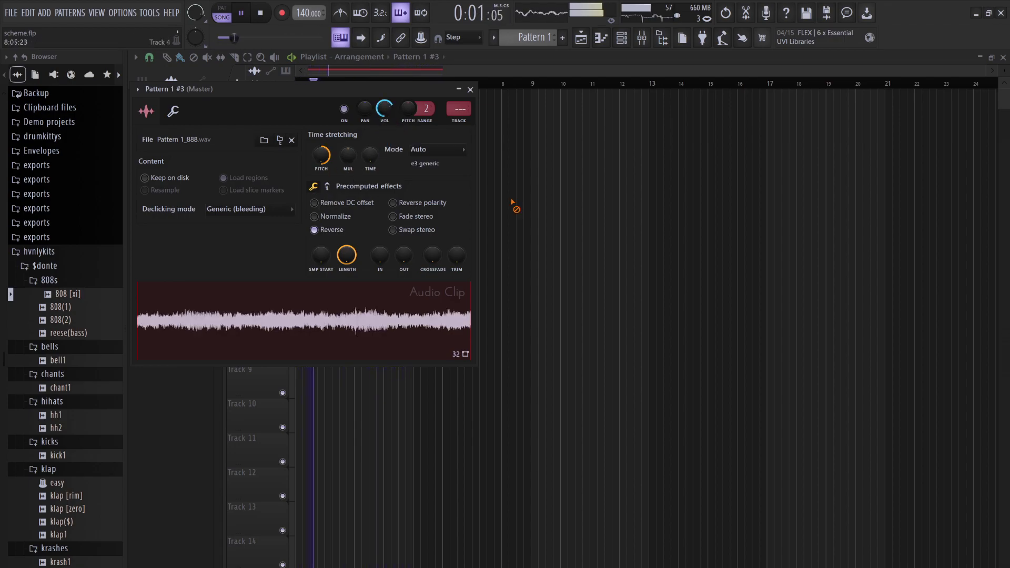
{"action": "key", "text": "Escape"}
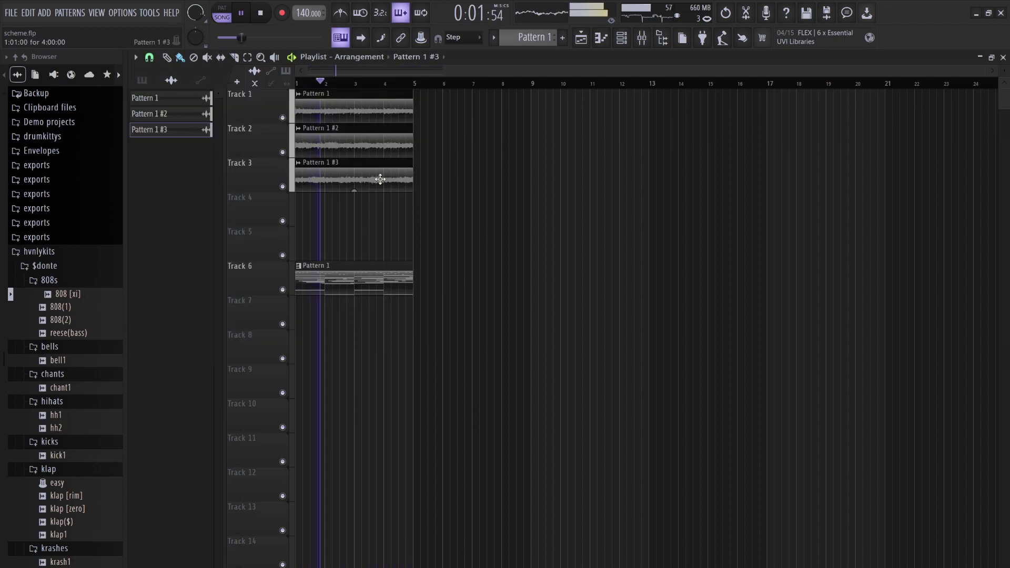
{"action": "double_click", "coordinate": [347, 179]}
{"action": "left_click_drag", "start_coordinate": [313, 171], "coordinate": [312, 186]}
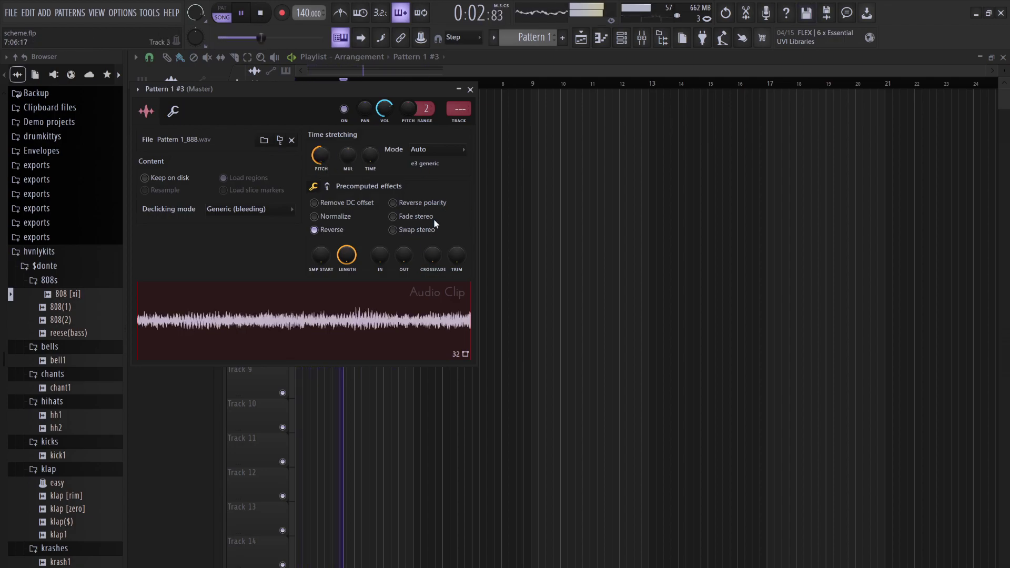
{"action": "right_click", "coordinate": [326, 150]}
{"action": "left_click", "coordinate": [345, 162]}
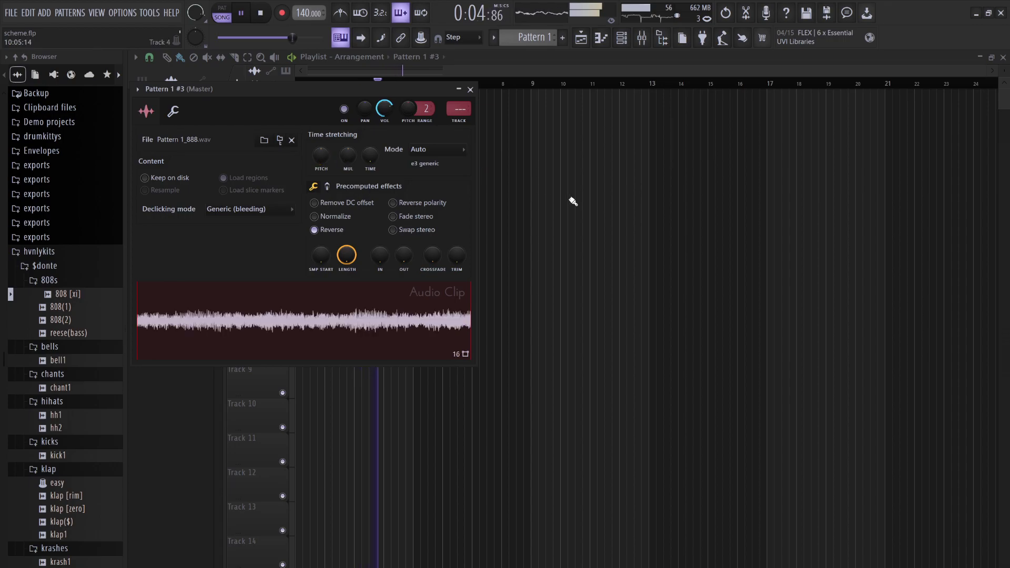
Show all channels in the channel rack, clear the TRITON channel's notes and unmute it.
{"action": "right_click", "coordinate": [573, 201]}
{"action": "left_click", "coordinate": [622, 38]}
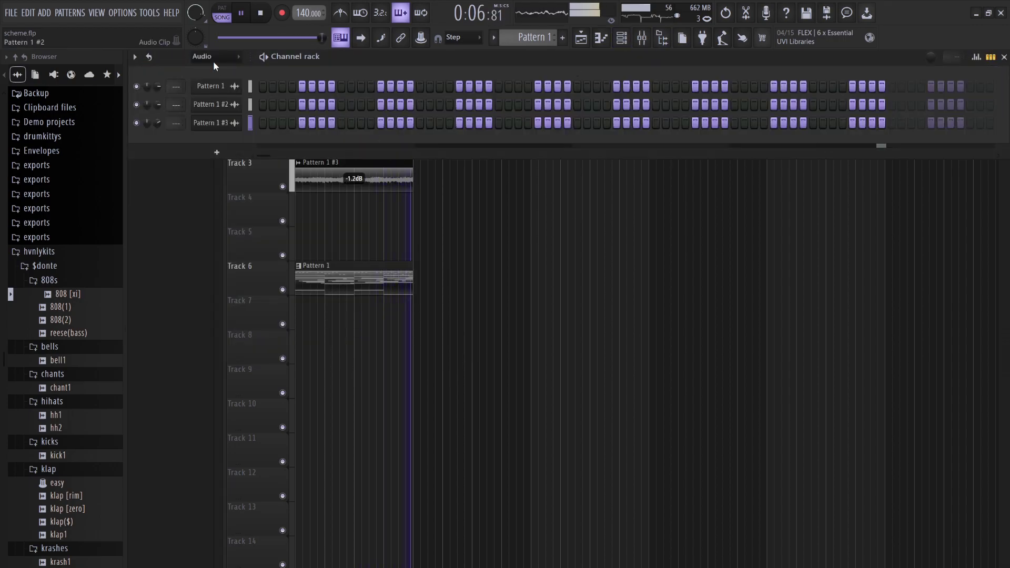
{"action": "left_click", "coordinate": [214, 61]}
{"action": "left_click", "coordinate": [205, 69]}
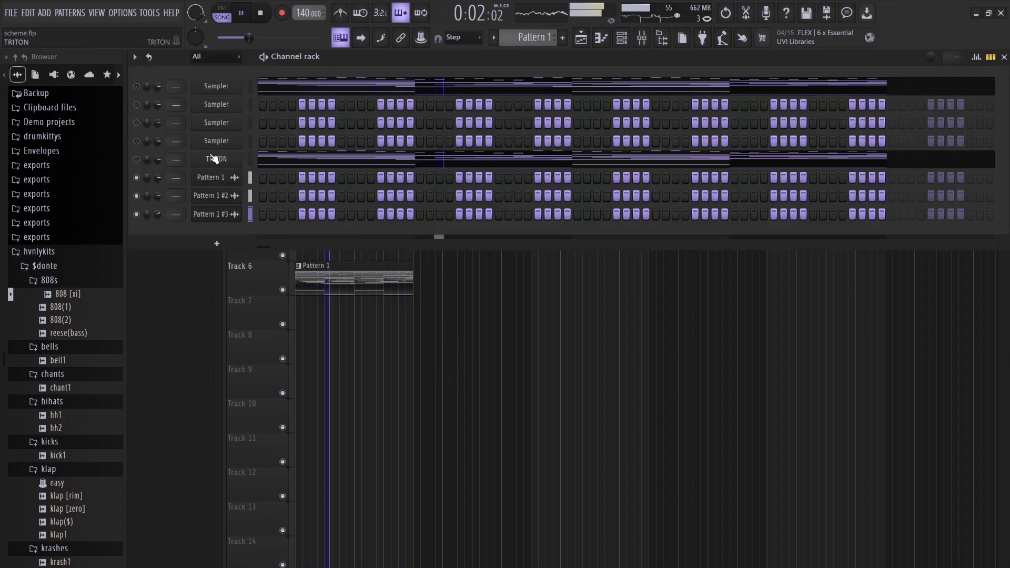
{"action": "right_click", "coordinate": [368, 154]}
{"action": "left_click", "coordinate": [137, 159]}
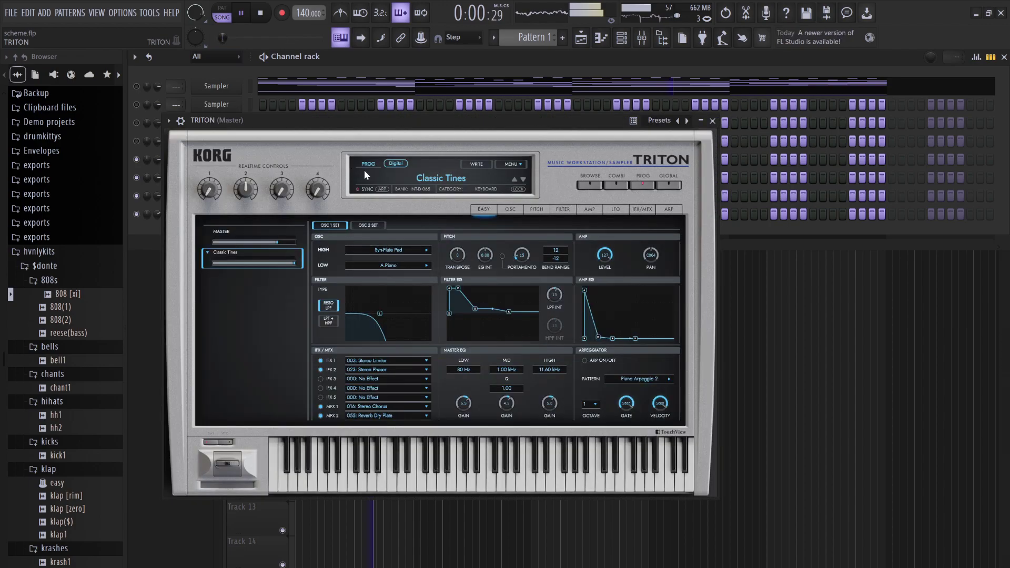
Load the Film Brass program from the Brass category in TRITON.
{"action": "left_click", "coordinate": [415, 178]}
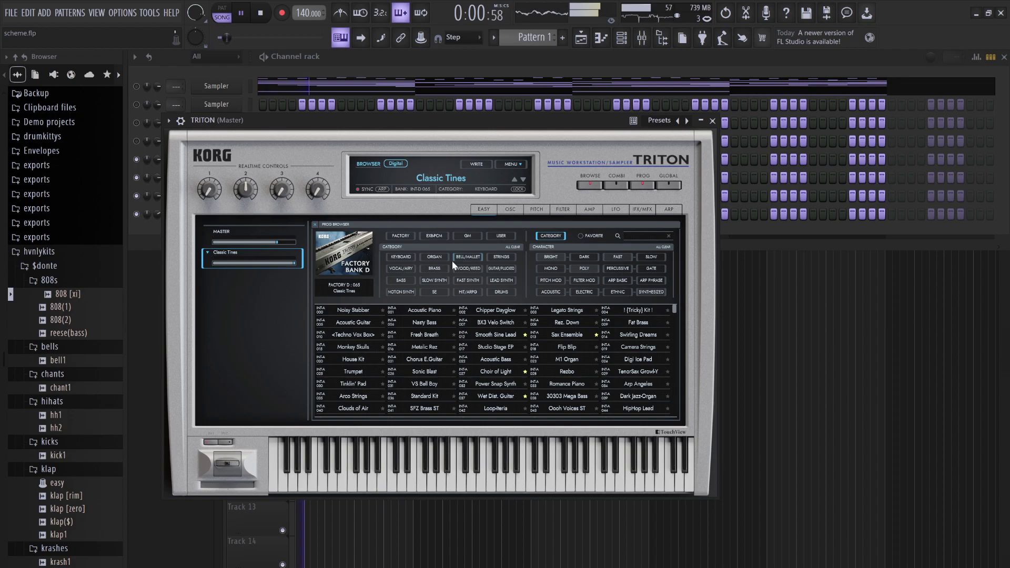
{"action": "left_click", "coordinate": [435, 269]}
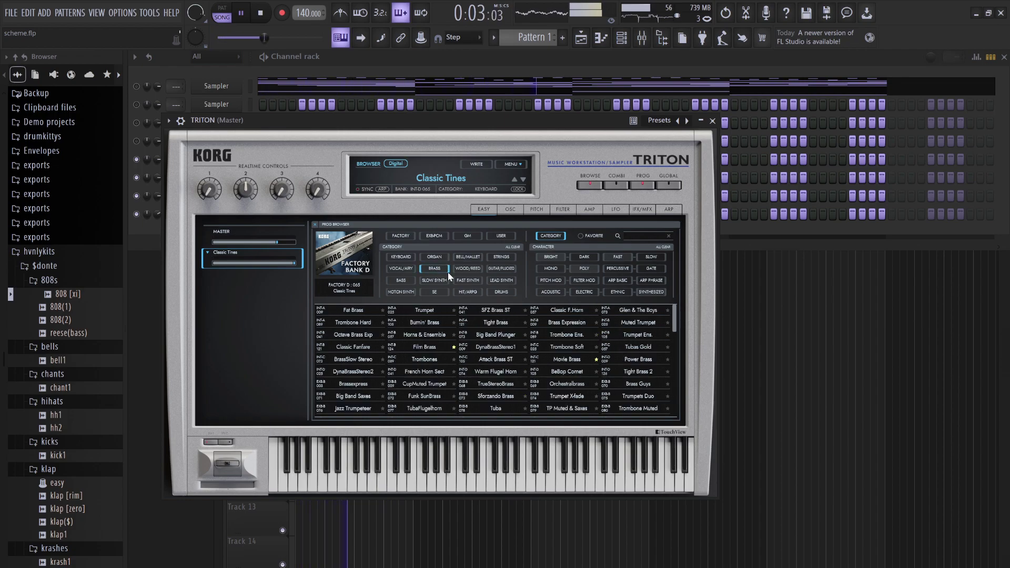
{"action": "left_click", "coordinate": [428, 347]}
{"action": "left_click", "coordinate": [394, 69]}
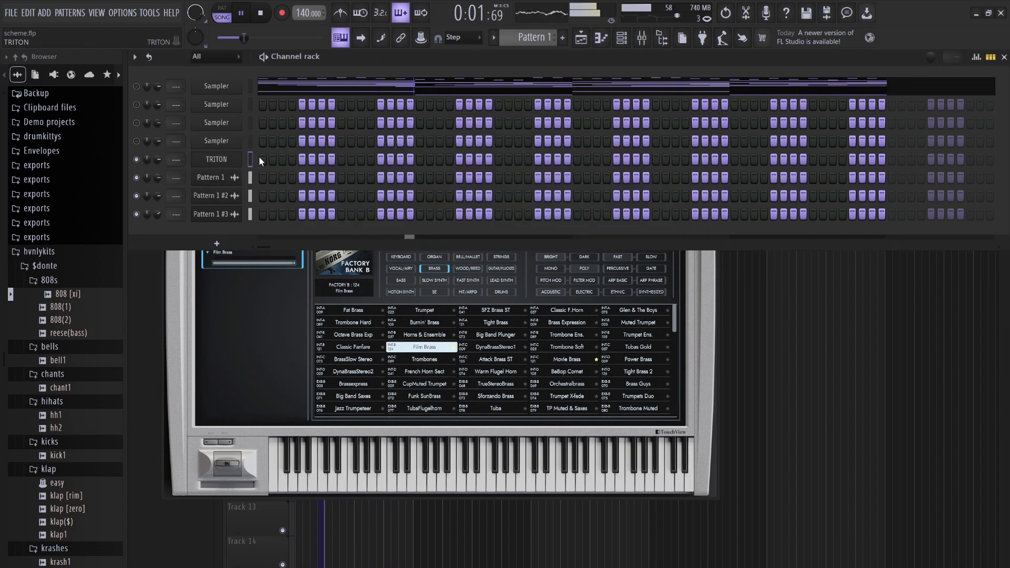
Draw a long F#5 note at the start of bar 1 in TRITON's piano roll and play it back.
{"action": "key", "text": "F7"}
{"action": "scroll", "coordinate": [226, 242], "scroll_direction": "down", "scroll_amount": 4}
{"action": "key", "text": "space"}
{"action": "left_click", "coordinate": [241, 183]}
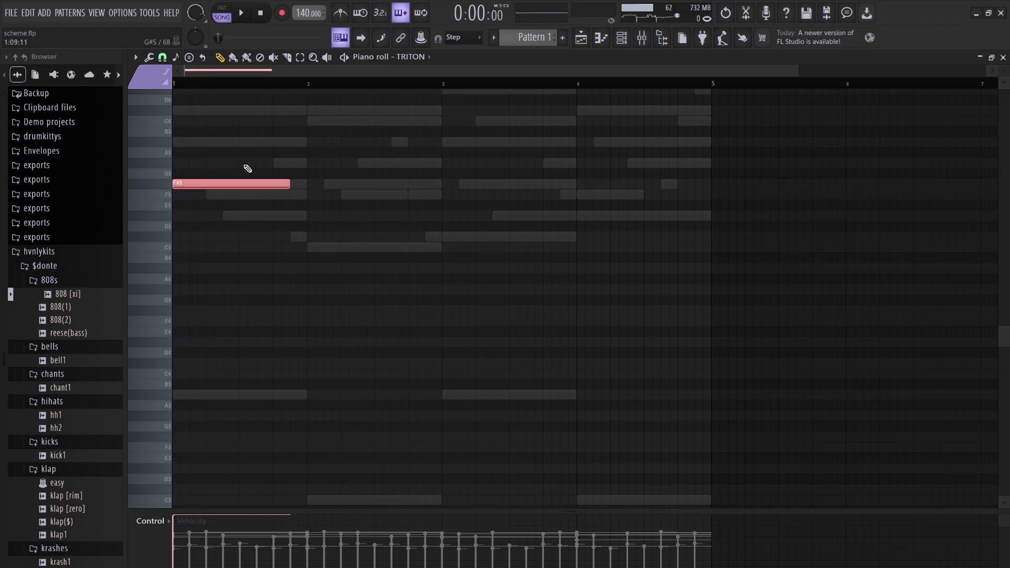
{"action": "key", "text": "space"}
Add three short, evenly spaced G#5 notes near the end of bar 1 and listen to the result.
{"action": "key", "text": "space"}
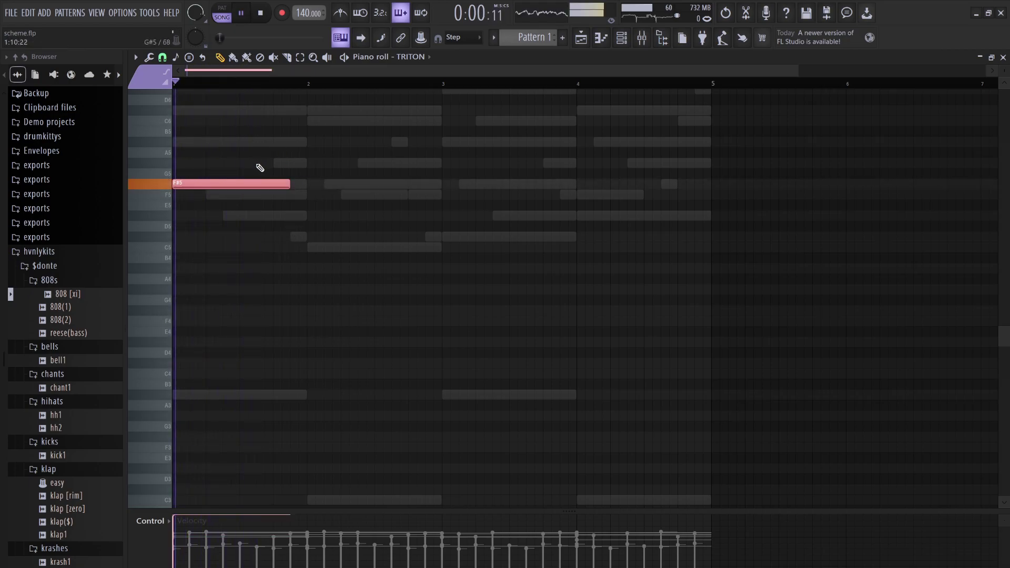
{"action": "left_click", "coordinate": [263, 162]}
{"action": "key", "text": "space"}
{"action": "left_click_drag", "start_coordinate": [373, 163], "coordinate": [270, 164]}
{"action": "left_click", "coordinate": [278, 163]}
{"action": "left_click", "coordinate": [294, 162]}
{"action": "key", "text": "space"}
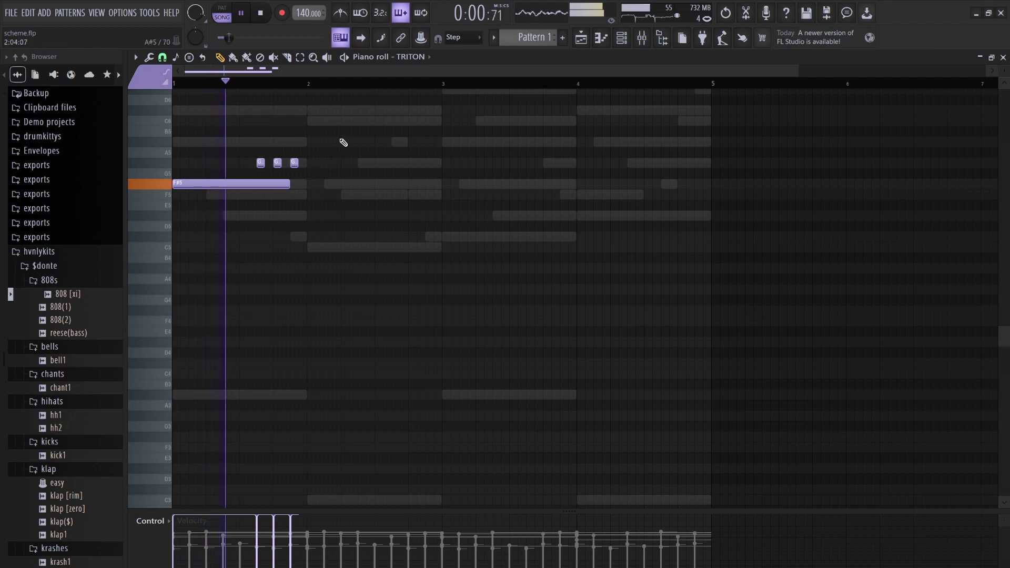
{"action": "key", "text": "space"}
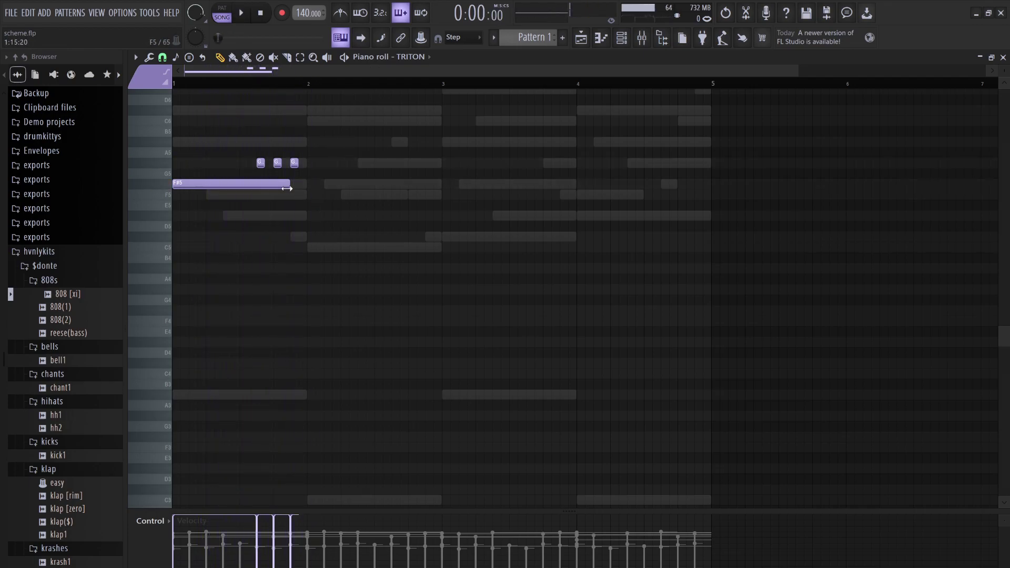
Fill bar 2 with a half-bar F5 note followed by a half-bar D#5 note, checking them in playback.
{"action": "left_click", "coordinate": [309, 194]}
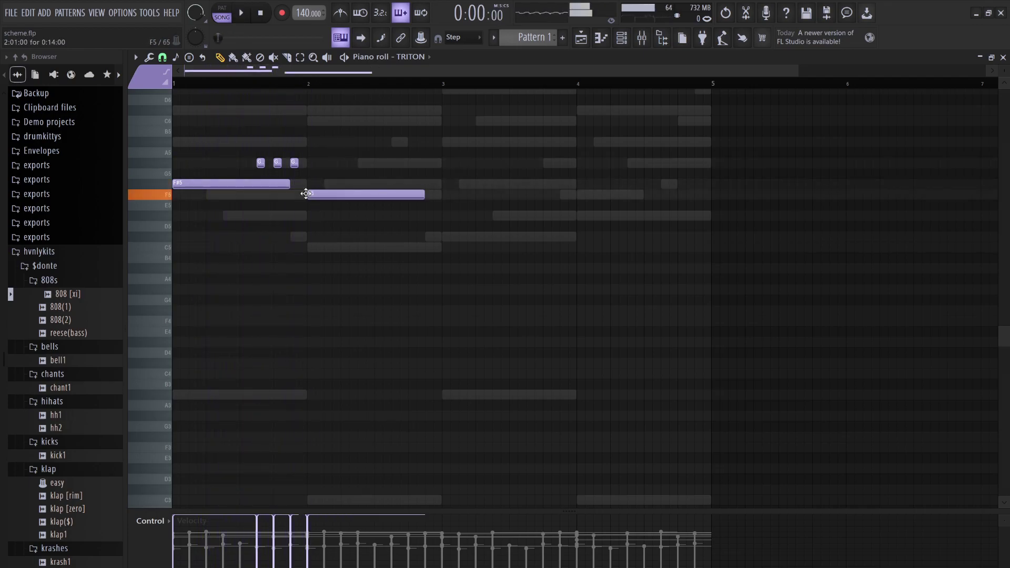
{"action": "left_click", "coordinate": [374, 216]}
{"action": "left_click_drag", "start_coordinate": [424, 194], "coordinate": [374, 194]}
{"action": "key", "text": "space"}
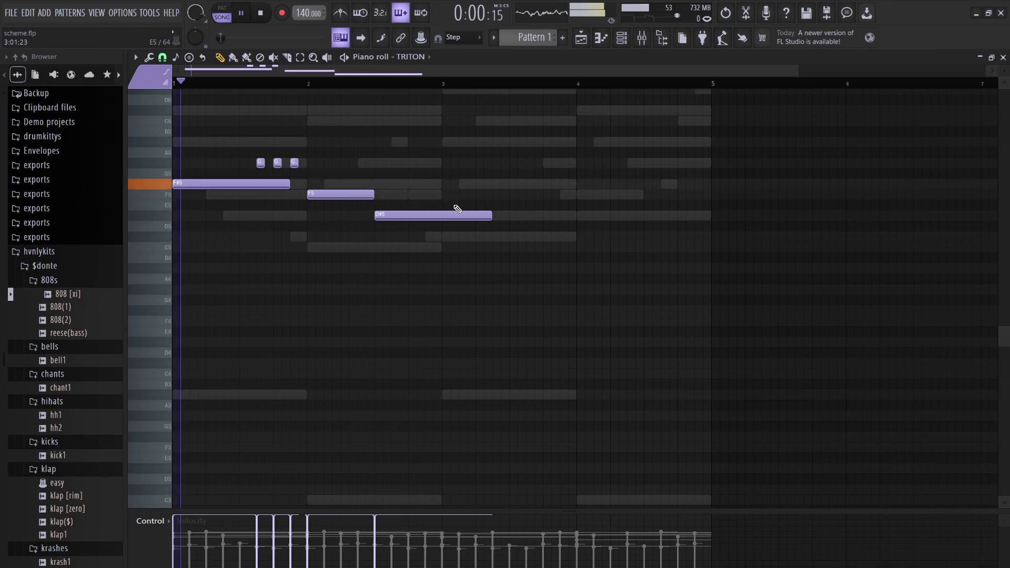
{"action": "left_click_drag", "start_coordinate": [491, 215], "coordinate": [441, 217]}
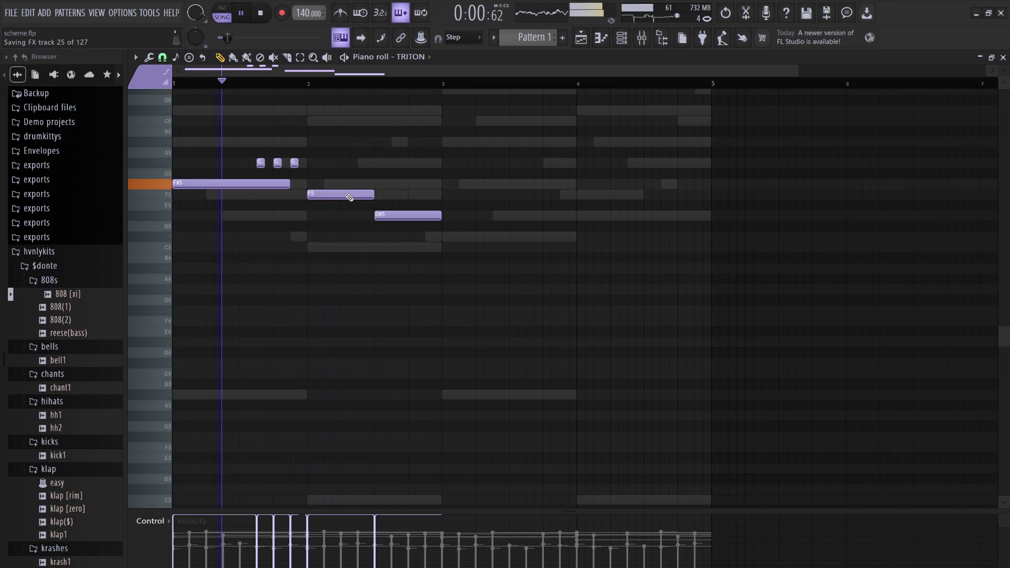
{"action": "key", "text": "space"}
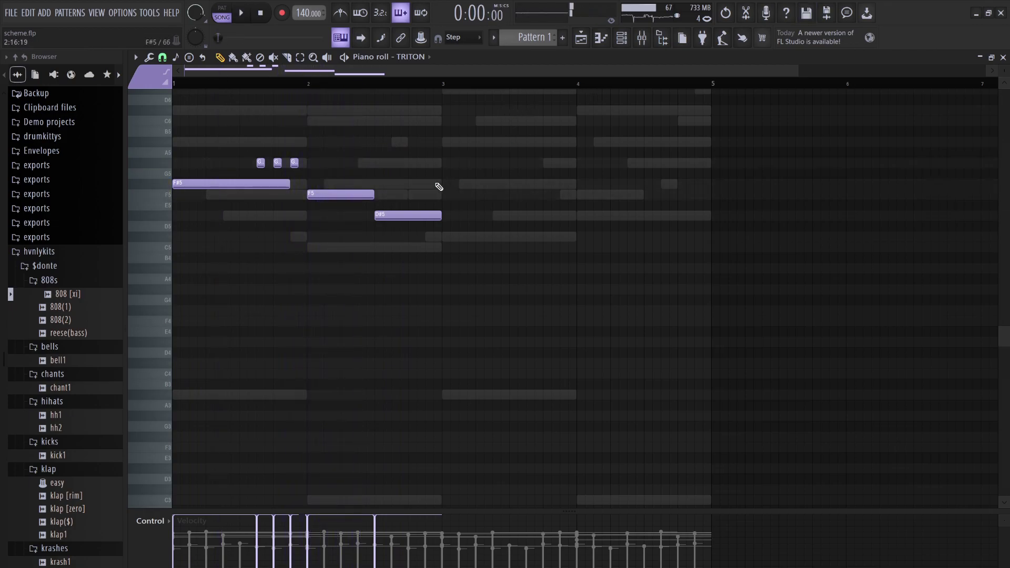
Copy the three short notes to A#5 near the end of bar 2, then duplicate the two-bar phrase into bars 3 and 4.
{"action": "left_click_drag", "start_coordinate": [320, 170], "coordinate": [395, 141]}
{"action": "key", "text": "space"}
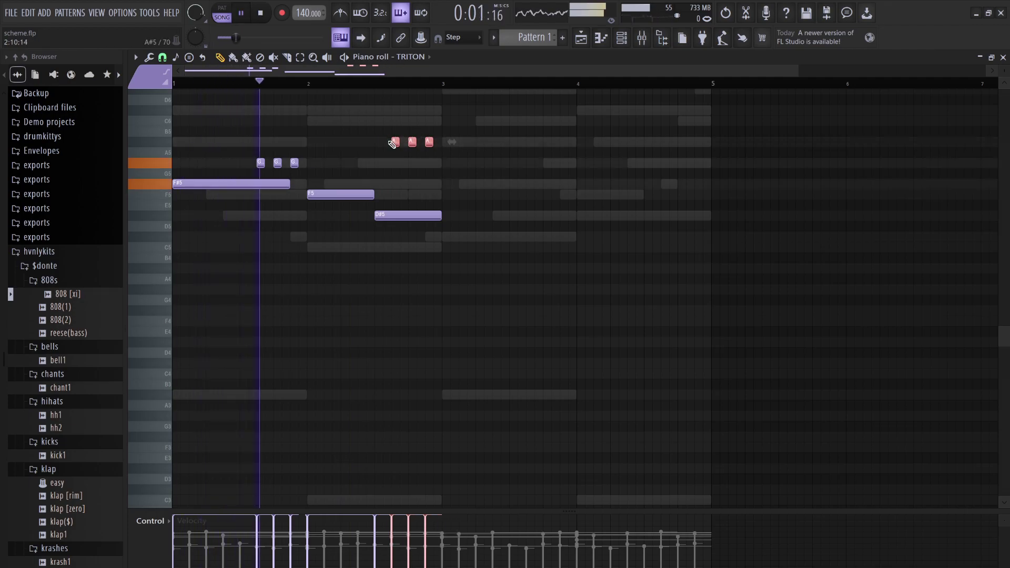
{"action": "left_click", "coordinate": [499, 203]}
{"action": "key", "text": "ctrl+b"}
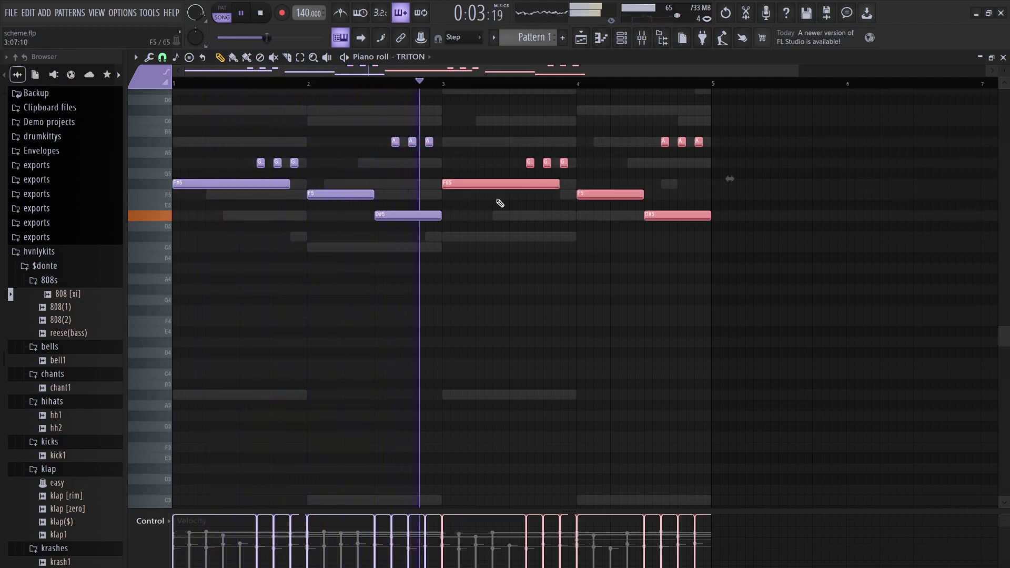
Transpose the three short A#5 notes in bar 2 down to C5 and restart playback.
{"action": "left_click_drag", "start_coordinate": [463, 180], "coordinate": [377, 127]}
{"action": "key", "text": "ctrl+Down"}
{"action": "key", "text": "Up"}
{"action": "key", "text": "Up"}
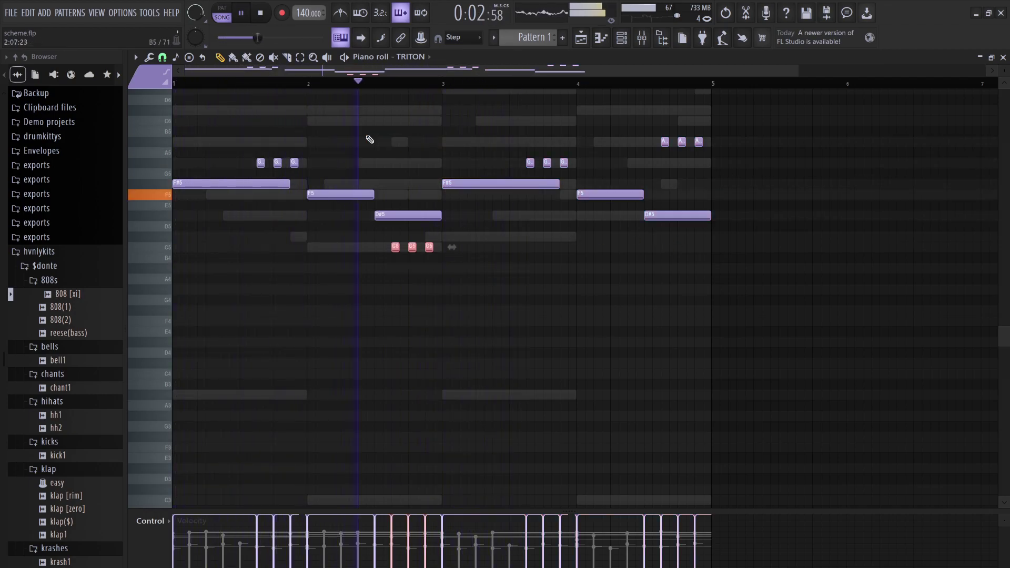
{"action": "key", "text": "space"}
{"action": "key", "text": "space"}
Lower the long note in bar 3 to F5 and the first half-bar note in bar 4 to C#5.
{"action": "left_click_drag", "start_coordinate": [513, 174], "coordinate": [503, 196]}
{"action": "key", "text": "Down"}
{"action": "left_click", "coordinate": [596, 196]}
{"action": "key", "text": "Down"}
{"action": "key", "text": "Down"}
{"action": "key", "text": "Down"}
{"action": "key", "text": "Down"}
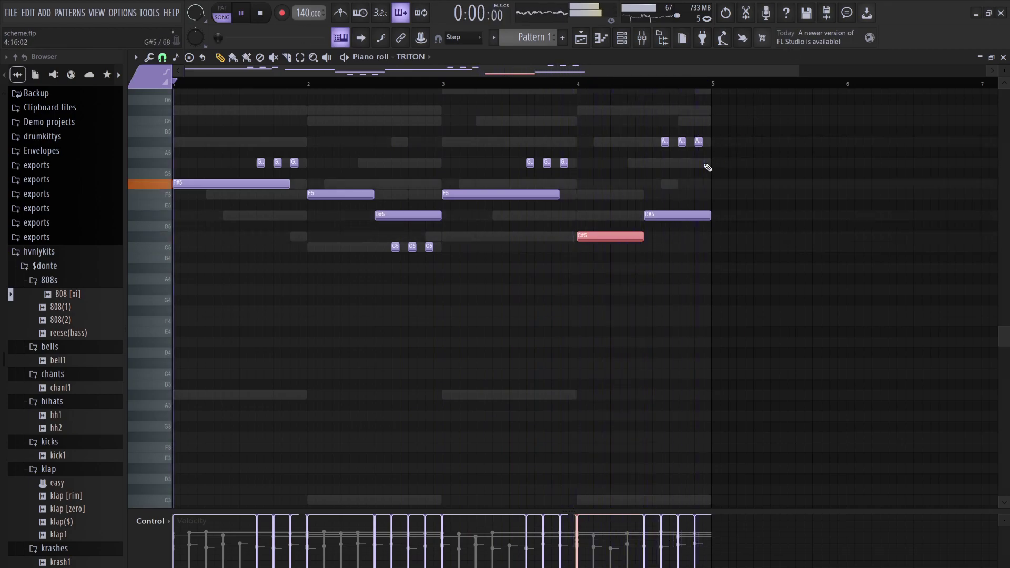
Reduce the velocity of all the brass notes while checking the short C5 notes in bar 2 during playback.
{"action": "left_click_drag", "start_coordinate": [699, 263], "coordinate": [254, 91]}
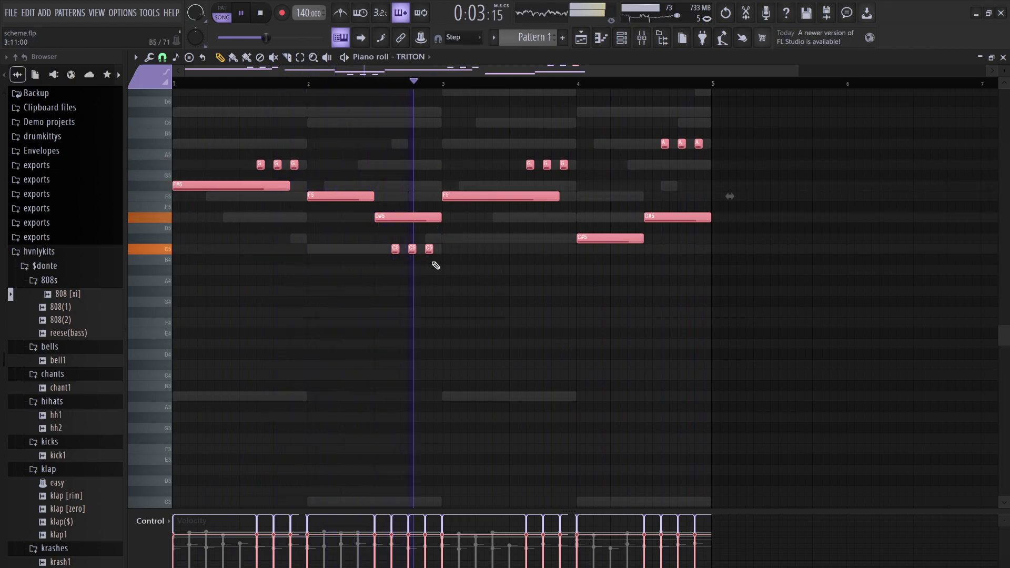
{"action": "left_click_drag", "start_coordinate": [462, 250], "coordinate": [392, 254]}
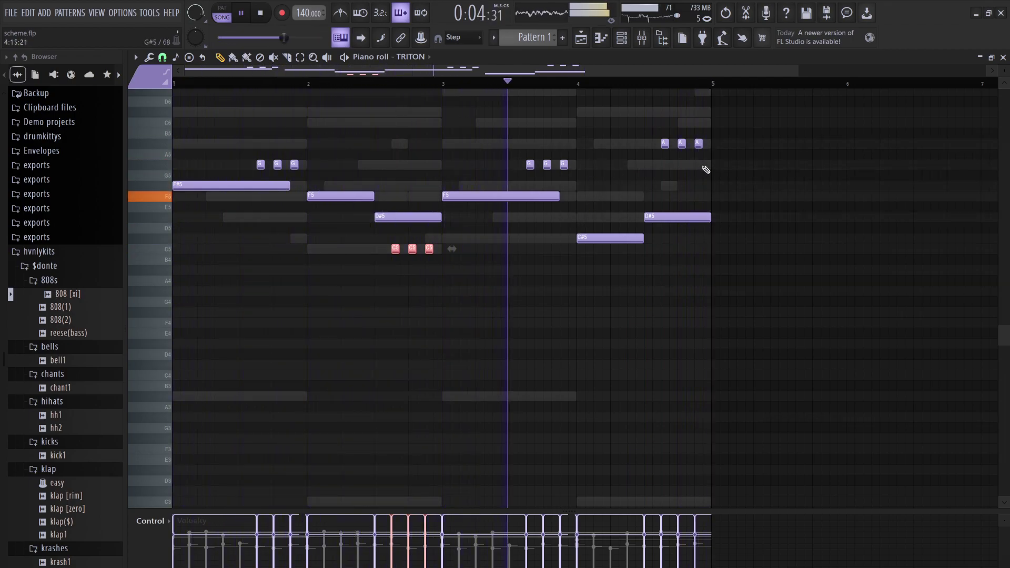
{"action": "left_click_drag", "start_coordinate": [467, 284], "coordinate": [382, 245]}
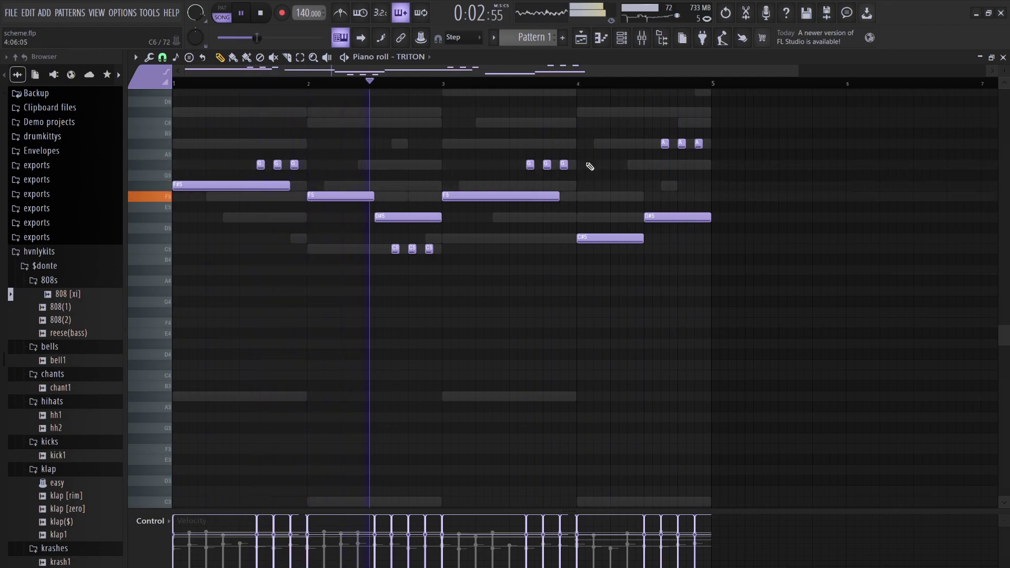
Paste a copy of TRITON's brass notes onto the second Sampler channel.
{"action": "left_click", "coordinate": [621, 37]}
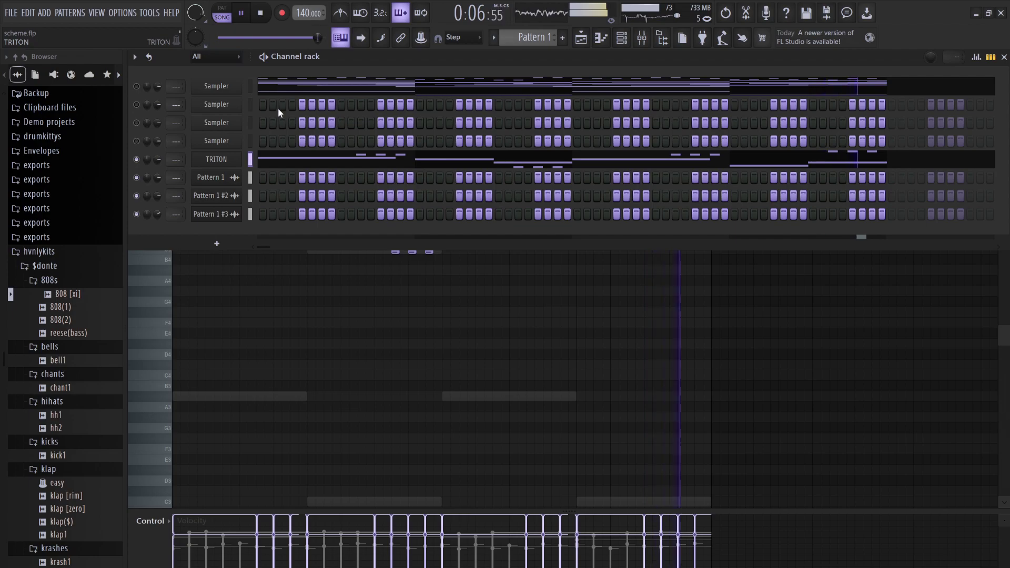
{"action": "key", "text": "ctrl+v"}
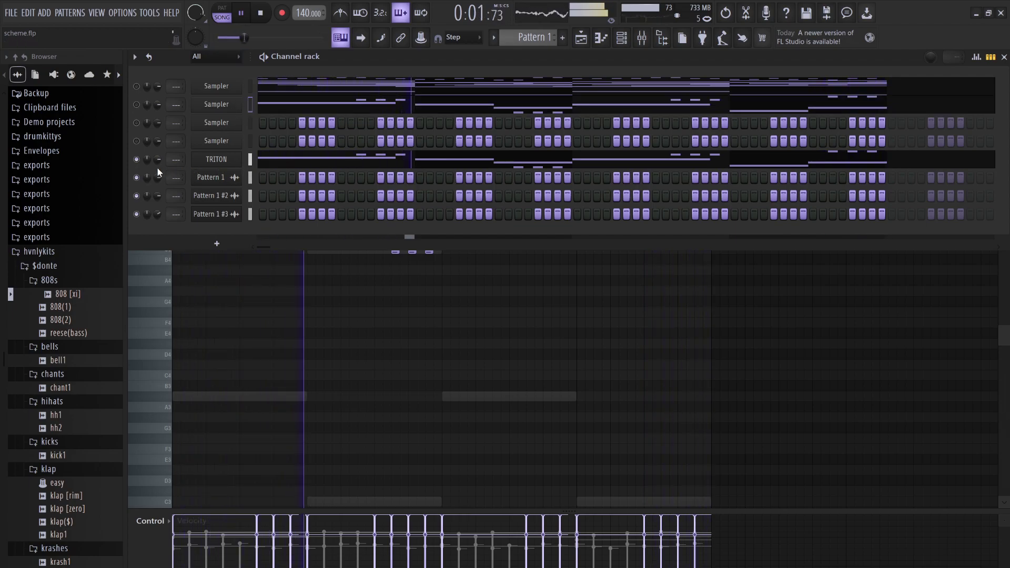
Solo the TRITON channel, then stop playback and switch to pattern mode.
{"action": "right_click", "coordinate": [137, 159]}
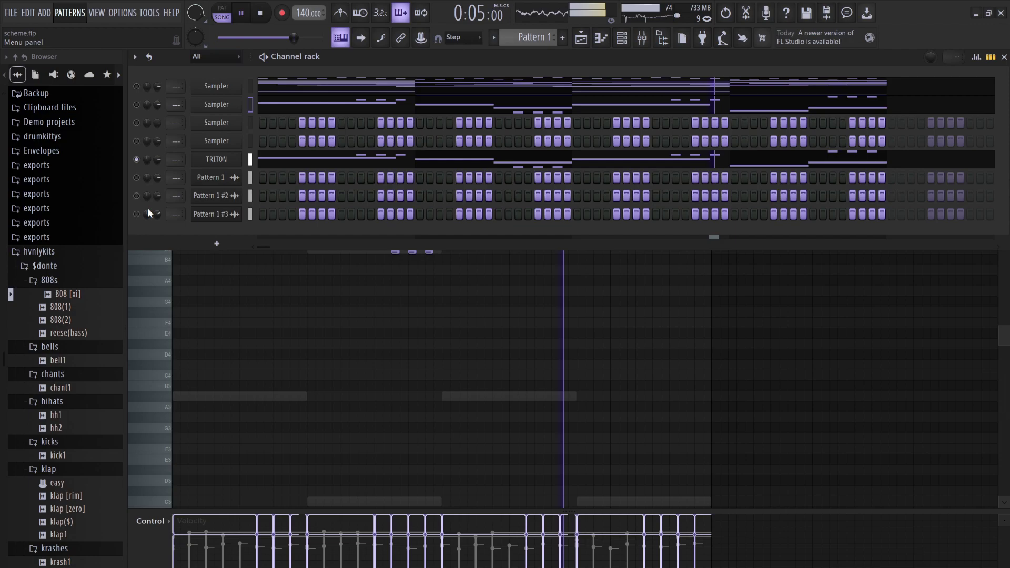
{"action": "key", "text": "space"}
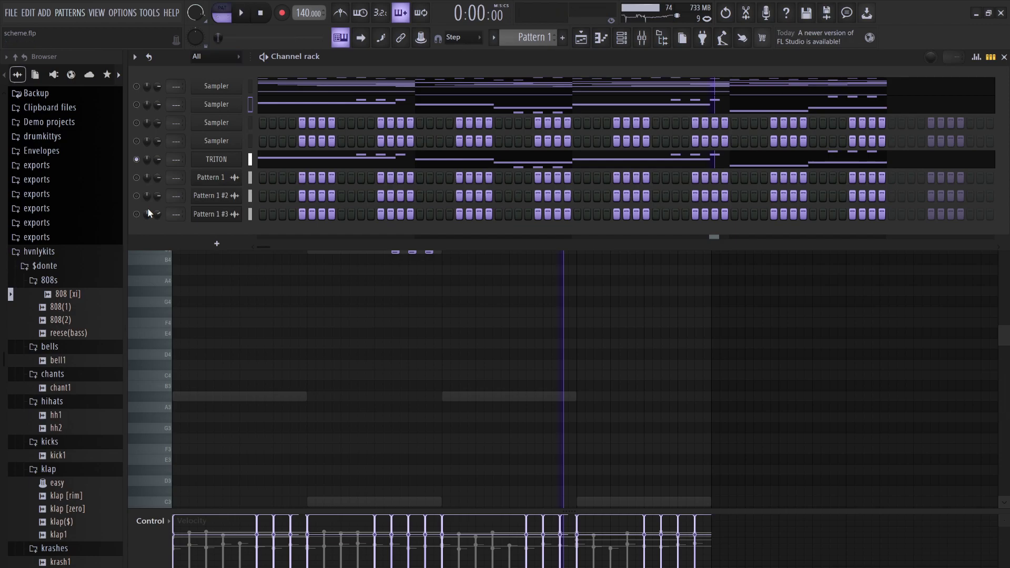
{"action": "key", "text": "l"}
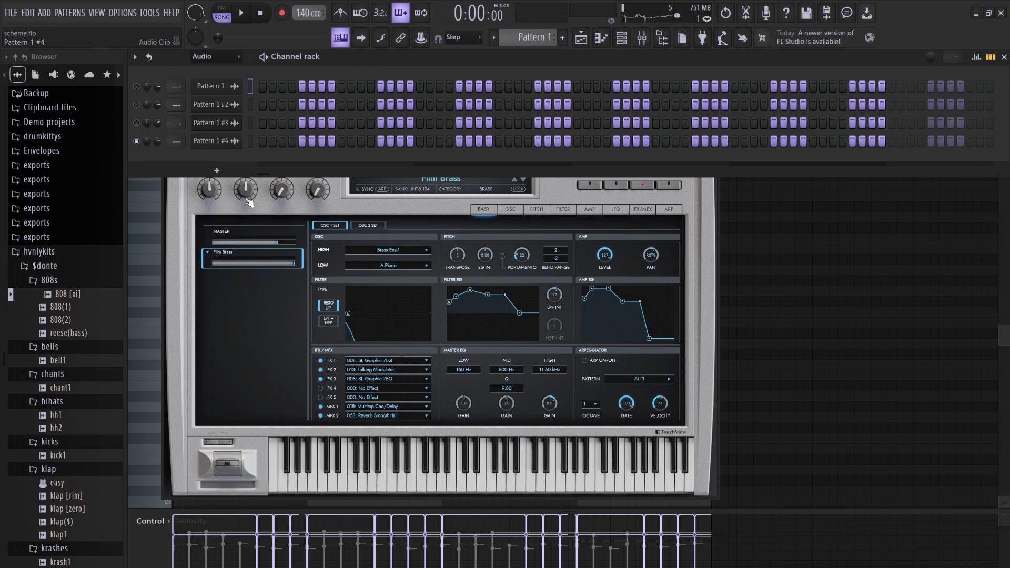
Unmute the earlier Pattern 1 audio clip channels and mute TRITON in the full channel list.
{"action": "left_click", "coordinate": [253, 275]}
{"action": "left_click", "coordinate": [137, 123]}
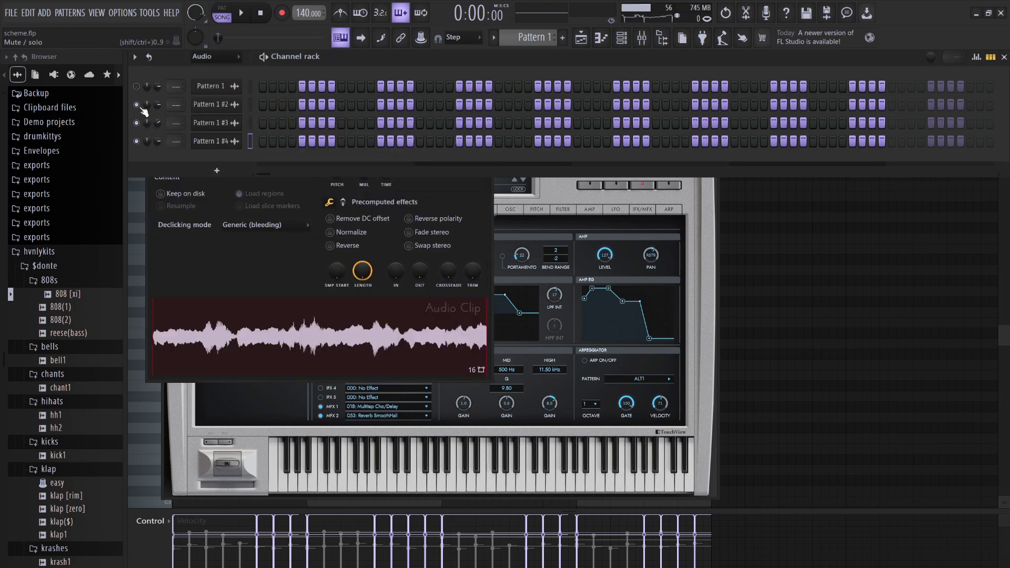
{"action": "left_click", "coordinate": [225, 61]}
{"action": "left_click", "coordinate": [228, 68]}
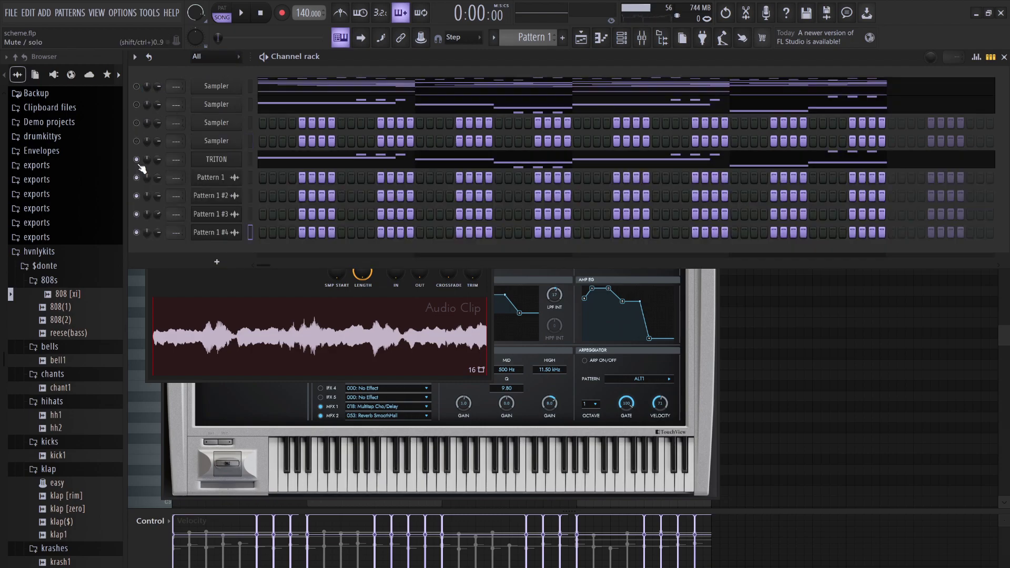
Place the Pattern 1 #4 audio clip on Track 4 in the playlist and play the arrangement.
{"action": "left_click", "coordinate": [581, 37]}
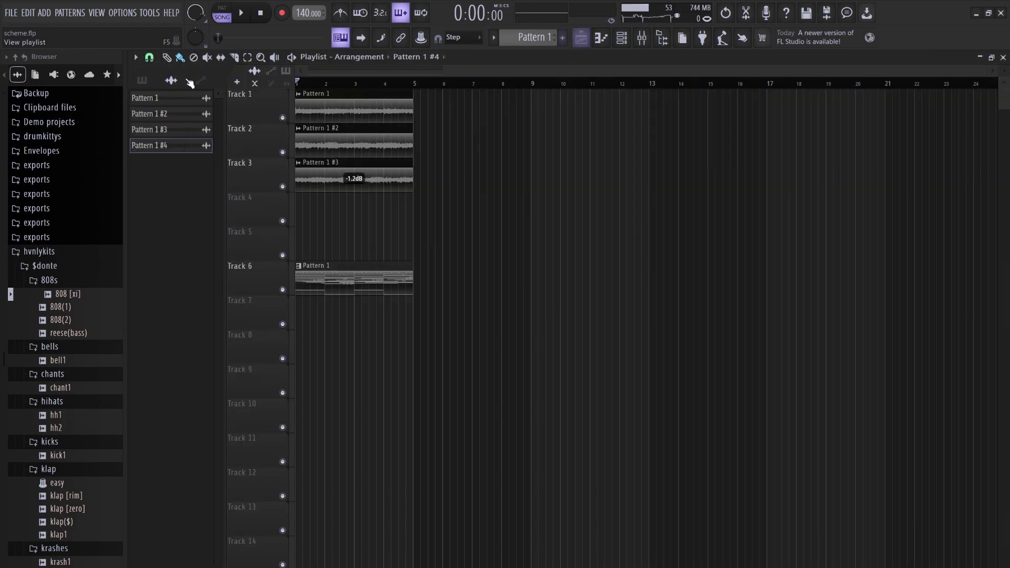
{"action": "left_click_drag", "start_coordinate": [166, 145], "coordinate": [380, 209]}
{"action": "left_click_drag", "start_coordinate": [435, 224], "coordinate": [378, 227]}
{"action": "key", "text": "space"}
Clear the brass notes from the TRITON channel and unmute it for a new layer.
{"action": "key", "text": "F6"}
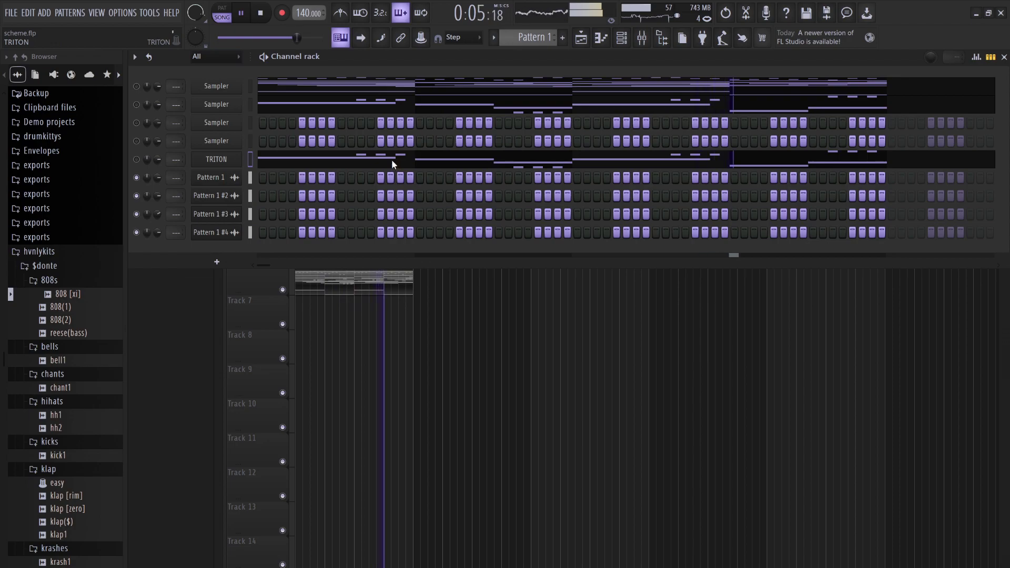
{"action": "right_click", "coordinate": [374, 158]}
{"action": "left_click", "coordinate": [137, 160]}
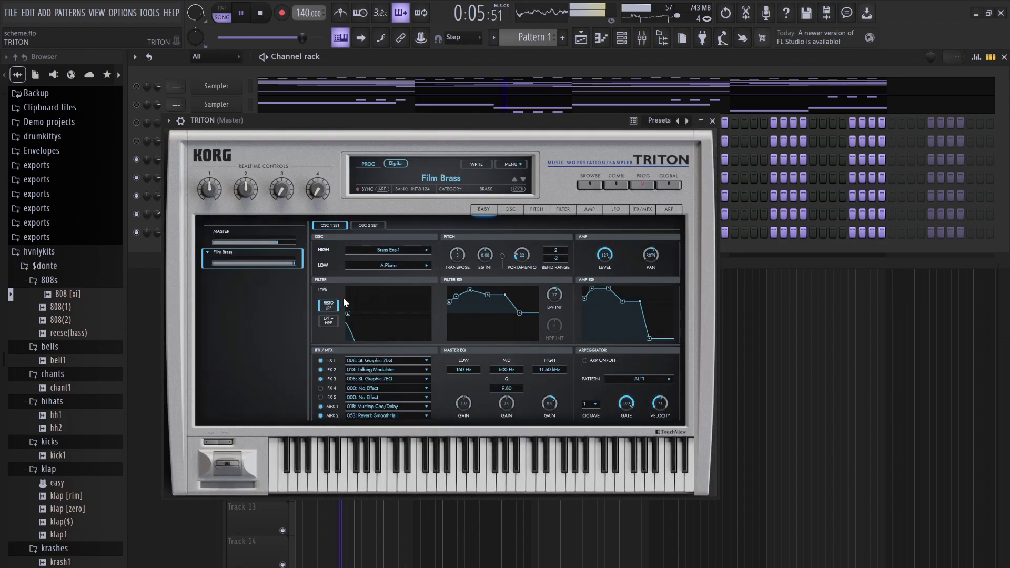
Load the Arco Strings program from TRITON's Strings category and open the channel's empty piano roll.
{"action": "left_click", "coordinate": [431, 177]}
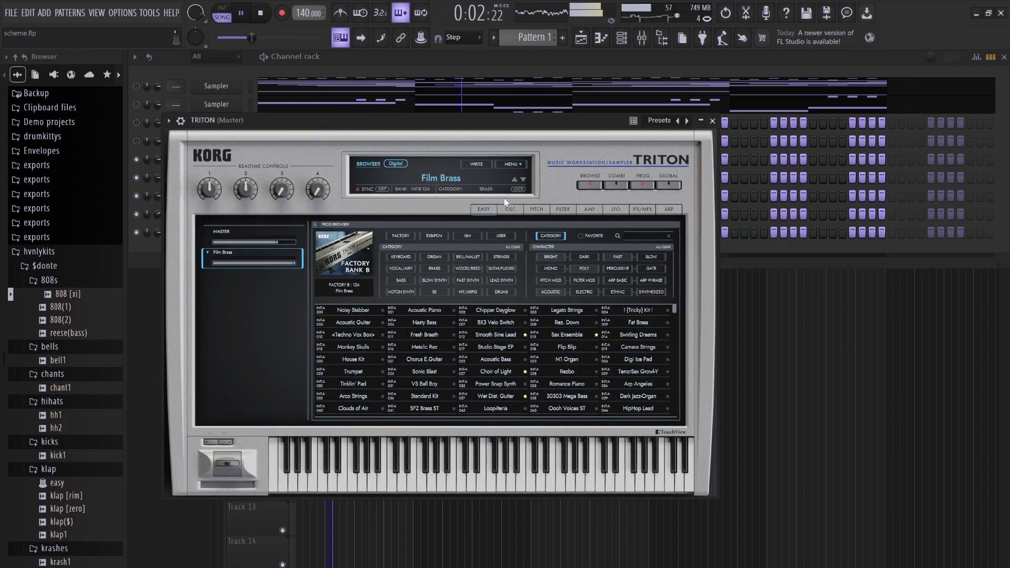
{"action": "left_click", "coordinate": [499, 257]}
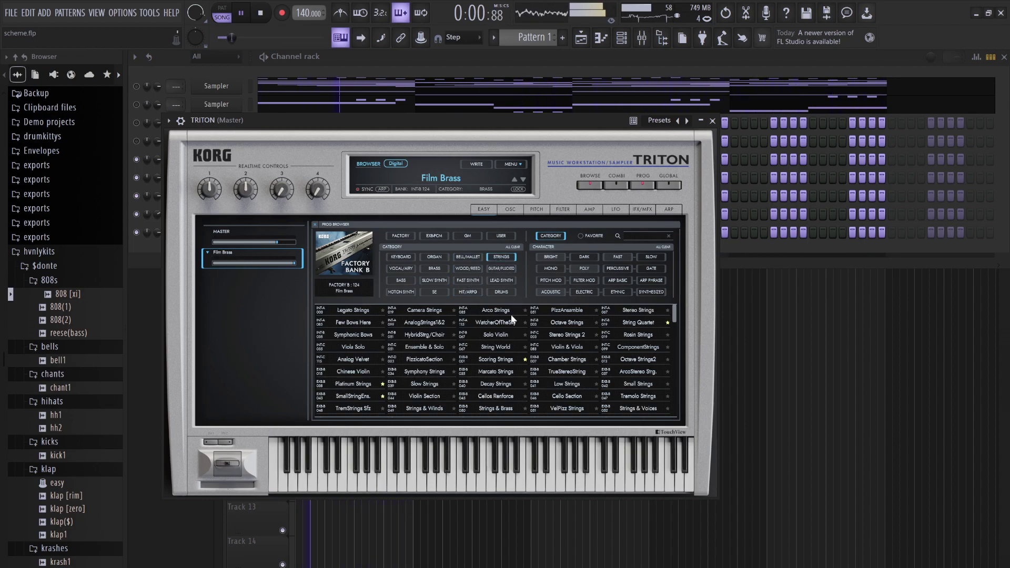
{"action": "left_click", "coordinate": [487, 311]}
{"action": "left_click", "coordinate": [427, 63]}
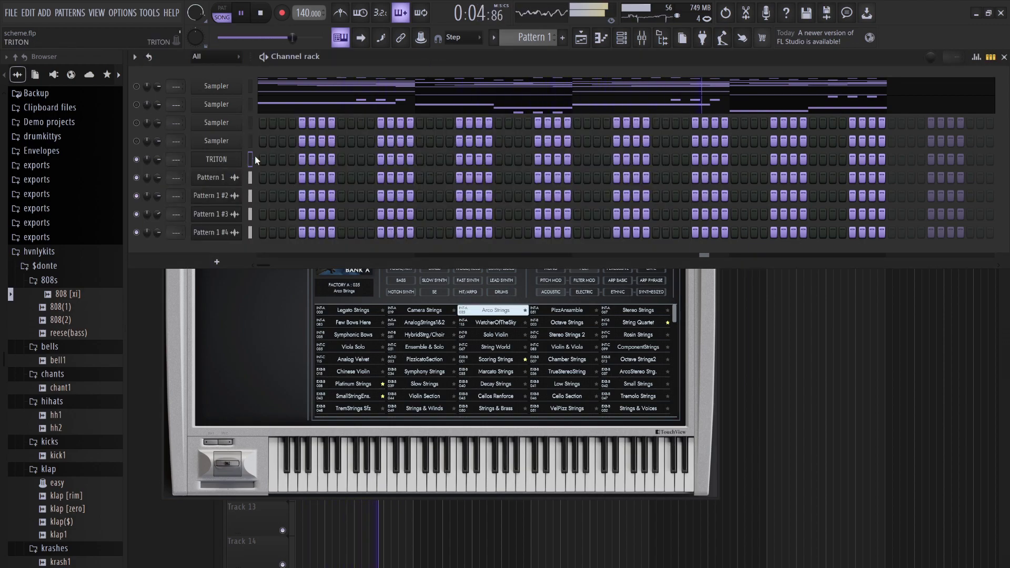
{"action": "key", "text": "F7"}
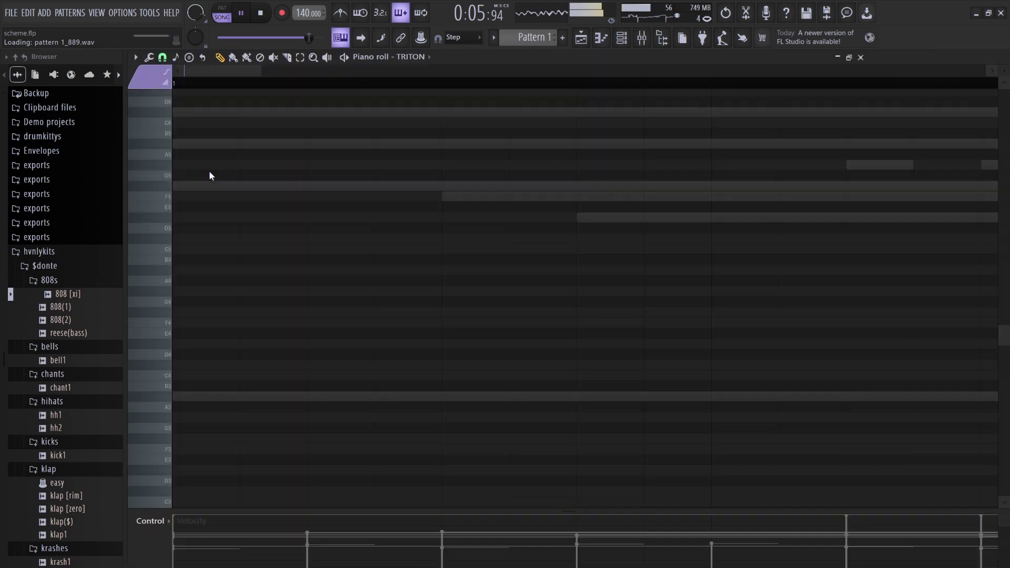
Draw an A#5 note starting halfway through bar 1 and stretch it into the middle of bar 2, playing the arrangement.
{"action": "key", "text": "space"}
{"action": "key", "text": "space"}
{"action": "left_click", "coordinate": [242, 144]}
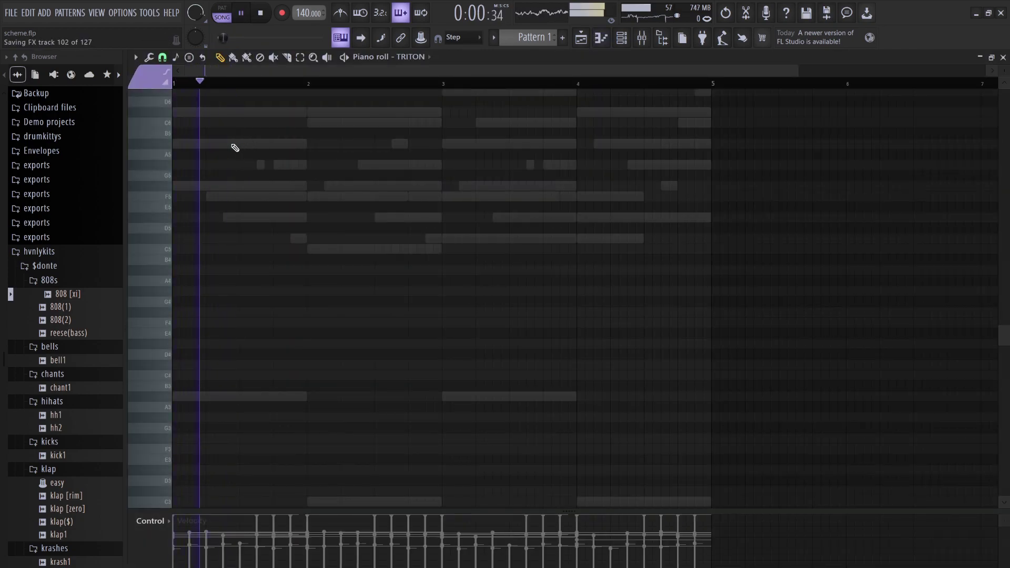
{"action": "key", "text": "space"}
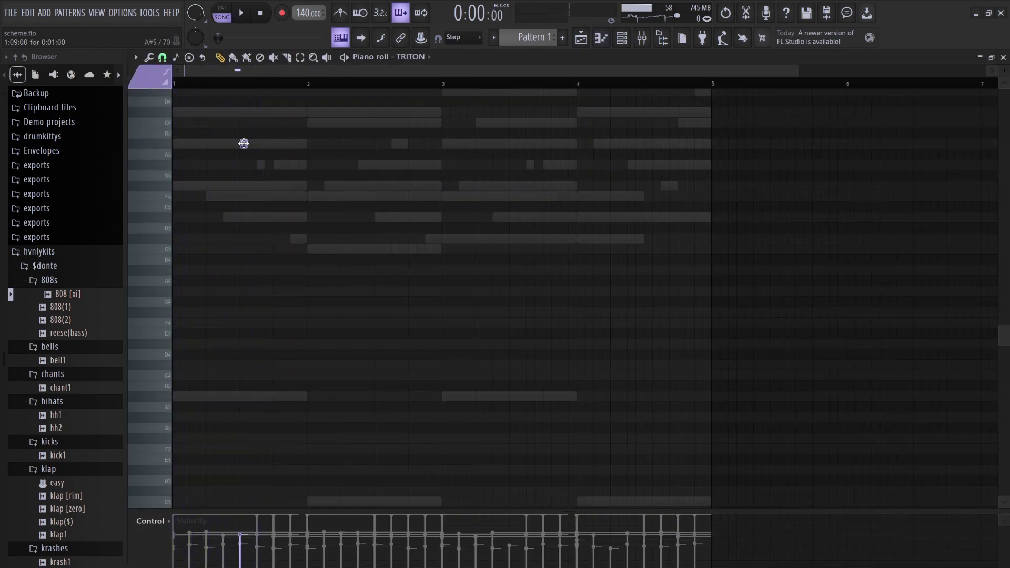
{"action": "left_click_drag", "start_coordinate": [341, 150], "coordinate": [357, 147]}
{"action": "scroll", "coordinate": [293, 129], "scroll_direction": "up", "scroll_amount": 1}
{"action": "key", "text": "space"}
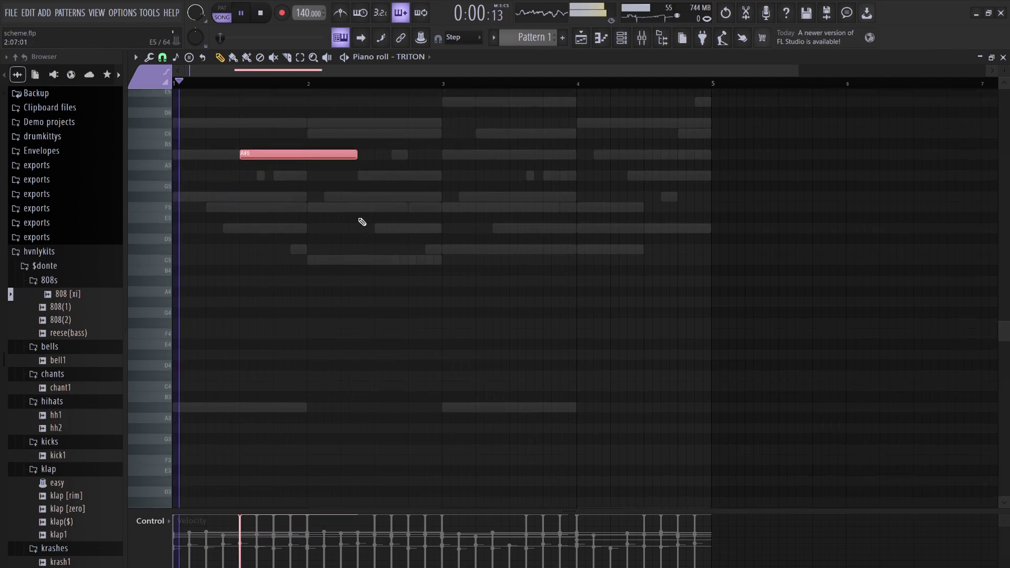
Try the A#5 note an octave higher, return it to A#5 and shorten it to end just before bar 2.
{"action": "key", "text": "ctrl+Up"}
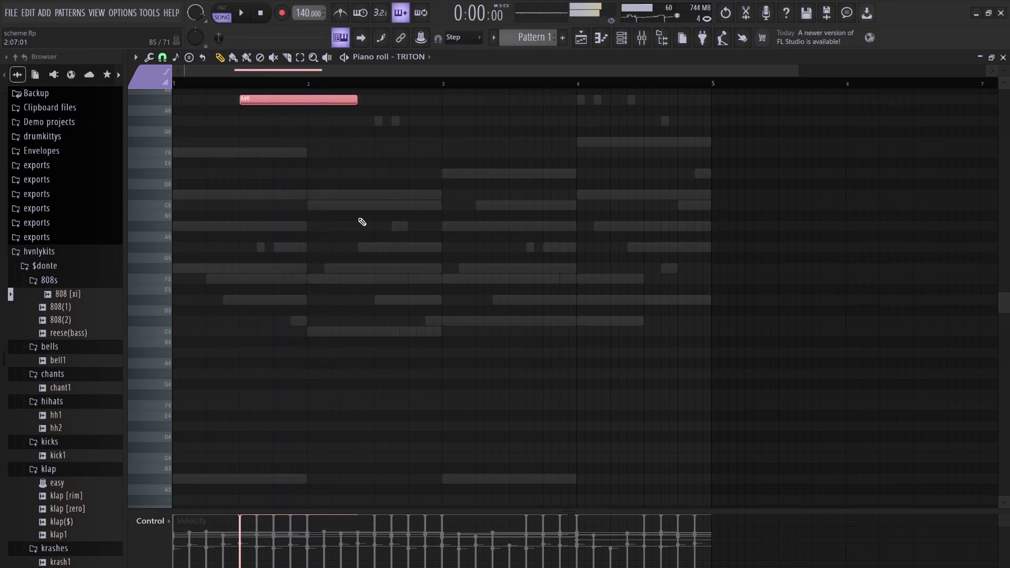
{"action": "key", "text": "ctrl+Down"}
{"action": "mouse_move", "coordinate": [303, 227]}
{"action": "left_mouse_down"}
{"action": "mouse_move", "coordinate": [326, 233]}
{"action": "mouse_move", "coordinate": [304, 229]}
{"action": "left_mouse_up"}
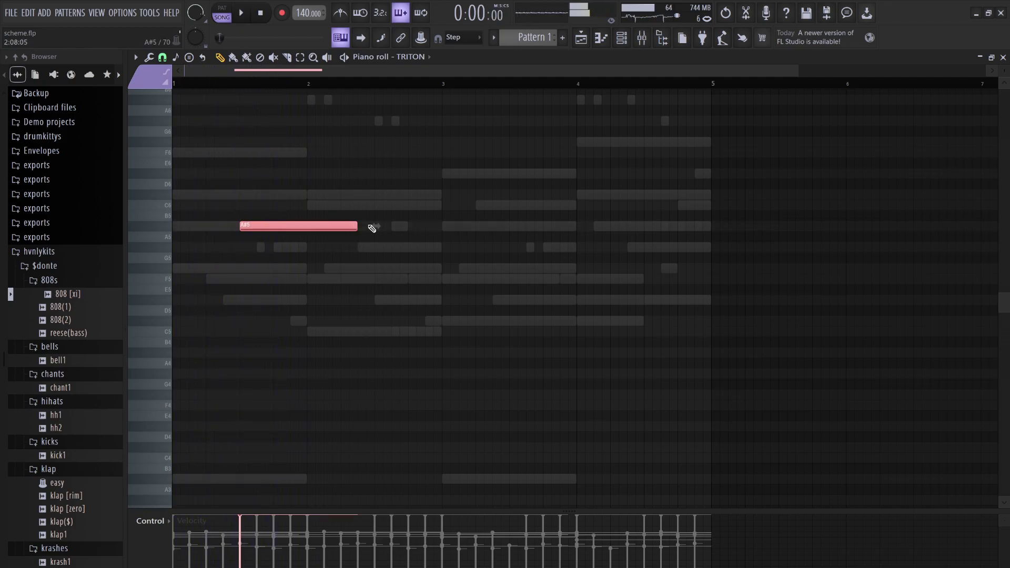
{"action": "left_click_drag", "start_coordinate": [356, 225], "coordinate": [285, 227]}
{"action": "key", "text": "space"}
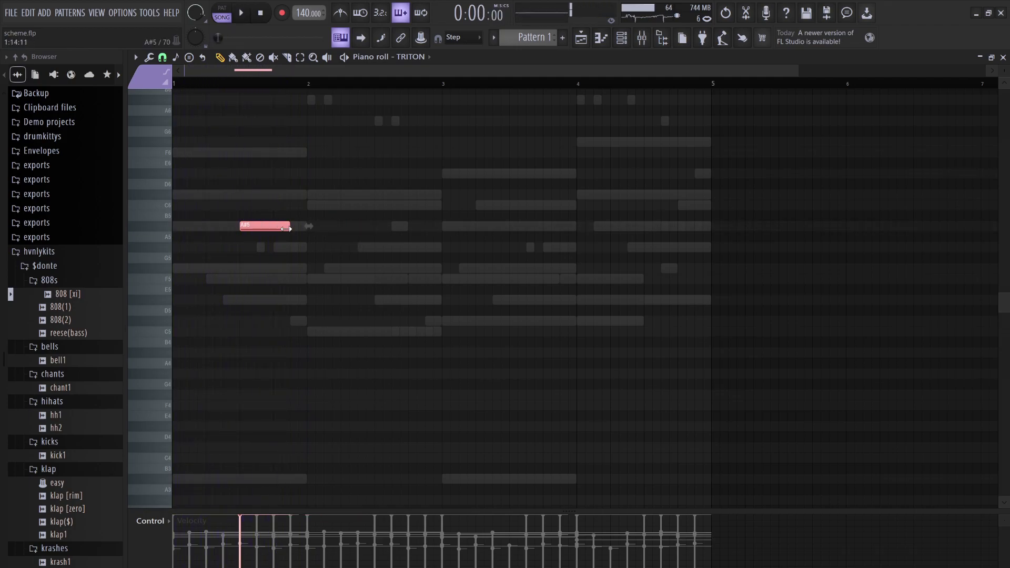
Add an F6 note directly after the A#5 note and shorten it to end at the start of bar 2.
{"action": "key", "text": "space"}
{"action": "left_click_drag", "start_coordinate": [302, 185], "coordinate": [320, 152]}
{"action": "key", "text": "space"}
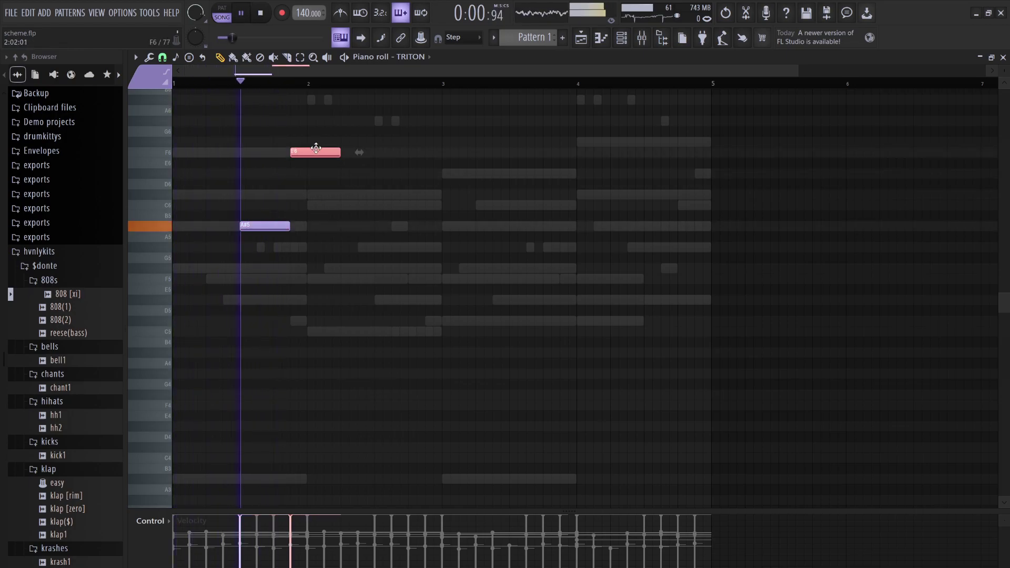
{"action": "key", "text": "space"}
{"action": "key", "text": "space"}
{"action": "left_click_drag", "start_coordinate": [338, 151], "coordinate": [307, 152]}
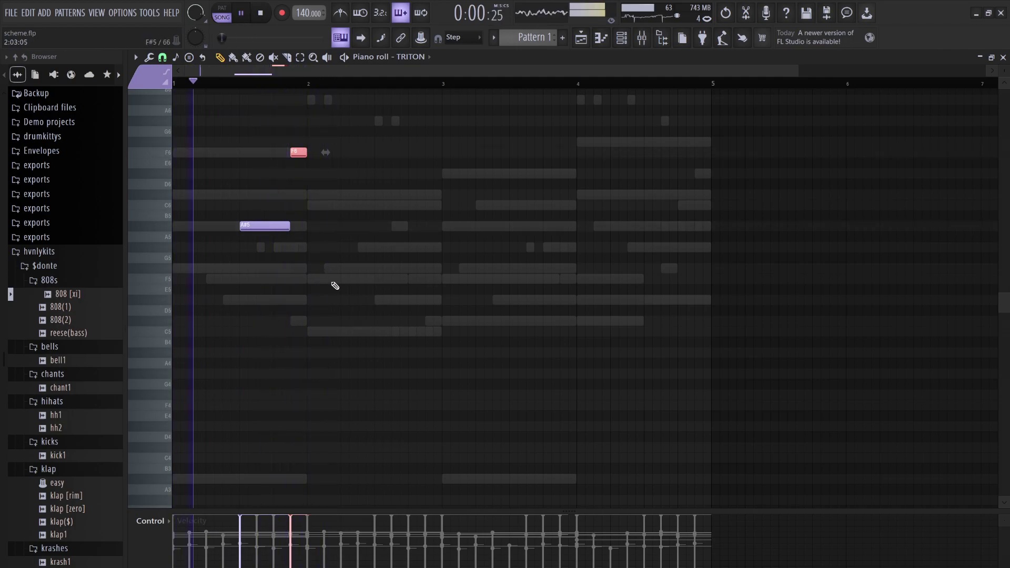
Place two short, separated C#6 notes around the second beat of bar 2 and play the melody.
{"action": "left_click", "coordinate": [341, 194]}
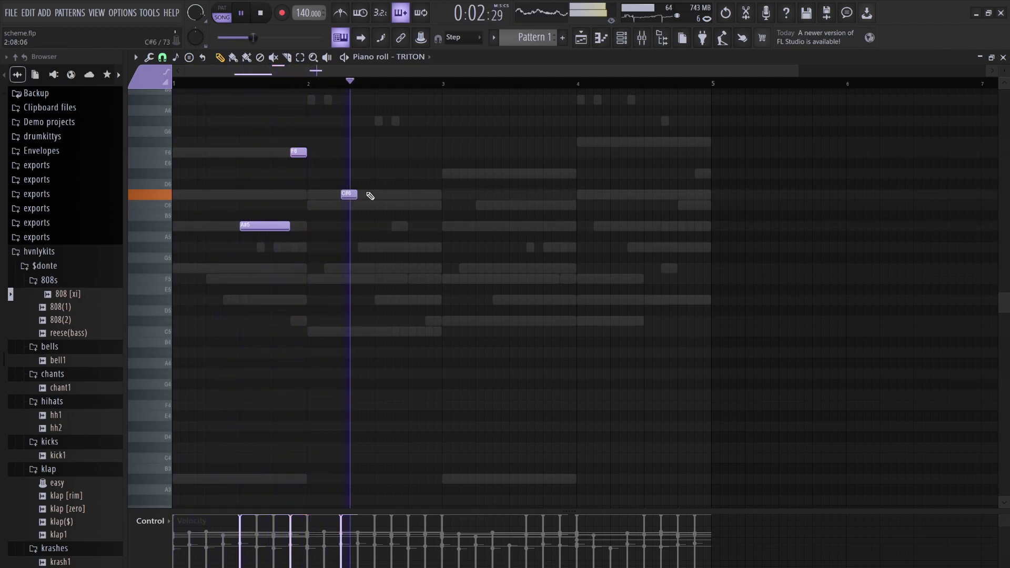
{"action": "key", "text": "space"}
{"action": "right_click", "coordinate": [356, 197]}
{"action": "left_click_drag", "start_coordinate": [343, 198], "coordinate": [293, 149]}
{"action": "left_click_drag", "start_coordinate": [345, 206], "coordinate": [348, 192]}
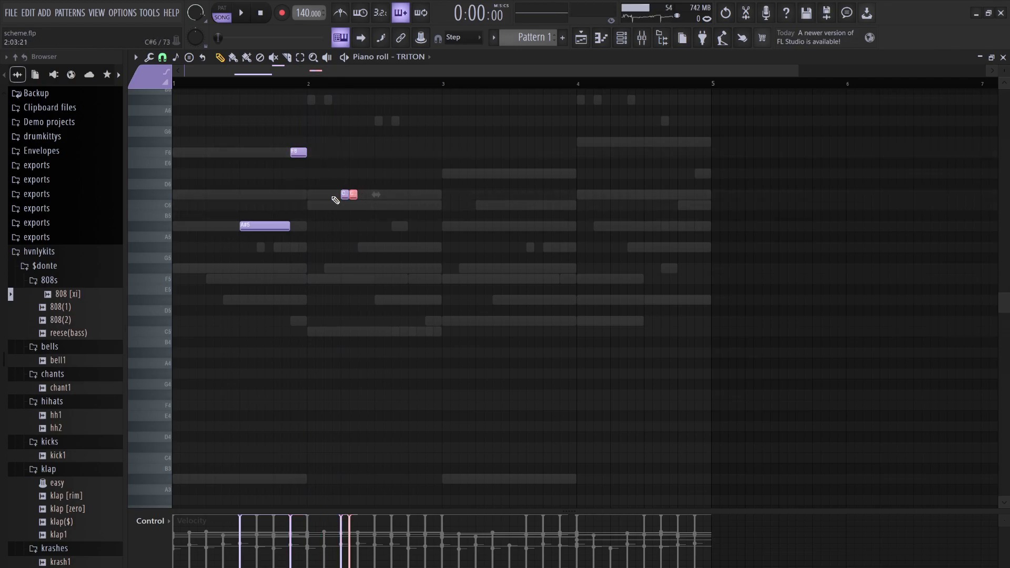
{"action": "key", "text": "shift+Right"}
{"action": "key", "text": "space"}
Add two C6 notes from the middle of bar 2 and duplicate the pair to fill the rest of the bar.
{"action": "left_click", "coordinate": [430, 256], "text": "ctrl"}
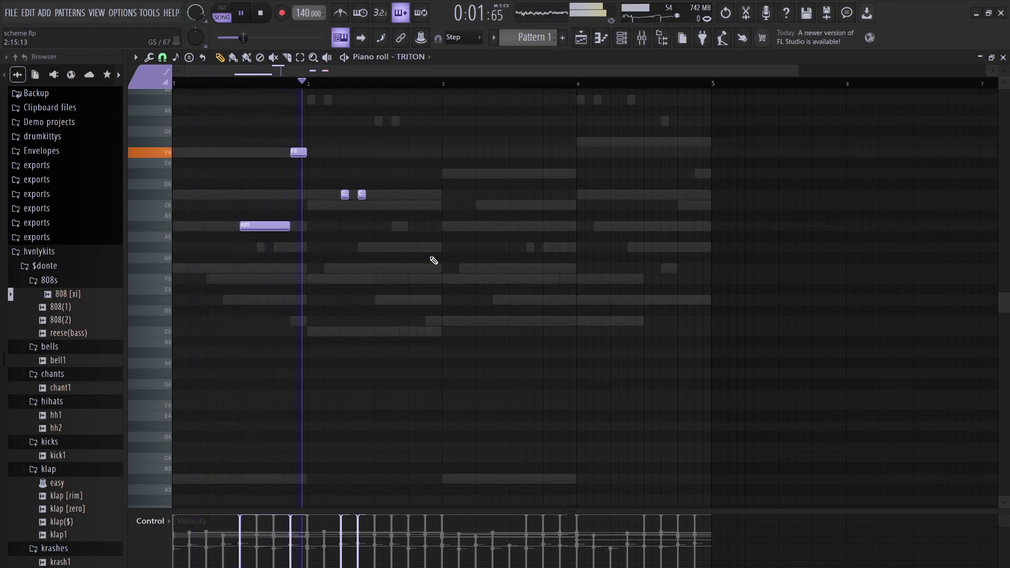
{"action": "mouse_move", "coordinate": [384, 211]}
{"action": "left_mouse_down"}
{"action": "mouse_move", "coordinate": [340, 197]}
{"action": "mouse_move", "coordinate": [386, 219]}
{"action": "mouse_move", "coordinate": [377, 200]}
{"action": "mouse_move", "coordinate": [404, 211]}
{"action": "mouse_move", "coordinate": [365, 196]}
{"action": "mouse_move", "coordinate": [402, 210]}
{"action": "left_mouse_up"}
{"action": "left_click", "coordinate": [385, 204], "text": "ctrl"}
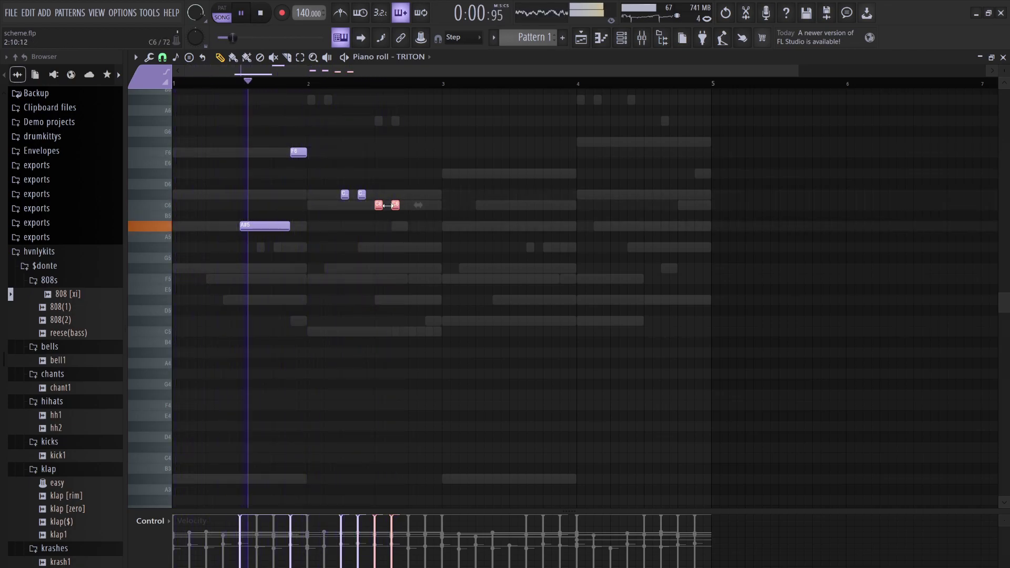
{"action": "key", "text": "ctrl+b"}
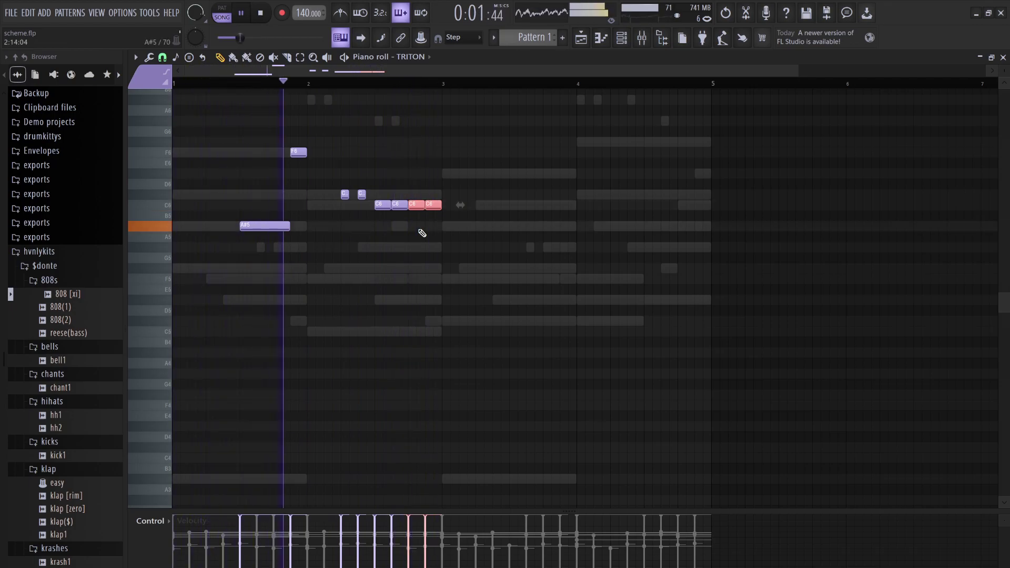
Lower the last three of the four C6 notes in bar 2 to A#5.
{"action": "key", "text": "shift+Down"}
{"action": "key", "text": "shift+Down"}
{"action": "left_click", "coordinate": [462, 271], "text": "ctrl"}
{"action": "key", "text": "space"}
{"action": "key", "text": "space"}
{"action": "left_click", "coordinate": [401, 207], "text": "ctrl"}
{"action": "key", "text": "shift+Down"}
{"action": "key", "text": "shift+Down"}
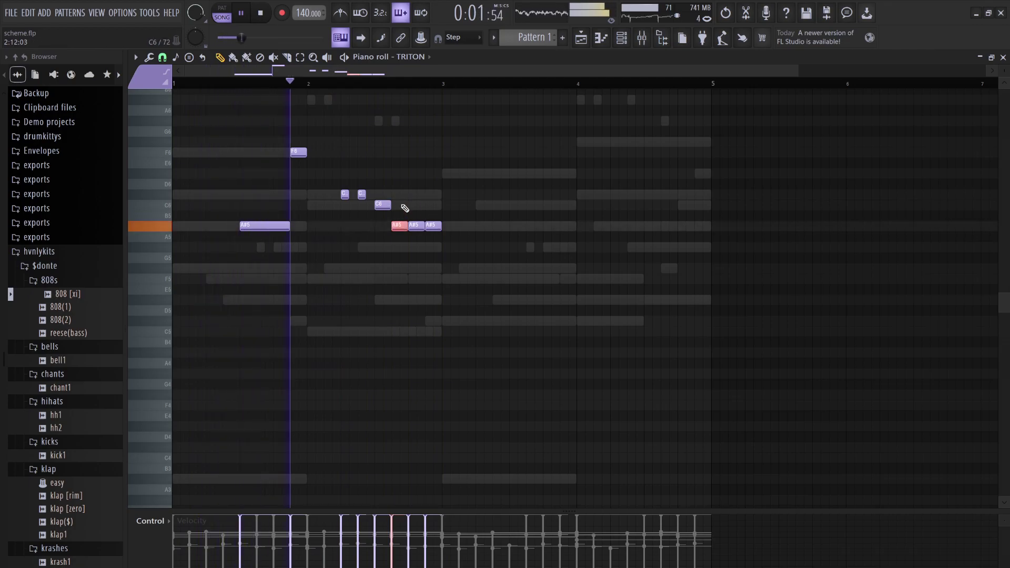
Raise the final note of bar 2 to C#6 and the note before it to C6.
{"action": "left_click", "coordinate": [433, 226], "text": "ctrl"}
{"action": "key", "text": "shift+Up"}
{"action": "key", "text": "shift+Up"}
{"action": "key", "text": "shift+Up"}
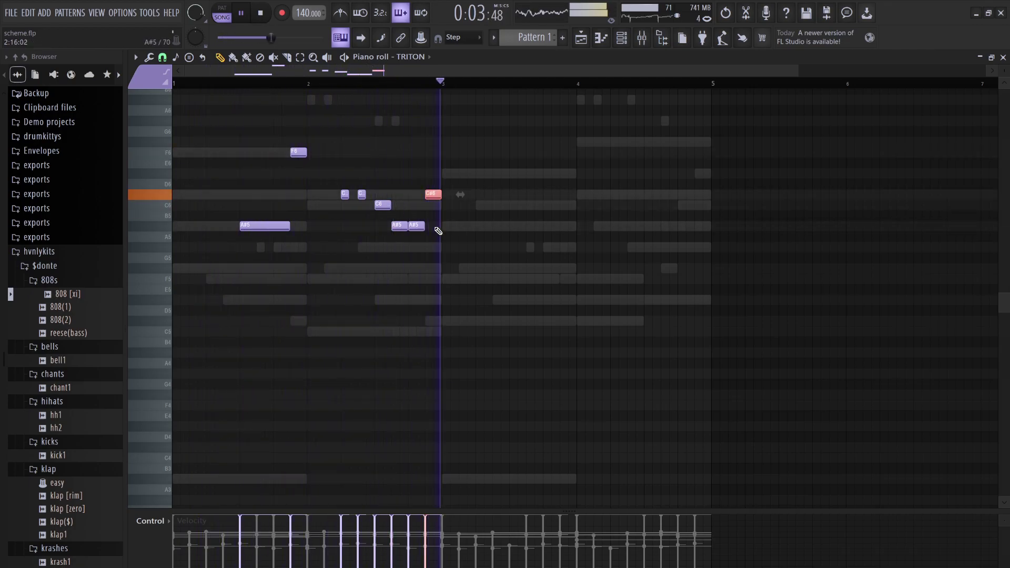
{"action": "left_click", "coordinate": [419, 227], "text": "ctrl"}
{"action": "key", "text": "shift+Up"}
{"action": "key", "text": "shift+Up"}
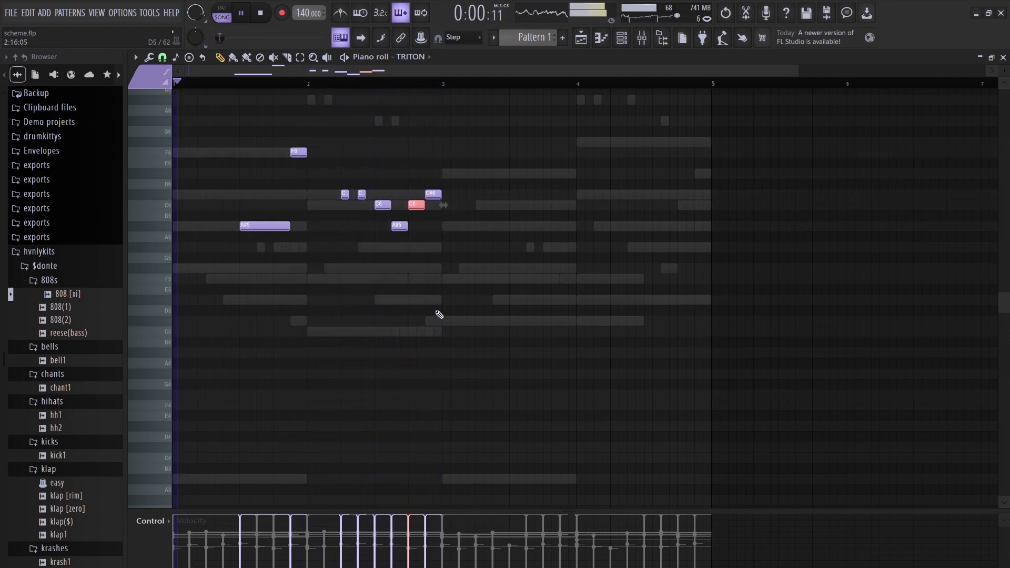
Duplicate the two-bar string phrase into bars 3 and 4 and play it back.
{"action": "key", "text": "ctrl+d"}
{"action": "key", "text": "ctrl+s"}
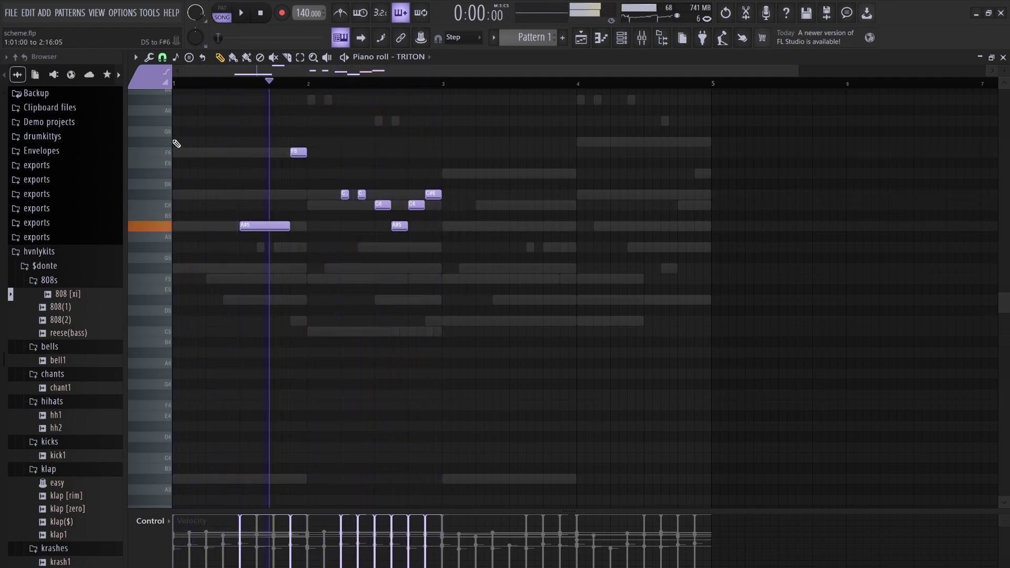
{"action": "key", "text": "ctrl+a"}
{"action": "key", "text": "space"}
{"action": "left_click_drag", "start_coordinate": [299, 152], "coordinate": [570, 196]}
{"action": "key", "text": "space"}
{"action": "key", "text": "ctrl+d"}
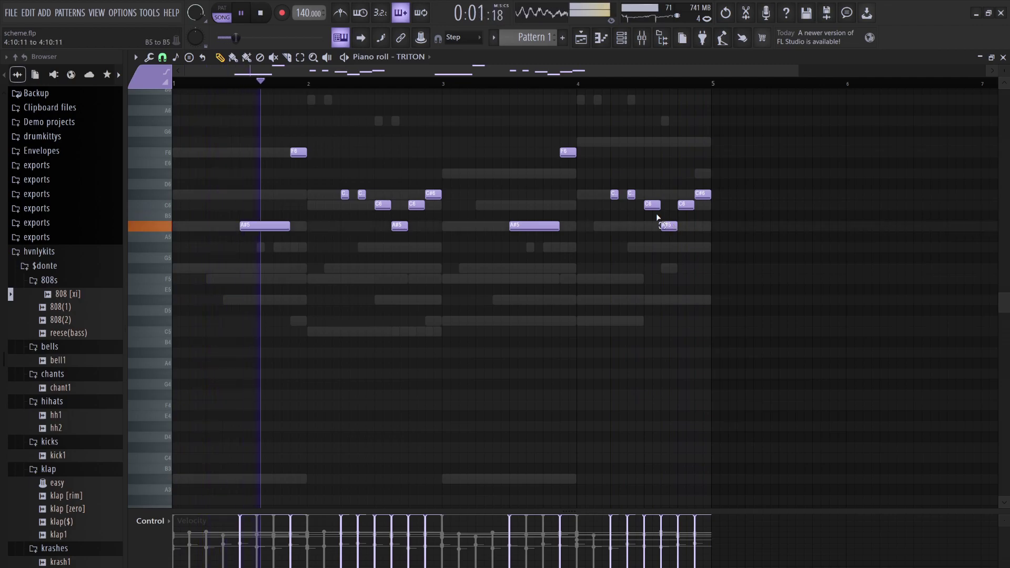
Vary bar 4 by raising its A#5 note to D#6 and the C6 note before it to F#6.
{"action": "left_click_drag", "start_coordinate": [671, 240], "coordinate": [672, 226]}
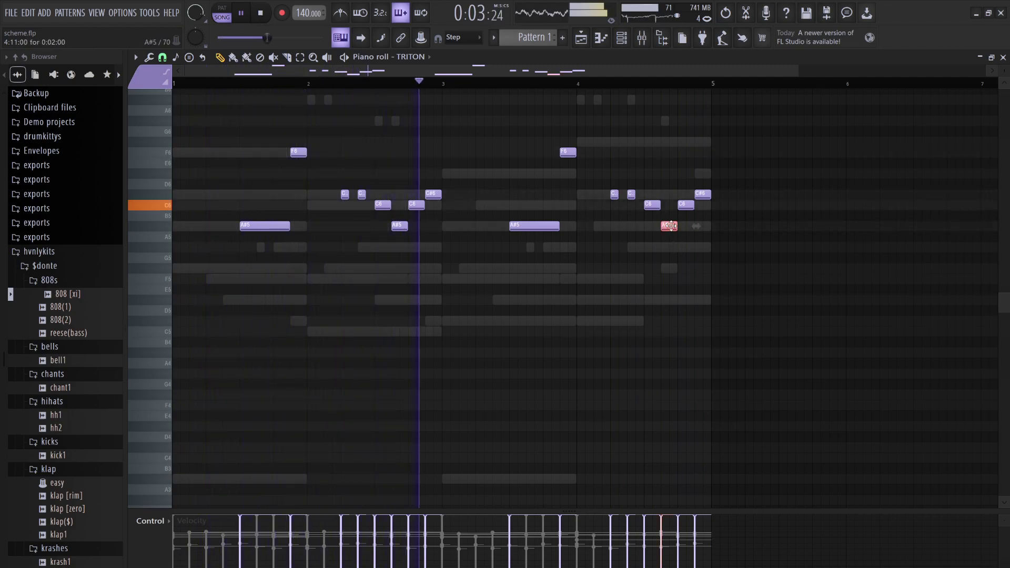
{"action": "key", "text": "shift+Up"}
{"action": "key", "text": "shift+Up"}
{"action": "key", "text": "shift+Up"}
{"action": "key", "text": "shift+Up"}
{"action": "key", "text": "shift+Up"}
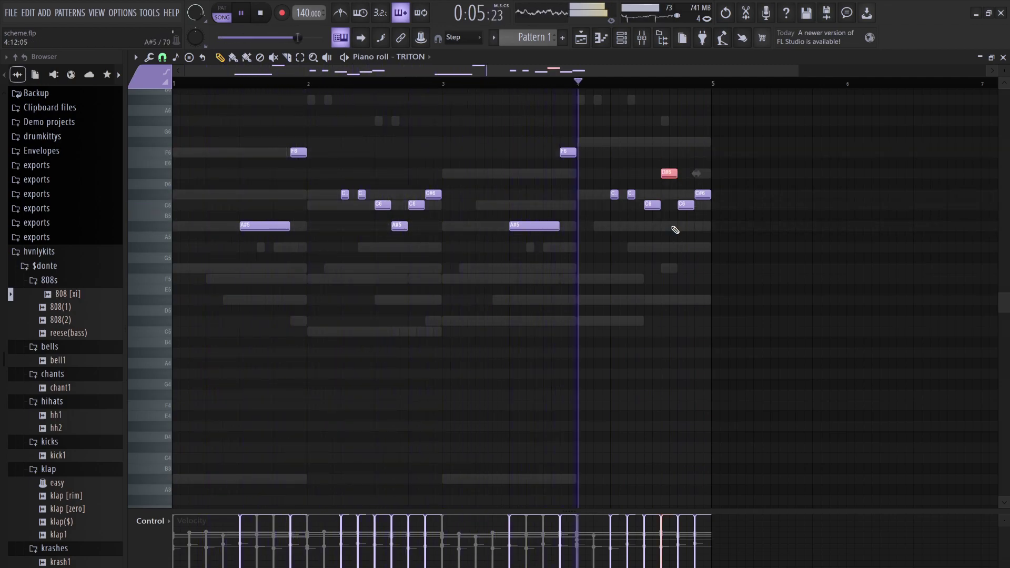
{"action": "left_click", "coordinate": [652, 204]}
{"action": "key", "text": "Up"}
{"action": "key", "text": "Up"}
{"action": "key", "text": "Up"}
{"action": "key", "text": "Up"}
{"action": "key", "text": "Up"}
{"action": "key", "text": "Up"}
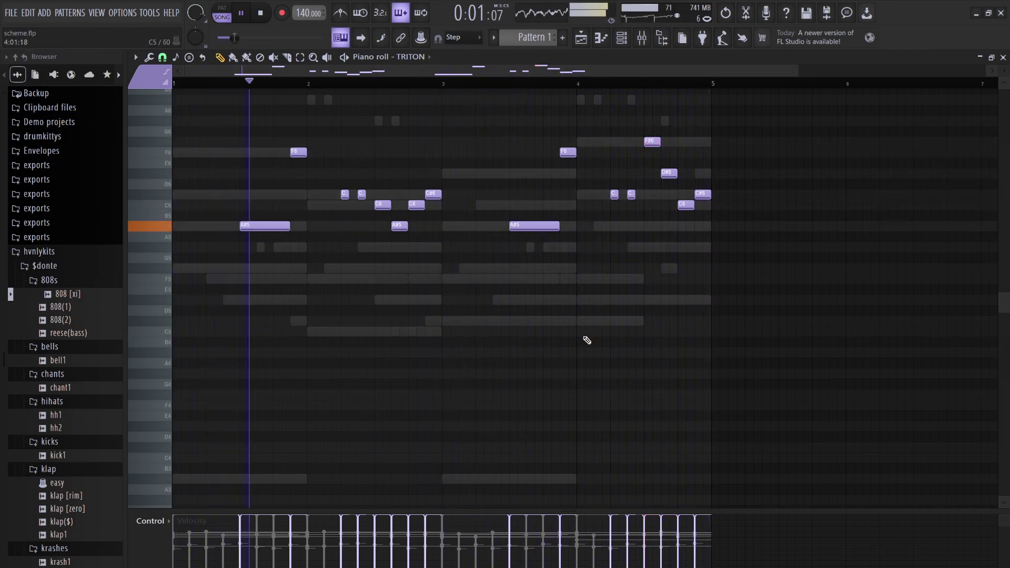
Stop playback and paste a copy of the TRITON string notes into the third Sampler channel.
{"action": "key", "text": "F6"}
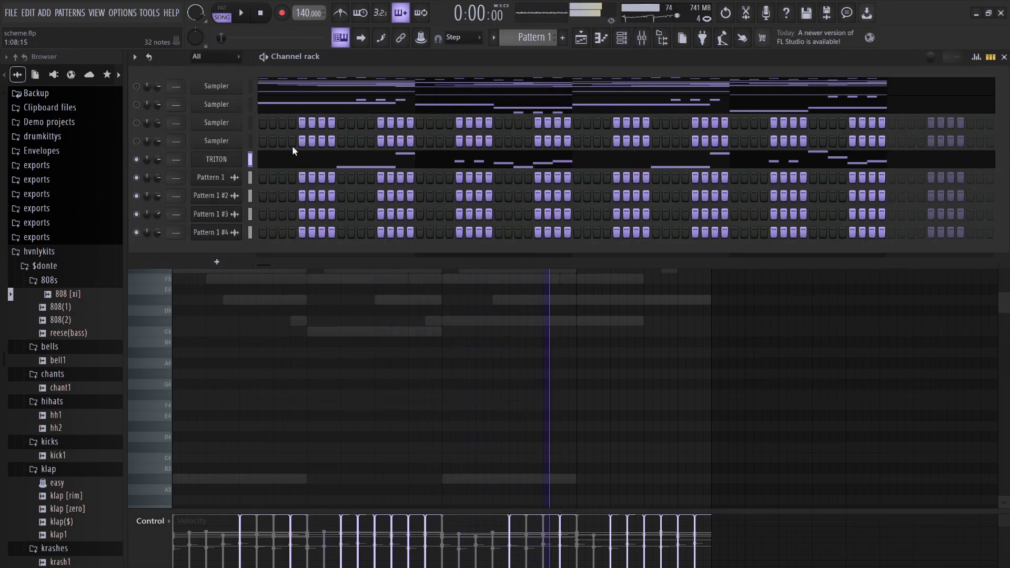
{"action": "key", "text": "space"}
{"action": "key", "text": "ctrl+v"}
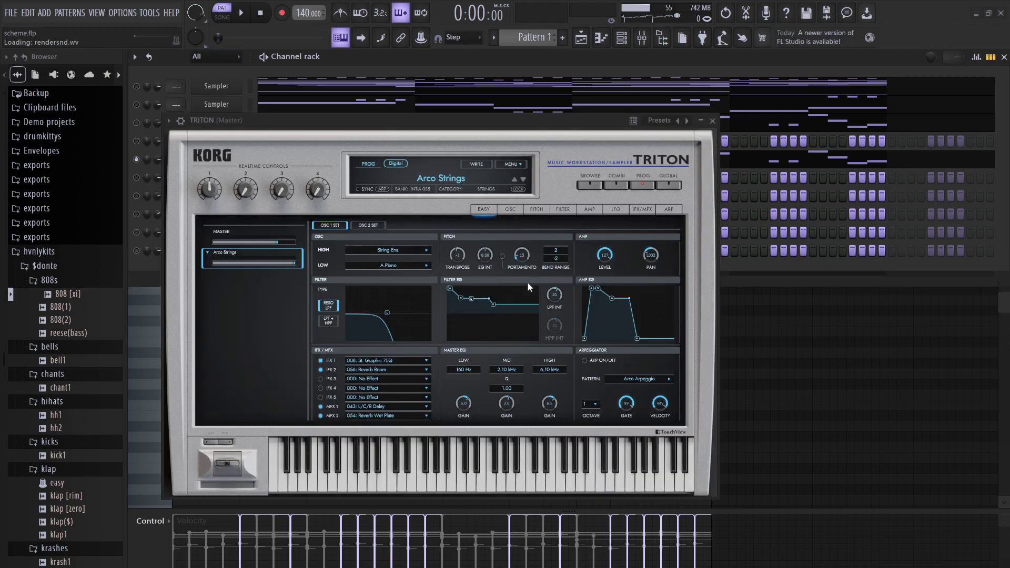
Set the declicking mode of the Pattern 1 #5 audio clip to Generic (bleeding).
{"action": "left_click", "coordinate": [250, 86]}
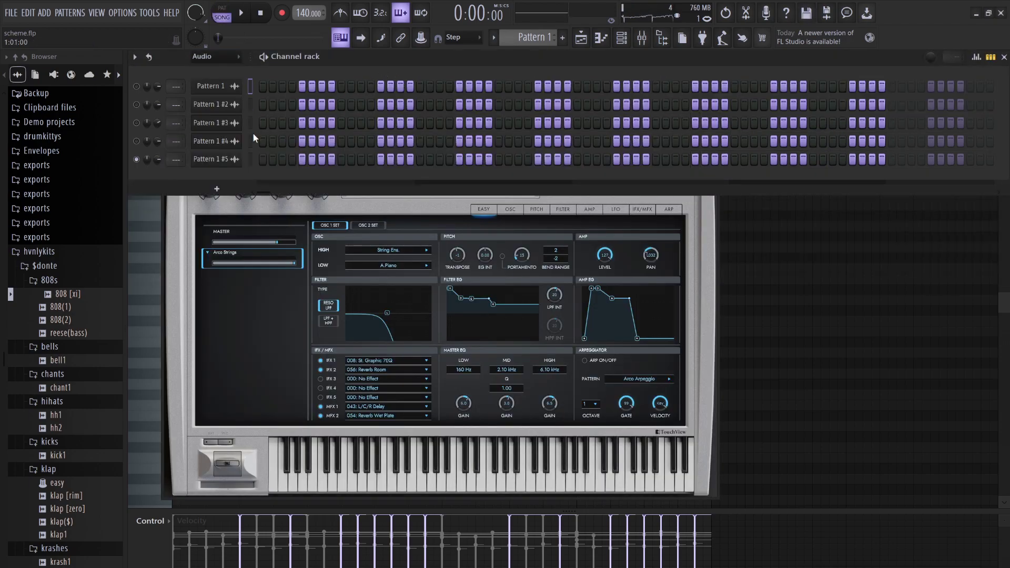
{"action": "left_click", "coordinate": [224, 160]}
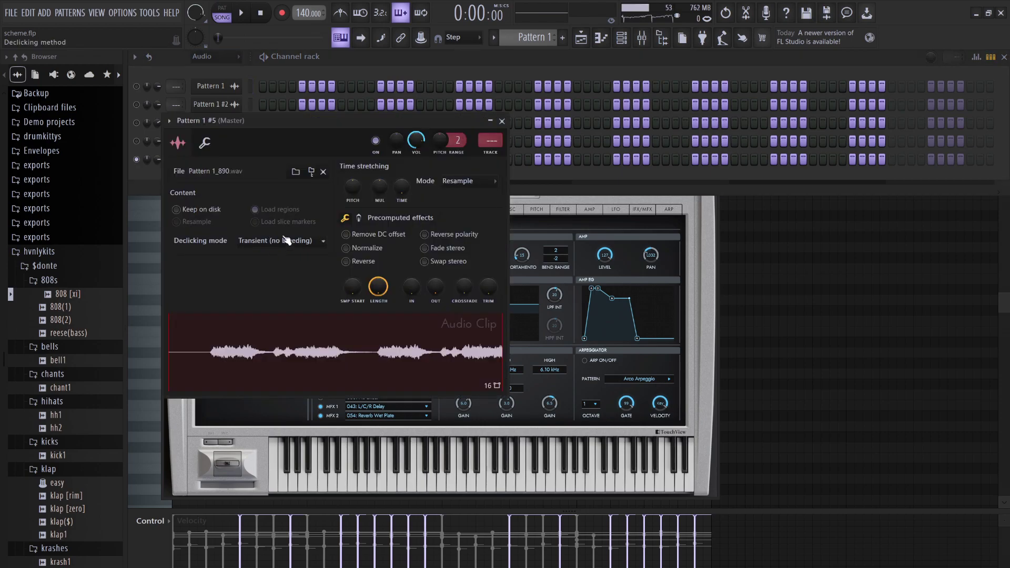
{"action": "left_click", "coordinate": [276, 287]}
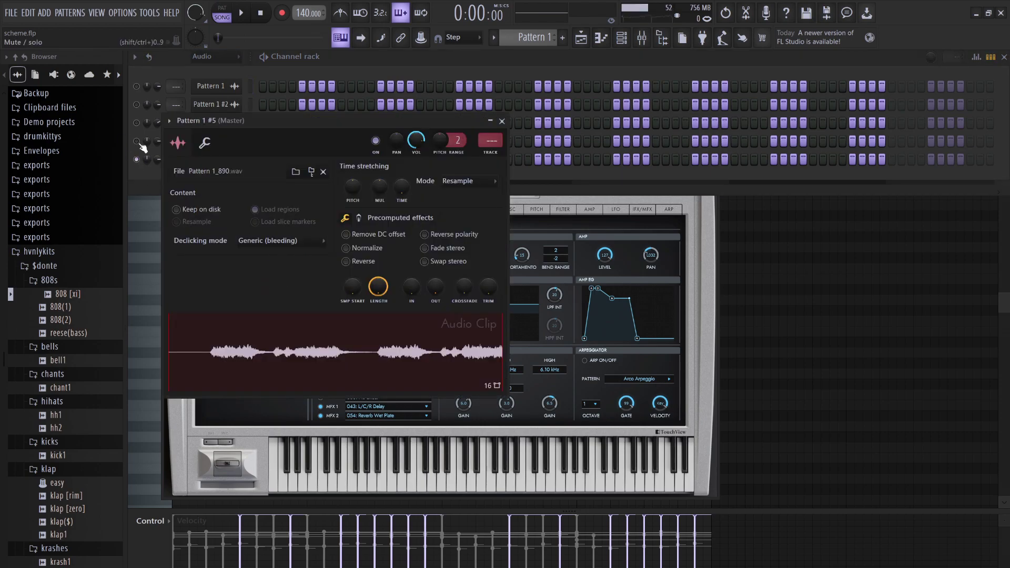
Unmute the earlier Pattern 1 audio clips and mute TRITON in the full channel list.
{"action": "left_click", "coordinate": [136, 141]}
{"action": "left_click", "coordinate": [136, 86]}
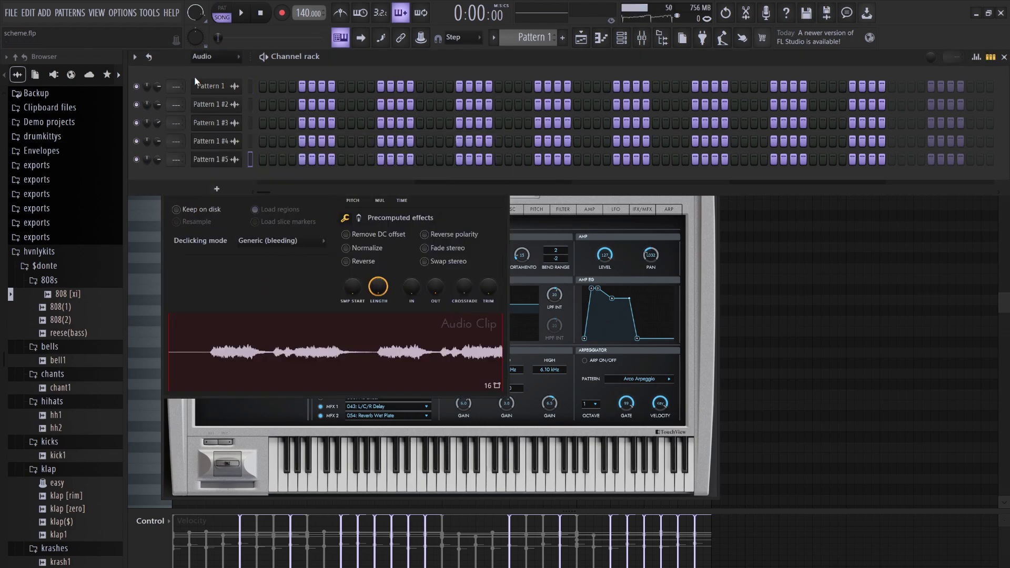
{"action": "left_click", "coordinate": [213, 62]}
{"action": "left_click", "coordinate": [219, 70]}
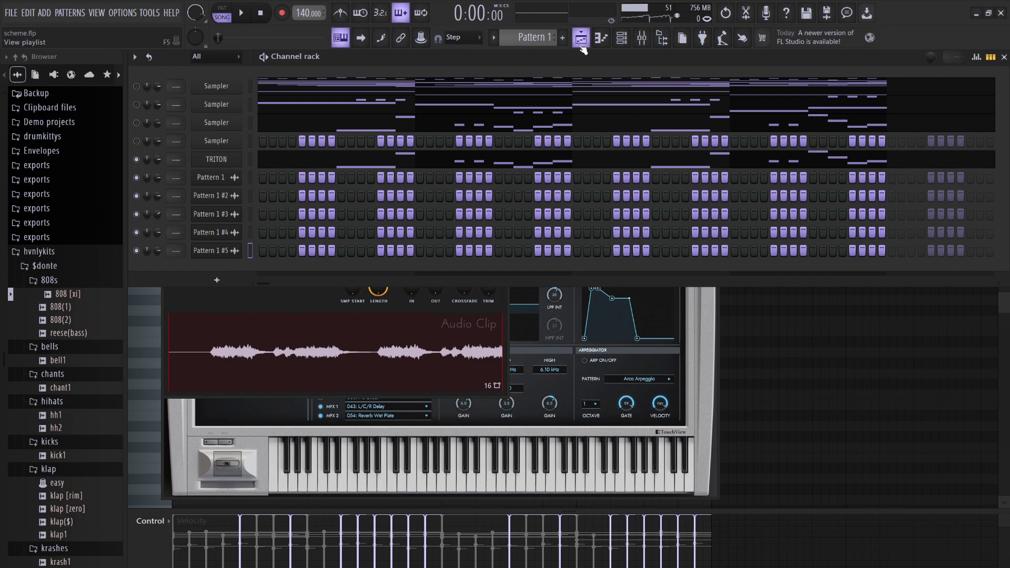
{"action": "left_click", "coordinate": [137, 160]}
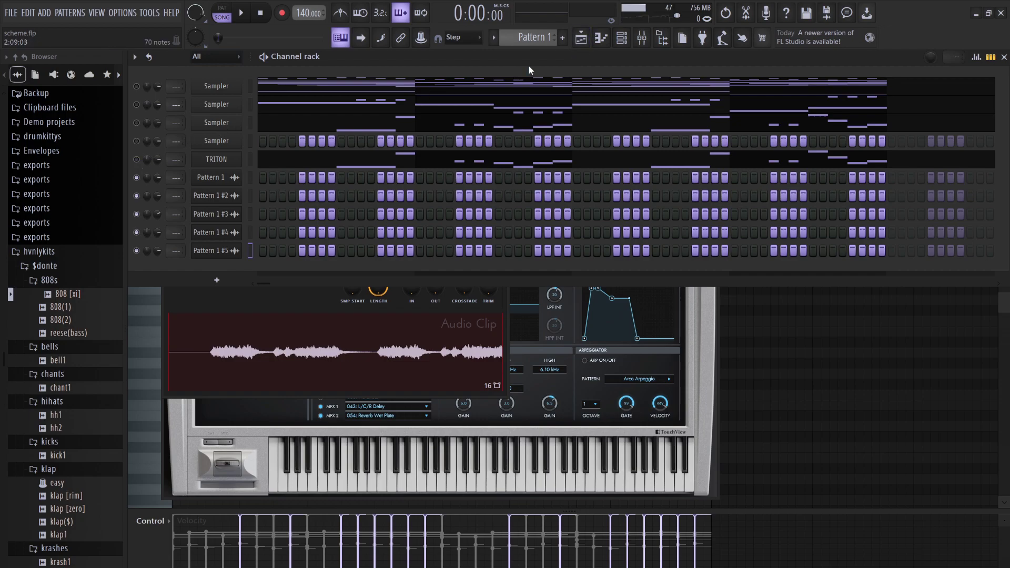
Place the Pattern 1 #5 audio clip on Track 5 in the playlist and play the arrangement from the channel rack.
{"action": "left_click", "coordinate": [582, 38]}
{"action": "left_click_drag", "start_coordinate": [205, 168], "coordinate": [318, 238]}
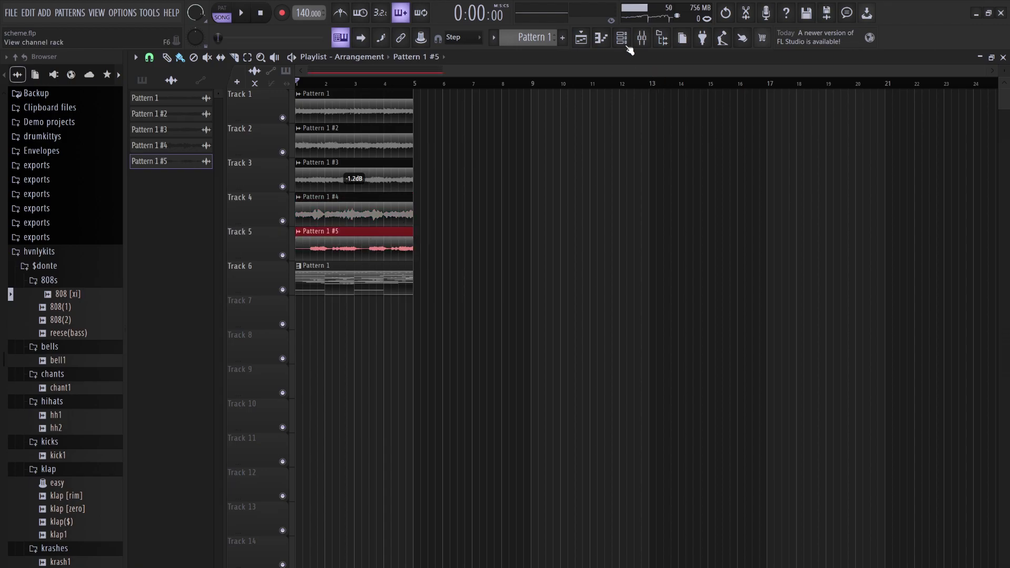
{"action": "left_click", "coordinate": [621, 38]}
{"action": "key", "text": "space"}
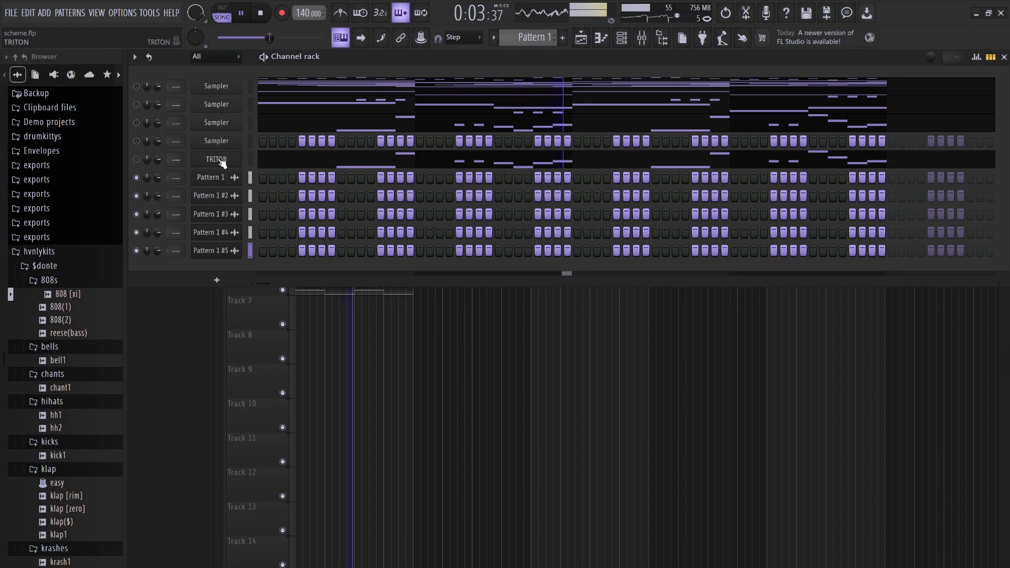
Clear the string notes from the TRITON channel and unmute it.
{"action": "right_click", "coordinate": [377, 162]}
{"action": "left_click", "coordinate": [136, 158]}
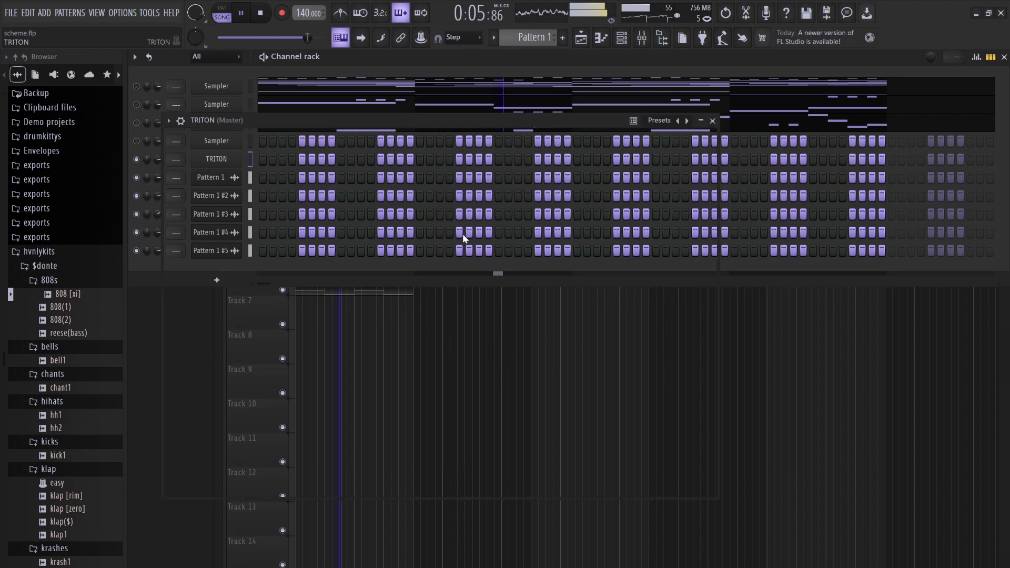
Load the Old Shakuhachi program from TRITON's Wood/Reed category and stop playback.
{"action": "left_click", "coordinate": [216, 158]}
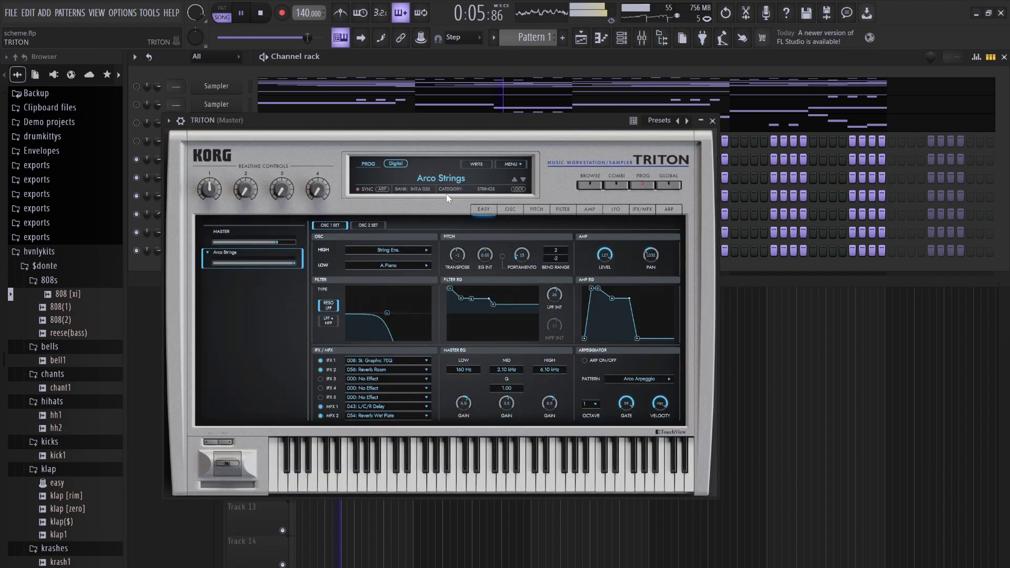
{"action": "left_click", "coordinate": [429, 181]}
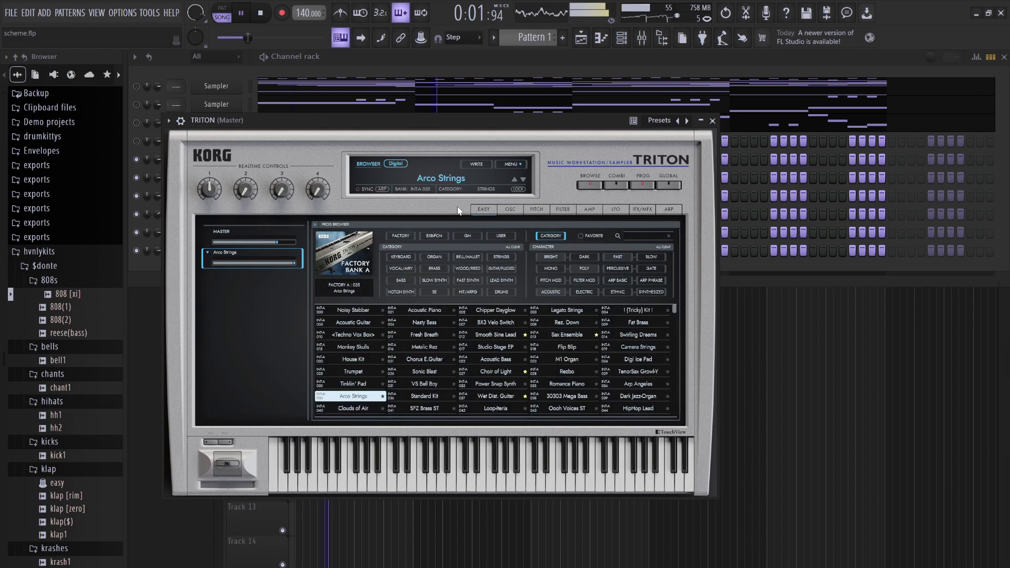
{"action": "left_click", "coordinate": [505, 258]}
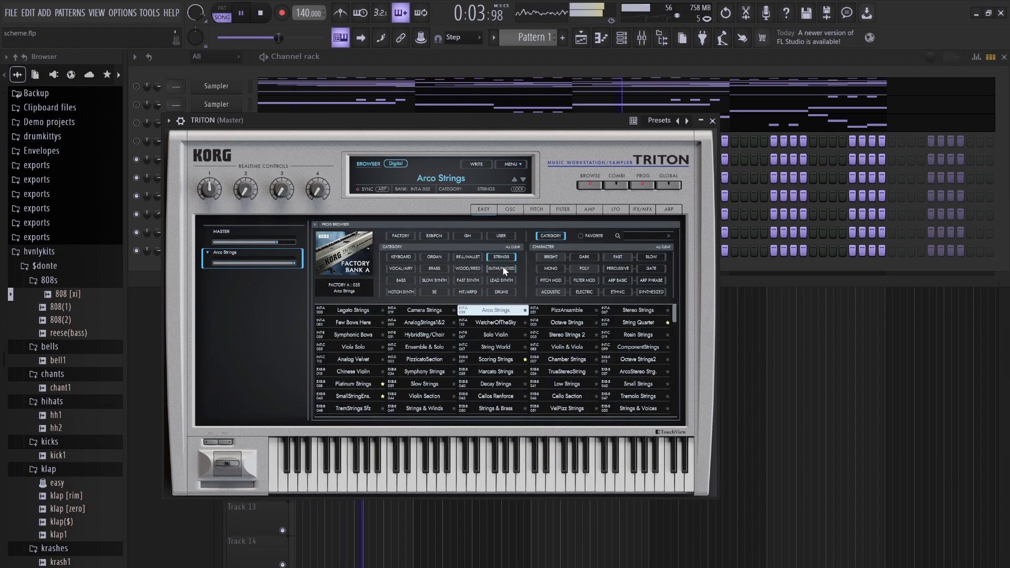
{"action": "left_click", "coordinate": [468, 269]}
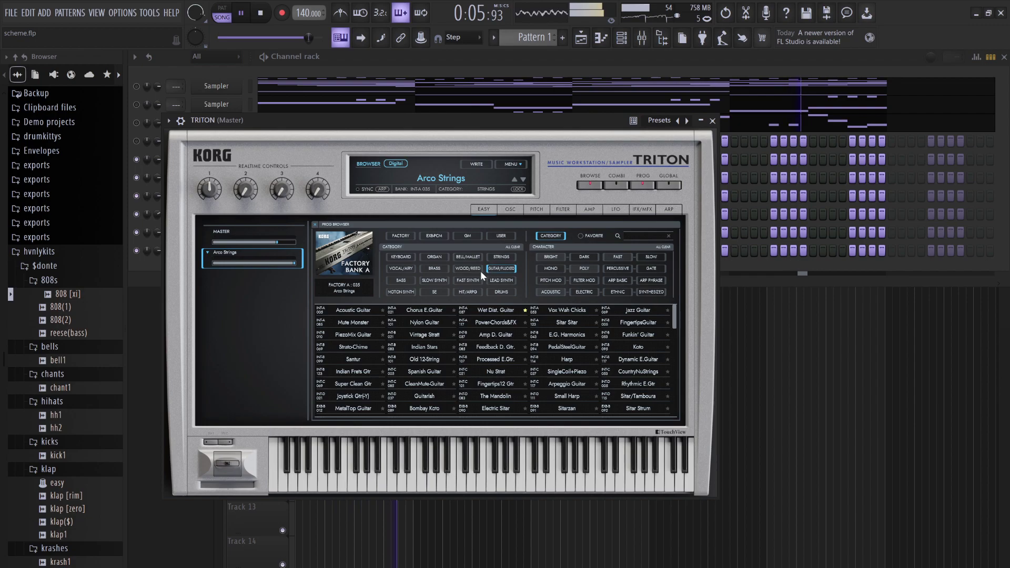
{"action": "left_click", "coordinate": [467, 257]}
{"action": "left_click", "coordinate": [432, 269]}
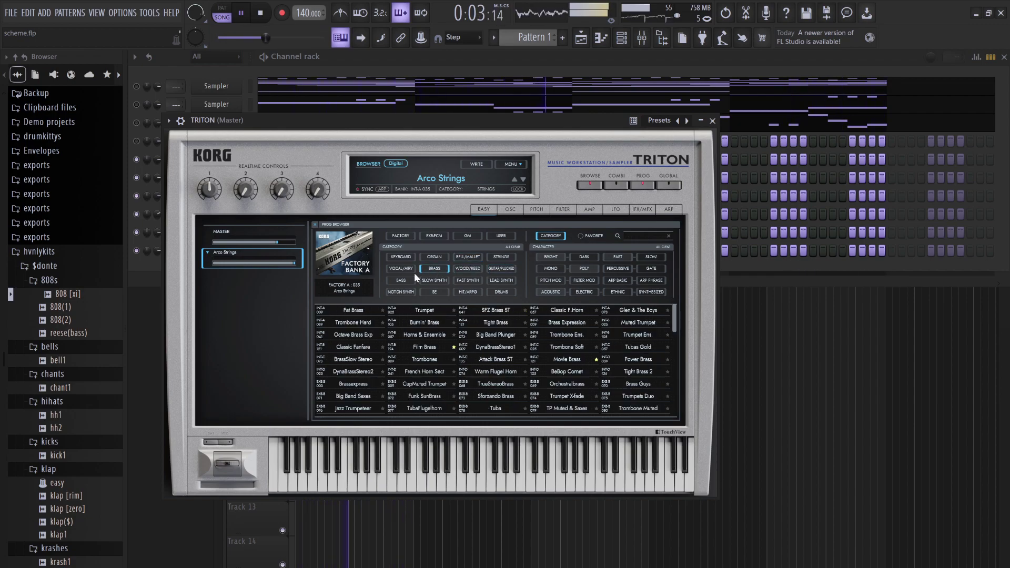
{"action": "left_click", "coordinate": [402, 269]}
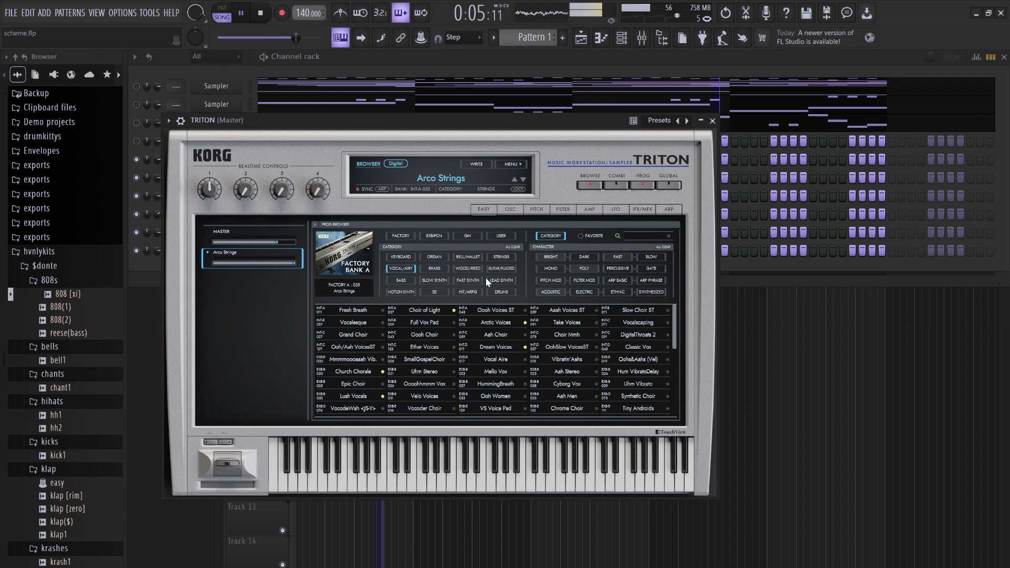
{"action": "left_click", "coordinate": [465, 268]}
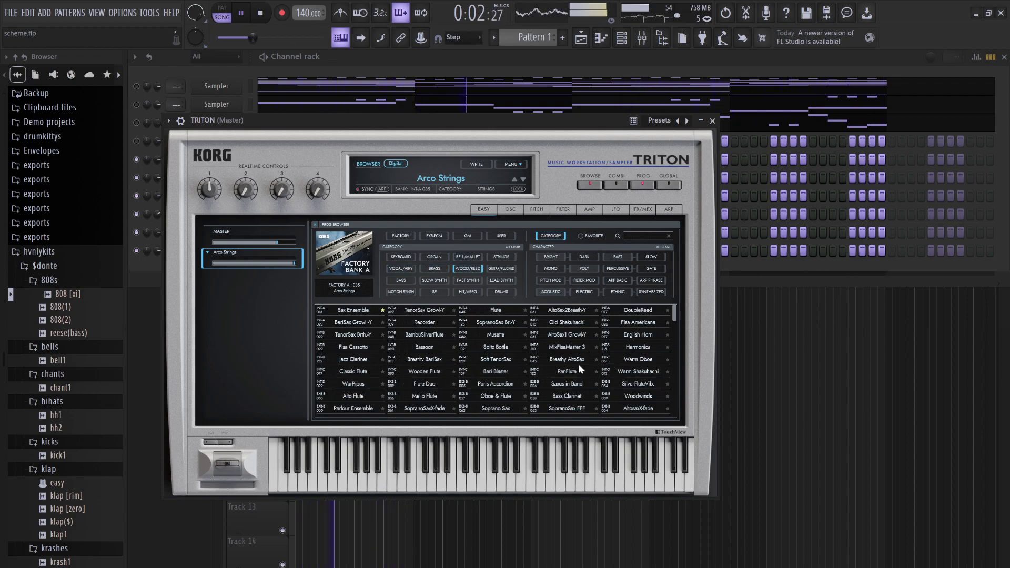
{"action": "left_click", "coordinate": [566, 322]}
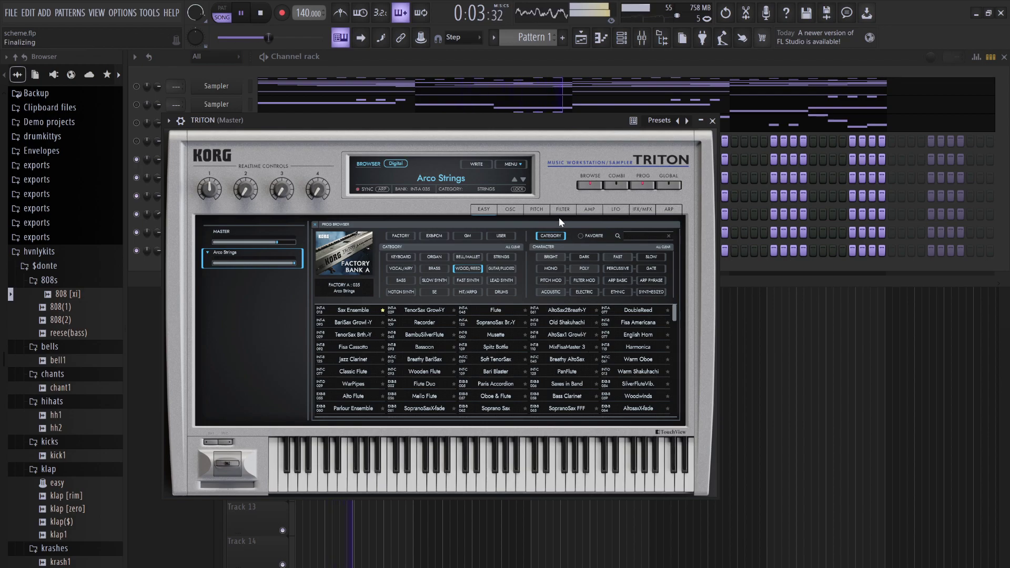
{"action": "left_click", "coordinate": [431, 66]}
{"action": "key", "text": "space"}
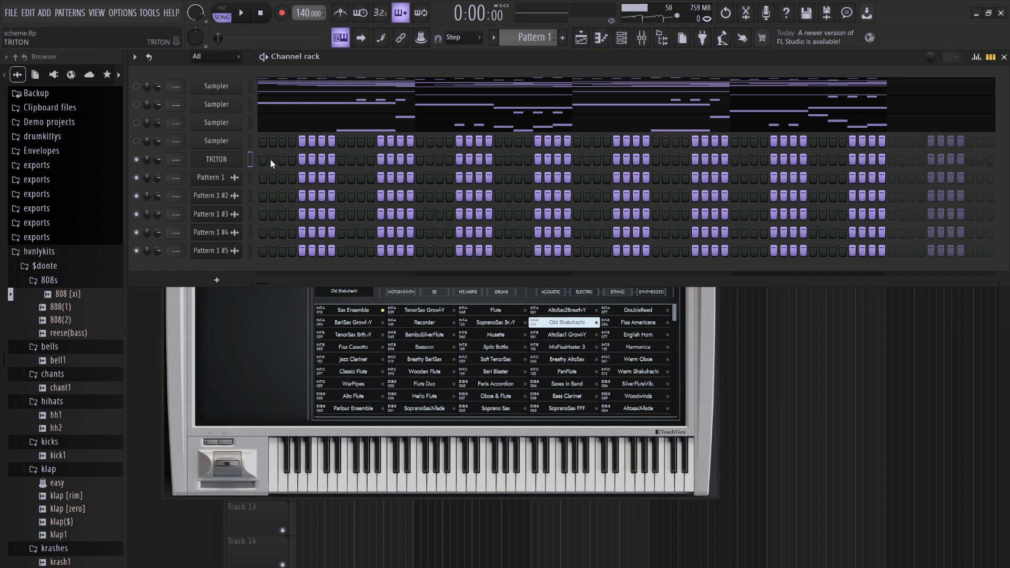
Enter two one-step A#6 notes and a G#6 note at the start of bar 1 in TRITON's piano roll.
{"action": "key", "text": "F7"}
{"action": "left_click", "coordinate": [147, 226]}
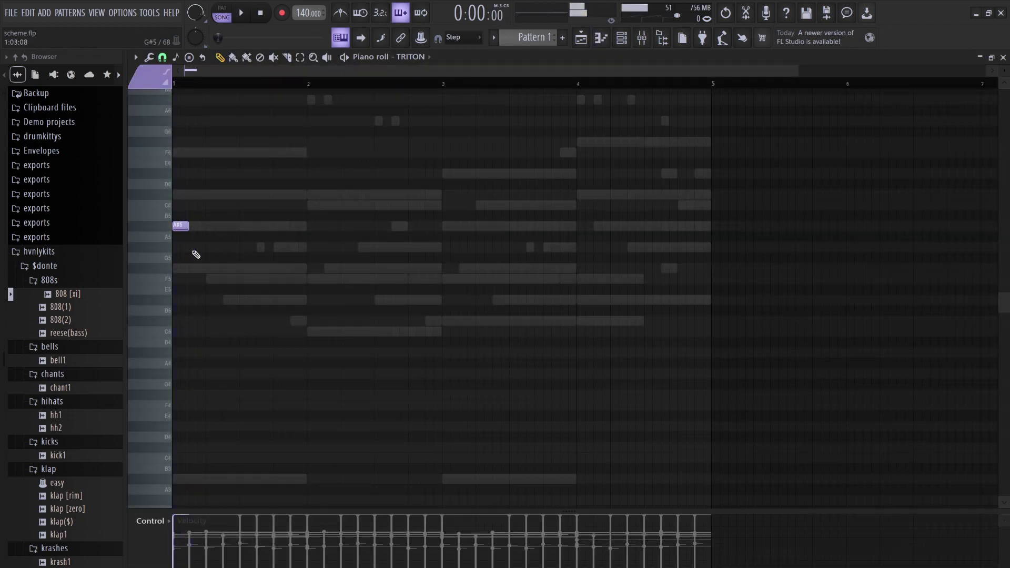
{"action": "key", "text": "ctrl+Up"}
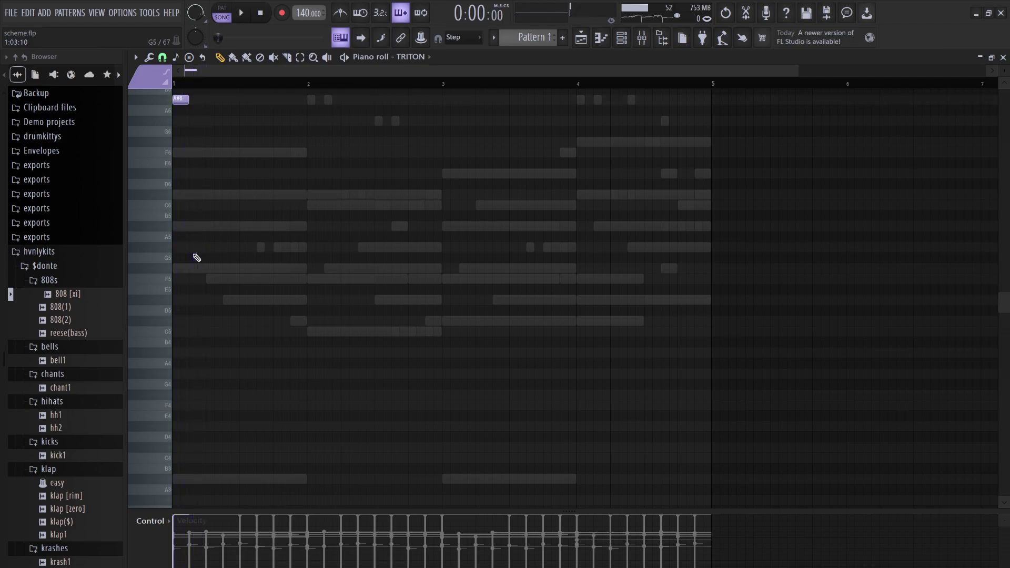
{"action": "left_click_drag", "start_coordinate": [187, 96], "coordinate": [181, 98]}
{"action": "left_click", "coordinate": [190, 100]}
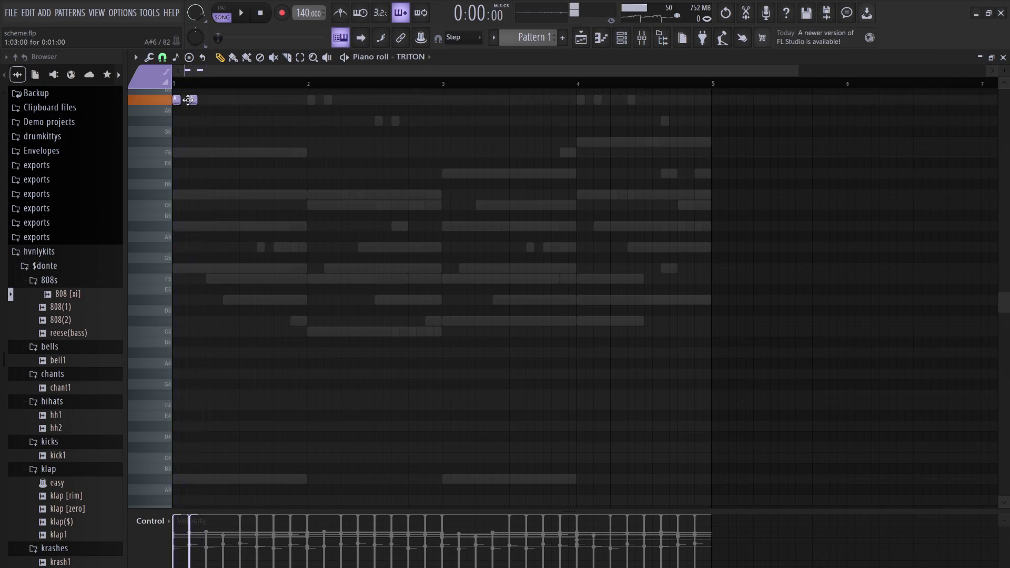
{"action": "left_click", "coordinate": [207, 124]}
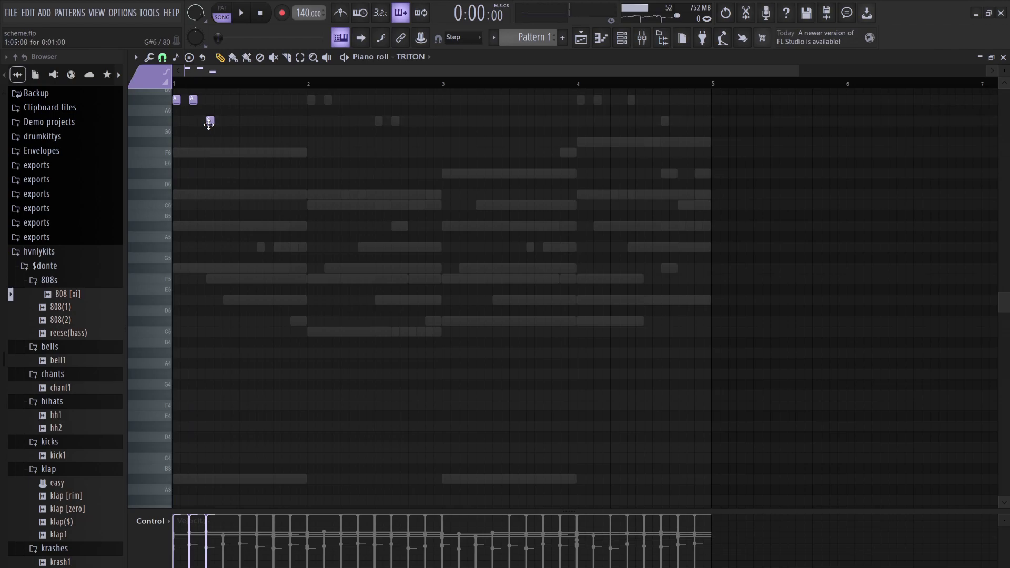
Lengthen the G#6 note to seven steps and play the three-note phrase.
{"action": "key", "text": "space"}
{"action": "left_click_drag", "start_coordinate": [213, 123], "coordinate": [171, 91]}
{"action": "key", "text": "space"}
{"action": "key", "text": "space"}
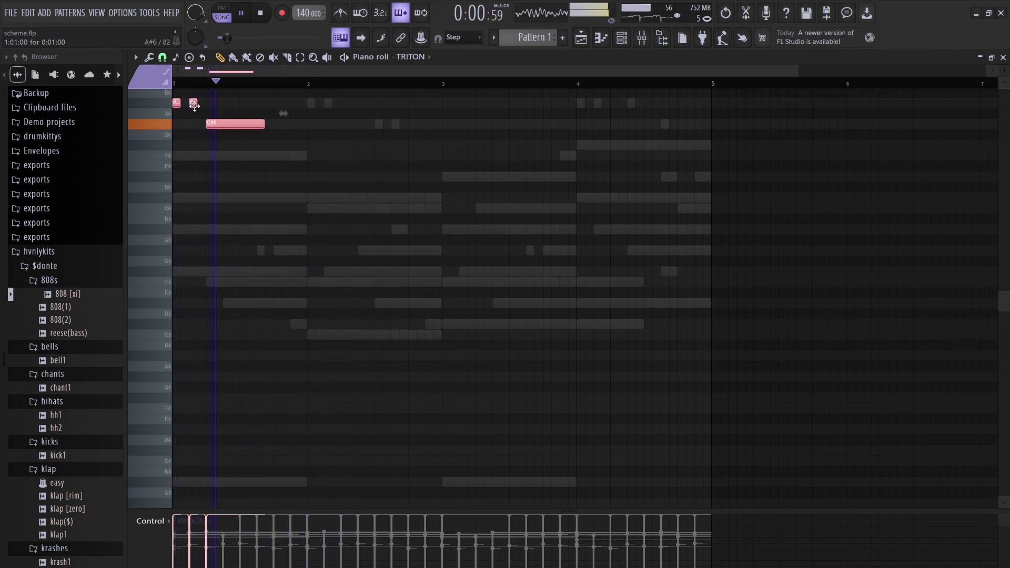
{"action": "key", "text": "space"}
{"action": "left_click_drag", "start_coordinate": [193, 105], "coordinate": [165, 107], "text": "shift"}
{"action": "key", "text": "ctrl+z"}
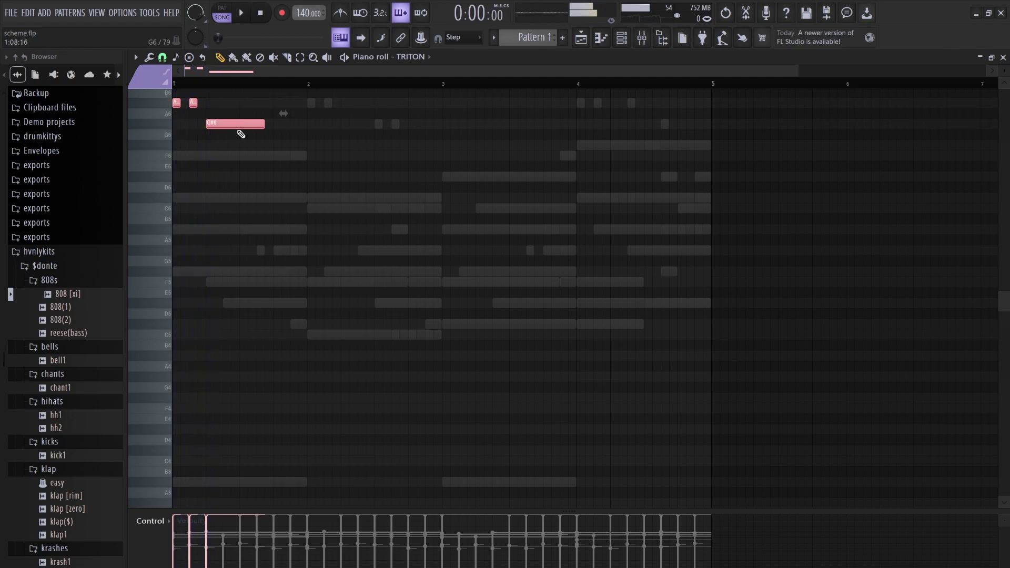
Duplicate the three opening notes one octave higher and play the phrase.
{"action": "key", "text": "ctrl+c"}
{"action": "key", "text": "ctrl+v"}
{"action": "key", "text": "ctrl+Up"}
{"action": "key", "text": "space"}
Try an F6 note near the start of bar 2 and delete it.
{"action": "key", "text": "space"}
{"action": "key", "text": "space"}
{"action": "left_click", "coordinate": [318, 278]}
{"action": "key", "text": "space"}
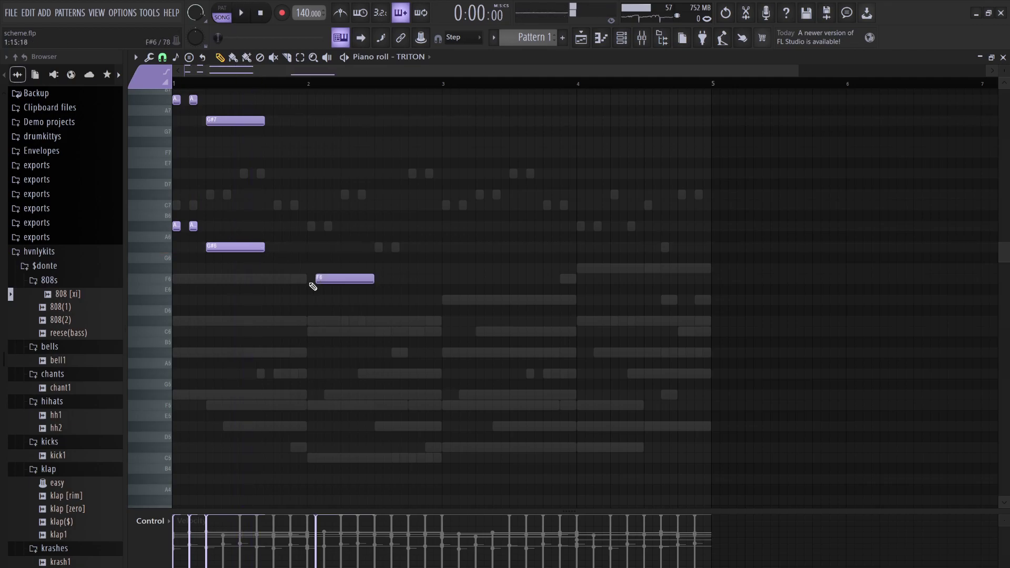
{"action": "right_click", "coordinate": [342, 282]}
Add four-step D#7 and C#7 notes at the end of bar 1 and play the phrase.
{"action": "key", "text": "space"}
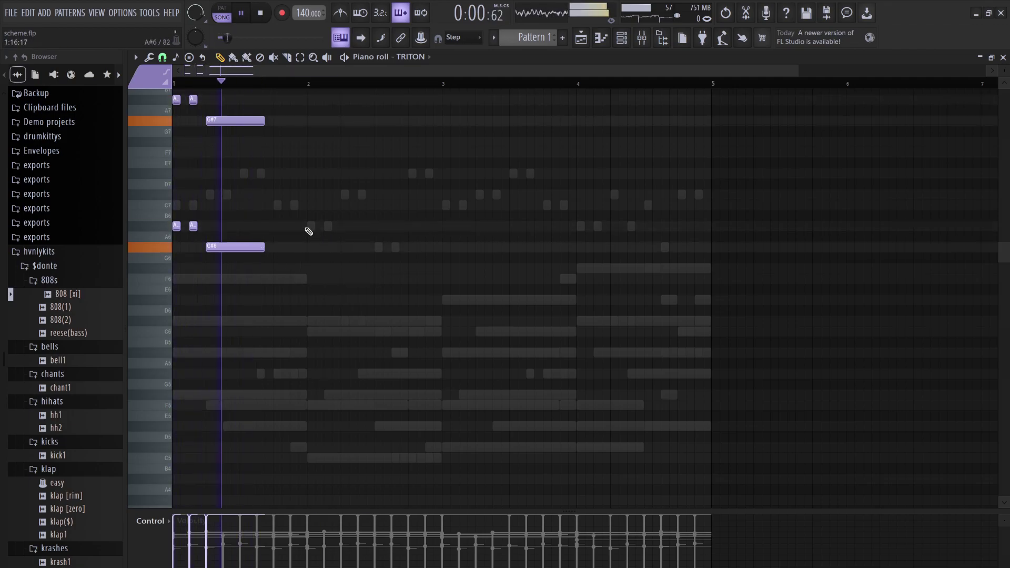
{"action": "key", "text": "space"}
{"action": "key", "text": "space"}
{"action": "left_click", "coordinate": [275, 173]}
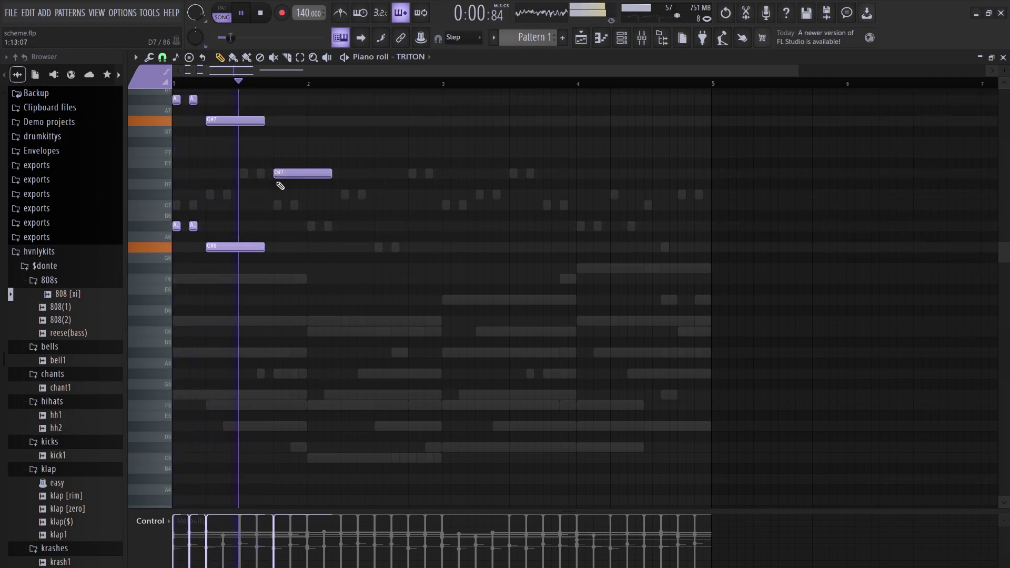
{"action": "key", "text": "space"}
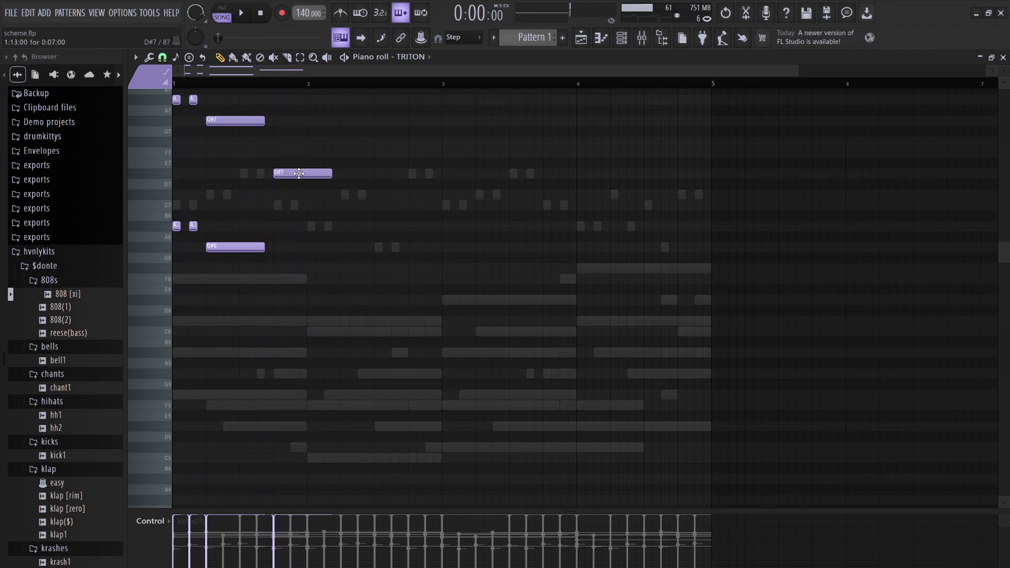
{"action": "left_click_drag", "start_coordinate": [331, 173], "coordinate": [277, 196]}
{"action": "key", "text": "space"}
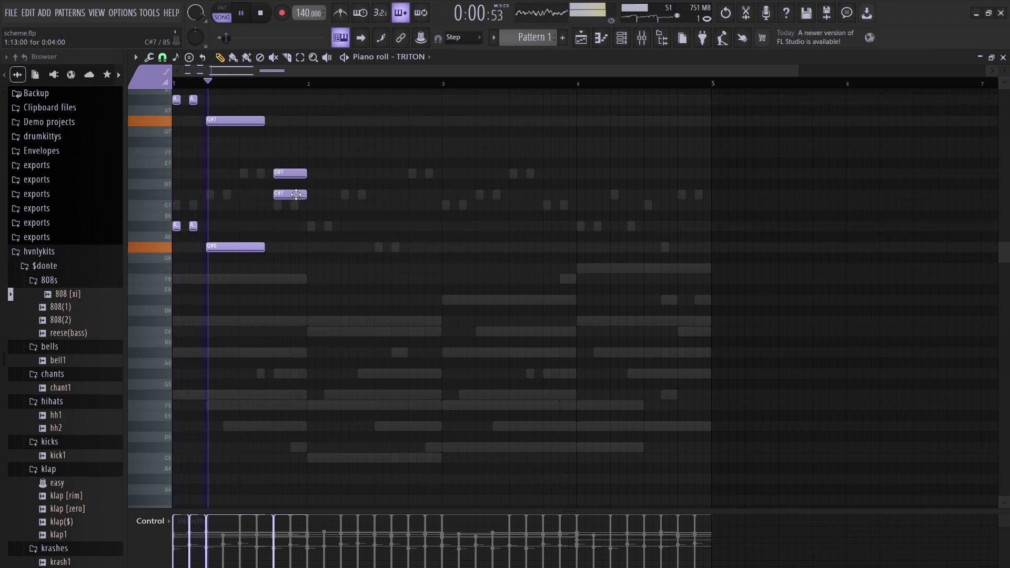
Extend the G#7 and G#6 notes to the start of the D#7 and C#7 chord.
{"action": "left_click_drag", "start_coordinate": [260, 266], "coordinate": [273, 120]}
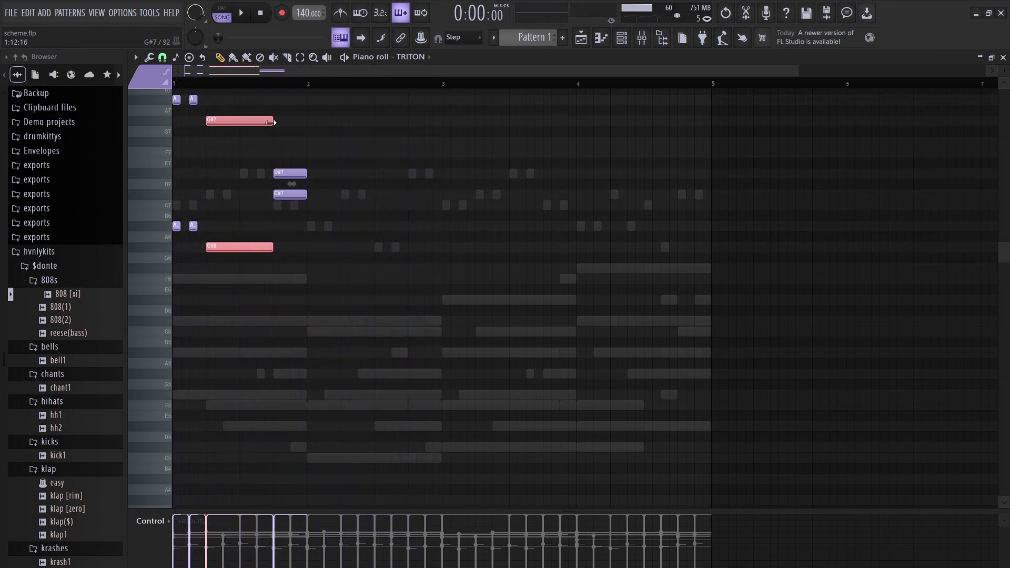
{"action": "left_click", "coordinate": [306, 221], "text": "ctrl"}
{"action": "key", "text": "space"}
Add a C7 note to the chord at the end of bar 1 and play it.
{"action": "left_click_drag", "start_coordinate": [302, 204], "coordinate": [293, 169]}
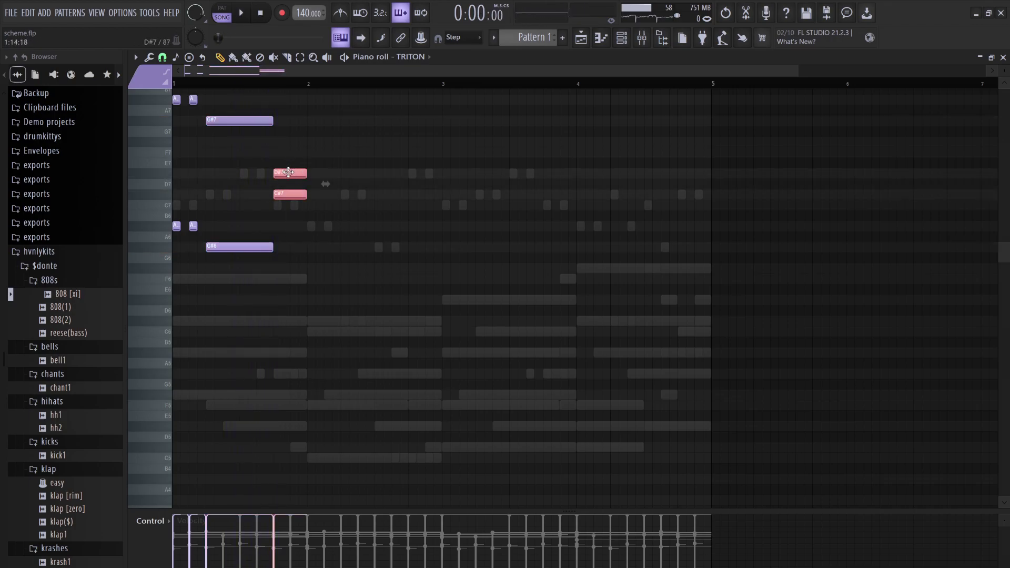
{"action": "key", "text": "space"}
{"action": "key", "text": "space"}
{"action": "left_click_drag", "start_coordinate": [299, 192], "coordinate": [293, 210]}
{"action": "key", "text": "shift+Up"}
{"action": "key", "text": "space"}
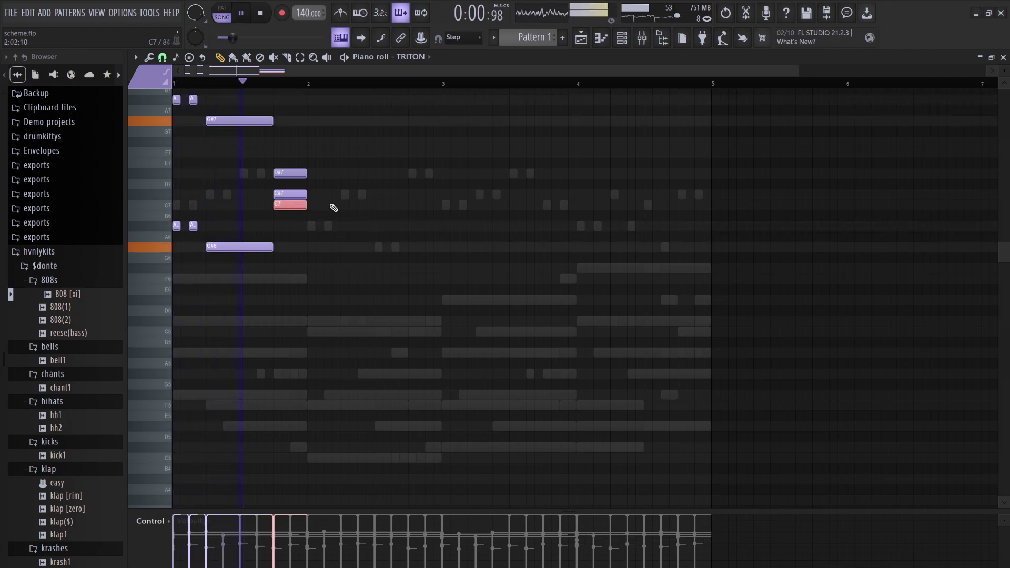
{"action": "key", "text": "space"}
Shorten the closing chord to two steps, duplicate it right after itself, and raise the copied D#7 to F7.
{"action": "mouse_move", "coordinate": [316, 231]}
{"action": "left_mouse_down"}
{"action": "mouse_move", "coordinate": [312, 162]}
{"action": "mouse_move", "coordinate": [296, 214]}
{"action": "mouse_move", "coordinate": [311, 227]}
{"action": "mouse_move", "coordinate": [302, 138]}
{"action": "left_mouse_up"}
{"action": "right_click", "coordinate": [325, 229]}
{"action": "mouse_move", "coordinate": [303, 175]}
{"action": "left_mouse_down"}
{"action": "mouse_move", "coordinate": [287, 176]}
{"action": "mouse_move", "coordinate": [308, 190]}
{"action": "mouse_move", "coordinate": [299, 164]}
{"action": "left_mouse_up"}
{"action": "key", "text": "ctrl+b"}
{"action": "key", "text": "shift+Up"}
{"action": "key", "text": "shift+Up"}
{"action": "key", "text": "space"}
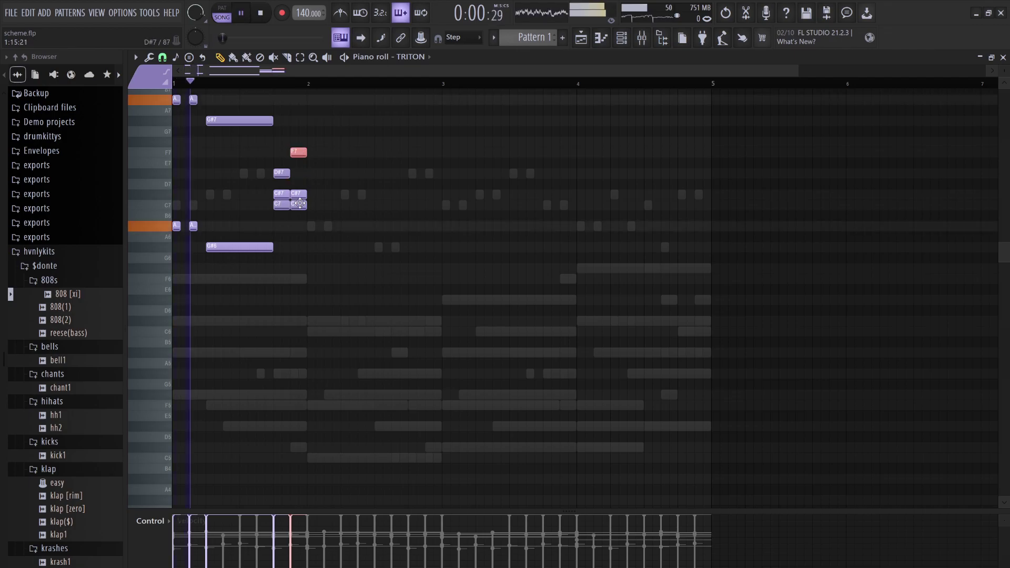
{"action": "key", "text": "space"}
Lower the C#7 note of the second closing chord by one octave and play the phrase.
{"action": "key", "text": "space"}
{"action": "left_click", "coordinate": [297, 195], "text": "ctrl"}
{"action": "key", "text": "ctrl+Down"}
Move the C7 note of the second closing chord down to F6 and play the phrase.
{"action": "key", "text": "space"}
{"action": "key", "text": "space"}
{"action": "left_click", "coordinate": [300, 205]}
{"action": "key", "text": "space"}
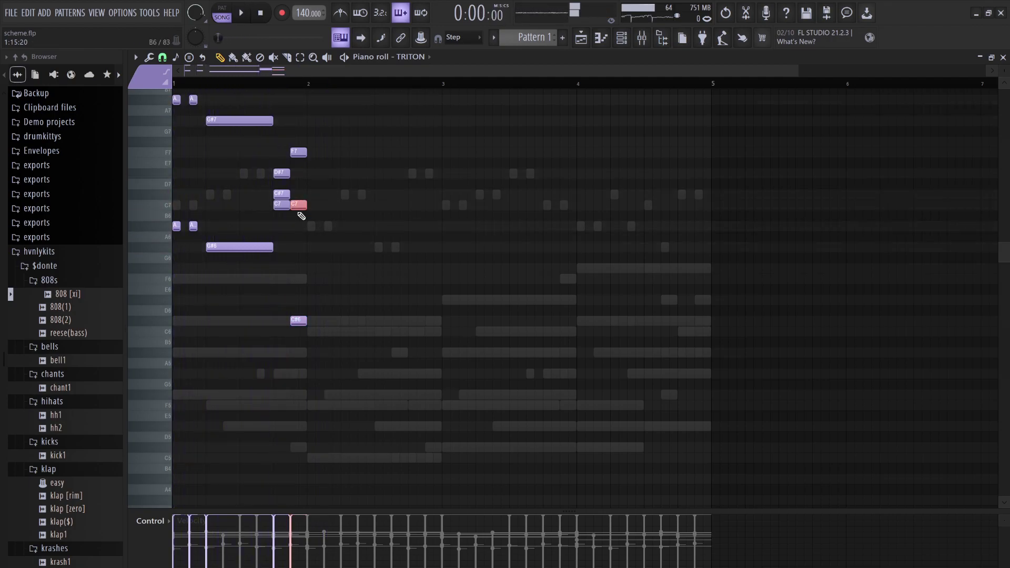
{"action": "key", "text": "ctrl+Down"}
{"action": "key", "text": "space"}
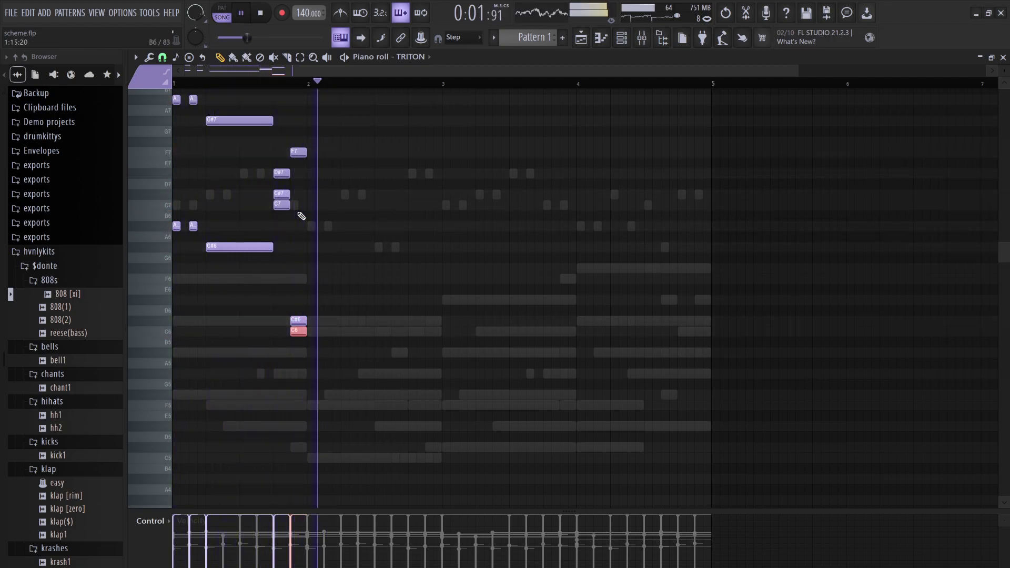
{"action": "key", "text": "space"}
{"action": "key", "text": "Up"}
{"action": "key", "text": "Up"}
{"action": "key", "text": "Up"}
{"action": "key", "text": "Up"}
{"action": "key", "text": "Up"}
{"action": "key", "text": "space"}
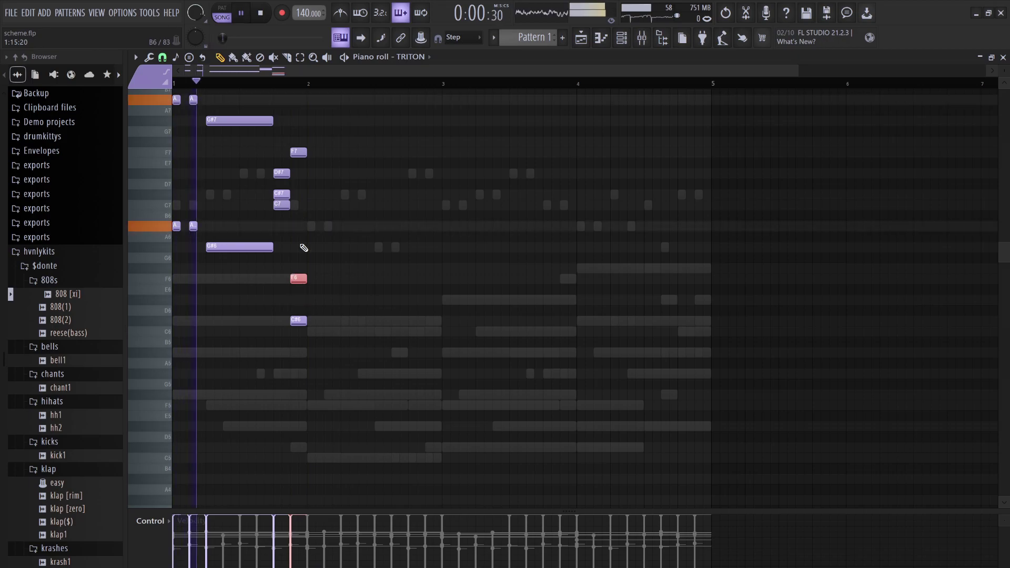
{"action": "left_click", "coordinate": [340, 346], "text": "ctrl"}
{"action": "key", "text": "space"}
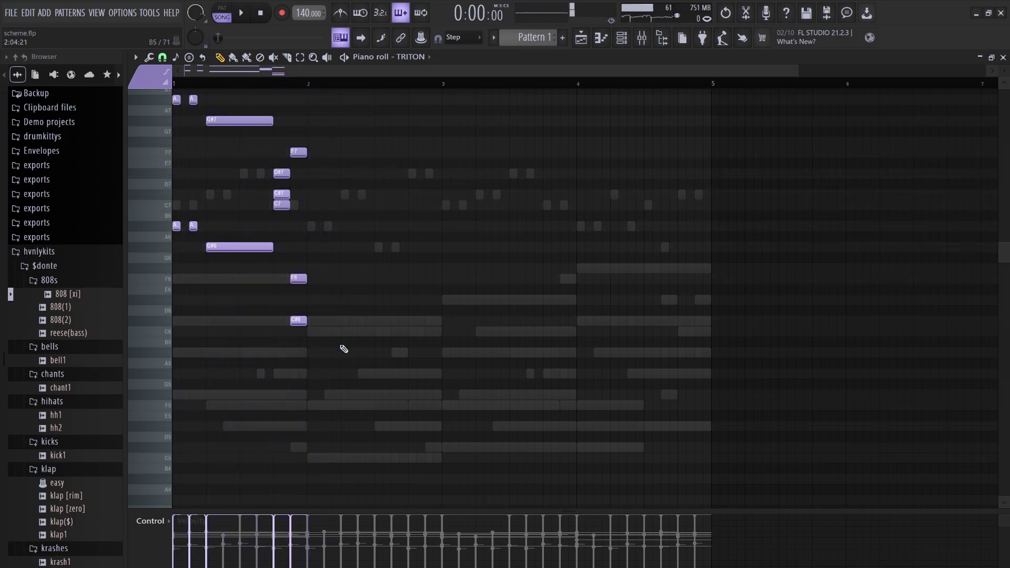
Raise the F6 note of the second closing chord to G#6 and play the phrase.
{"action": "key", "text": "space"}
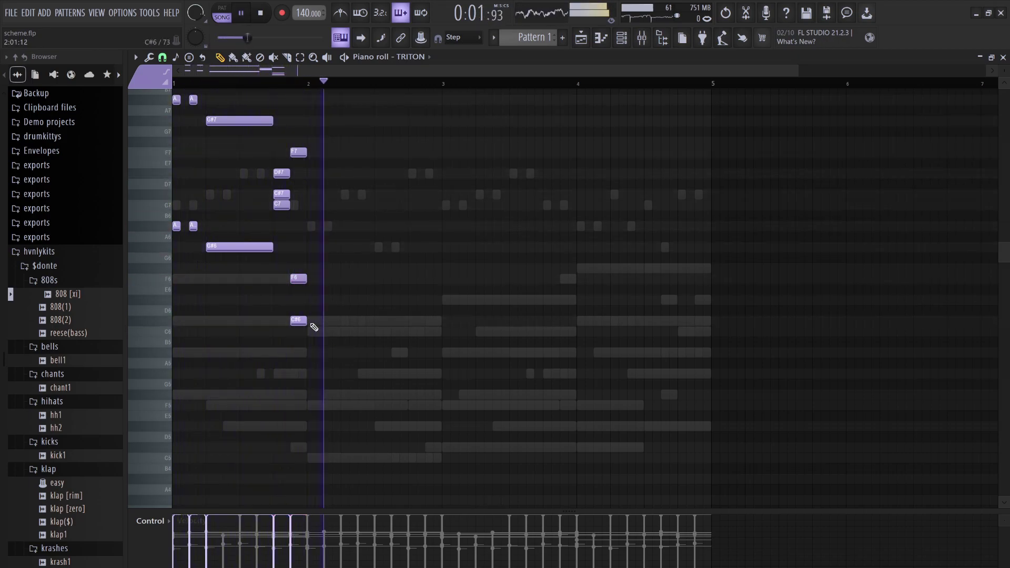
{"action": "key", "text": "space"}
{"action": "left_click_drag", "start_coordinate": [296, 277], "coordinate": [295, 244]}
{"action": "key", "text": "space"}
{"action": "key", "text": "space"}
{"action": "left_click_drag", "start_coordinate": [294, 343], "coordinate": [304, 151]}
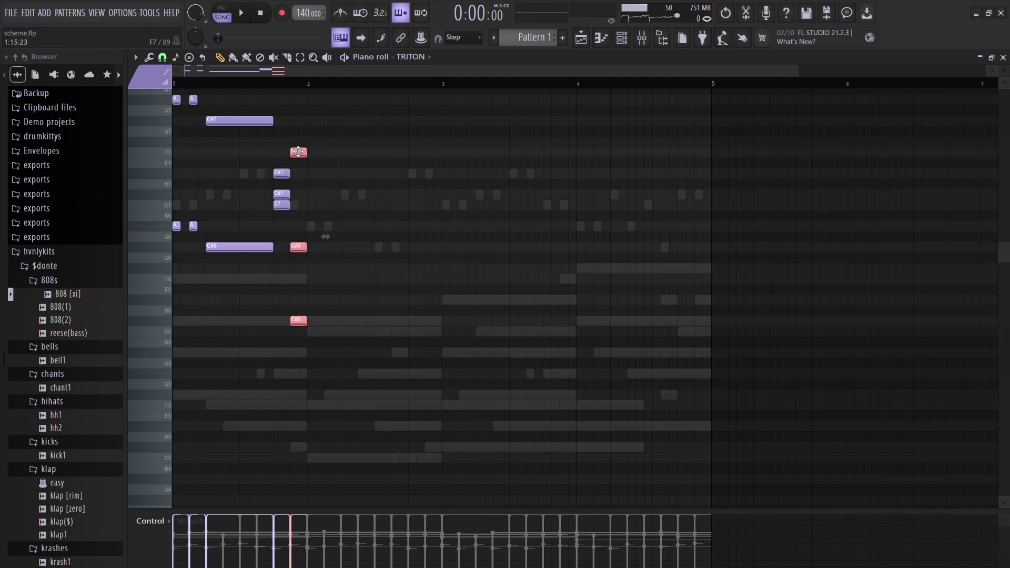
{"action": "key", "text": "space"}
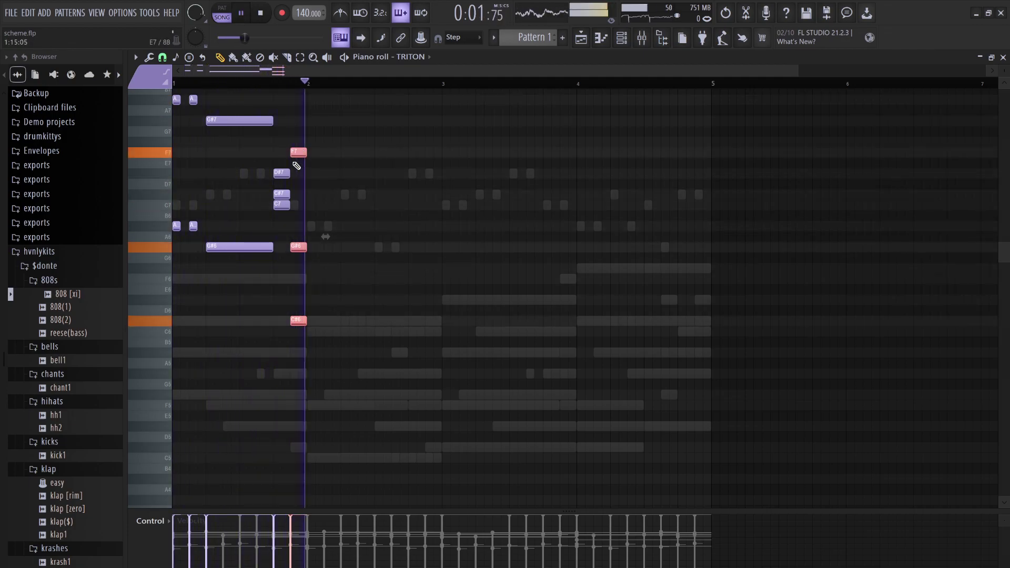
{"action": "key", "text": "space"}
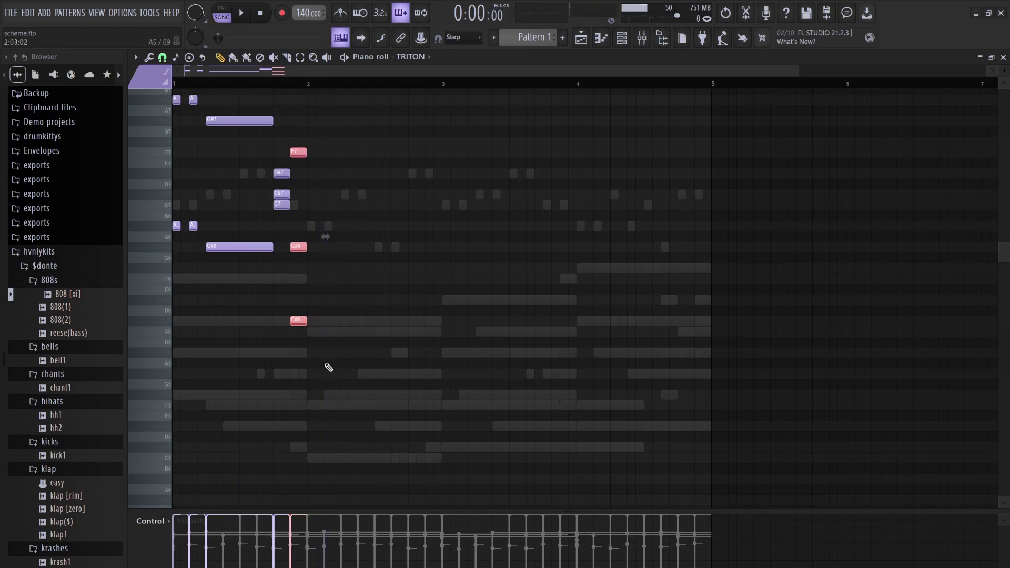
{"action": "key", "text": "space"}
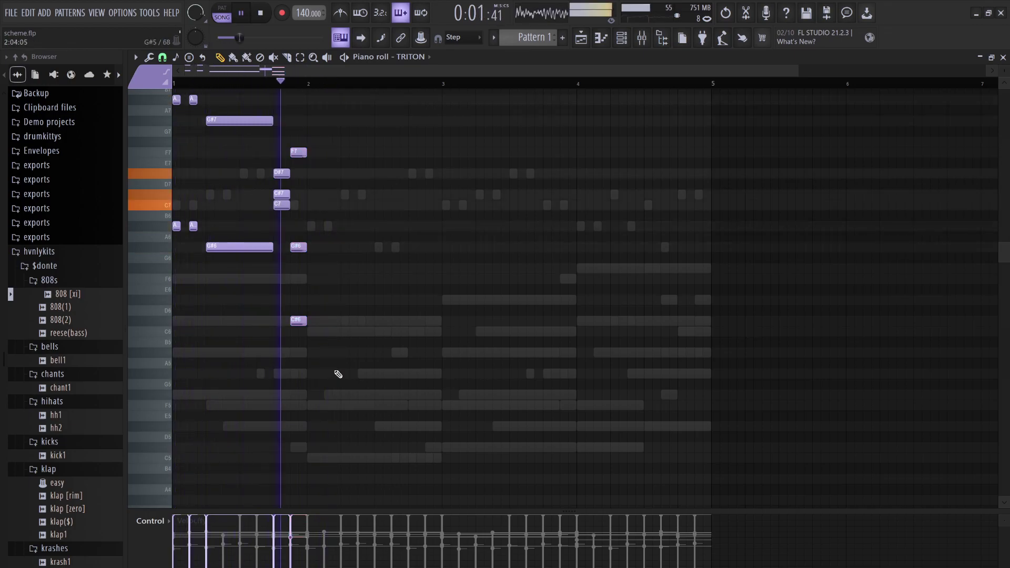
Duplicate the whole bar 1 phrase and move the copy to bar 3.
{"action": "key", "text": "ctrl+a"}
{"action": "key", "text": "ctrl+b"}
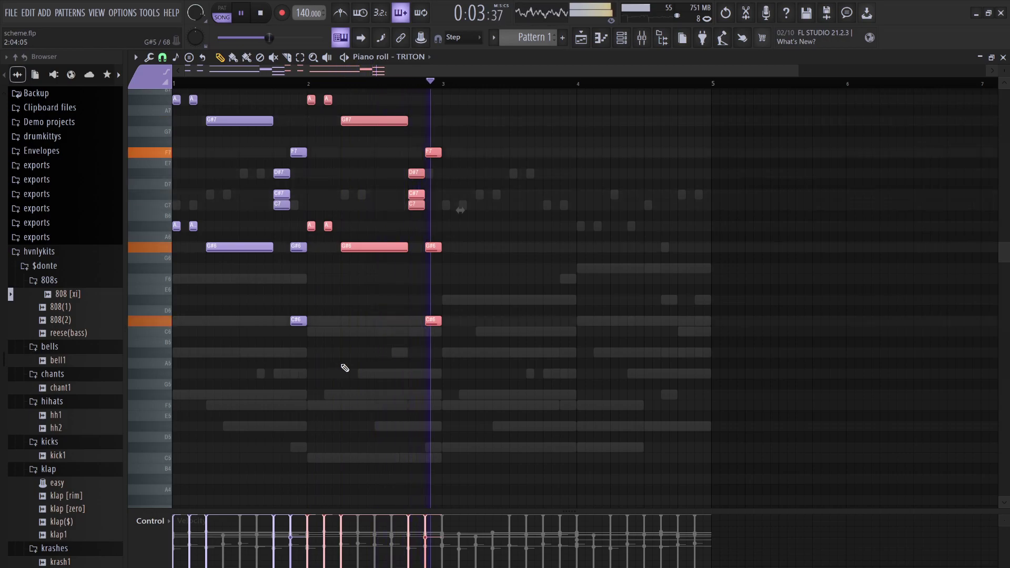
{"action": "left_click_drag", "start_coordinate": [371, 248], "coordinate": [504, 241]}
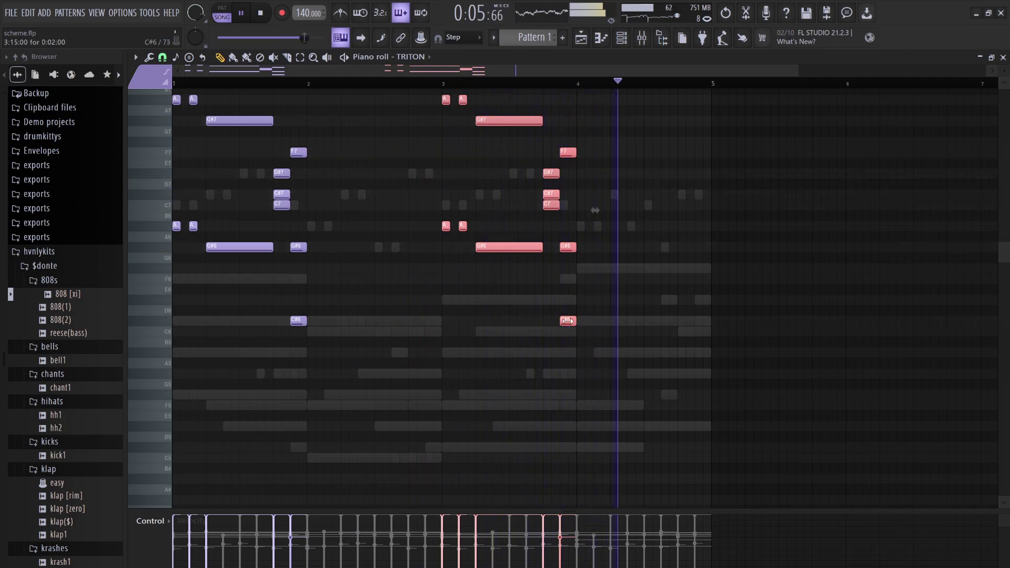
Raise the C#6 note of the closing chord in bar 3 by two octaves to C#8.
{"action": "left_click_drag", "start_coordinate": [578, 330], "coordinate": [555, 310]}
{"action": "key", "text": "ctrl+Up"}
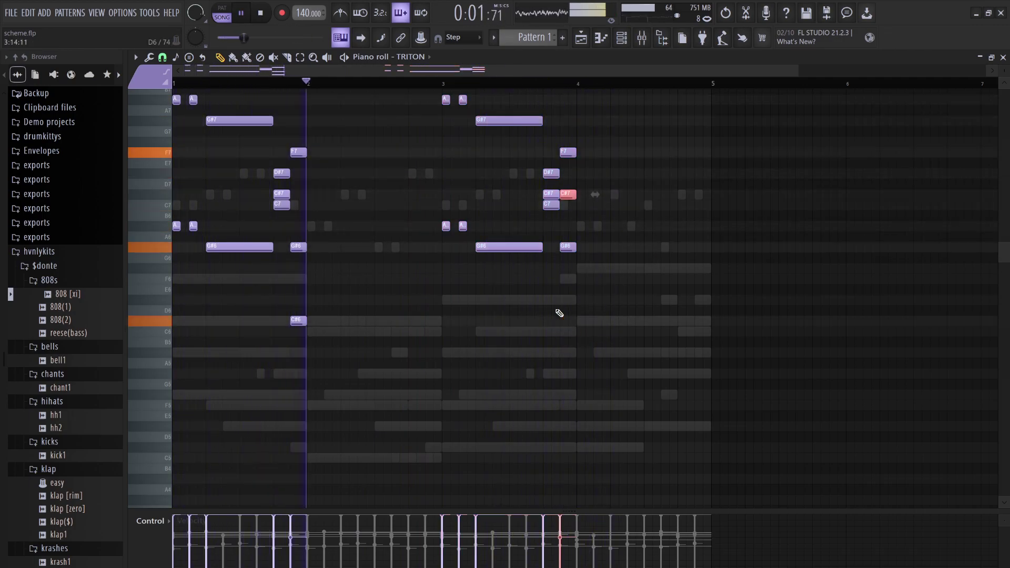
{"action": "key", "text": "ctrl+Up"}
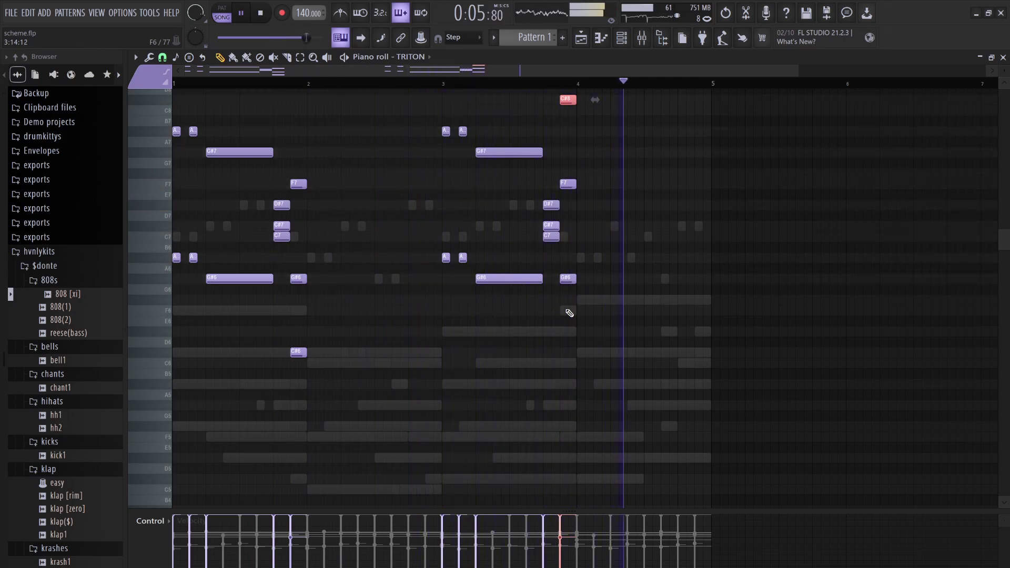
Copy the TRITON channel's flute notes into the Sampler channel directly above it.
{"action": "key", "text": "F6"}
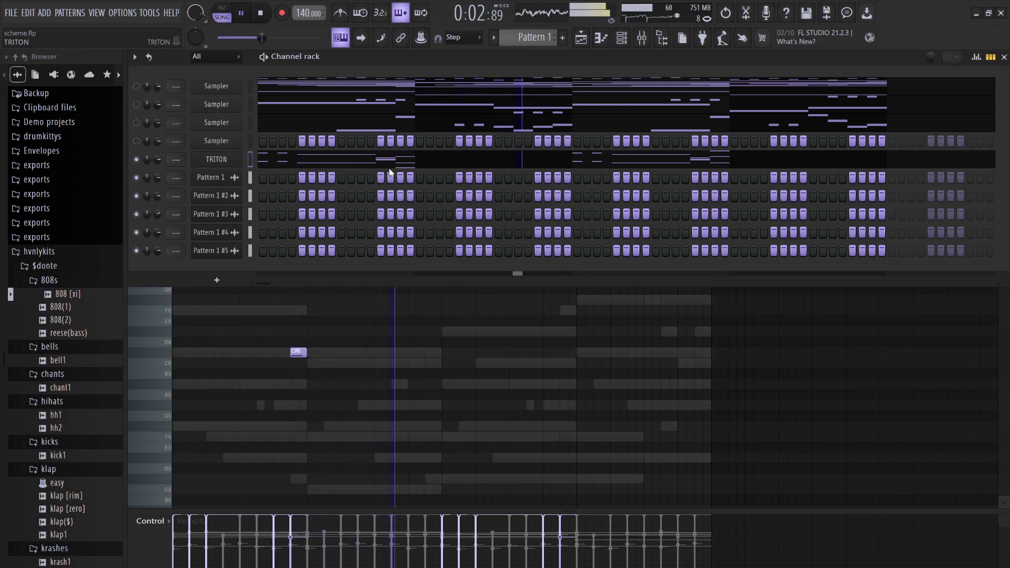
{"action": "key", "text": "ctrl+c"}
{"action": "key", "text": "Up"}
{"action": "key", "text": "ctrl+v"}
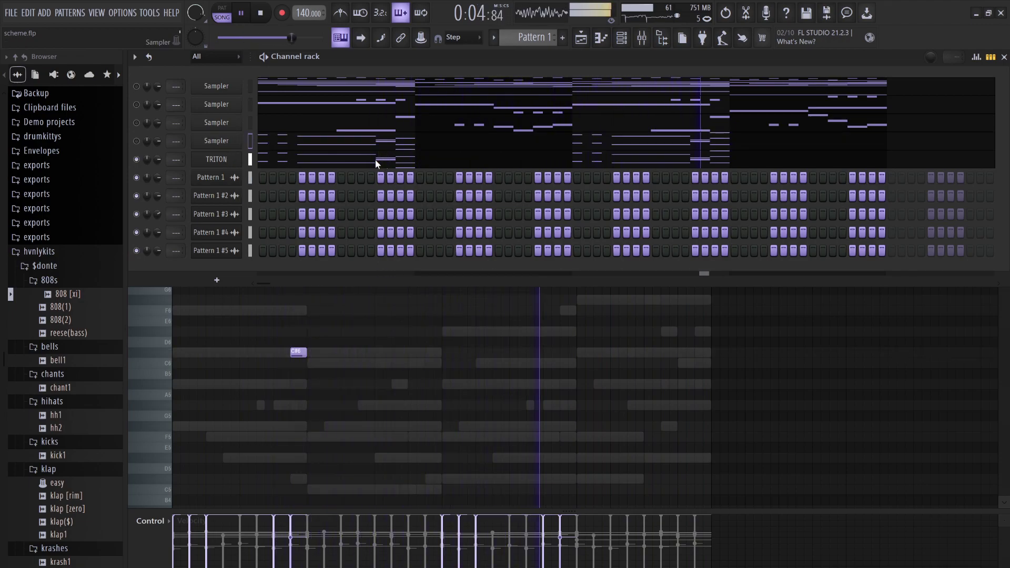
Solo the TRITON channel, switch playback to pattern mode and stop it.
{"action": "right_click", "coordinate": [137, 160]}
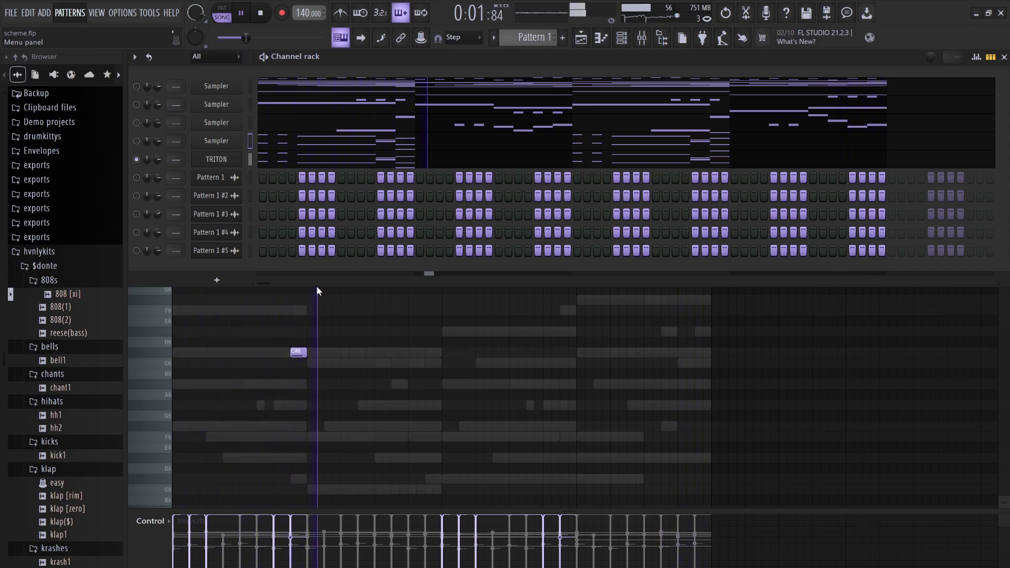
{"action": "key", "text": "l"}
{"action": "key", "text": "space"}
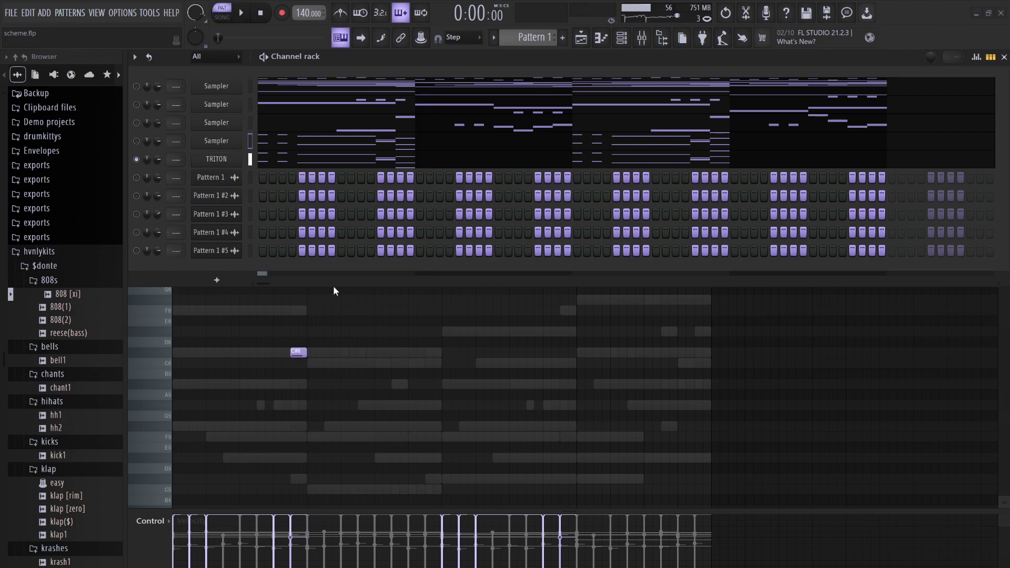
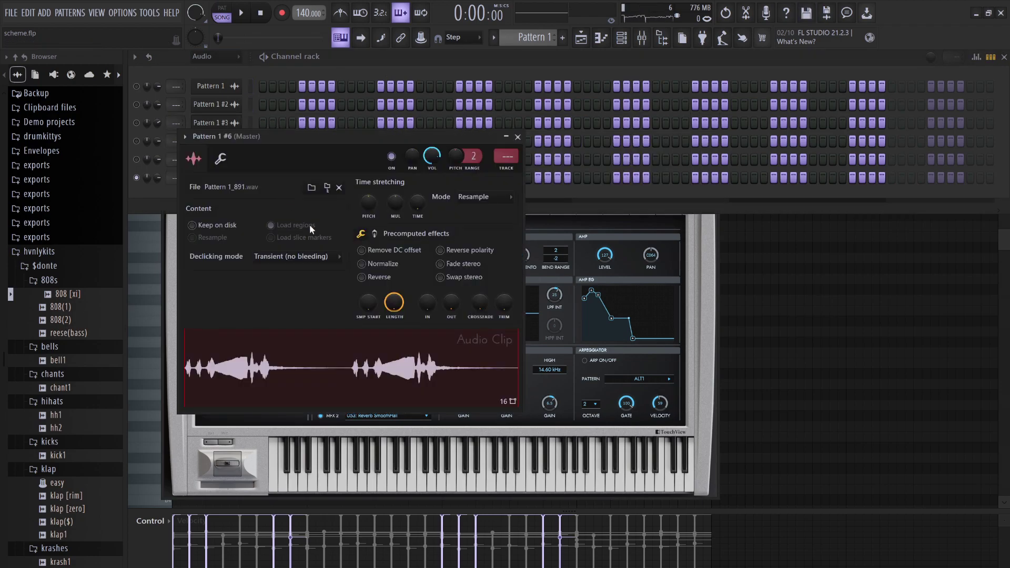
Set the Pattern 1 #6 clip's declicking mode to Generic (bleeding) and unmute the Pattern 1 to Pattern 1 #5 audio channels.
{"action": "left_click", "coordinate": [261, 306]}
{"action": "left_click", "coordinate": [138, 160]}
{"action": "left_click", "coordinate": [137, 142]}
{"action": "left_click", "coordinate": [137, 105]}
{"action": "left_click", "coordinate": [138, 124]}
{"action": "left_click", "coordinate": [137, 87]}
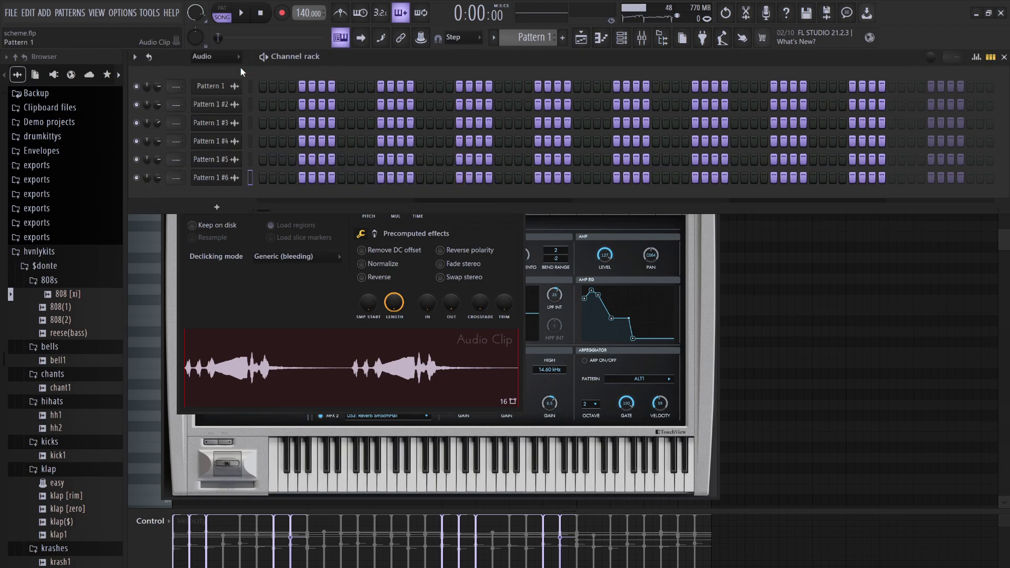
Display all channels in the channel rack and mute the TRITON channel.
{"action": "left_click", "coordinate": [218, 55]}
{"action": "left_click", "coordinate": [212, 70]}
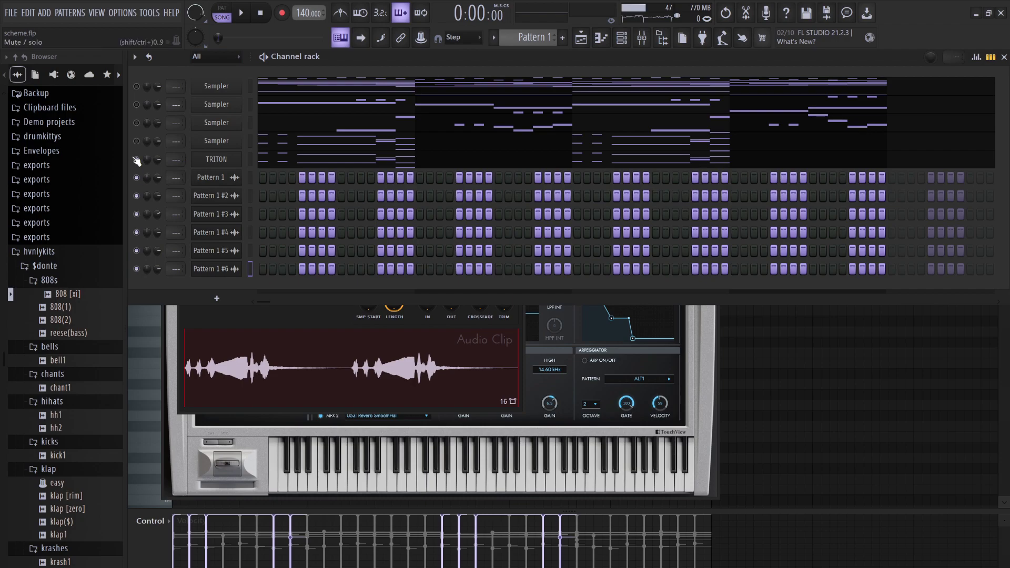
Move the Pattern 1 note clip down to Track 8 and place the Pattern 1 #6 audio clip at bar 1 of Track 6.
{"action": "left_click", "coordinate": [592, 34]}
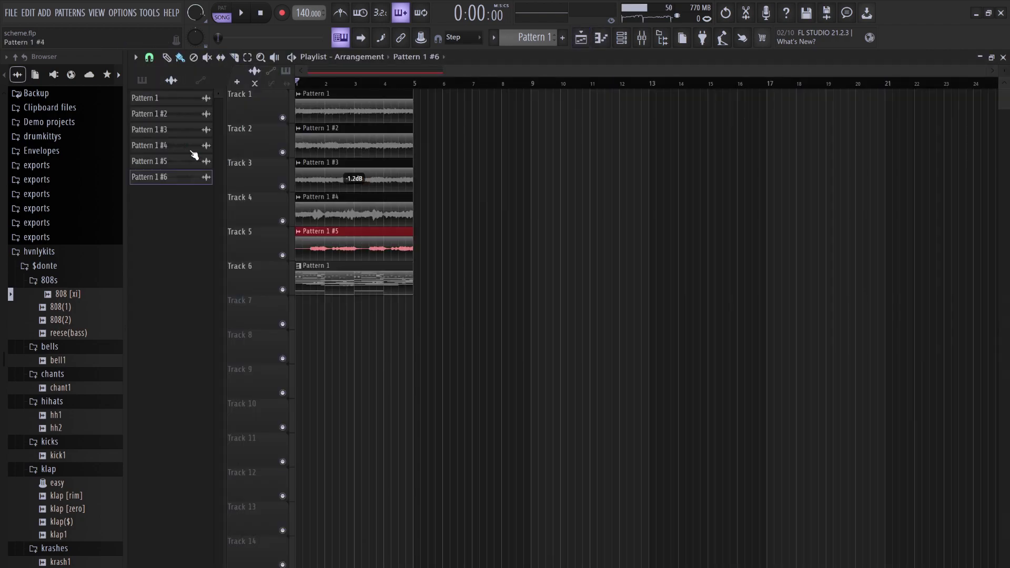
{"action": "left_click", "coordinate": [307, 355]}
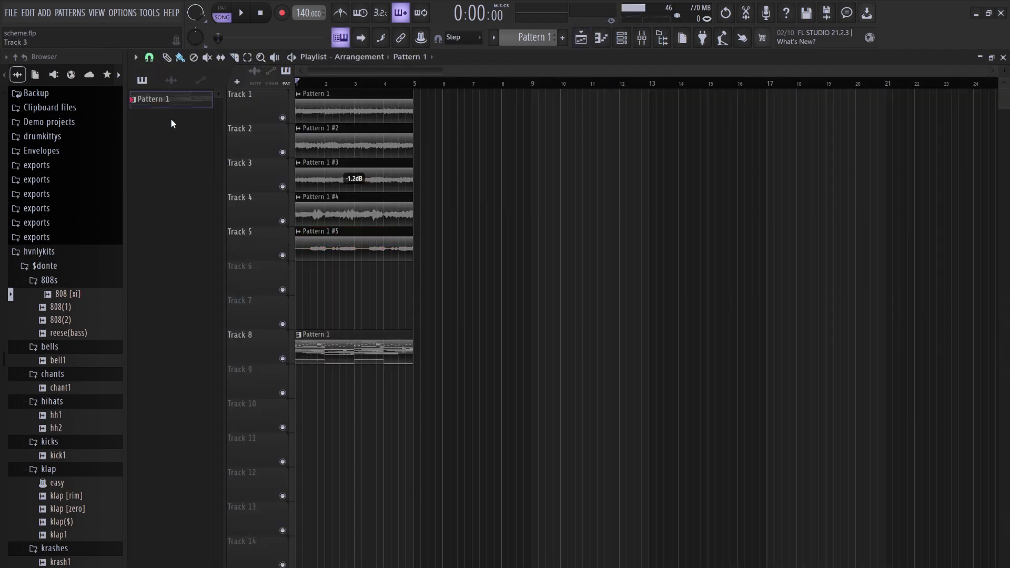
{"action": "left_click", "coordinate": [172, 80]}
{"action": "left_click_drag", "start_coordinate": [178, 179], "coordinate": [307, 297]}
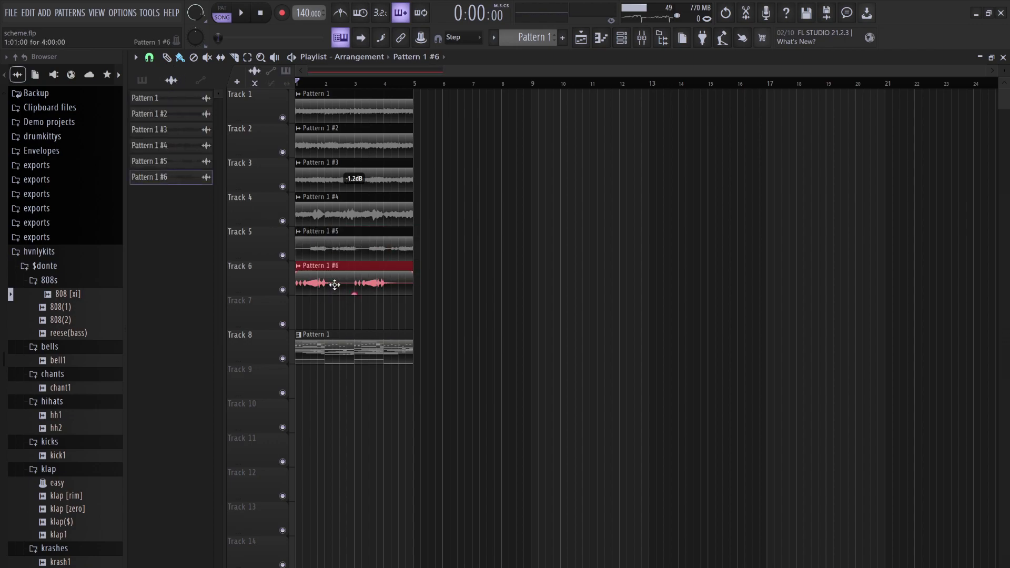
Reverse the Pattern 1 #6 audio clip on Track 6 and audition it with the other layers.
{"action": "double_click", "coordinate": [399, 278]}
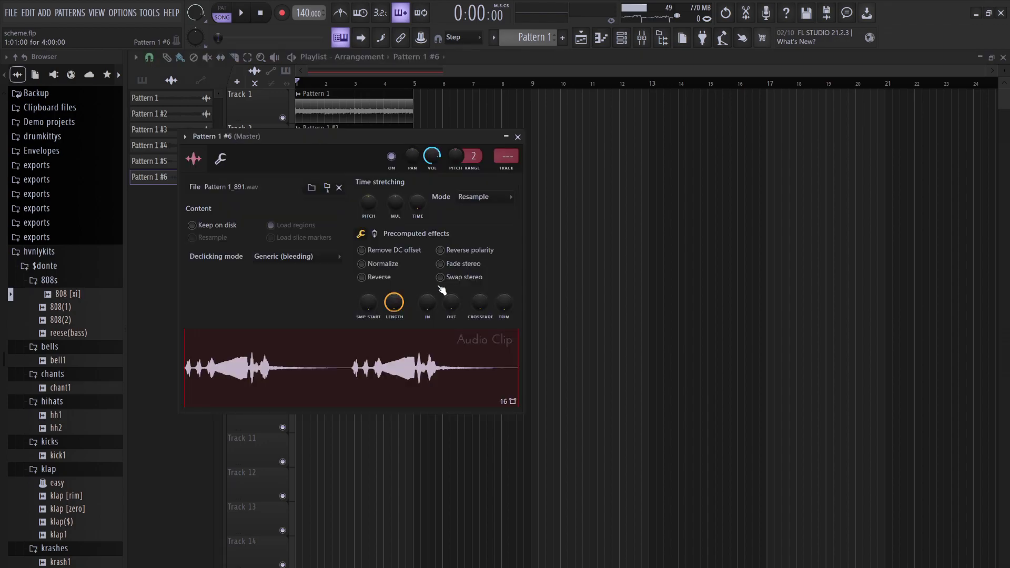
{"action": "left_click", "coordinate": [379, 281]}
{"action": "key", "text": "space"}
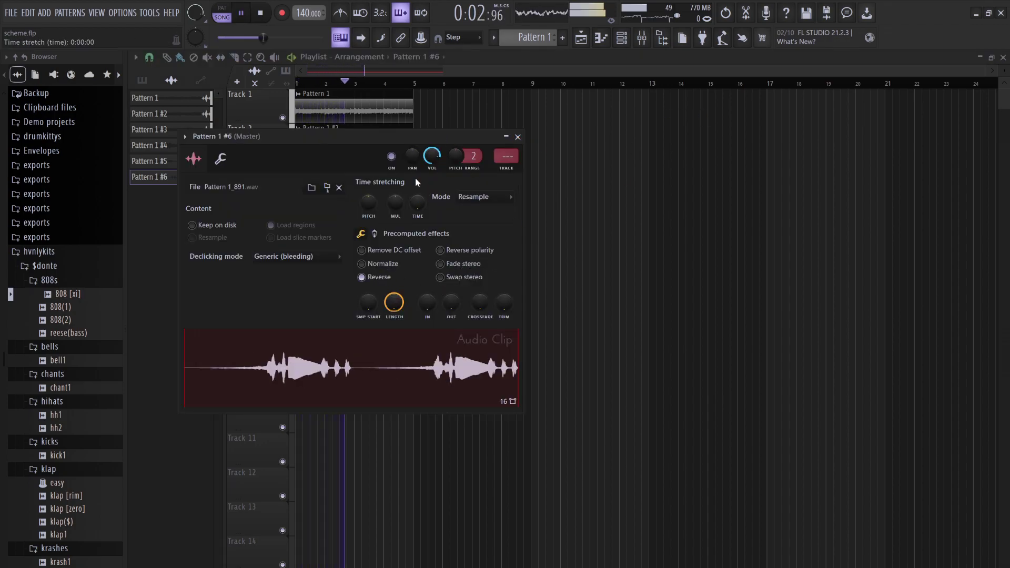
{"action": "key", "text": "space"}
Raise the Pattern 1 #6 clip's pitch, set its stretch mode to Auto and play the arrangement.
{"action": "left_click_drag", "start_coordinate": [373, 205], "coordinate": [372, 158]}
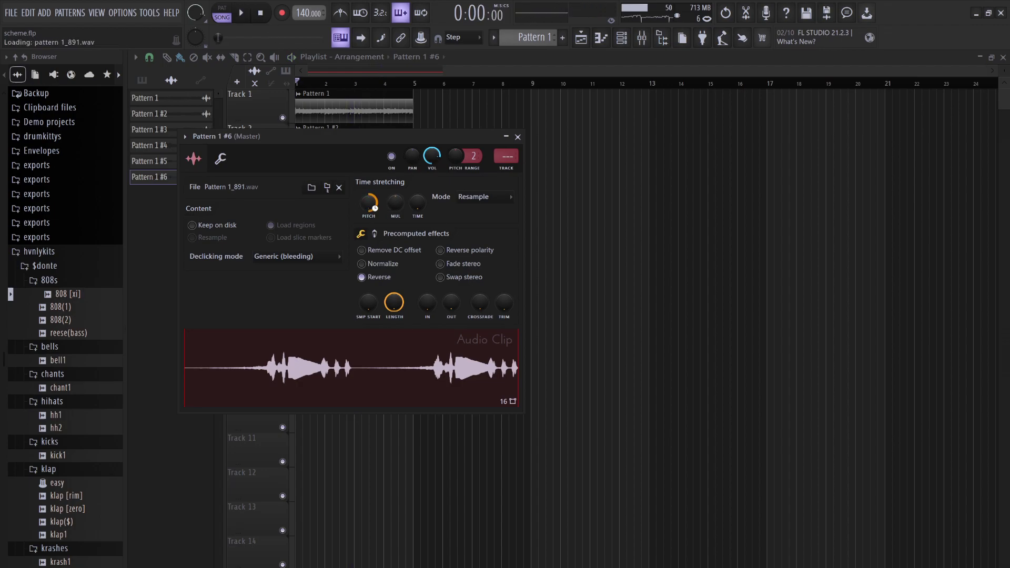
{"action": "key", "text": "space"}
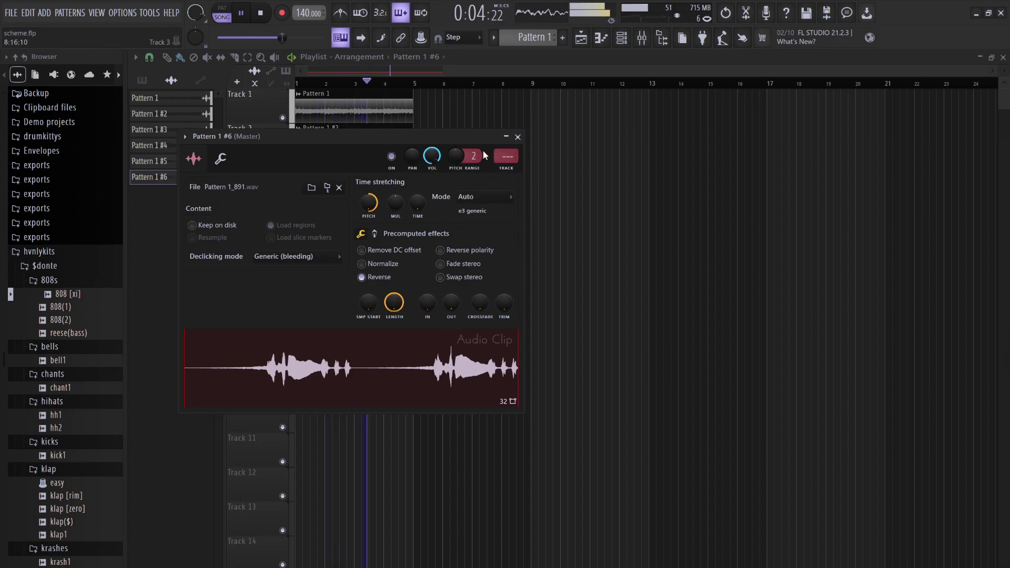
{"action": "key", "text": "Escape"}
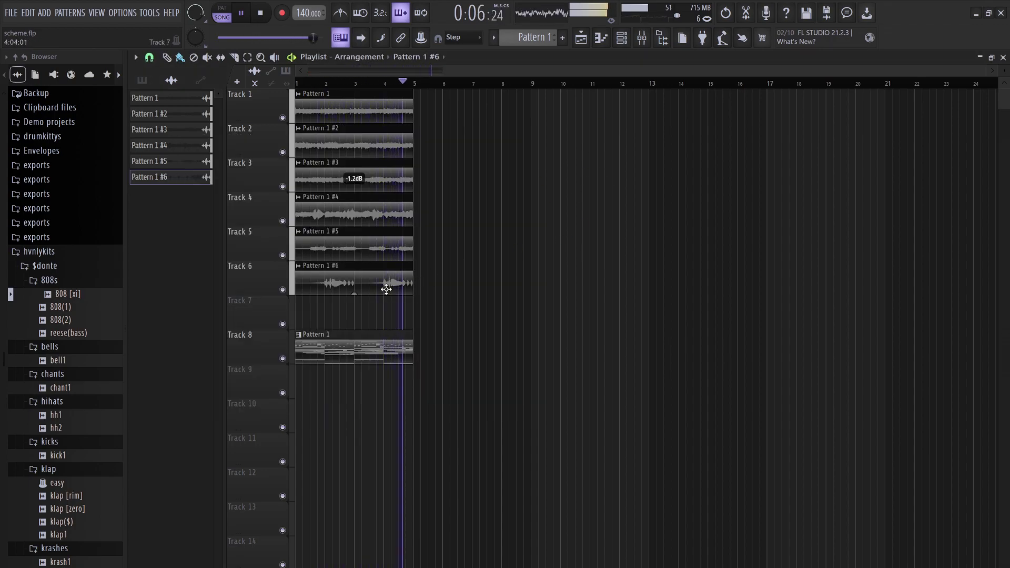
Lower the Track 6 clip's volume to -4.3 dB and stop playback.
{"action": "left_click_drag", "start_coordinate": [353, 293], "coordinate": [354, 293]}
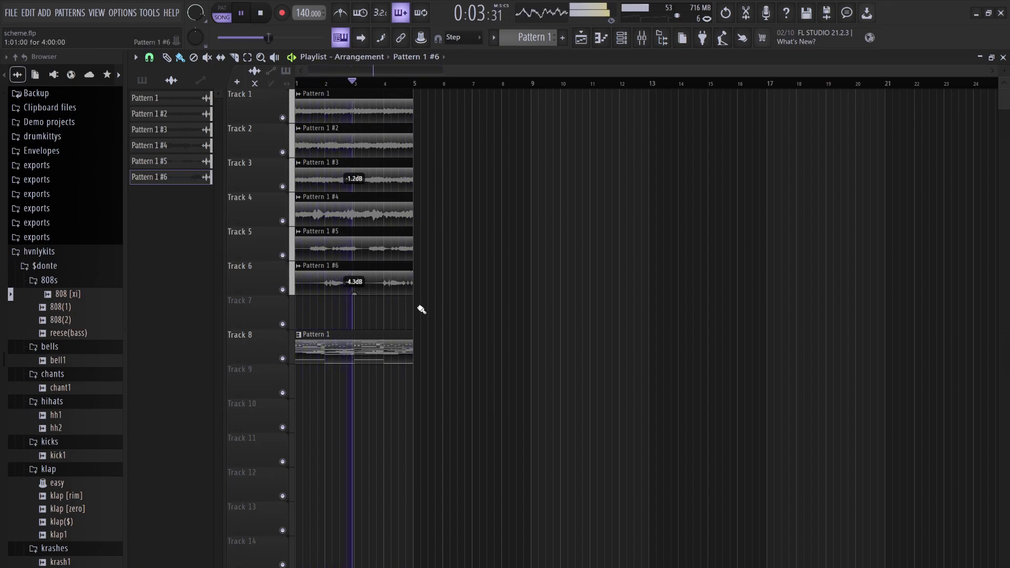
{"action": "left_click", "coordinate": [392, 311]}
{"action": "key", "text": "space"}
Copy the Pattern 1 #6 clip to Track 7 and make the Track 6 clip unique.
{"action": "left_click_drag", "start_coordinate": [399, 310], "coordinate": [303, 306]}
{"action": "right_click", "coordinate": [346, 306]}
{"action": "left_click", "coordinate": [334, 282]}
{"action": "left_click_drag", "start_coordinate": [371, 312], "coordinate": [284, 314]}
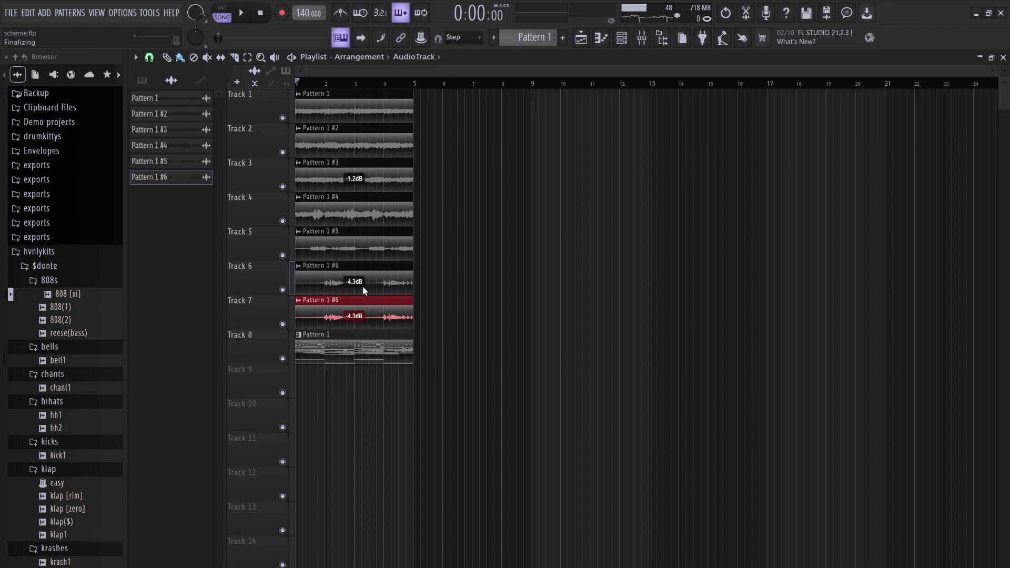
Set the unique Track 6 clip's pitch shift to -1200 cents and play the arrangement.
{"action": "left_click", "coordinate": [377, 281]}
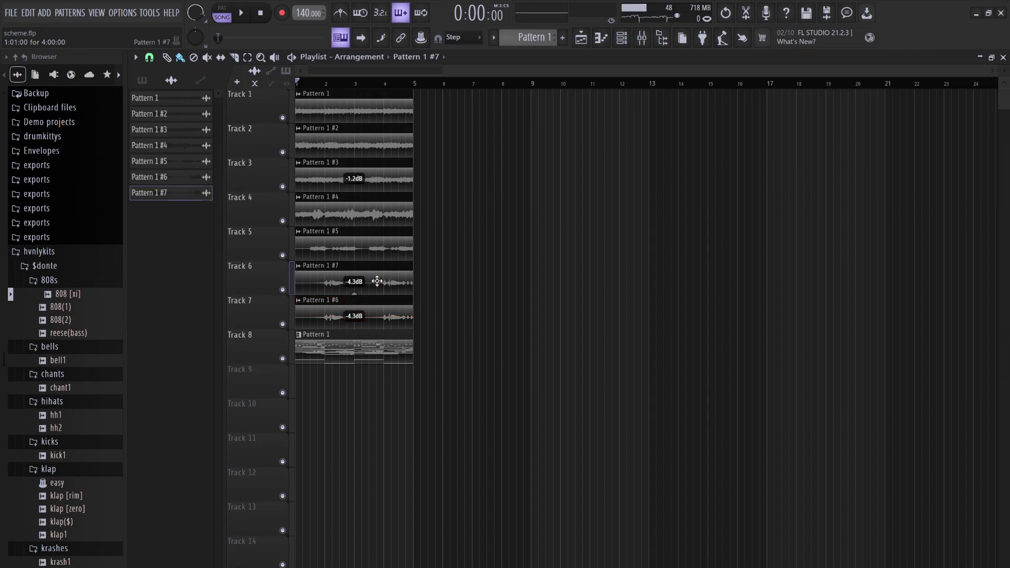
{"action": "double_click", "coordinate": [377, 281]}
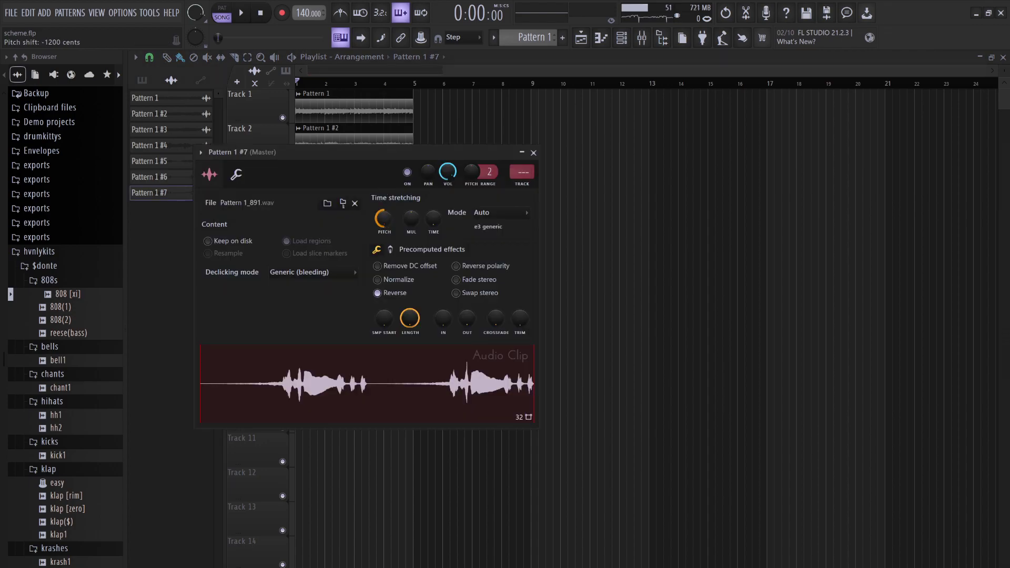
{"action": "key", "text": "space"}
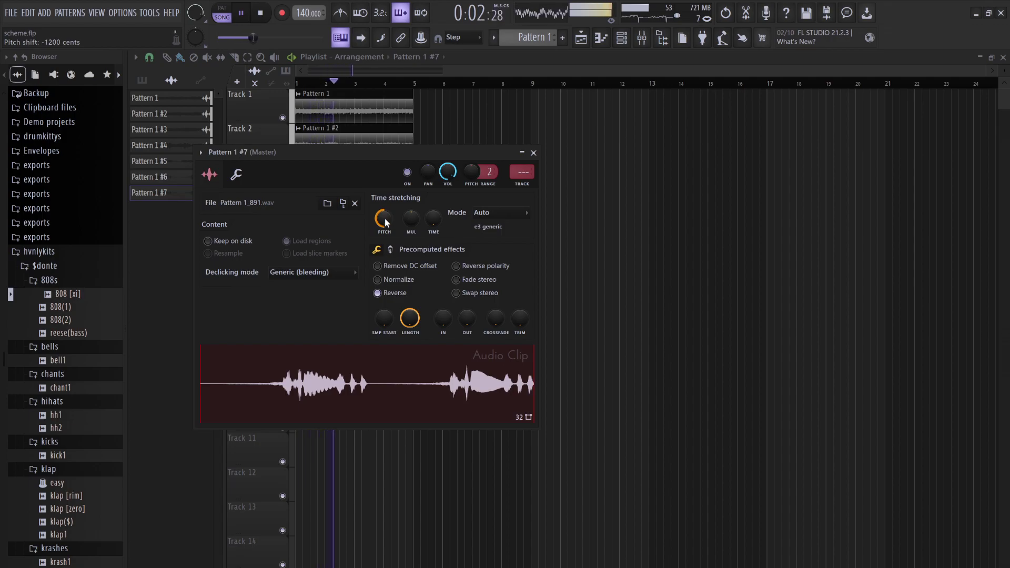
{"action": "key", "text": "Escape"}
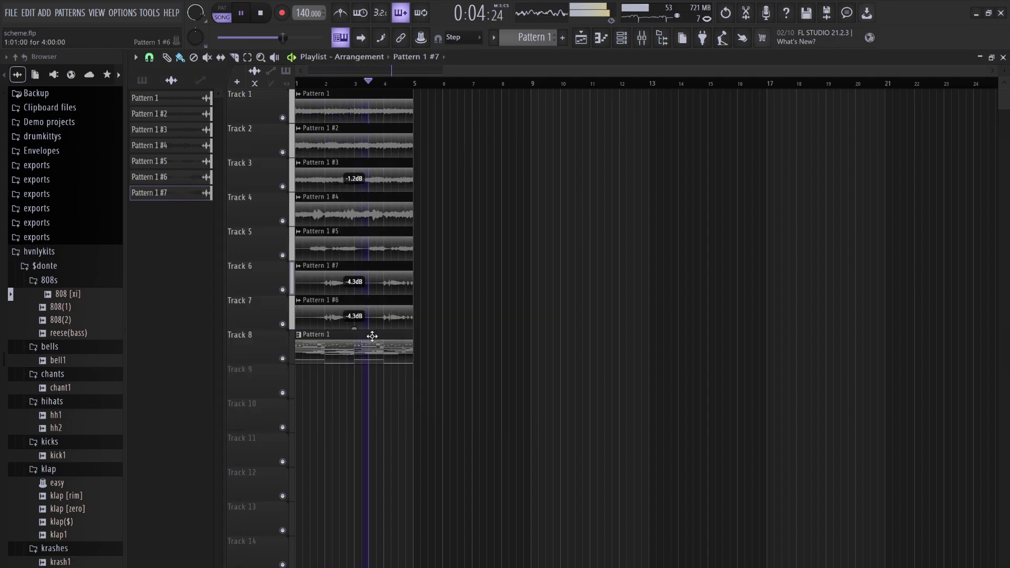
Move the Pattern 1 note clip down to Track 9 and place a copy of the Pattern 1 #7 audio clip on Track 8.
{"action": "left_click_drag", "start_coordinate": [354, 382], "coordinate": [355, 387]}
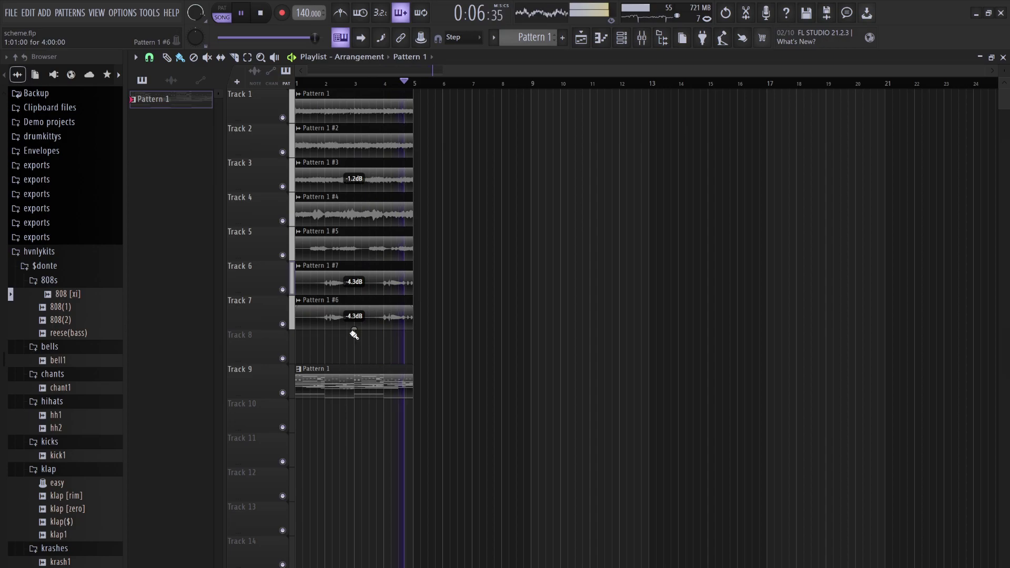
{"action": "mouse_move", "coordinate": [322, 342]}
{"action": "left_mouse_down"}
{"action": "mouse_move", "coordinate": [372, 337]}
{"action": "mouse_move", "coordinate": [322, 352]}
{"action": "left_mouse_up"}
{"action": "right_click", "coordinate": [323, 351]}
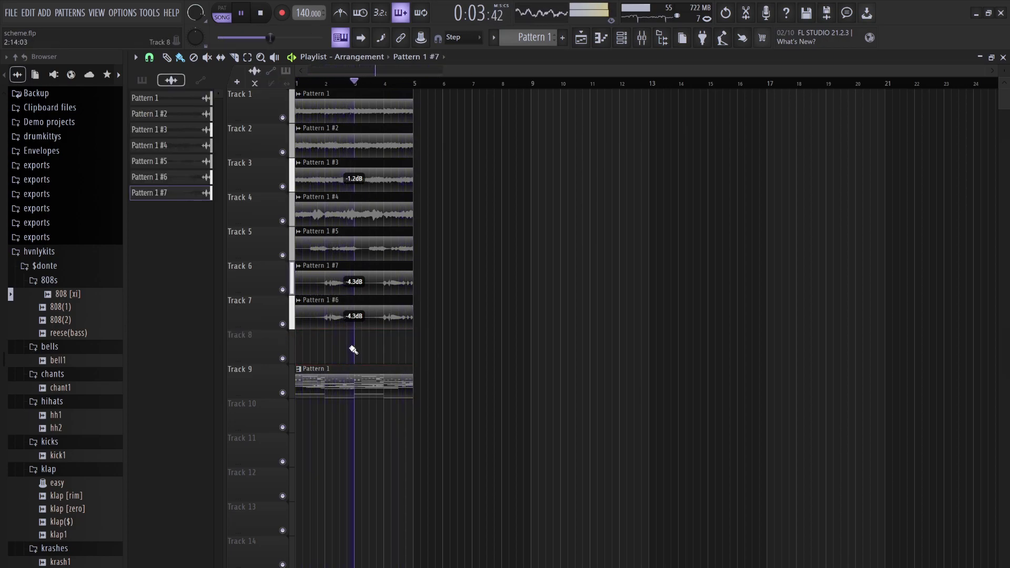
{"action": "left_click_drag", "start_coordinate": [350, 341], "coordinate": [293, 335]}
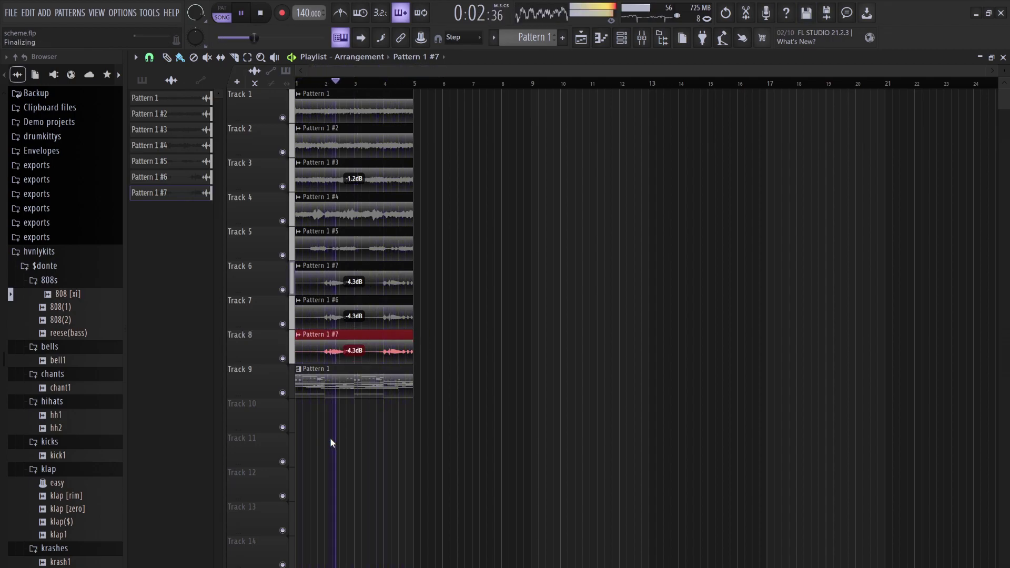
Make the Track 8 clip unique, turn off its Reverse option and reset its pitch shift to 0 cents.
{"action": "left_click", "coordinate": [347, 352]}
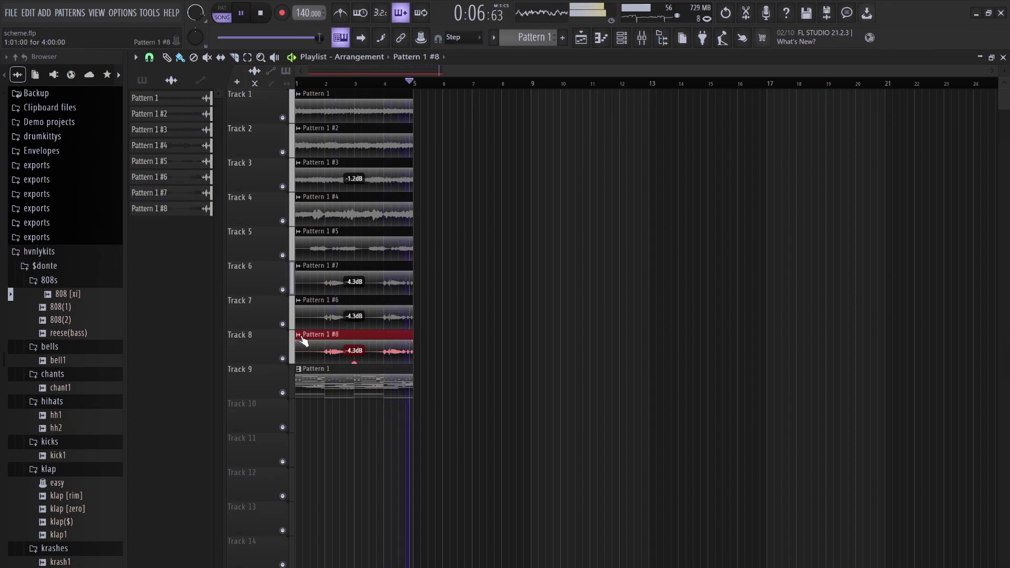
{"action": "double_click", "coordinate": [334, 339]}
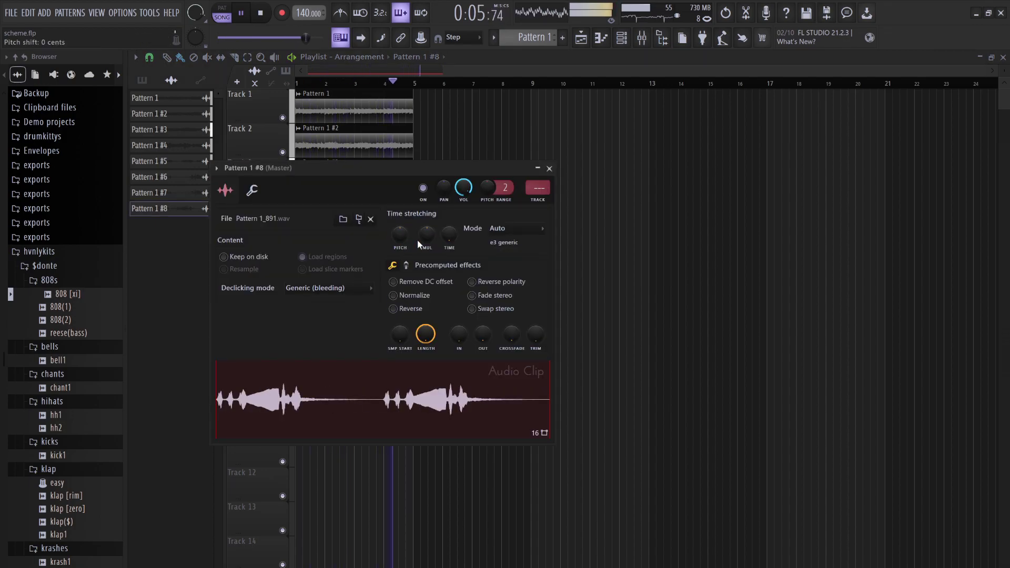
{"action": "key", "text": "Escape"}
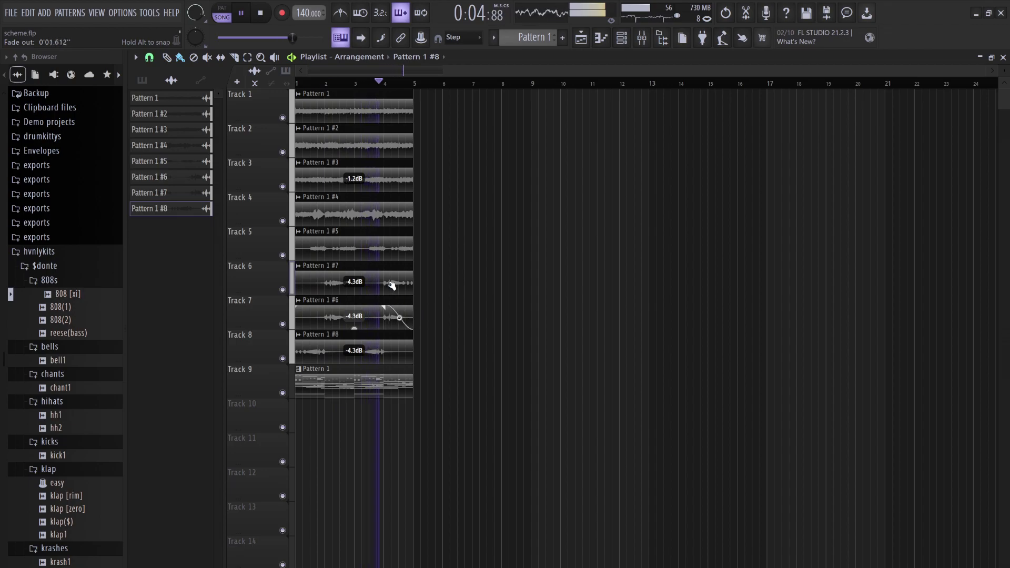
Reorder the flute clips so Pattern 1 #8 sits on Track 6, #7 on Track 7 and #6 on Track 8, all at bar 1.
{"action": "left_click_drag", "start_coordinate": [389, 340], "coordinate": [544, 340]}
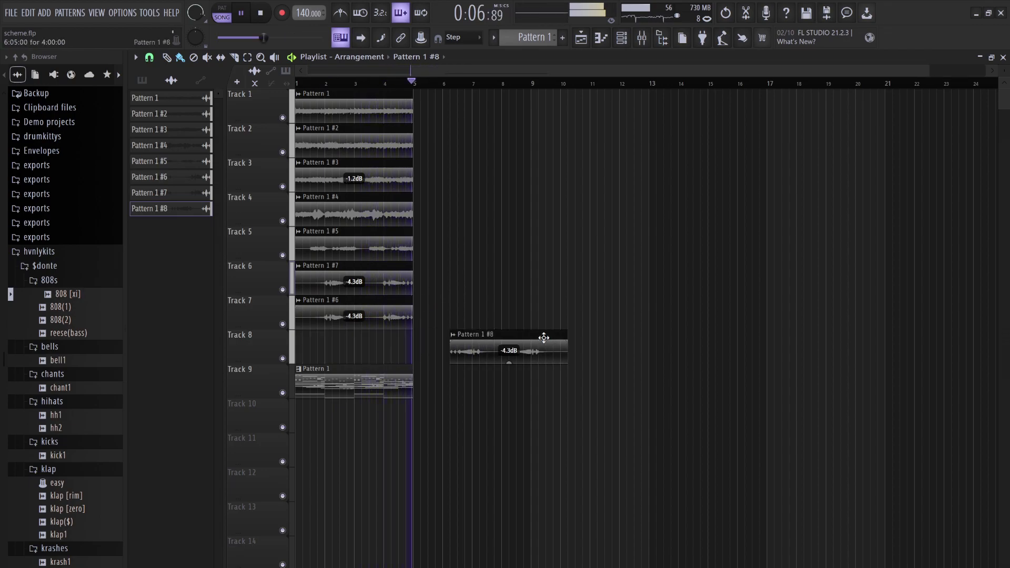
{"action": "left_click_drag", "start_coordinate": [396, 298], "coordinate": [383, 278]}
{"action": "key", "text": "shift+Down"}
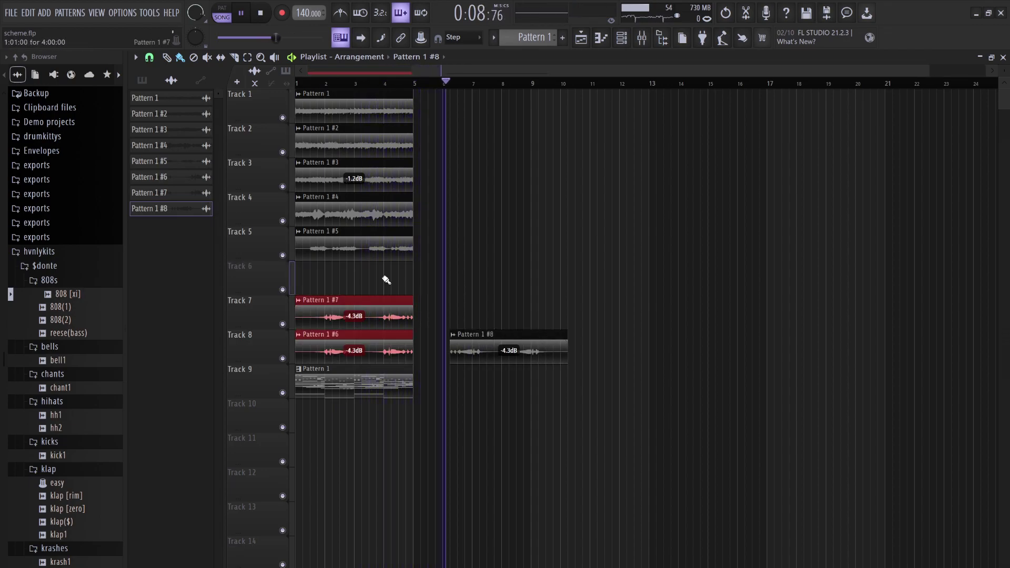
{"action": "left_click_drag", "start_coordinate": [465, 332], "coordinate": [308, 264]}
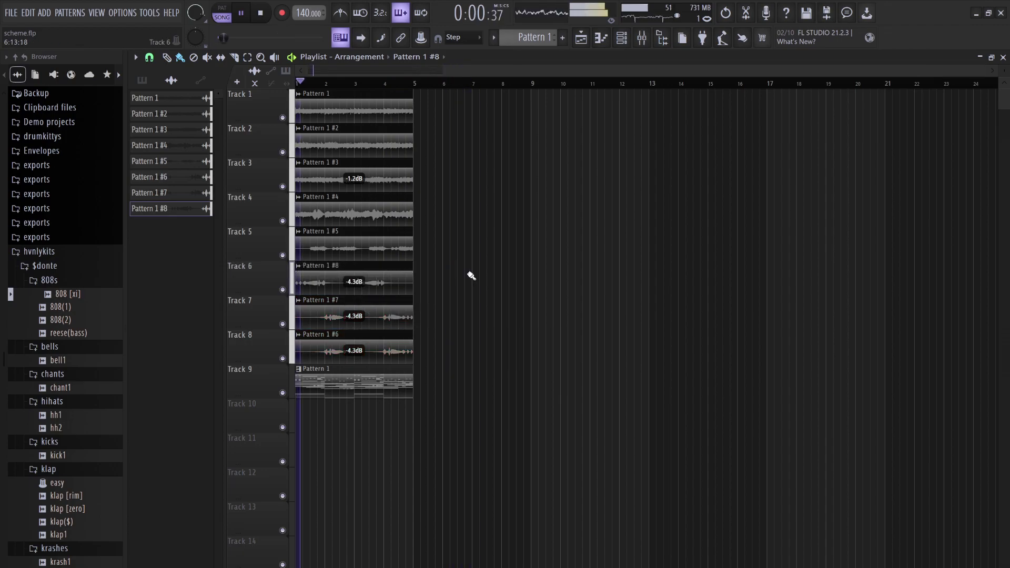
Display all channels in the channel rack and select the audio channels Pattern 1 through Pattern 1 #8.
{"action": "left_click", "coordinate": [624, 35]}
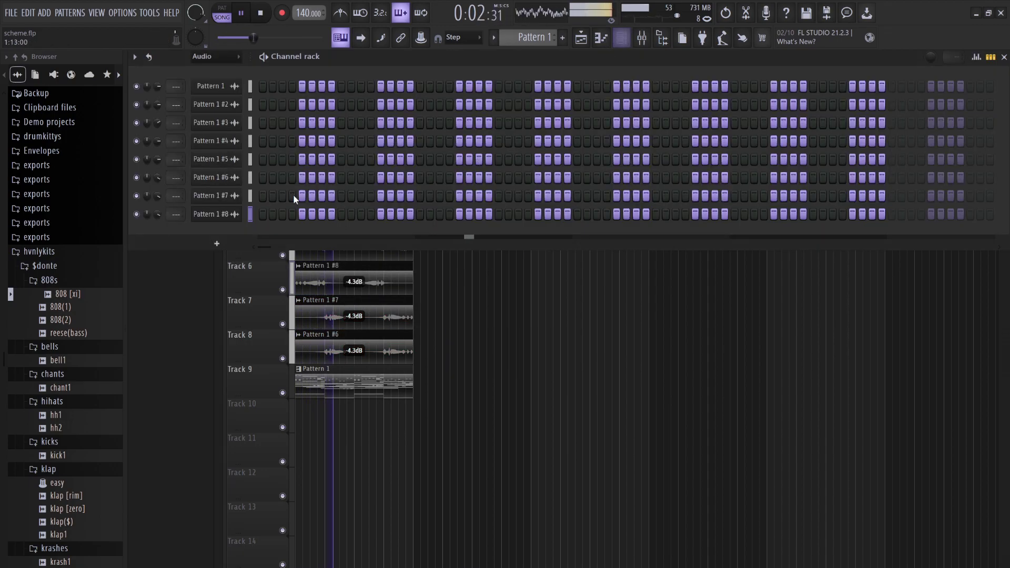
{"action": "left_click", "coordinate": [213, 62]}
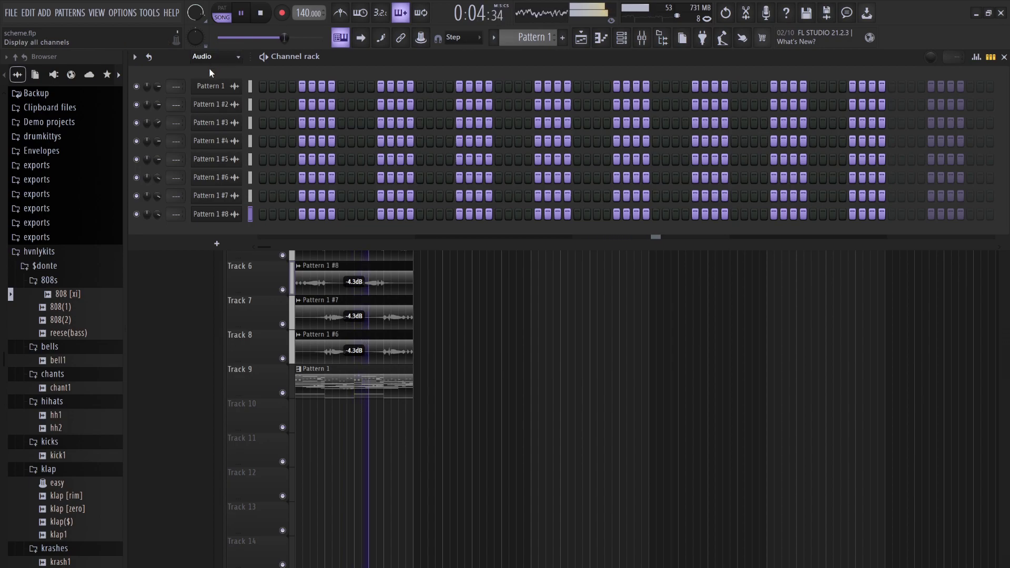
{"action": "left_click", "coordinate": [209, 68]}
{"action": "left_click_drag", "start_coordinate": [250, 181], "coordinate": [250, 303]}
{"action": "right_click", "coordinate": [249, 198]}
Link the selected audio channels to mixer tracks starting at Insert 1 and route those eight tracks only to Insert 9.
{"action": "left_click", "coordinate": [645, 40]}
{"action": "left_click", "coordinate": [642, 38]}
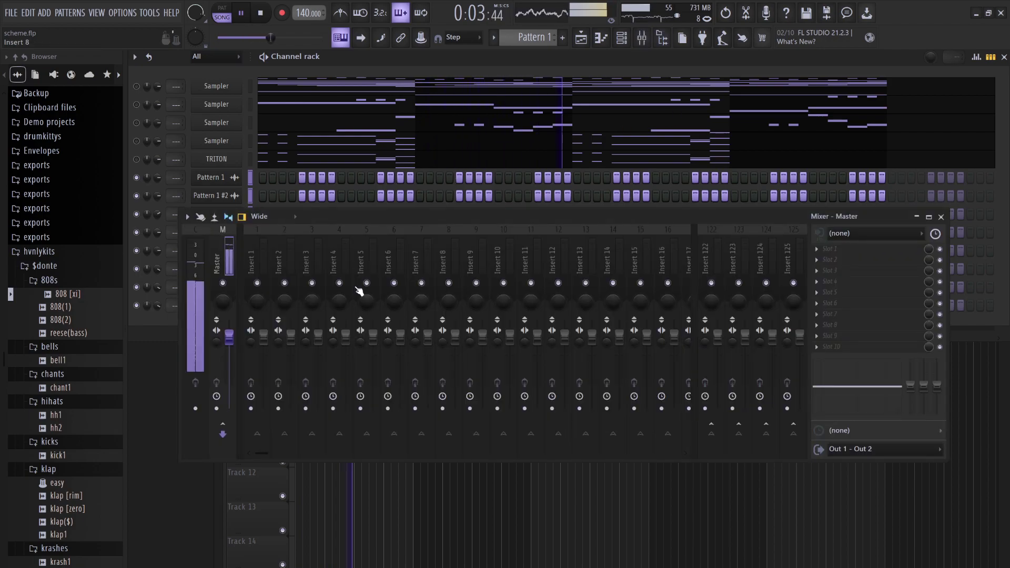
{"action": "left_click", "coordinate": [261, 253]}
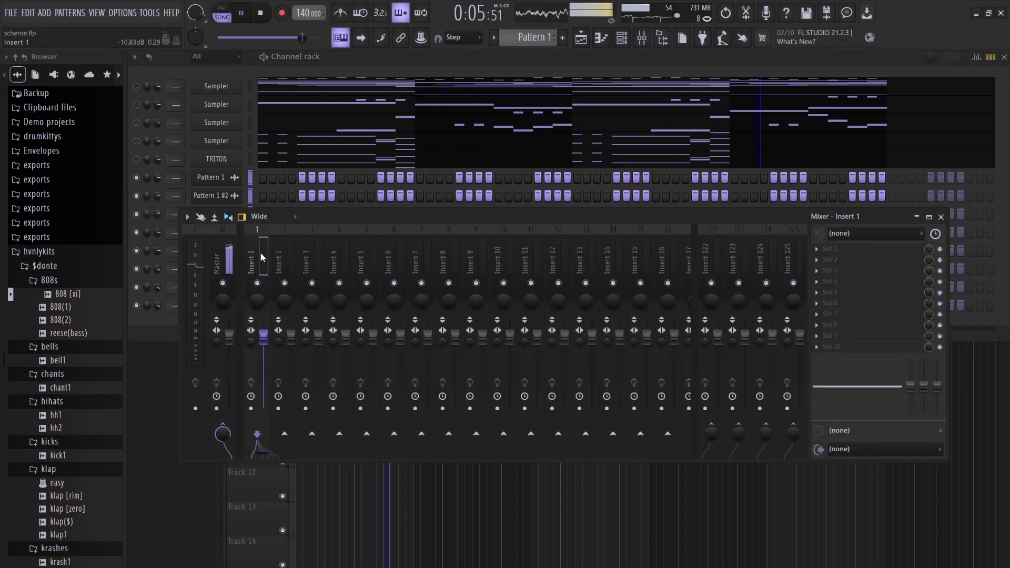
{"action": "key", "text": "ctrl+shift+l"}
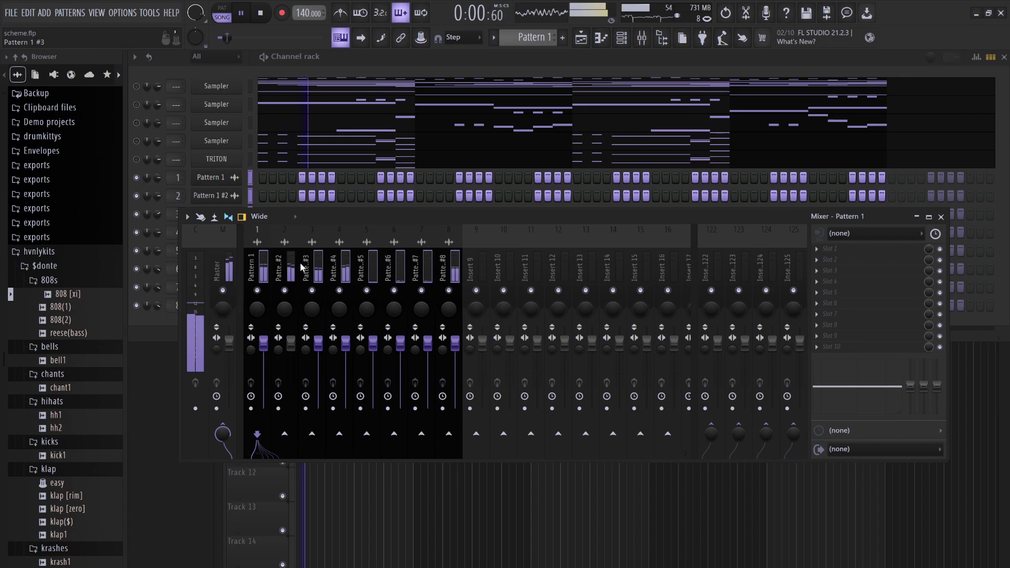
{"action": "left_click", "coordinate": [469, 255]}
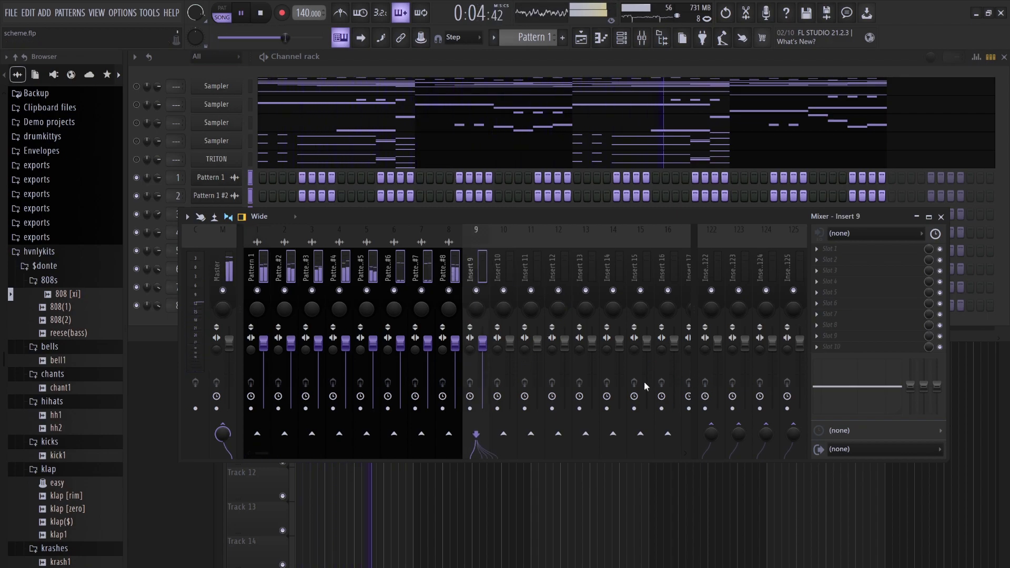
Try a Fruity parametric EQ 2 low cut on the Master, and add a Fruity soft clipper there with post gain at 77%.
{"action": "left_click", "coordinate": [216, 269]}
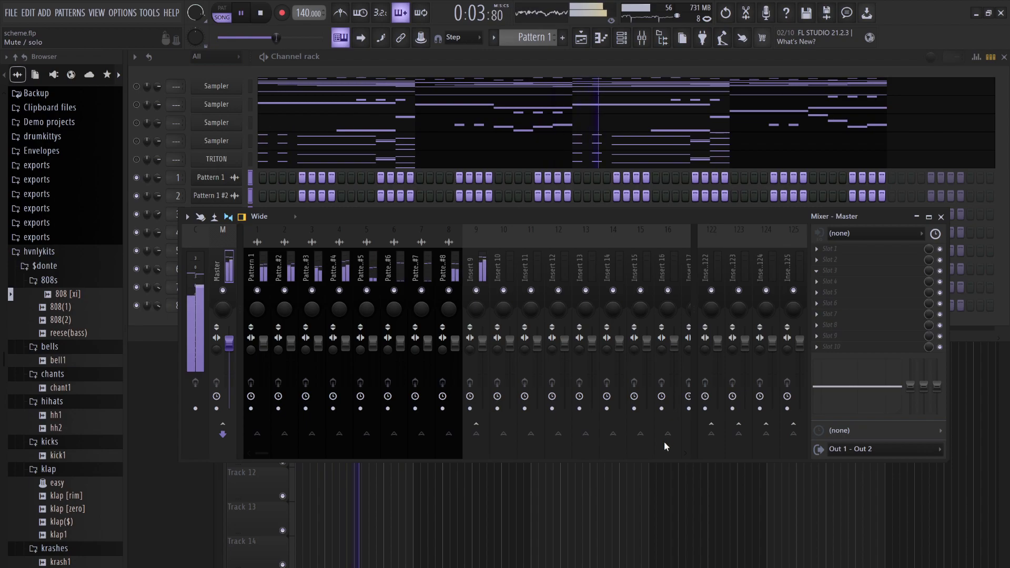
{"action": "key", "text": "ctrl+z"}
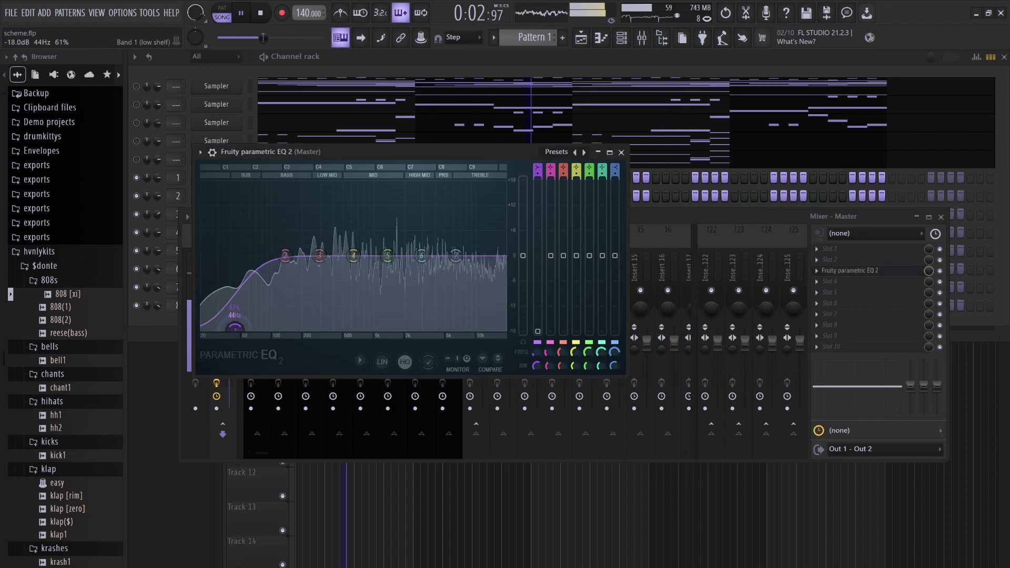
{"action": "left_click", "coordinate": [820, 277]}
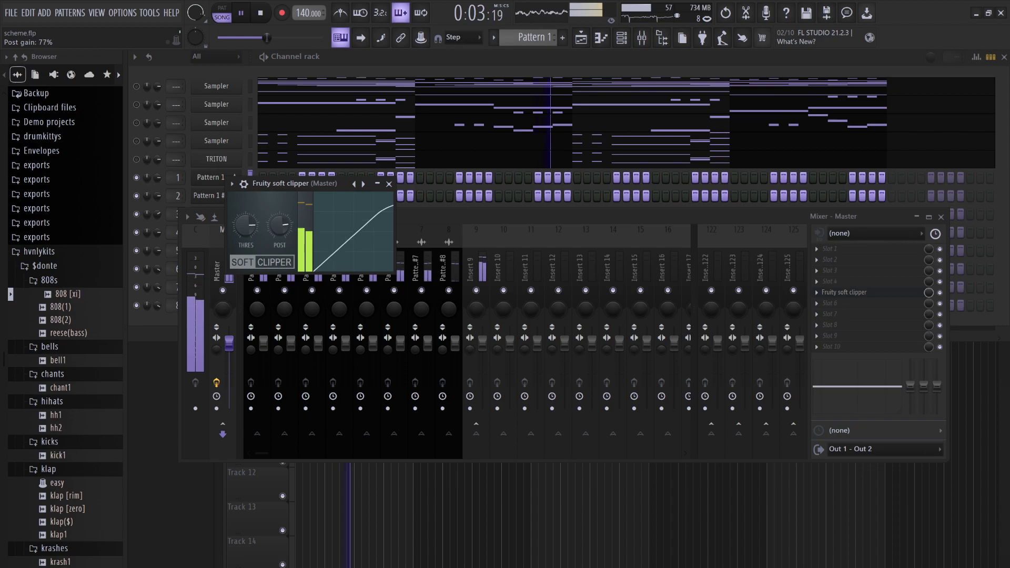
Select the mixer tracks Pattern 1 #2 through #8 and pull their volume faders all the way down.
{"action": "left_click_drag", "start_coordinate": [454, 232], "coordinate": [455, 266]}
{"action": "left_click", "coordinate": [286, 279]}
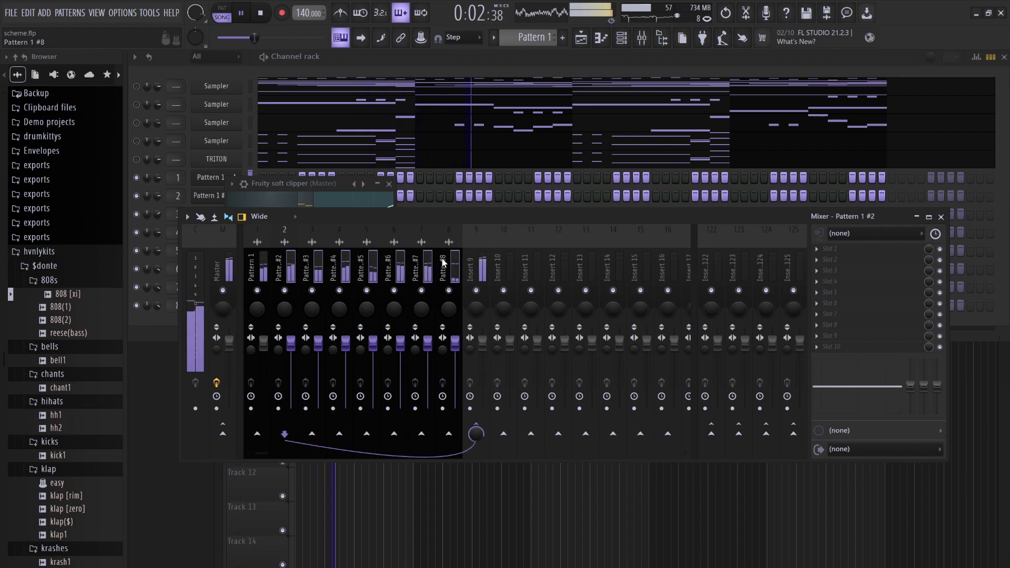
{"action": "left_click_drag", "start_coordinate": [322, 342], "coordinate": [318, 408]}
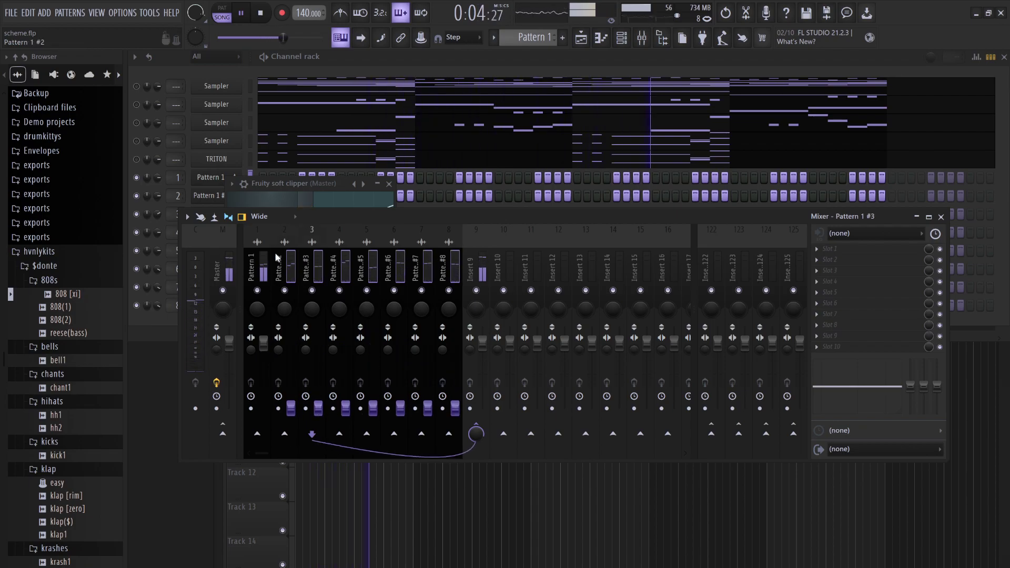
Adjust the stereo separation of the Pattern 1 mixer track and add a Fruity parametric EQ 2 in its slot 5.
{"action": "left_click", "coordinate": [263, 345]}
{"action": "left_click_drag", "start_coordinate": [251, 350], "coordinate": [252, 337]}
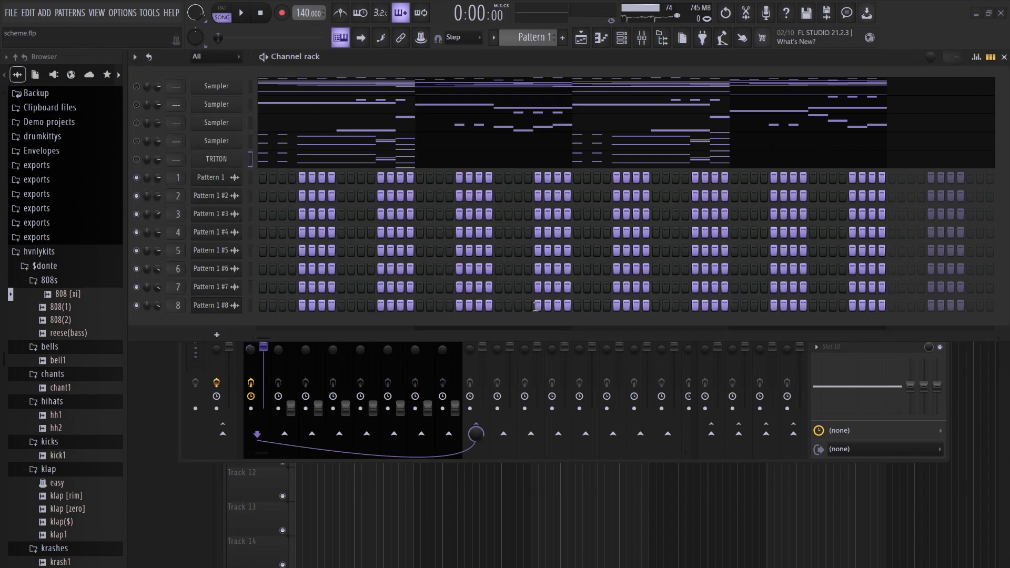
{"action": "left_click", "coordinate": [268, 345]}
{"action": "key", "text": "space"}
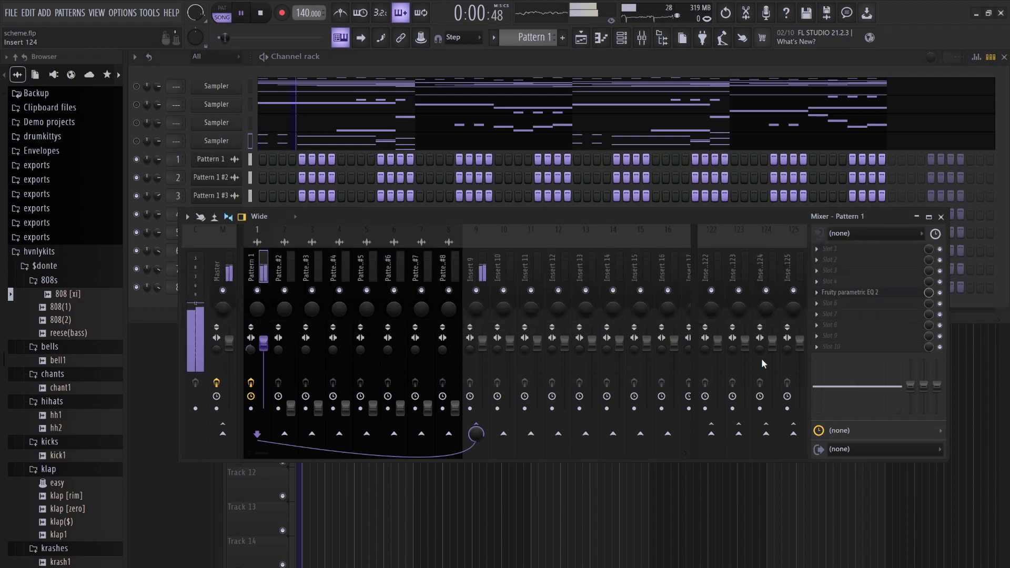
In Pattern 1's EQ, cut the lows with band 1 and boost the low mids with band 4 and the high mids with band 5.
{"action": "left_click", "coordinate": [850, 292]}
{"action": "key", "text": "space"}
{"action": "left_click_drag", "start_coordinate": [189, 194], "coordinate": [174, 266]}
{"action": "key", "text": "space"}
{"action": "left_click_drag", "start_coordinate": [290, 194], "coordinate": [256, 170]}
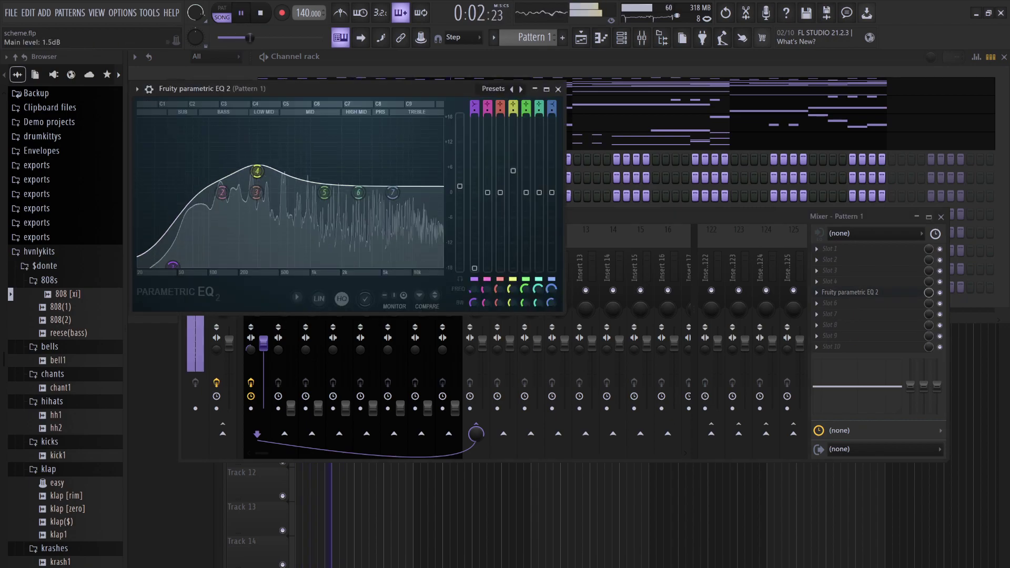
{"action": "left_click_drag", "start_coordinate": [324, 193], "coordinate": [383, 175]}
{"action": "mouse_move", "coordinate": [257, 171]}
{"action": "left_mouse_down"}
{"action": "mouse_move", "coordinate": [255, 185]}
{"action": "mouse_move", "coordinate": [250, 174]}
{"action": "left_mouse_up"}
{"action": "left_click_drag", "start_coordinate": [172, 266], "coordinate": [188, 264]}
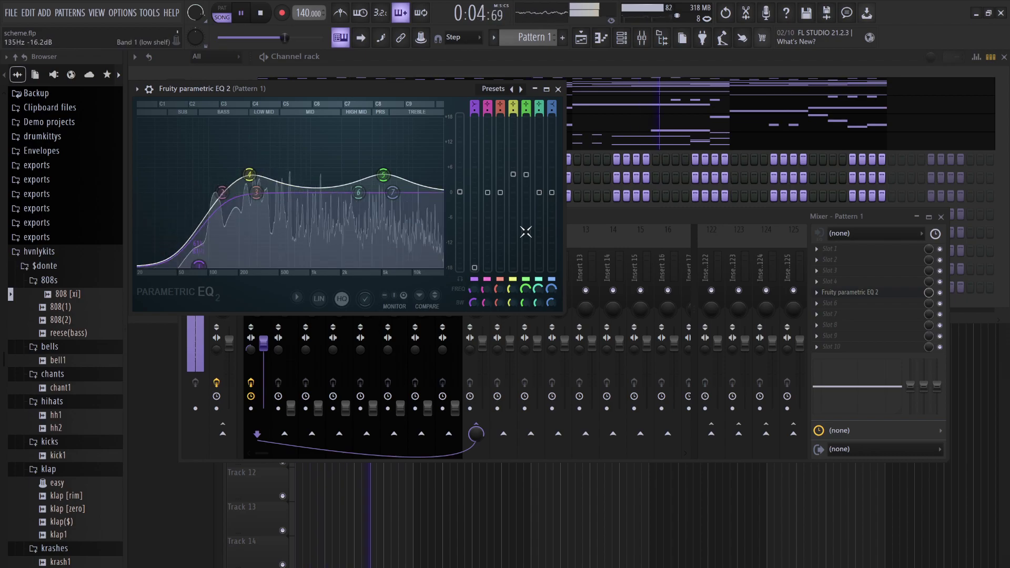
Bring the Pattern 1 #2 mixer track's volume back up and add a Fruity parametric EQ 2 in its slot 5.
{"action": "left_click", "coordinate": [584, 238]}
{"action": "left_click_drag", "start_coordinate": [290, 408], "coordinate": [291, 344]}
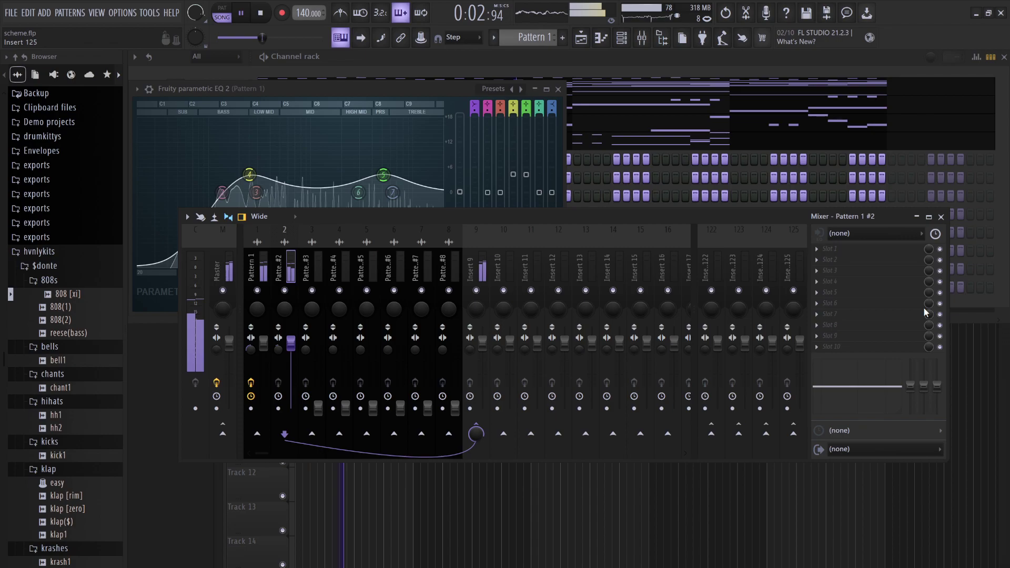
{"action": "left_click", "coordinate": [671, 450]}
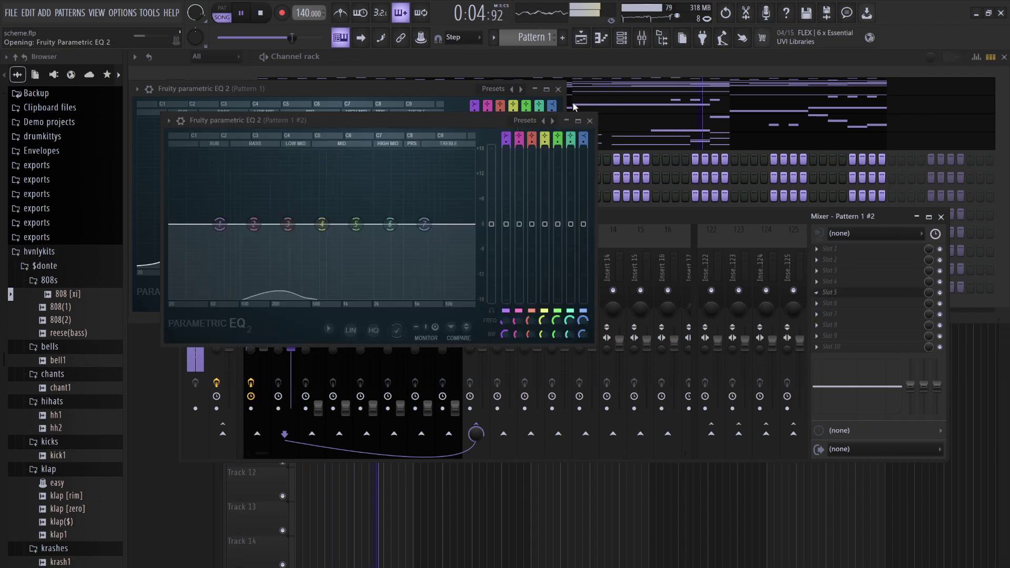
{"action": "key", "text": "space"}
{"action": "left_click", "coordinate": [561, 92]}
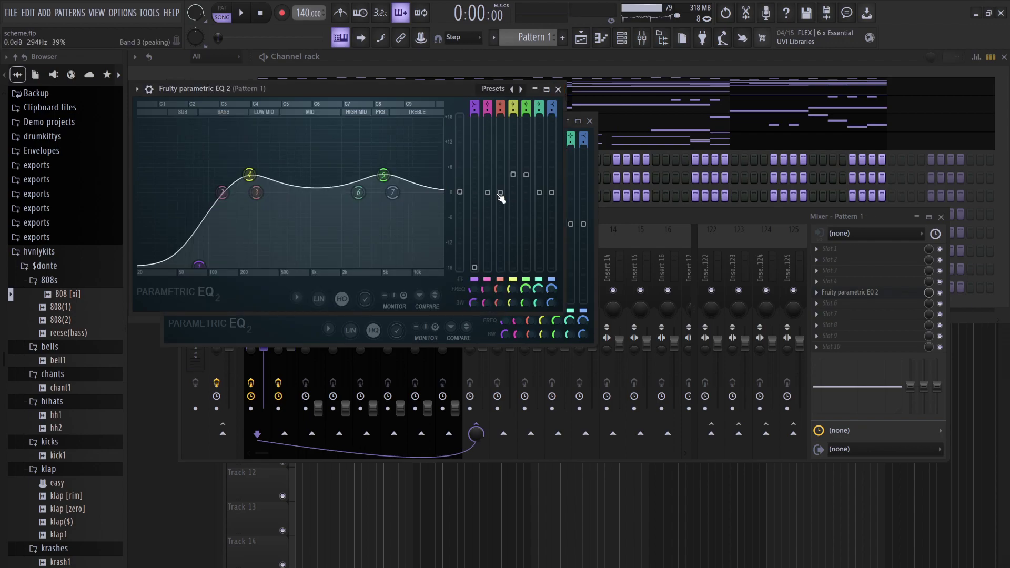
{"action": "left_click", "coordinate": [558, 91]}
In Pattern 1 #2's EQ, cut the lows with band 1 and the highs with band 7, and gently boost bands 4 and 5.
{"action": "left_click_drag", "start_coordinate": [220, 225], "coordinate": [216, 296]}
{"action": "key", "text": "space"}
{"action": "left_click_drag", "start_coordinate": [322, 224], "coordinate": [299, 210]}
{"action": "left_click_drag", "start_coordinate": [356, 225], "coordinate": [389, 215]}
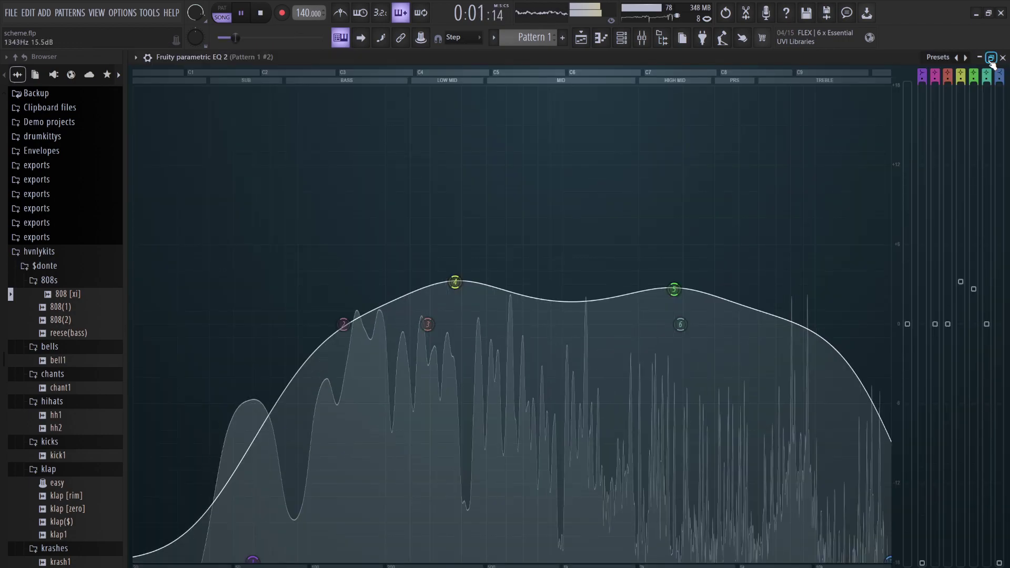
{"action": "left_click", "coordinate": [990, 57]}
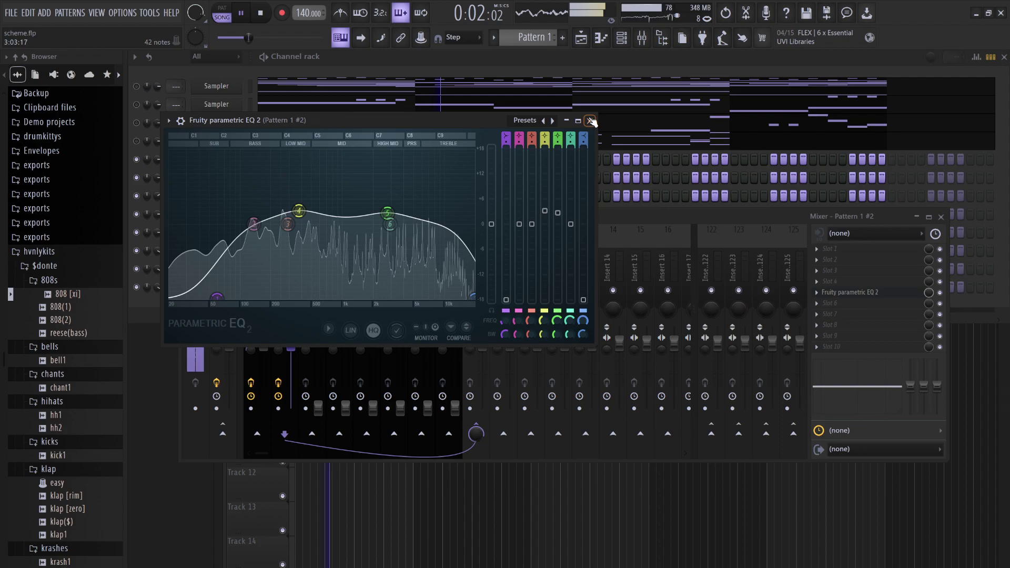
{"action": "left_click", "coordinate": [591, 121]}
{"action": "key", "text": "space"}
Raise the Pattern 1 #3 mixer track with stereo separation at about 45% separated, and add a Fruity parametric EQ 2 in slot 3.
{"action": "left_click", "coordinate": [319, 409]}
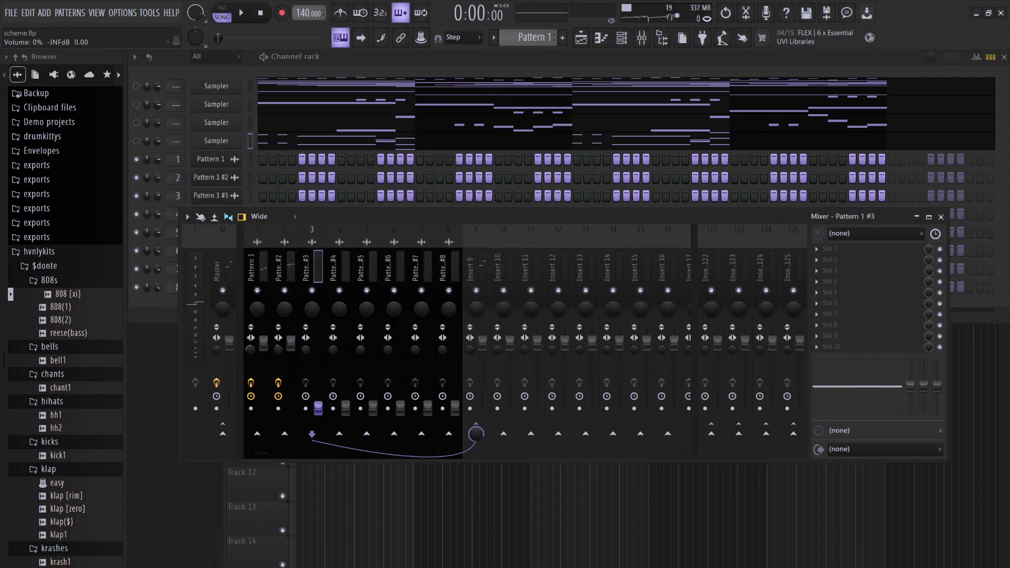
{"action": "left_click_drag", "start_coordinate": [318, 408], "coordinate": [319, 350]}
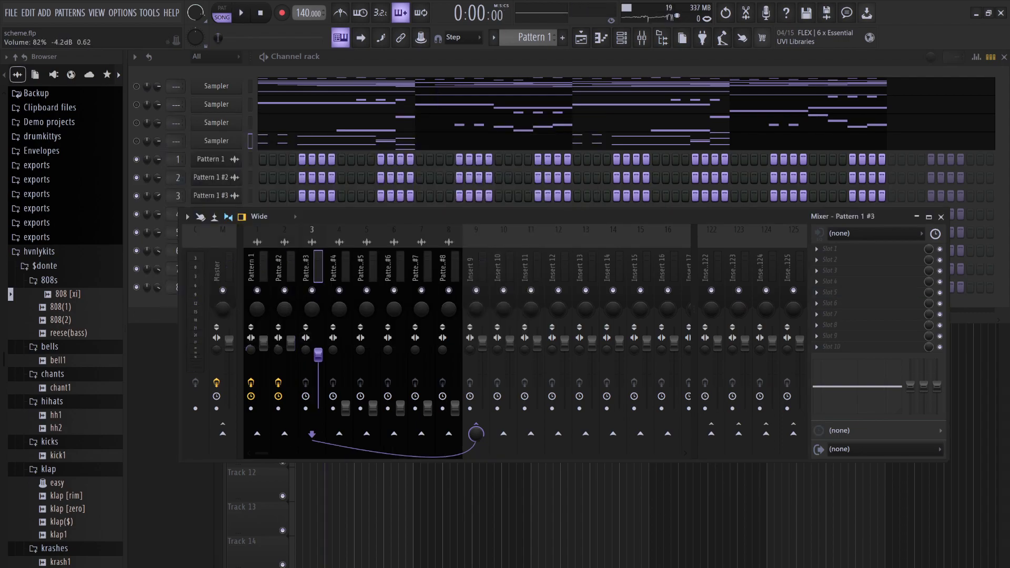
{"action": "key", "text": "space"}
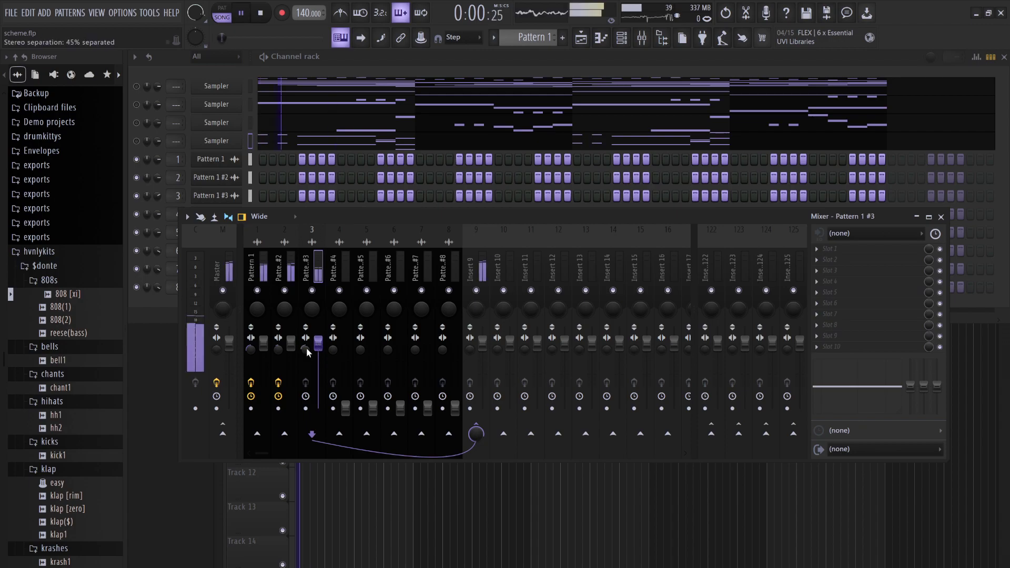
{"action": "key", "text": "space"}
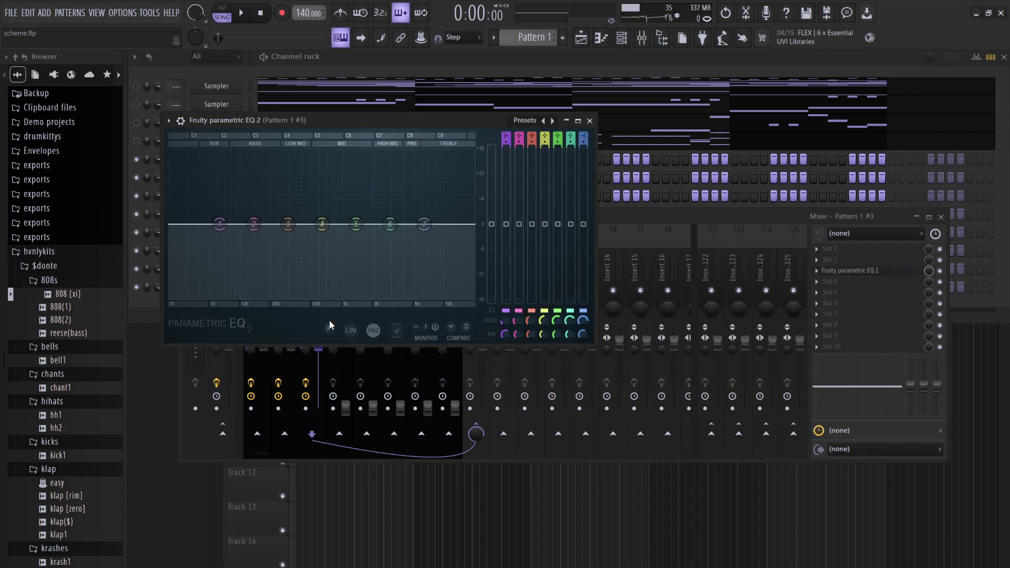
In Pattern 1 #3's EQ, cut the lows with band 1 and boost the low mids with band 4 and high mids with band 5.
{"action": "left_click_drag", "start_coordinate": [220, 224], "coordinate": [229, 299]}
{"action": "key", "text": "space"}
{"action": "key", "text": "space"}
{"action": "left_click_drag", "start_coordinate": [322, 224], "coordinate": [412, 201]}
{"action": "key", "text": "space"}
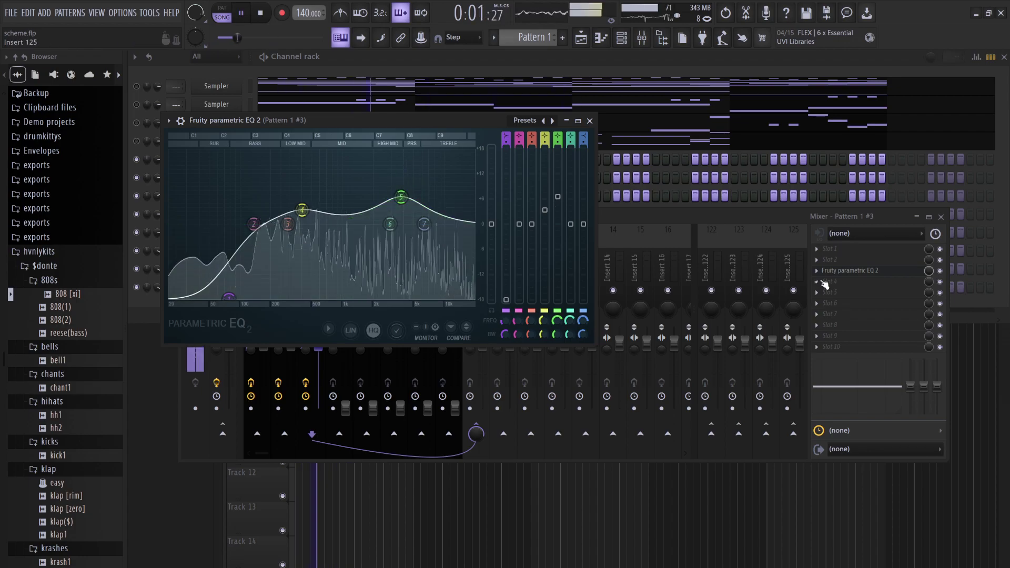
{"action": "key", "text": "space"}
Add a Fruity PanOMatic in slot 8 of Pattern 1 #3 with its LFO on PAN, adjusting the LFO amount and speed.
{"action": "left_click", "coordinate": [895, 324]}
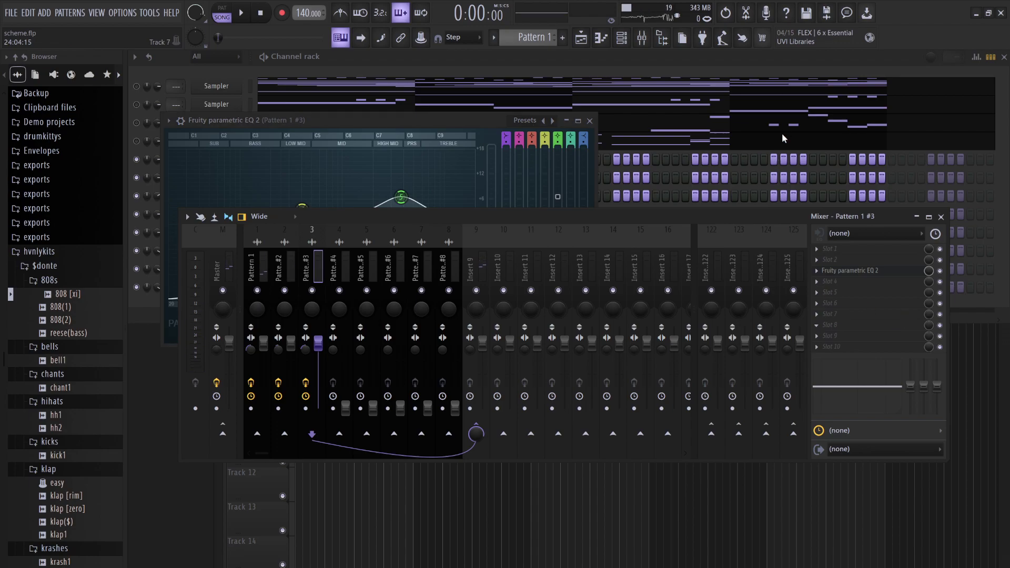
{"action": "key", "text": "ctrl+z"}
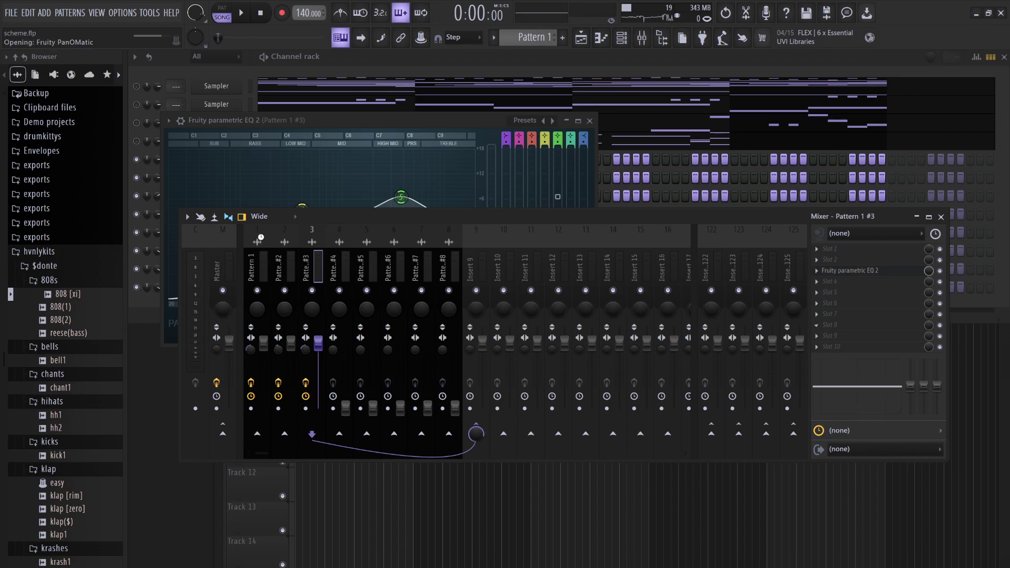
{"action": "left_click", "coordinate": [315, 288]}
{"action": "left_click_drag", "start_coordinate": [260, 284], "coordinate": [287, 275]}
{"action": "key", "text": "space"}
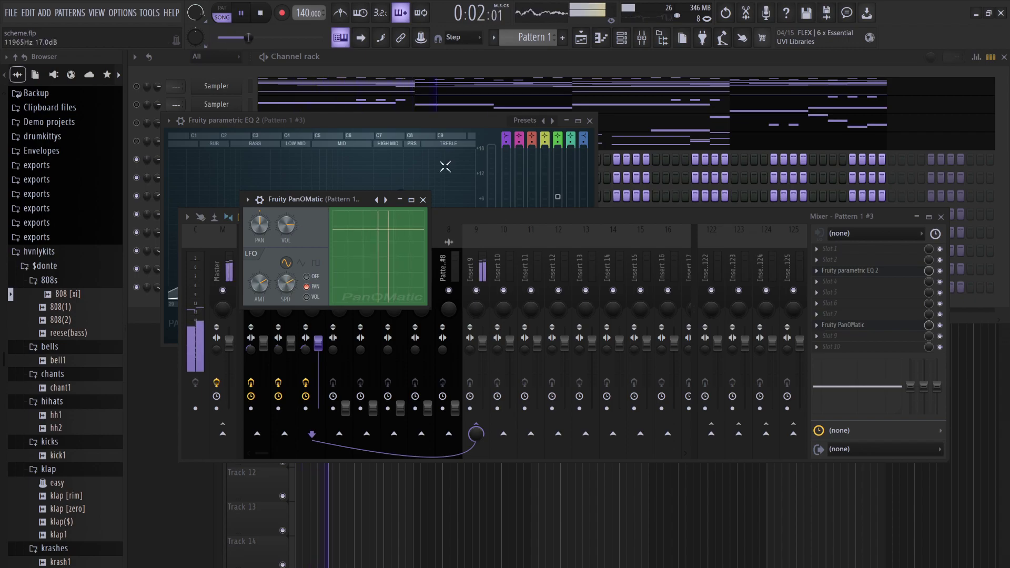
{"action": "left_click", "coordinate": [423, 200]}
Raise Pattern 1 #4 with 27% separated stereo and 14% left panning, and add a Fruity parametric EQ 2 in slot 4.
{"action": "left_click_drag", "start_coordinate": [351, 410], "coordinate": [334, 363]}
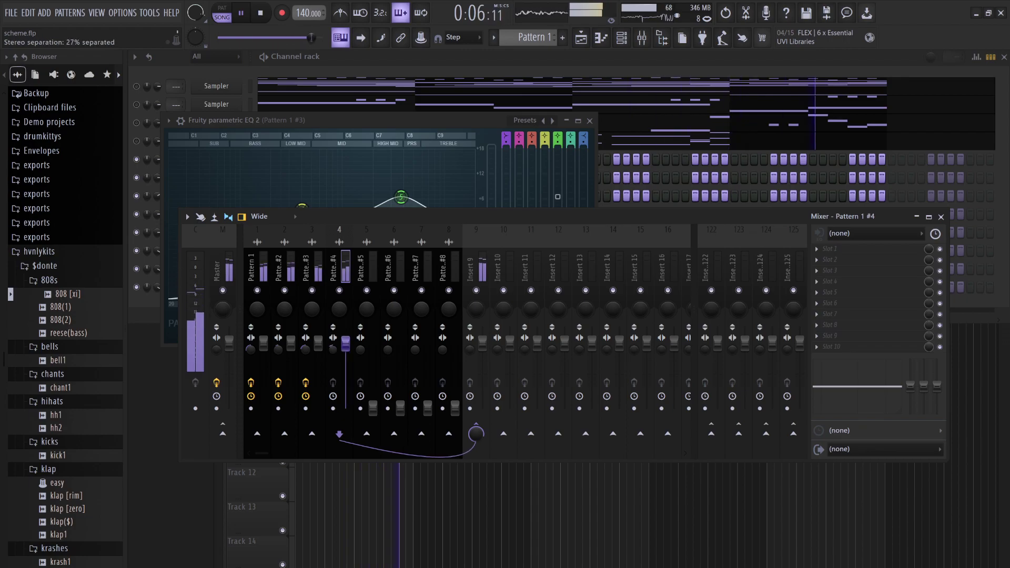
{"action": "left_click_drag", "start_coordinate": [340, 310], "coordinate": [340, 317]}
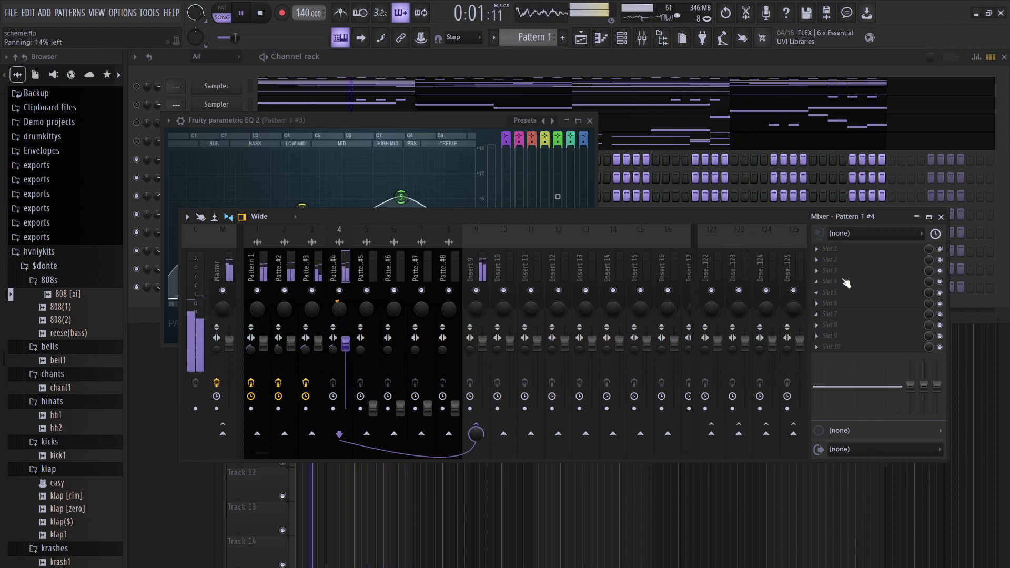
{"action": "left_click", "coordinate": [658, 447]}
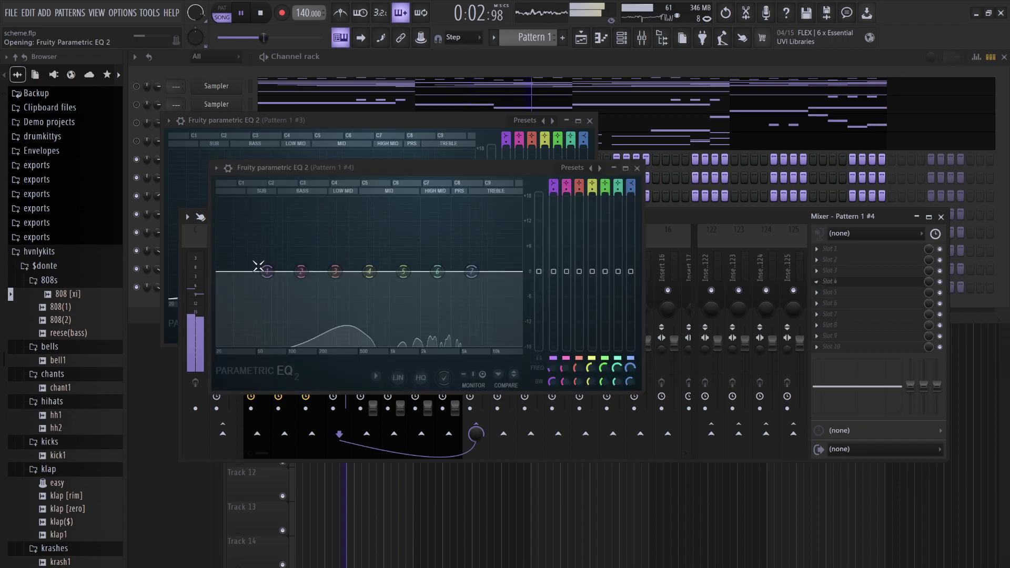
In Pattern 1 #4's EQ, cut the lows with band 1, lightly boost band 4 and boost band 5 near 4650 Hz.
{"action": "left_click_drag", "start_coordinate": [266, 271], "coordinate": [274, 343]}
{"action": "left_click_drag", "start_coordinate": [369, 271], "coordinate": [457, 242]}
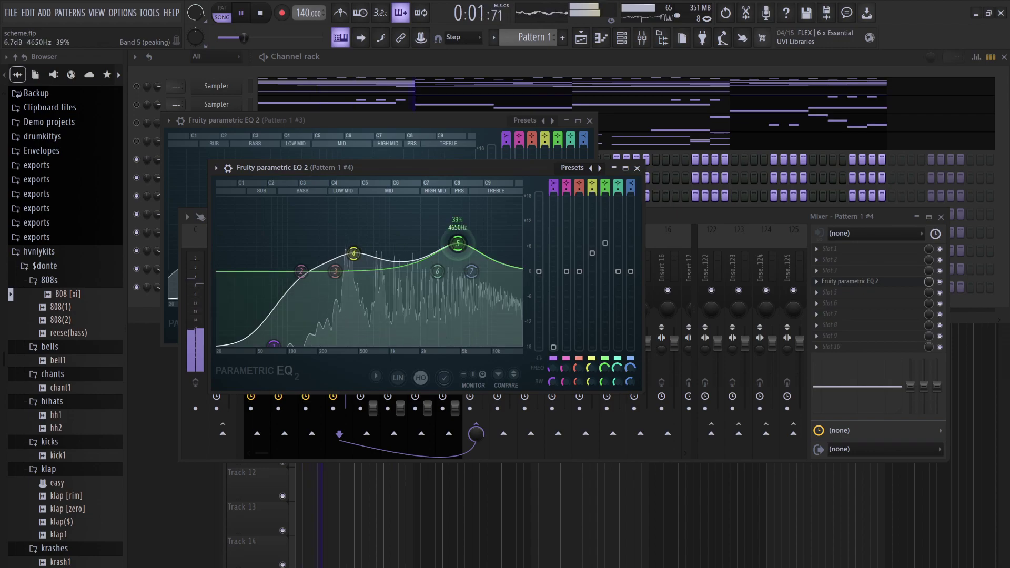
{"action": "left_click_drag", "start_coordinate": [353, 253], "coordinate": [354, 258]}
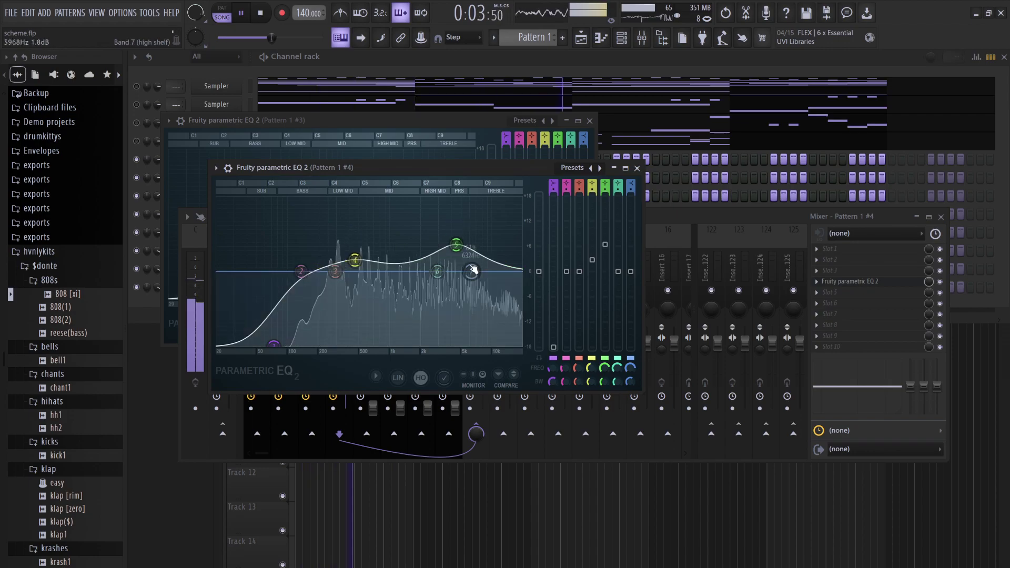
{"action": "left_click", "coordinate": [636, 168]}
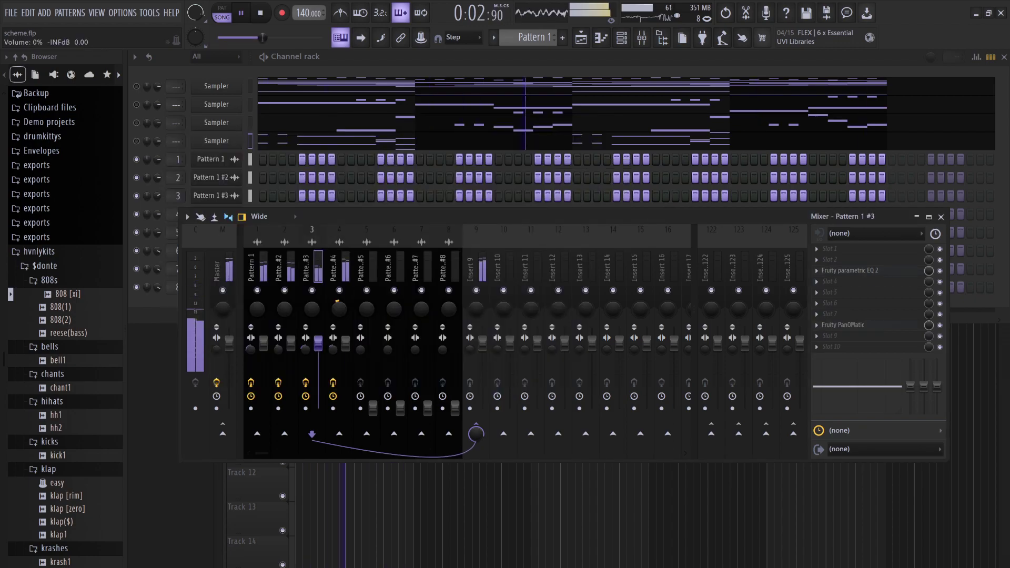
Raise Pattern 1 #5 panned right and add a Fruity parametric EQ 2 in slot 5, cutting lows and highs and boosting the mids.
{"action": "left_click_drag", "start_coordinate": [373, 407], "coordinate": [372, 345]}
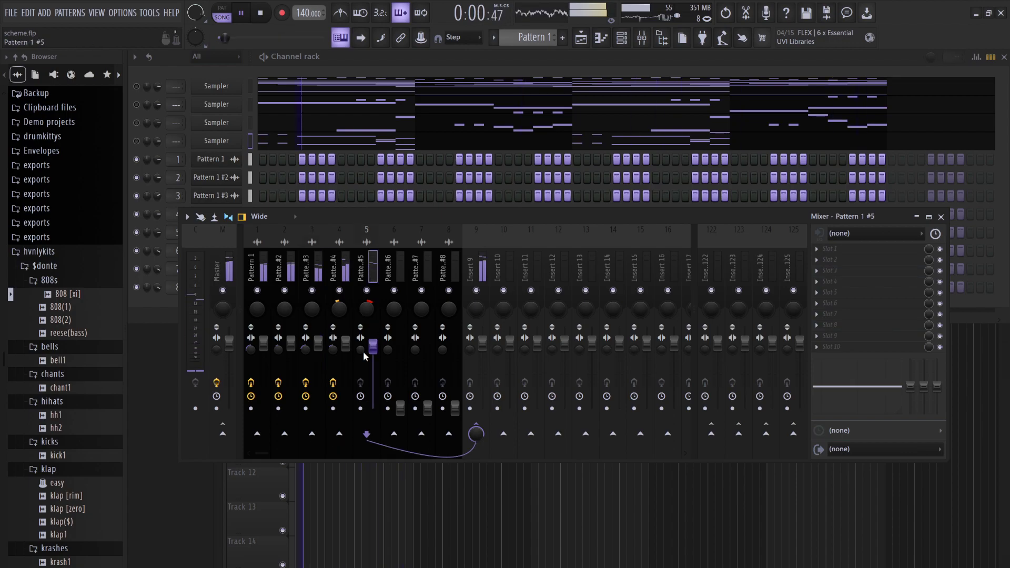
{"action": "left_click_drag", "start_coordinate": [373, 345], "coordinate": [373, 343]}
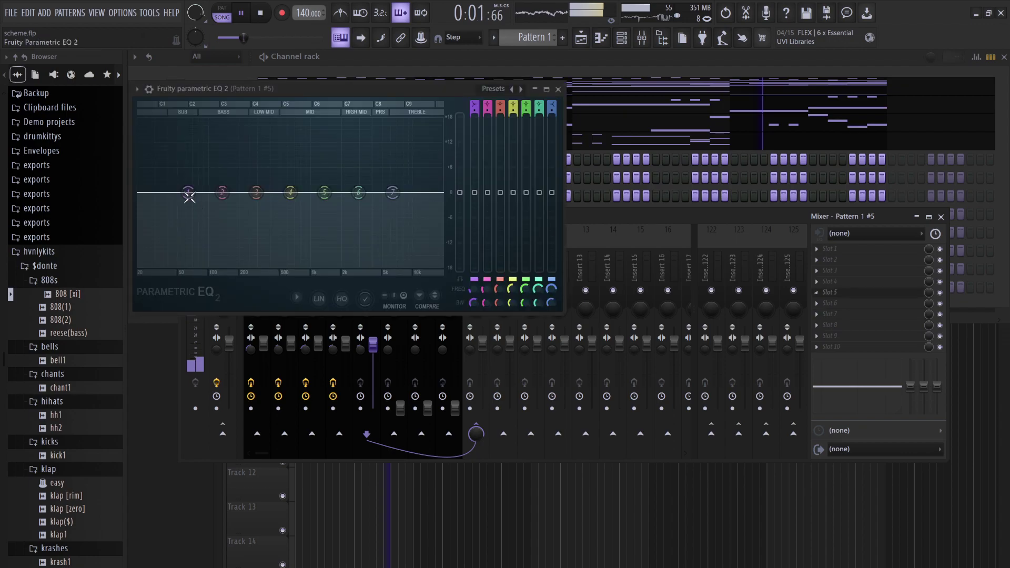
{"action": "left_click_drag", "start_coordinate": [188, 206], "coordinate": [208, 267]}
{"action": "left_click_drag", "start_coordinate": [290, 192], "coordinate": [434, 263]}
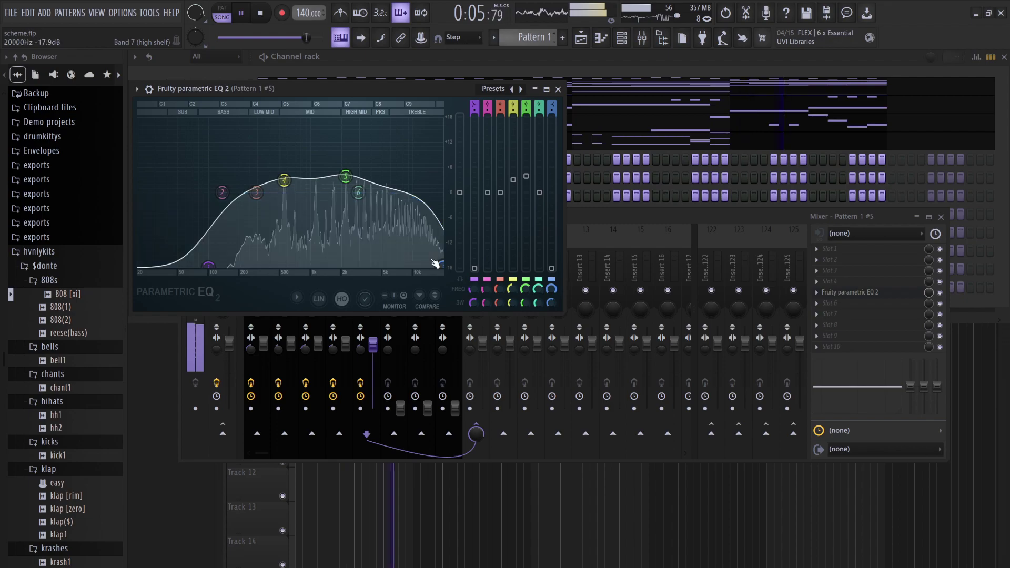
{"action": "key", "text": "Escape"}
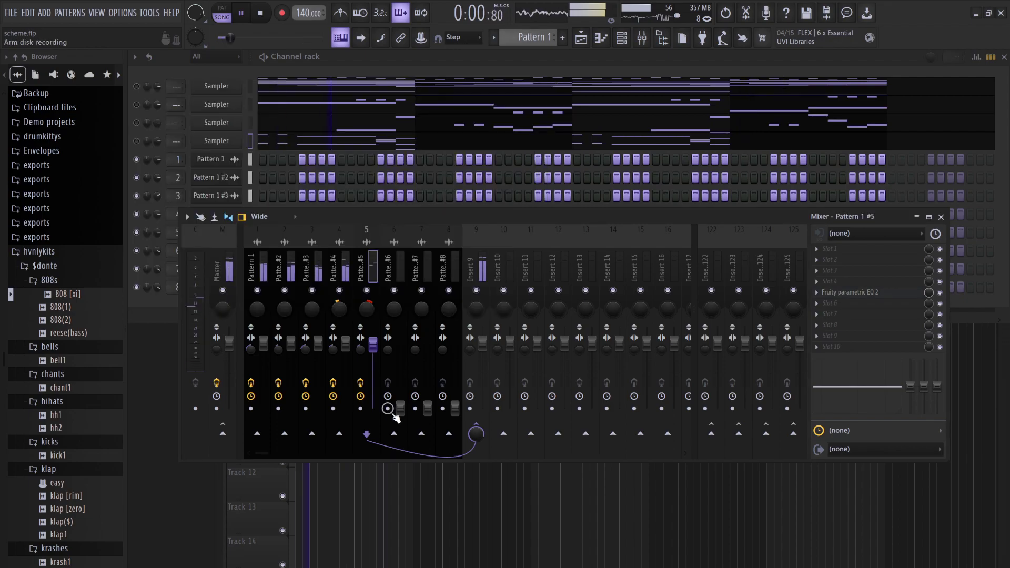
Raise Pattern 1 #6 and add a Fruity parametric EQ 2 in slot 4, cutting lows and highs, plus a Fruity PanOMatic in slot 7.
{"action": "left_click_drag", "start_coordinate": [403, 413], "coordinate": [402, 348]}
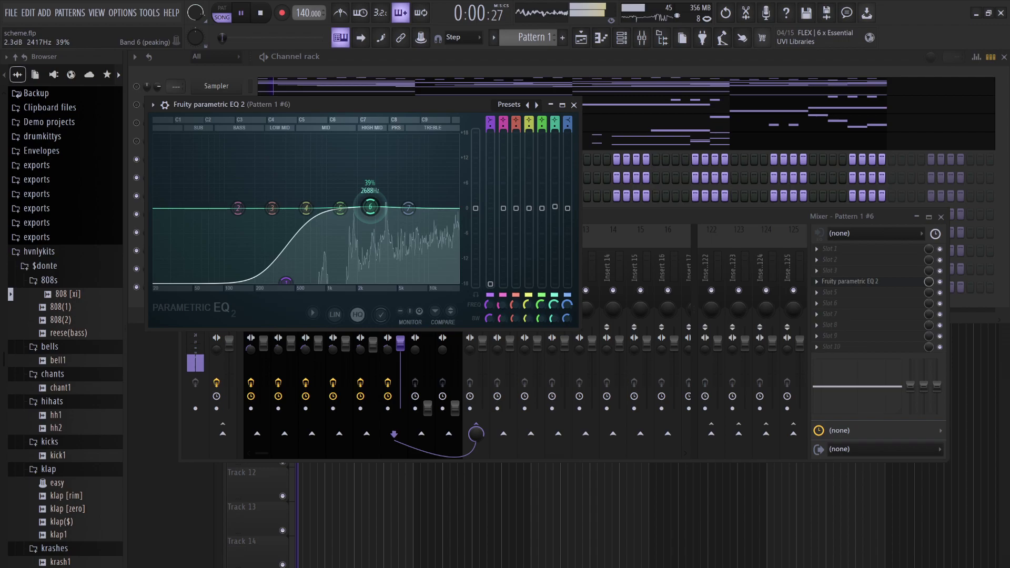
{"action": "left_click_drag", "start_coordinate": [372, 209], "coordinate": [358, 190]}
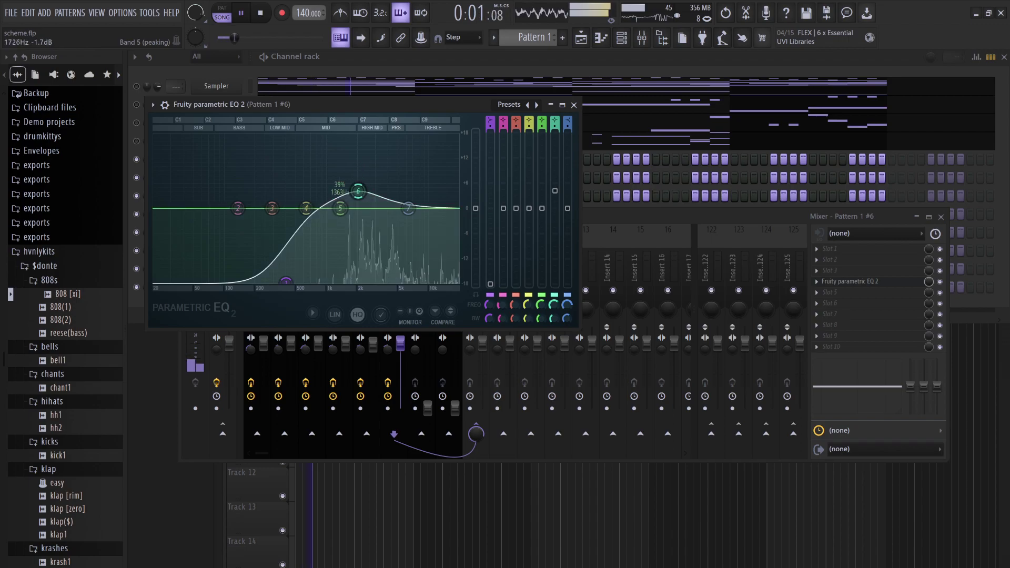
{"action": "left_click_drag", "start_coordinate": [340, 208], "coordinate": [448, 281]}
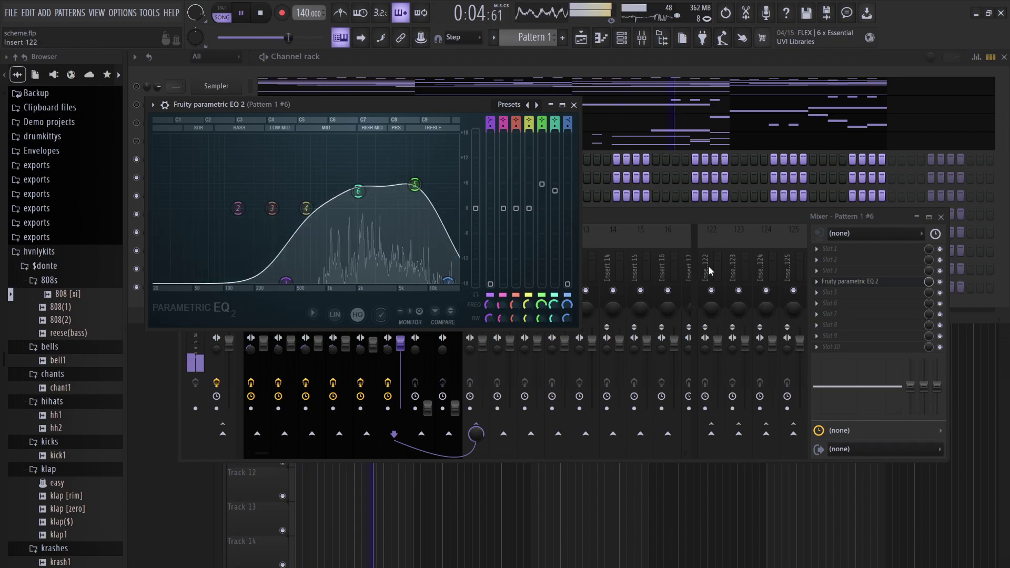
{"action": "left_click", "coordinate": [427, 343]}
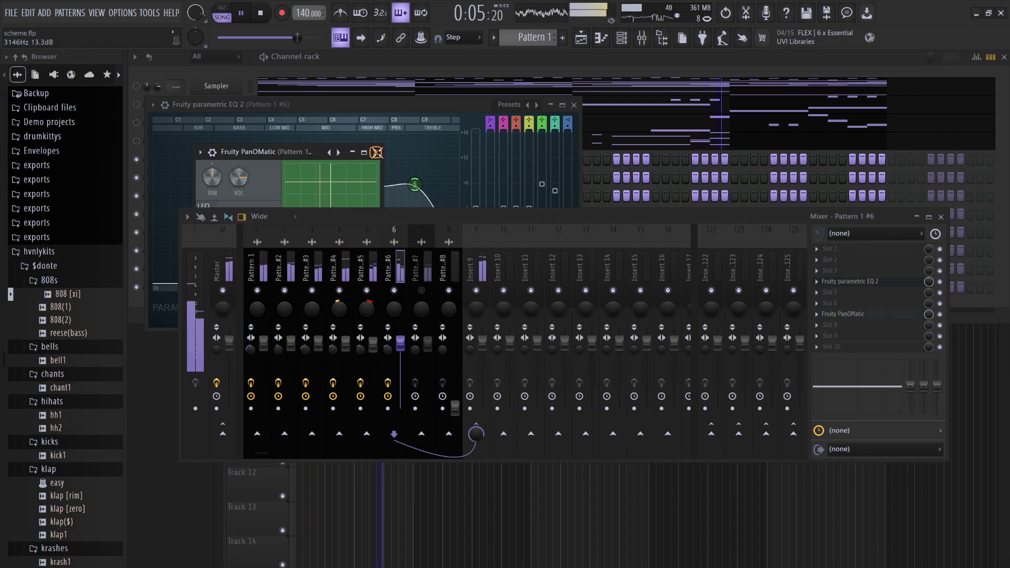
{"action": "left_click", "coordinate": [376, 152]}
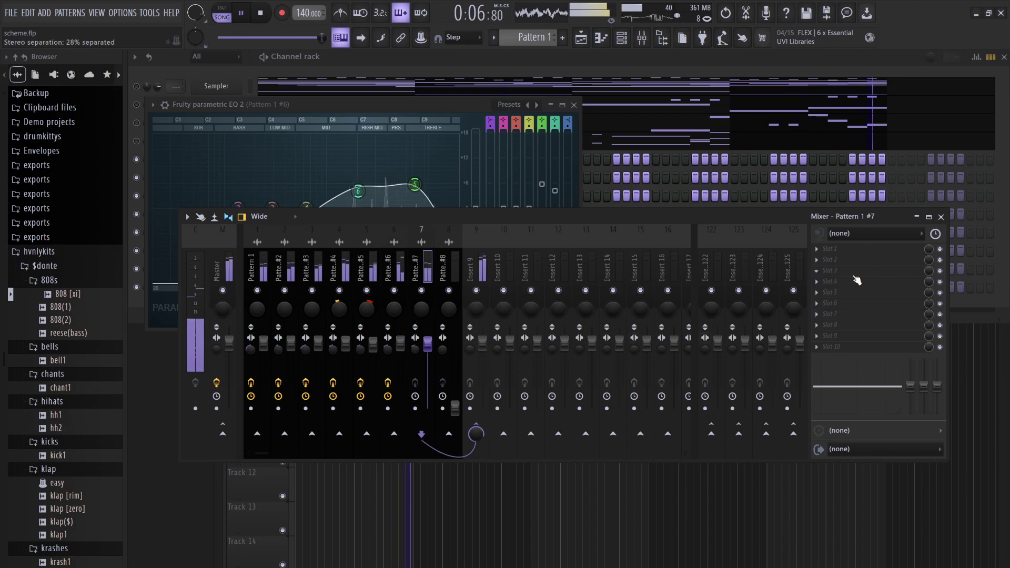
Add a Fruity parametric EQ 2 in slot 3 of Pattern 1 #7, cutting lows and boosting near 715 and 3055 Hz, and lower the track's volume.
{"action": "left_click", "coordinate": [276, 254]}
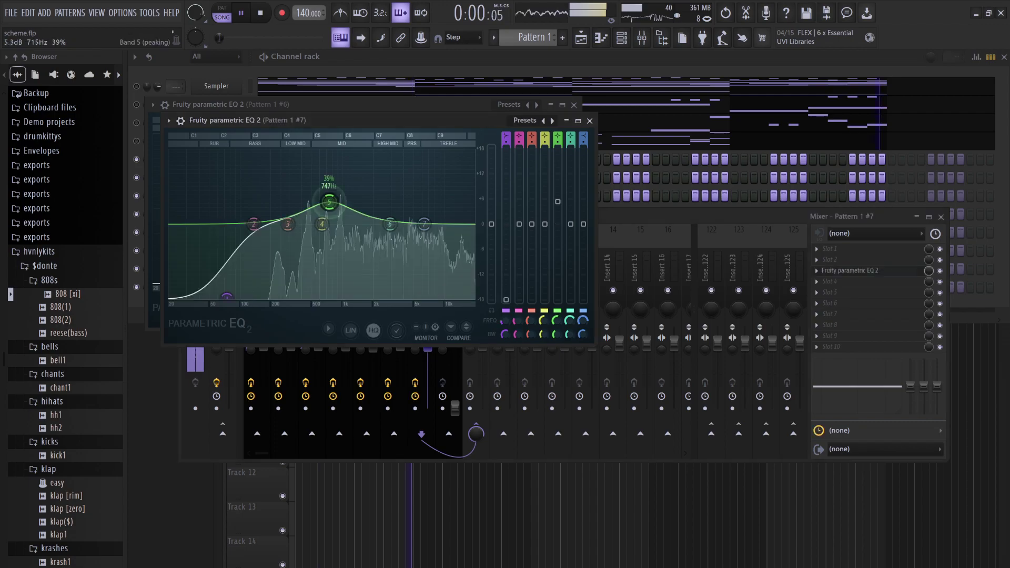
{"action": "left_click_drag", "start_coordinate": [326, 208], "coordinate": [392, 196]}
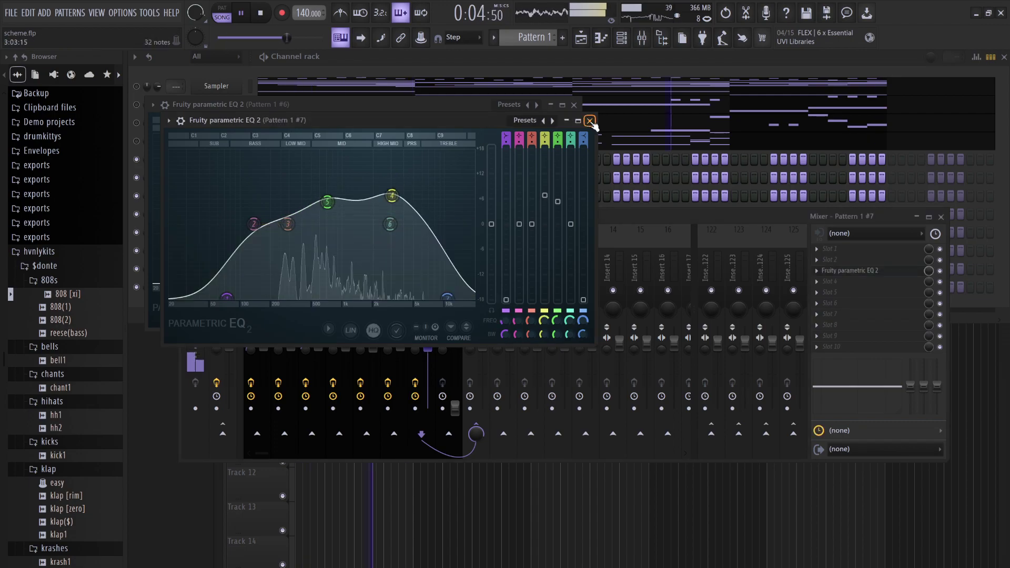
{"action": "left_click", "coordinate": [424, 342]}
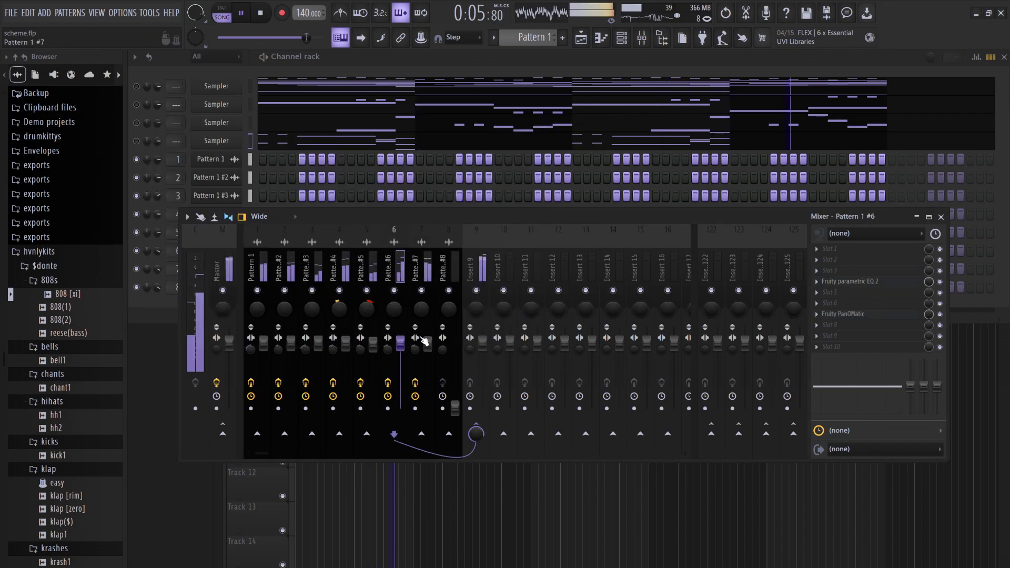
{"action": "left_click", "coordinate": [427, 351]}
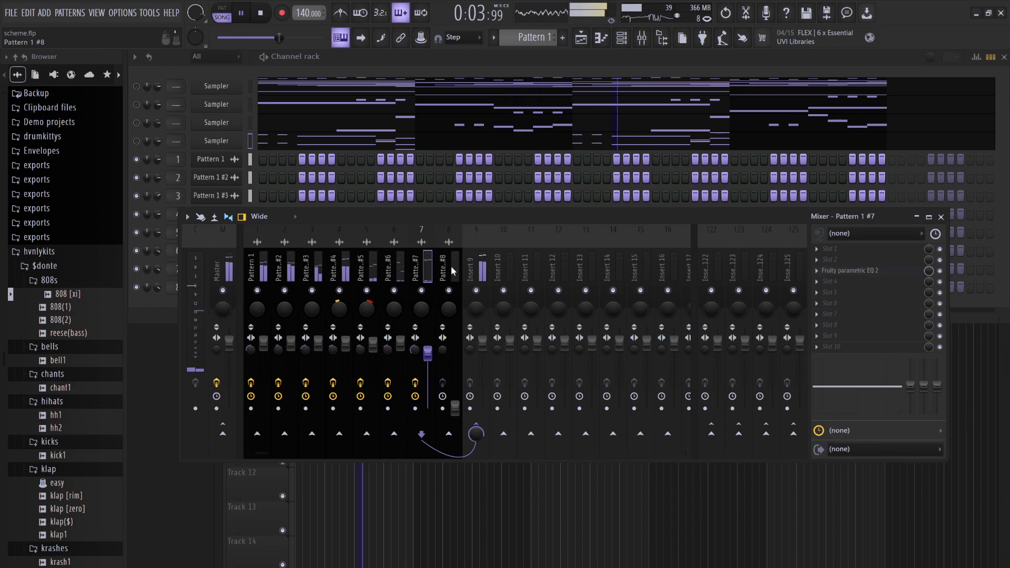
Add a low-cutting Fruity parametric EQ 2 with mid boosts in slot 4 of Pattern 1 #8, raise its volume, and lower Pattern 1 #6 and #7.
{"action": "left_click", "coordinate": [450, 267]}
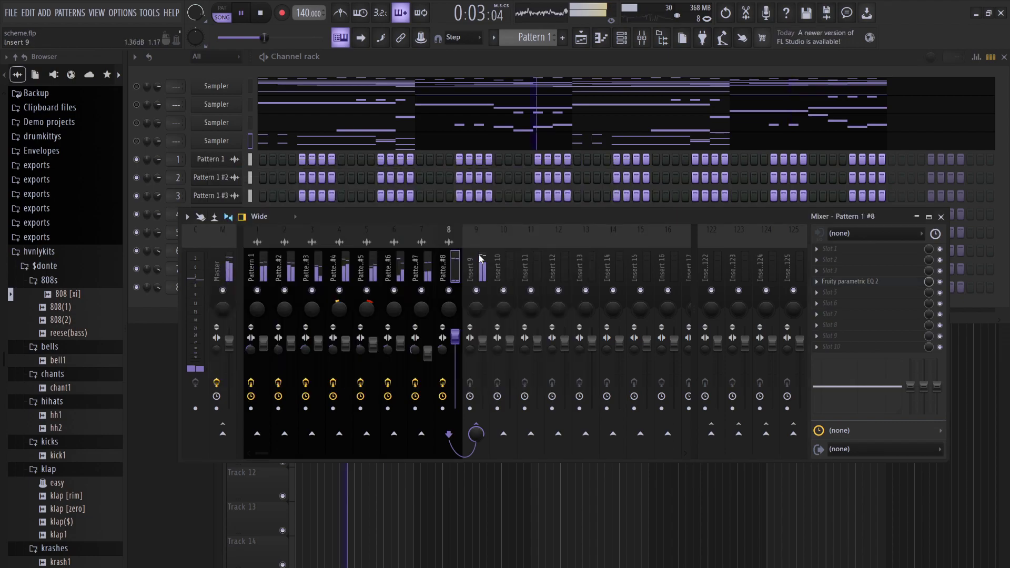
{"action": "left_click", "coordinate": [480, 260]}
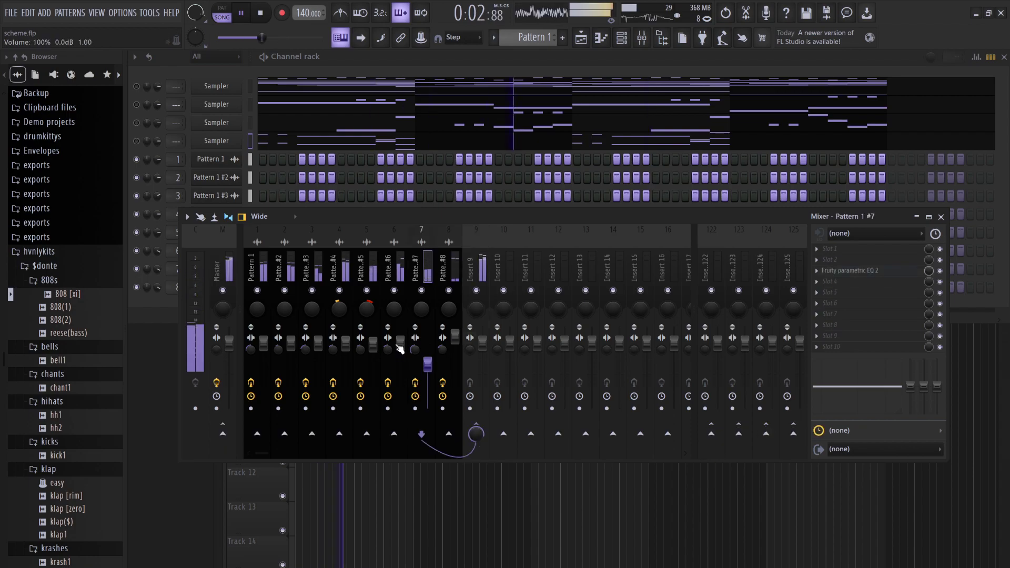
{"action": "left_click", "coordinate": [447, 268]}
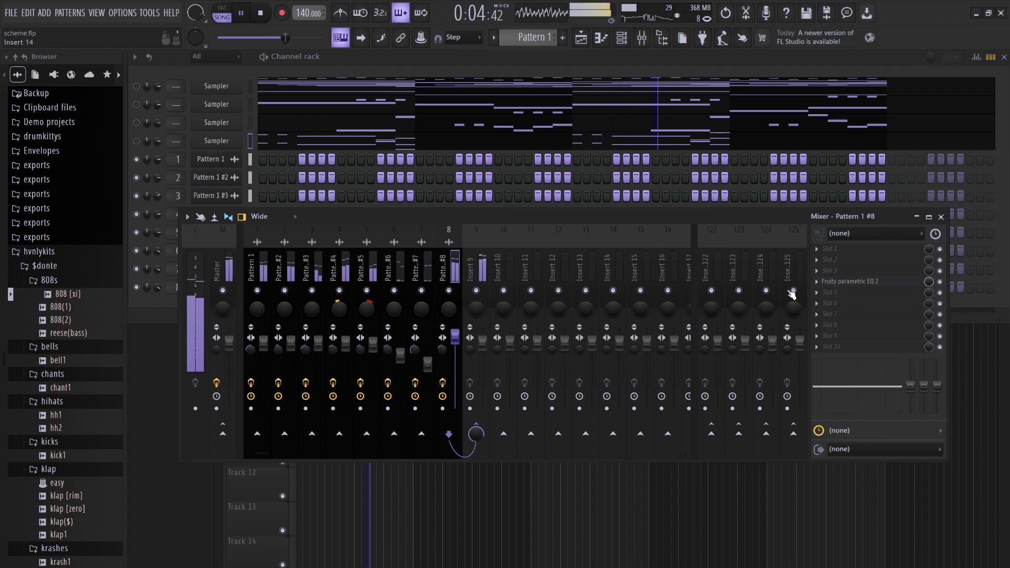
Add FabFilter Pro-C 2 in slot 4 of Insert 9 with about -19 dB threshold, a reduced ratio and about +0.67 dB wet gain.
{"action": "left_click", "coordinate": [471, 265]}
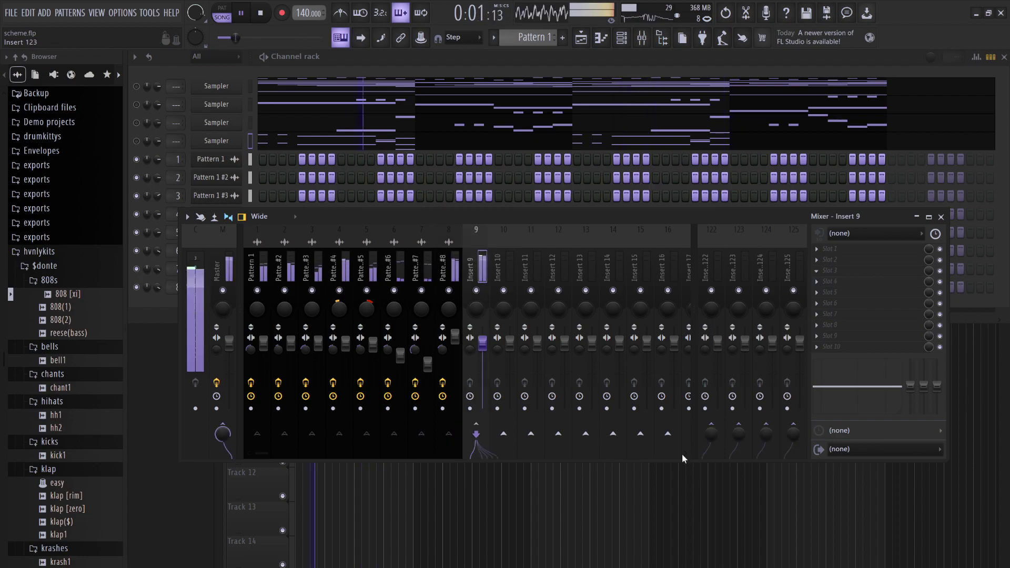
{"action": "left_click", "coordinate": [761, 147]}
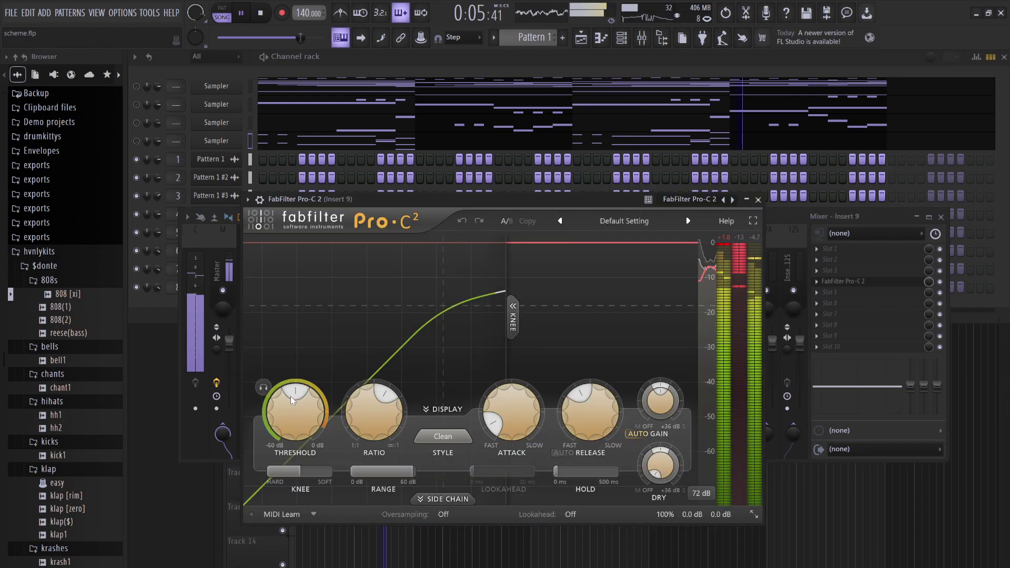
{"action": "mouse_move", "coordinate": [294, 443]}
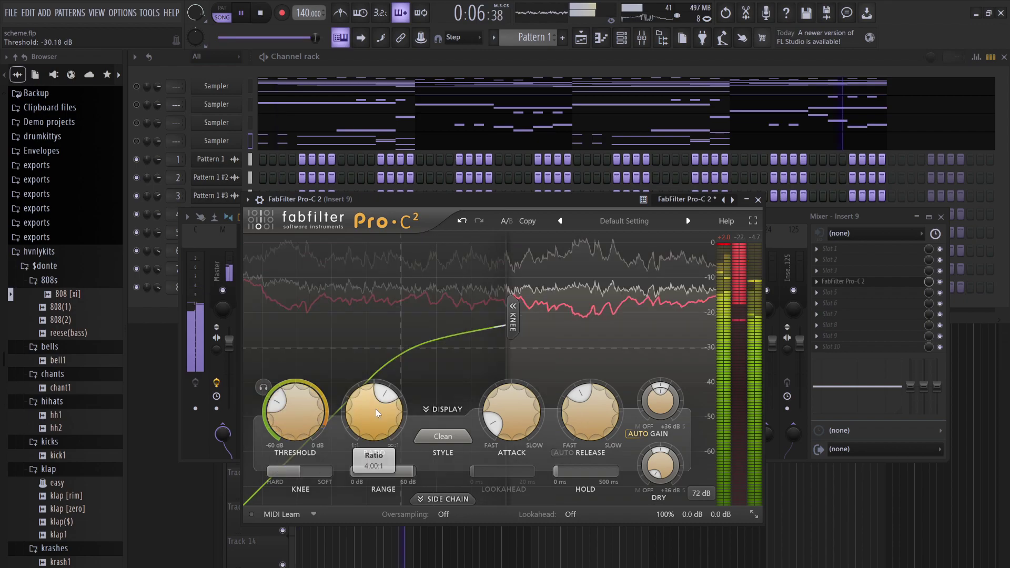
{"action": "left_click_drag", "start_coordinate": [380, 411], "coordinate": [380, 413]}
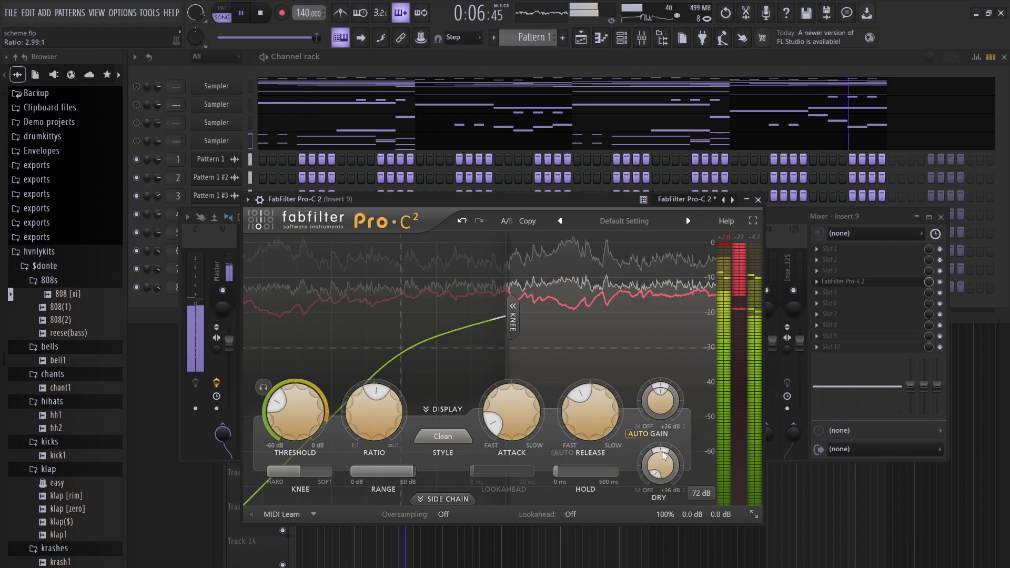
{"action": "mouse_move", "coordinate": [665, 465]}
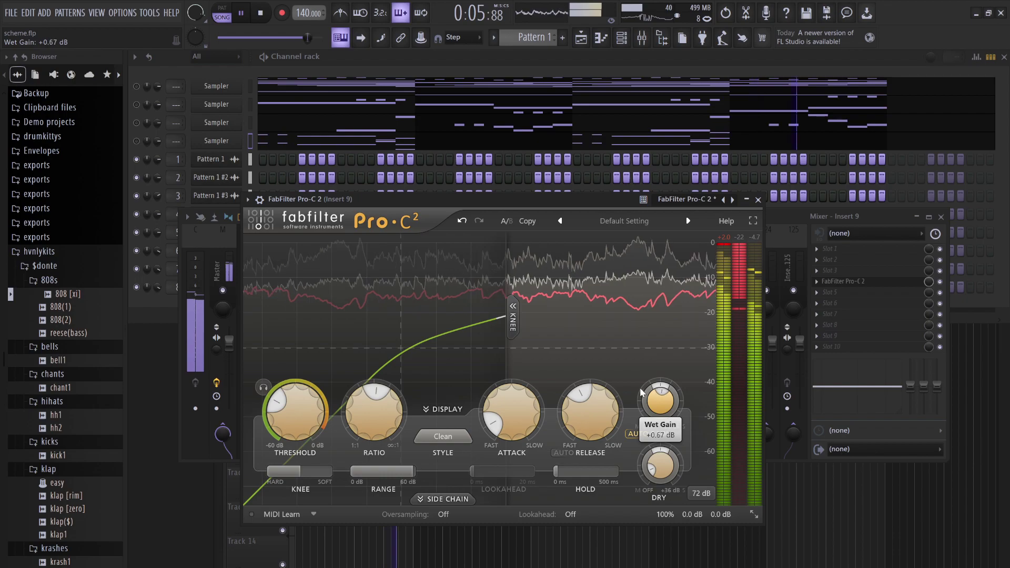
{"action": "left_click_drag", "start_coordinate": [292, 412], "coordinate": [294, 368]}
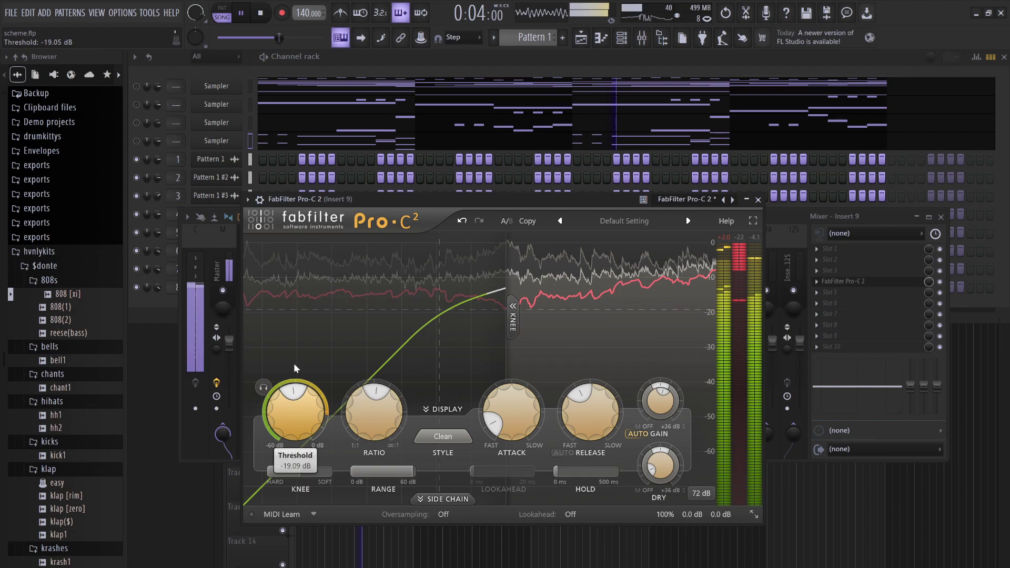
{"action": "left_click", "coordinate": [758, 199]}
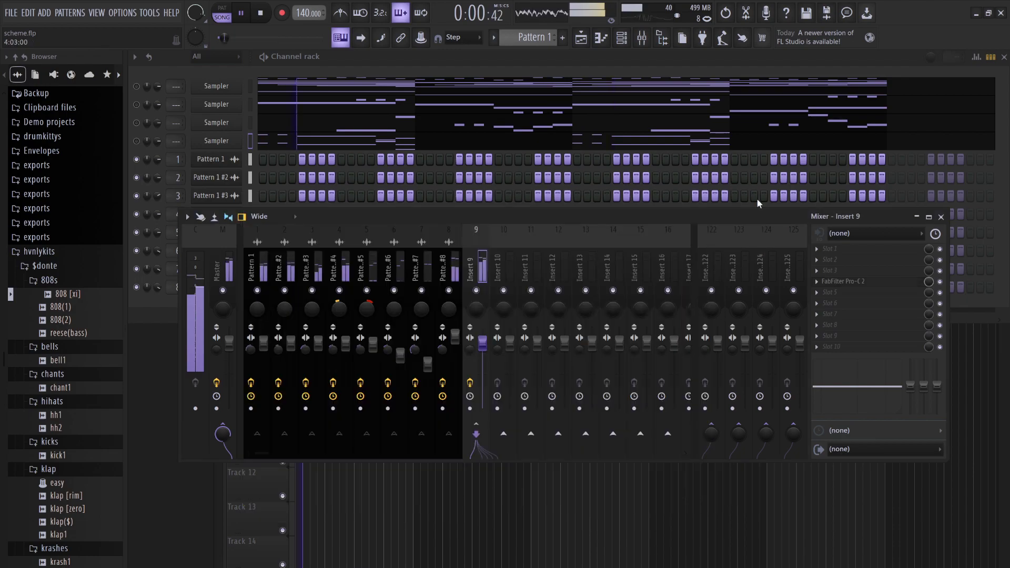
Load klap [zero] as a new channel and place its hits on steps 1, 2, 3, 7 and 9 of the first bar.
{"action": "left_click", "coordinate": [399, 67]}
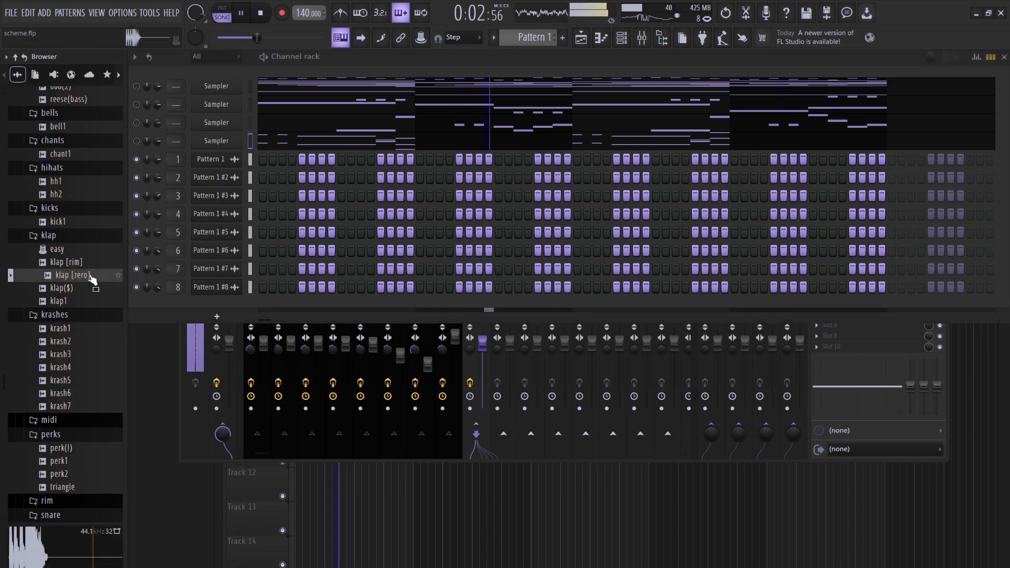
{"action": "left_click_drag", "start_coordinate": [90, 275], "coordinate": [250, 305]}
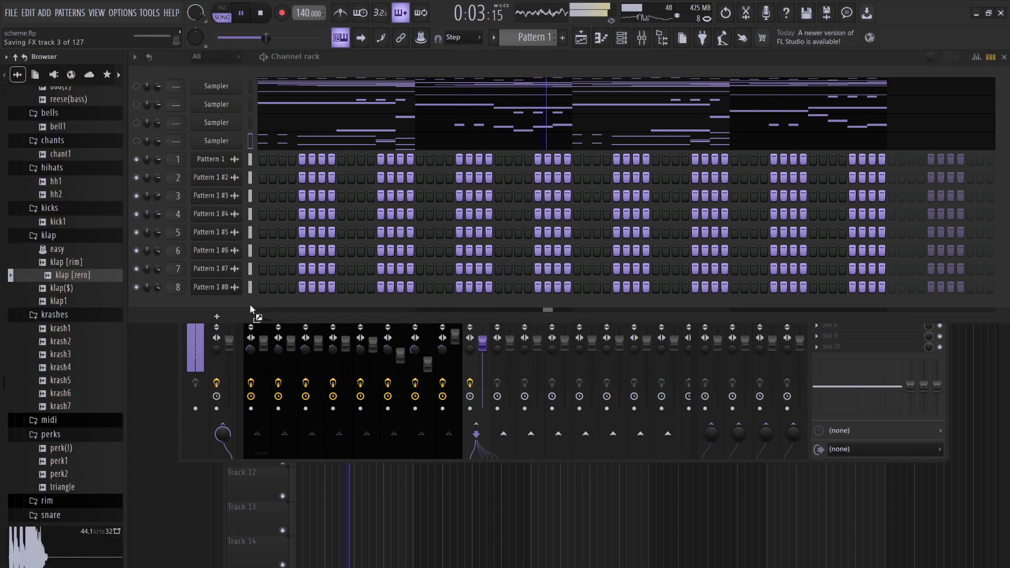
{"action": "left_click_drag", "start_coordinate": [251, 304], "coordinate": [250, 305]}
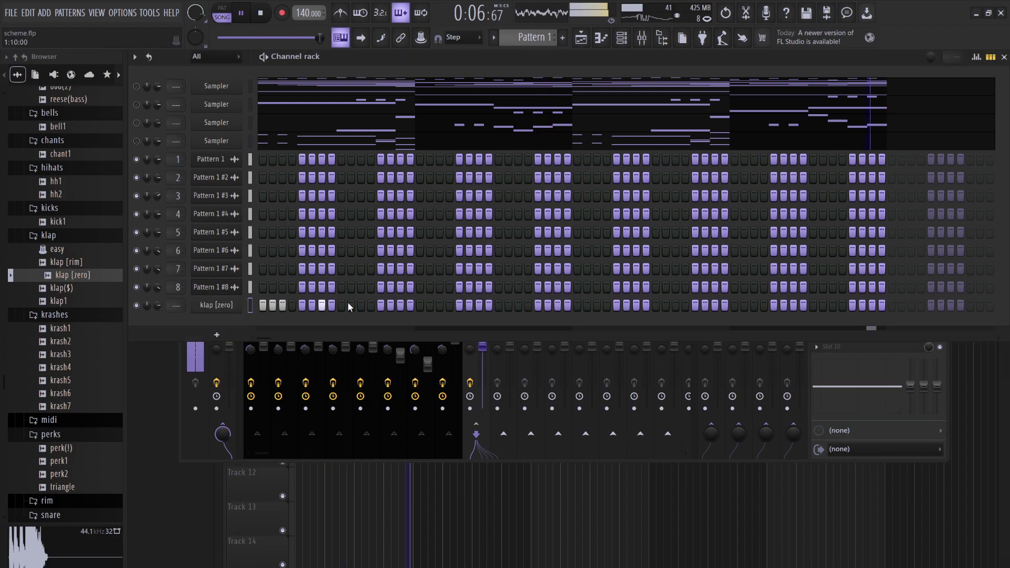
{"action": "left_click", "coordinate": [219, 311]}
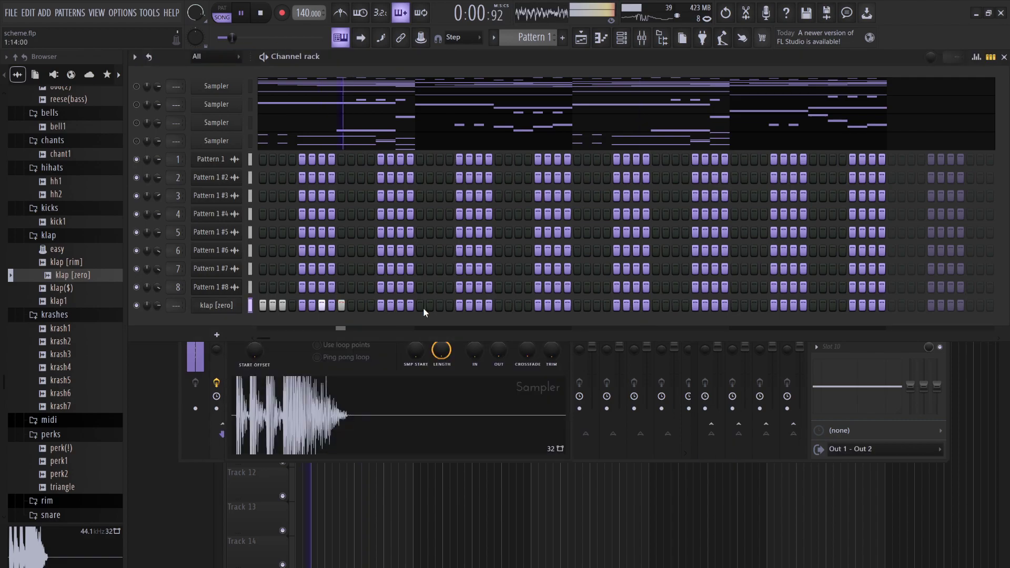
Add klap [zero] hits on steps 17, 18, 19, 23, 25 and 31, and repeat the two-bar rhythm over the next two bars.
{"action": "left_click_drag", "start_coordinate": [423, 307], "coordinate": [440, 307]}
{"action": "left_click", "coordinate": [478, 306]}
{"action": "left_click", "coordinate": [497, 305]}
{"action": "key", "text": "space"}
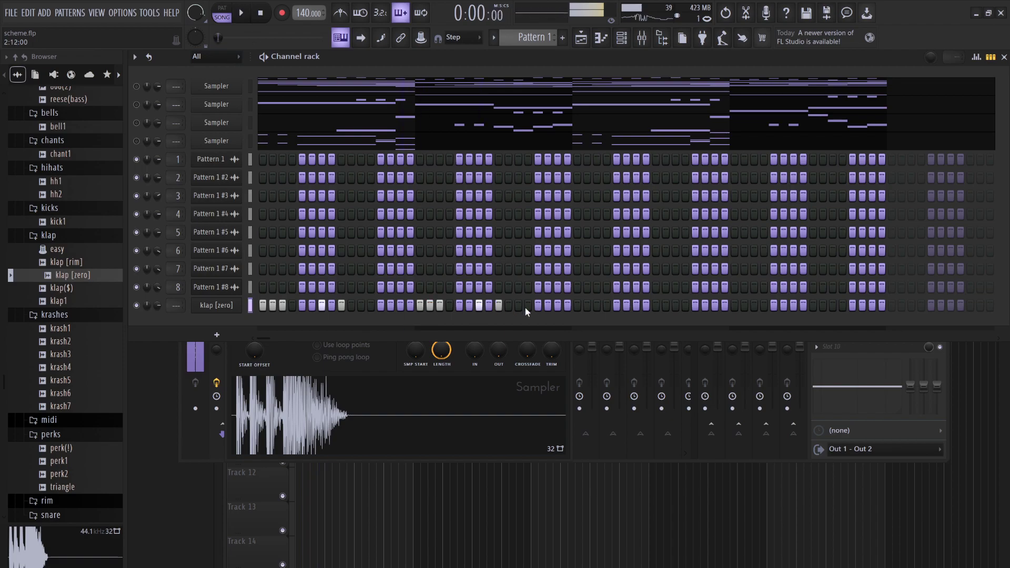
{"action": "left_click", "coordinate": [558, 305]}
{"action": "key", "text": "space"}
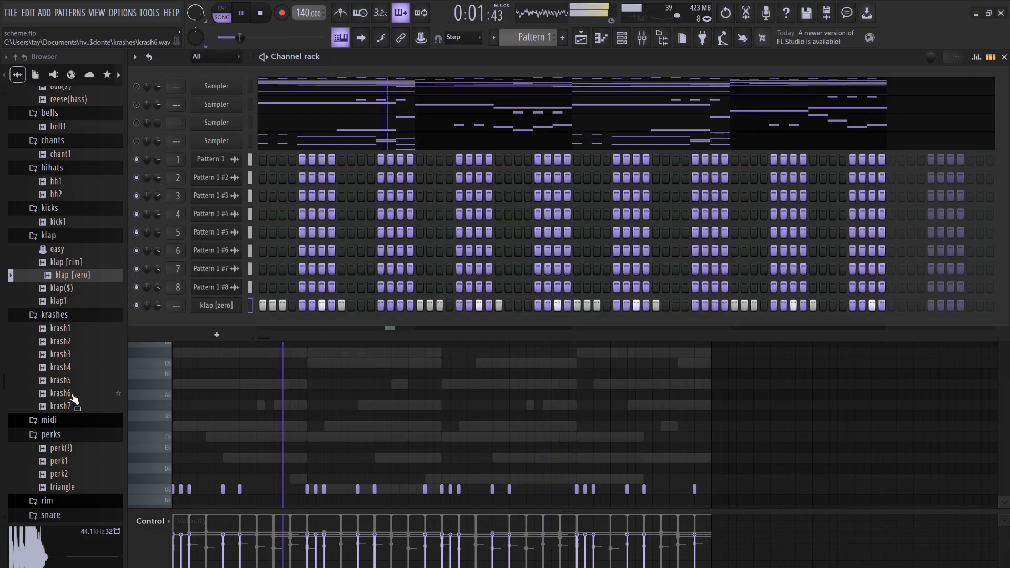
Load snare [3] from the snare folder as a new channel and place hits on steps 11, 13, 14 and 15.
{"action": "scroll", "coordinate": [69, 453], "scroll_direction": "down", "scroll_amount": 2}
{"action": "left_click", "coordinate": [69, 444]}
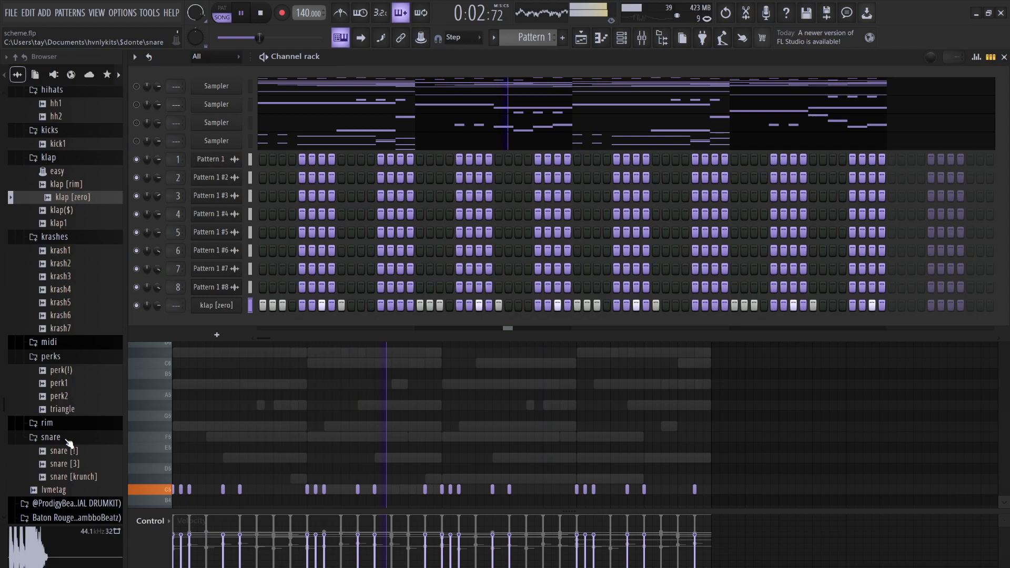
{"action": "left_click_drag", "start_coordinate": [64, 463], "coordinate": [264, 325]}
{"action": "key", "text": "space"}
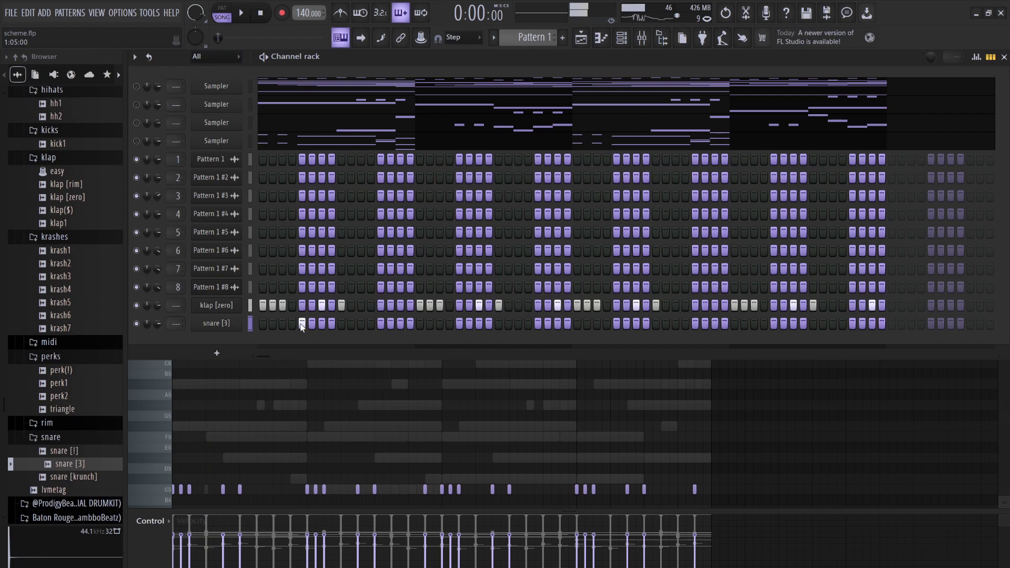
{"action": "left_click", "coordinate": [409, 323]}
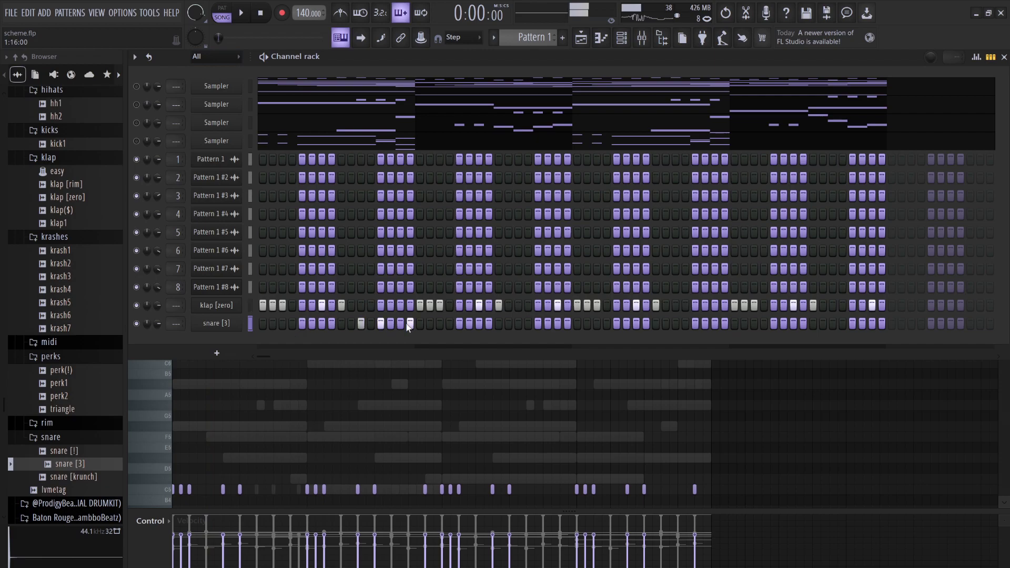
{"action": "right_click", "coordinate": [408, 323]}
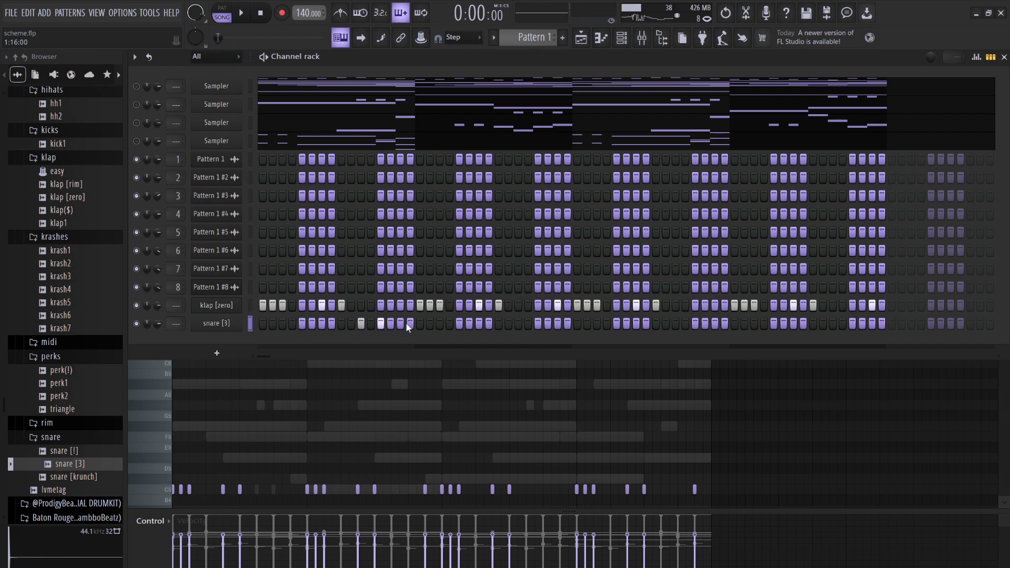
{"action": "key", "text": "space"}
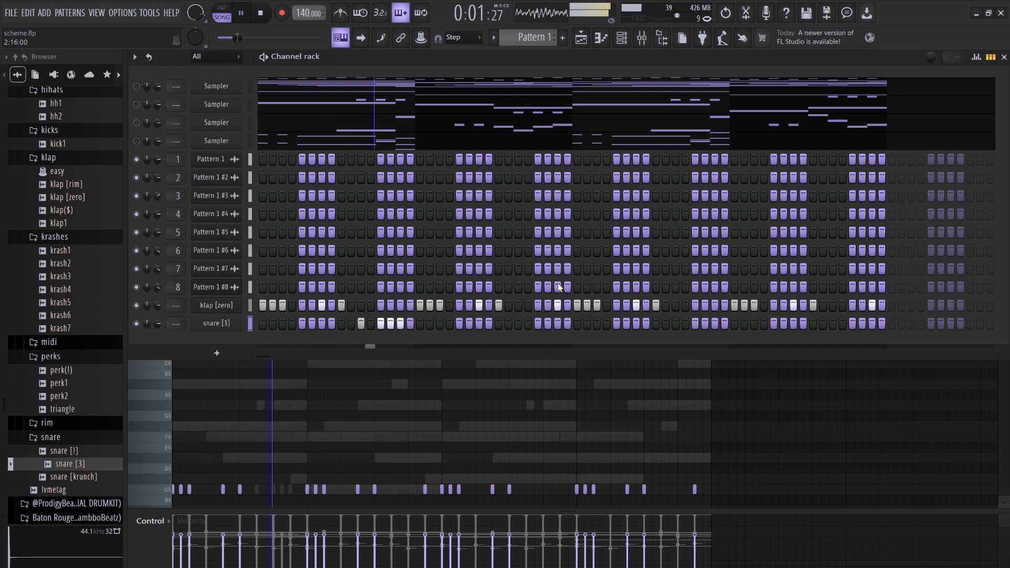
Place the second bar's snare [3] hits on steps 27, 29 and 31, clearing any extra ones.
{"action": "left_click_drag", "start_coordinate": [508, 324], "coordinate": [535, 323]}
{"action": "right_click", "coordinate": [518, 323]}
{"action": "right_click", "coordinate": [508, 323]}
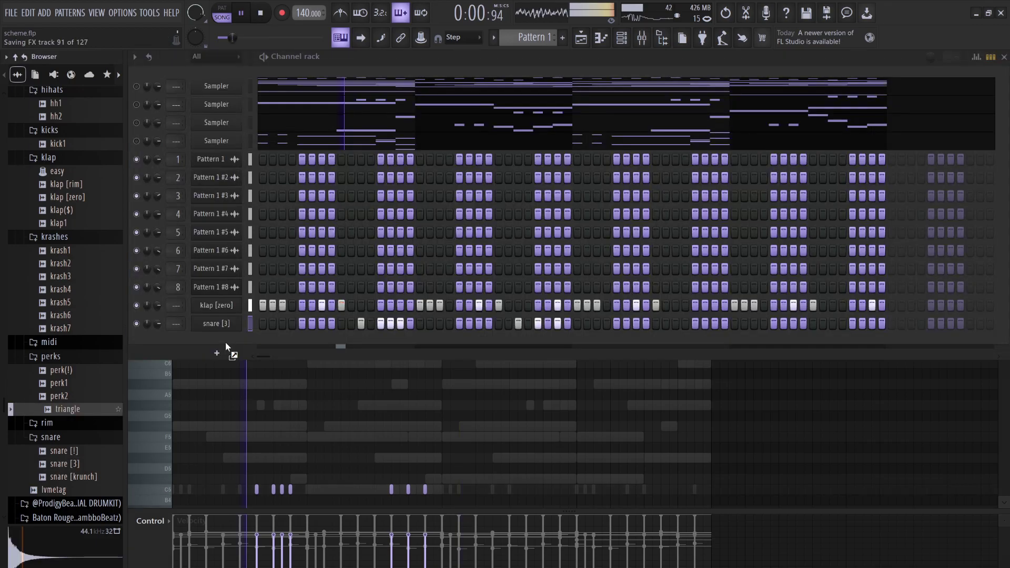
Load the triangle sample as a new channel and place hits on steps 21, 23, 37, 45, 53 and 61.
{"action": "left_click_drag", "start_coordinate": [226, 347], "coordinate": [229, 348]}
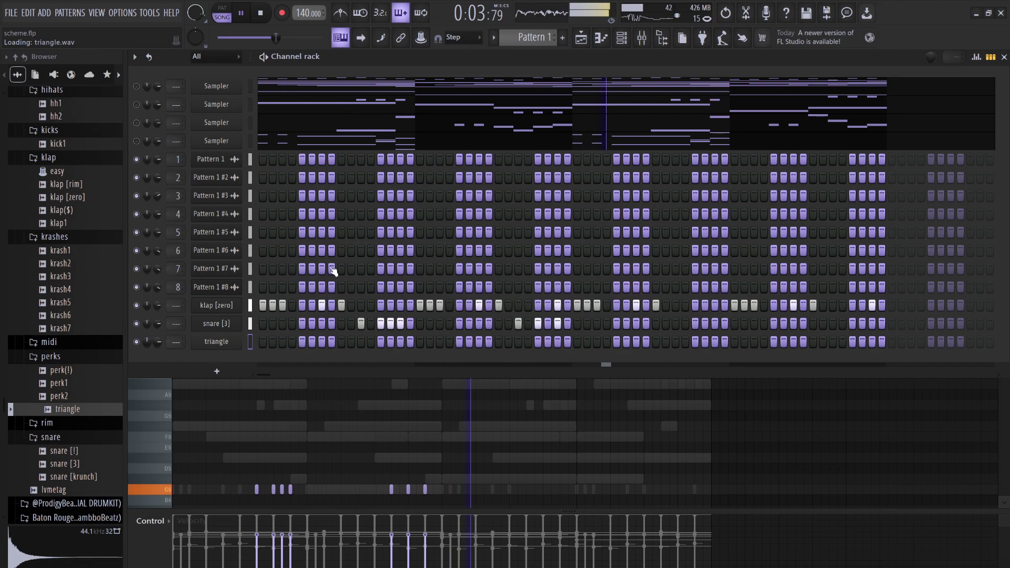
{"action": "key", "text": "space"}
{"action": "key", "text": "space"}
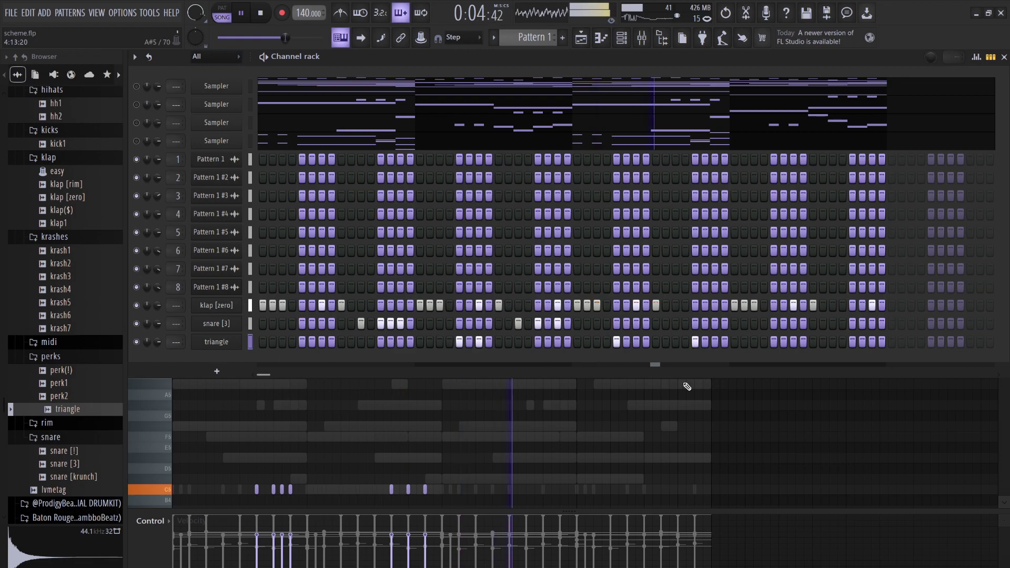
{"action": "left_click", "coordinate": [773, 343]}
{"action": "left_click", "coordinate": [851, 342]}
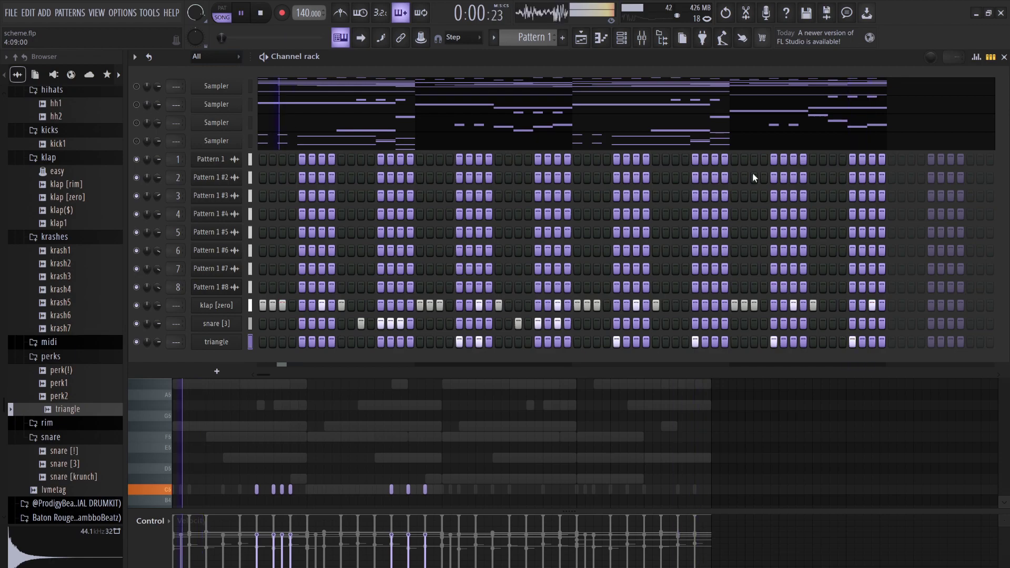
Load rim2 from the rim folder as a new channel and place hits on steps 5, 43, 45, 46 and 47.
{"action": "left_click", "coordinate": [59, 397]}
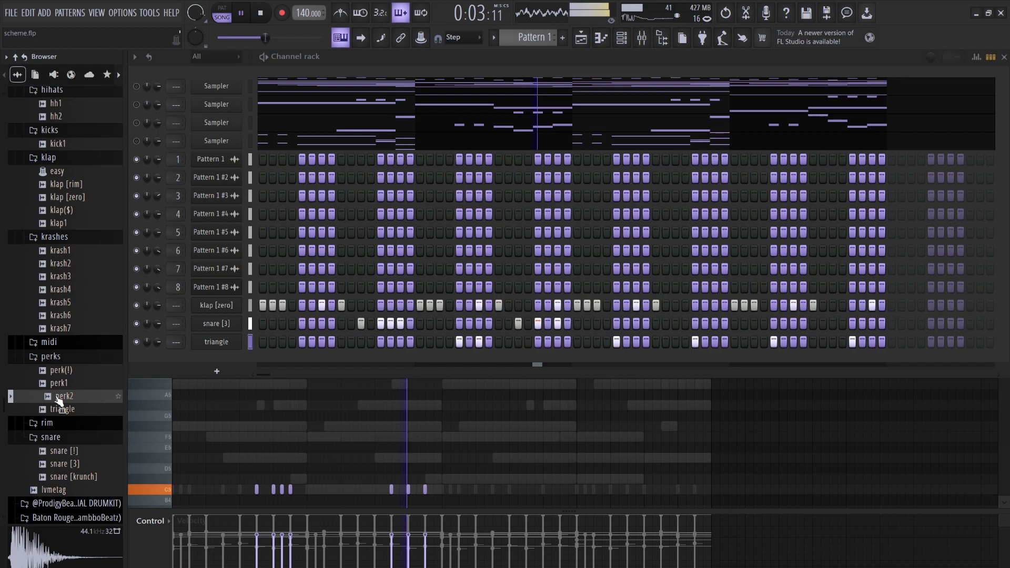
{"action": "left_click", "coordinate": [46, 422]}
{"action": "left_click_drag", "start_coordinate": [62, 449], "coordinate": [221, 360]}
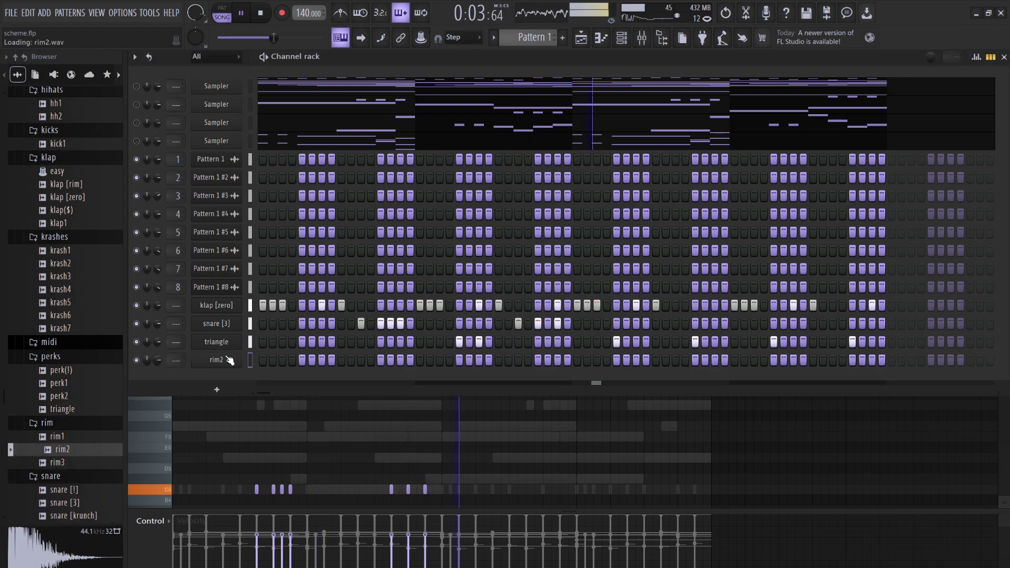
{"action": "left_click", "coordinate": [230, 359]}
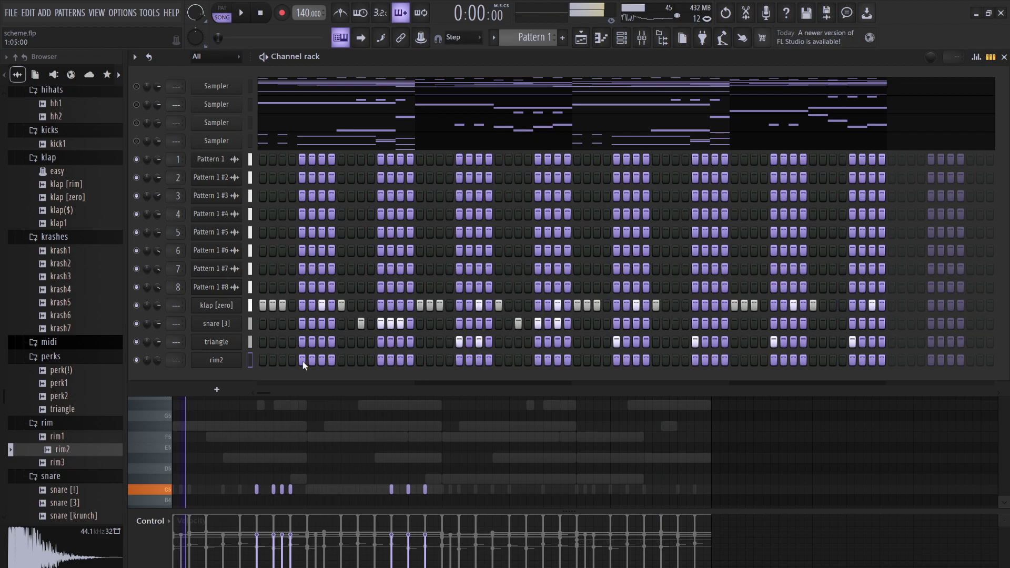
{"action": "key", "text": "space"}
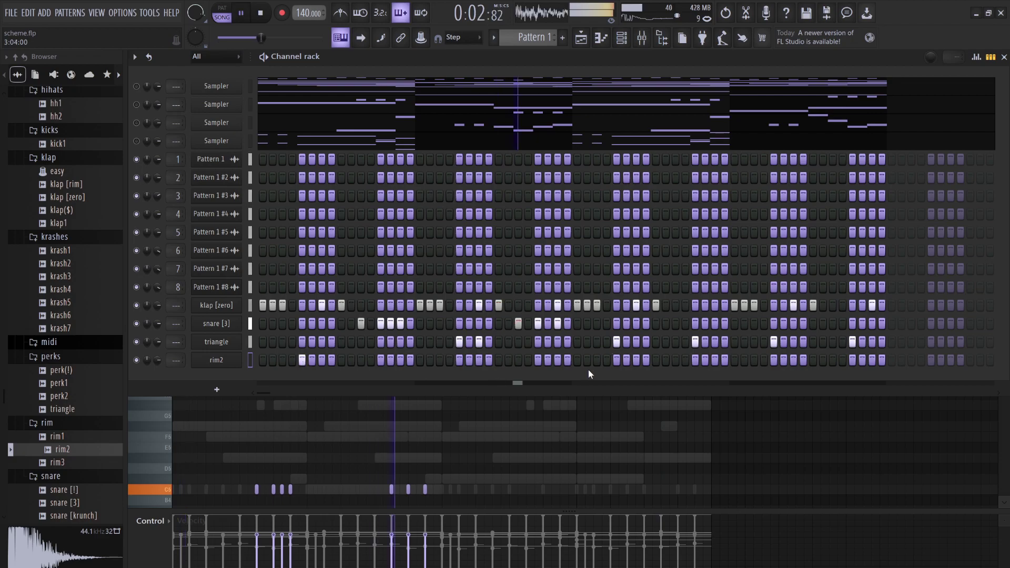
{"action": "left_click", "coordinate": [676, 359]}
Load hh2 from the hihats folder as a new channel, fill a dense hi-hat rhythm across all four bars, and open its piano roll.
{"action": "left_click_drag", "start_coordinate": [59, 116], "coordinate": [238, 320]}
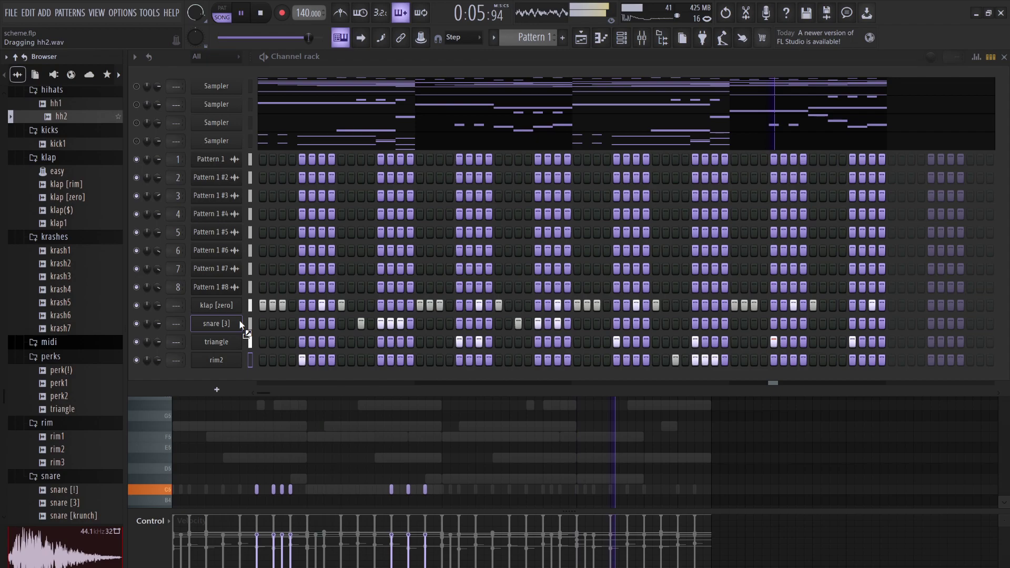
{"action": "left_click_drag", "start_coordinate": [239, 320], "coordinate": [240, 321]}
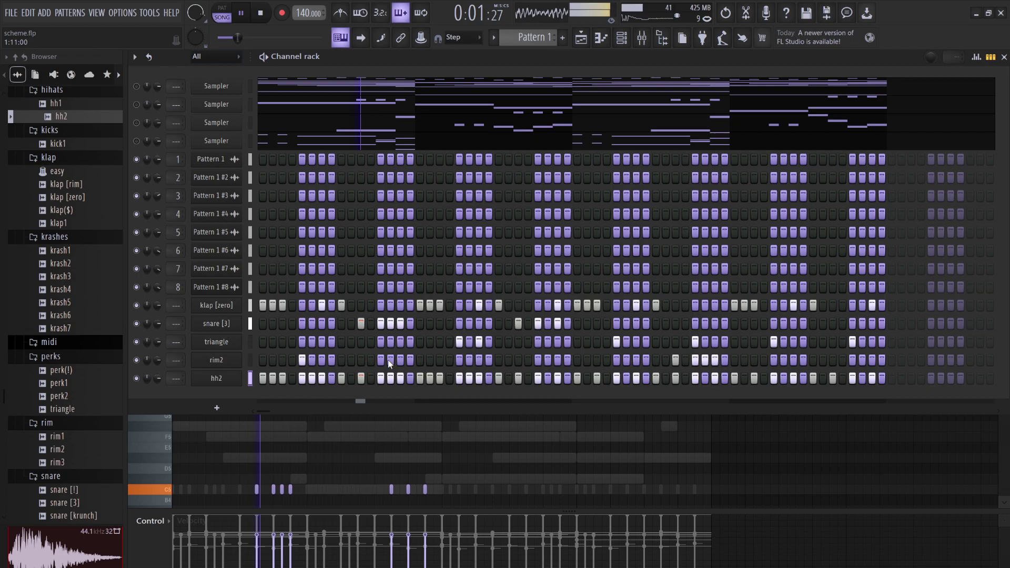
{"action": "key", "text": "space"}
{"action": "key", "text": "F7"}
{"action": "left_click_drag", "start_coordinate": [739, 377], "coordinate": [523, 323]}
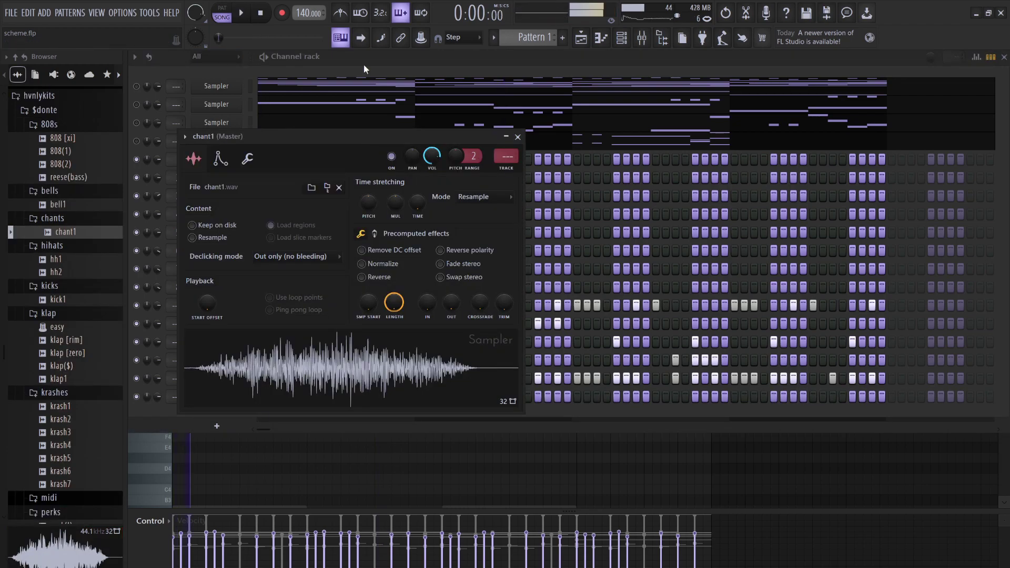
Try the chant1 sample as a new channel with a hit on step 1.
{"action": "key", "text": "Escape"}
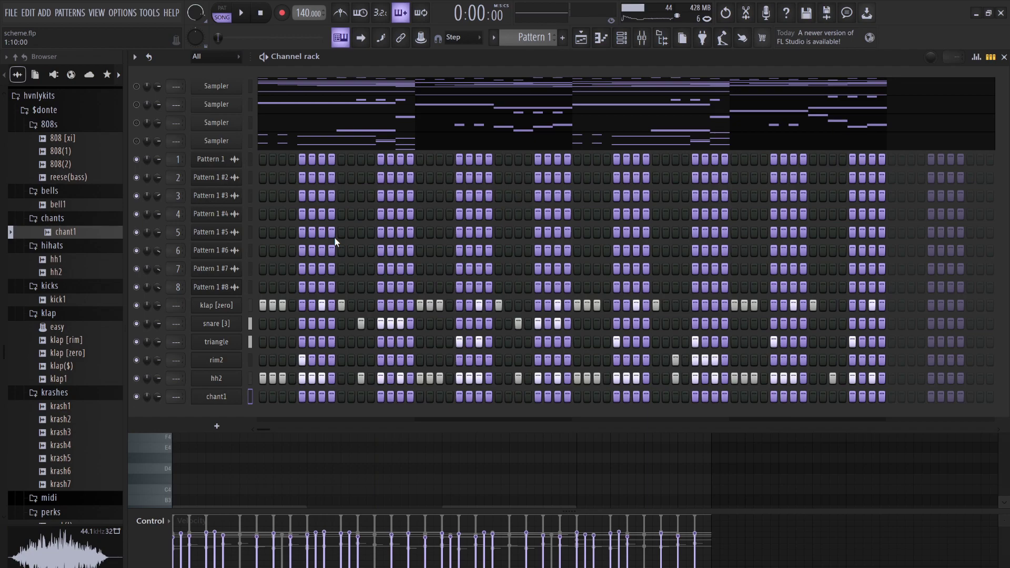
{"action": "key", "text": "space"}
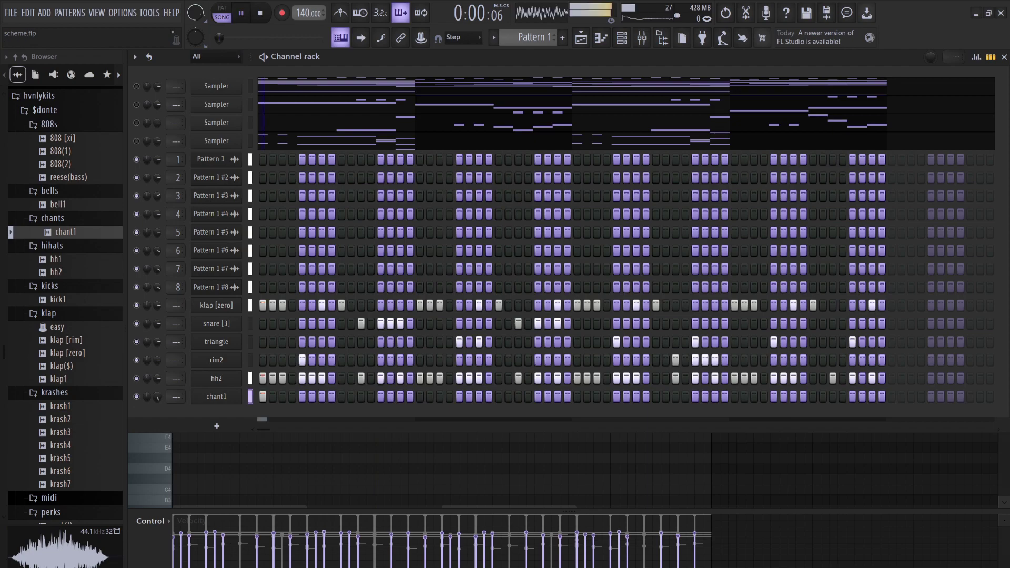
{"action": "key", "text": "space"}
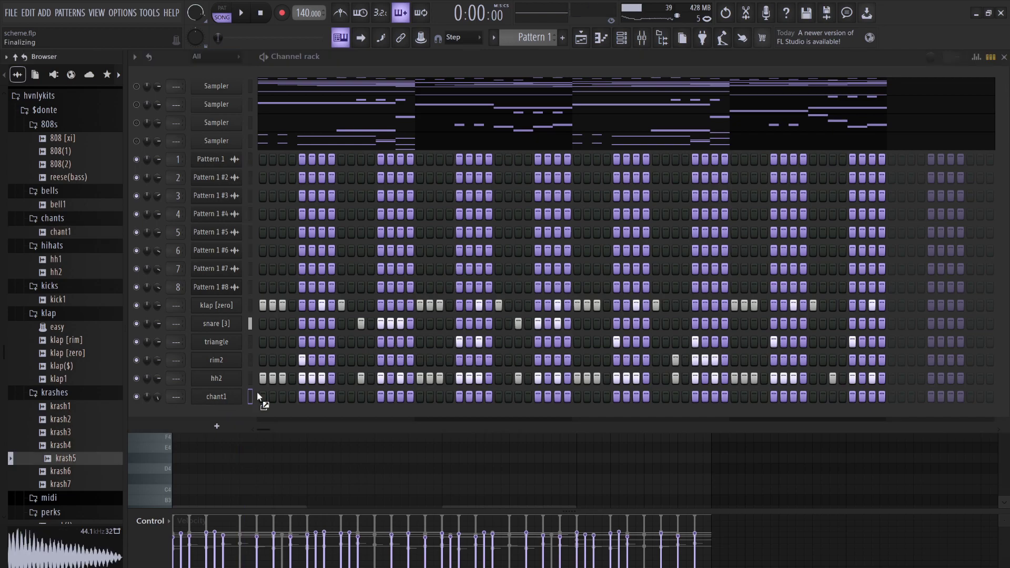
{"action": "left_click", "coordinate": [262, 394]}
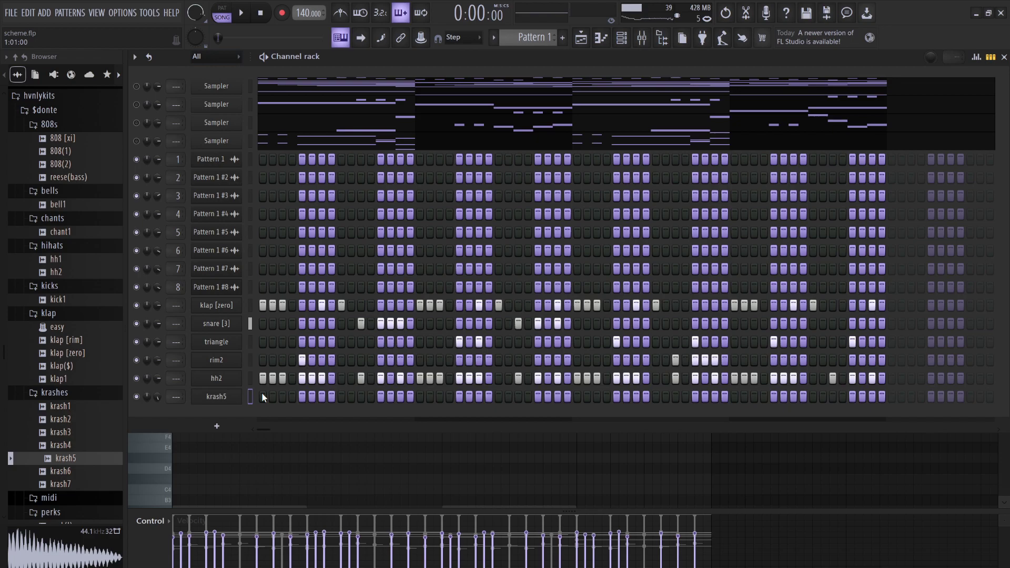
Use krash5 on the new channel and place hits on steps 1, 15, 21, 33 and 47.
{"action": "left_click", "coordinate": [262, 396]}
{"action": "key", "text": "space"}
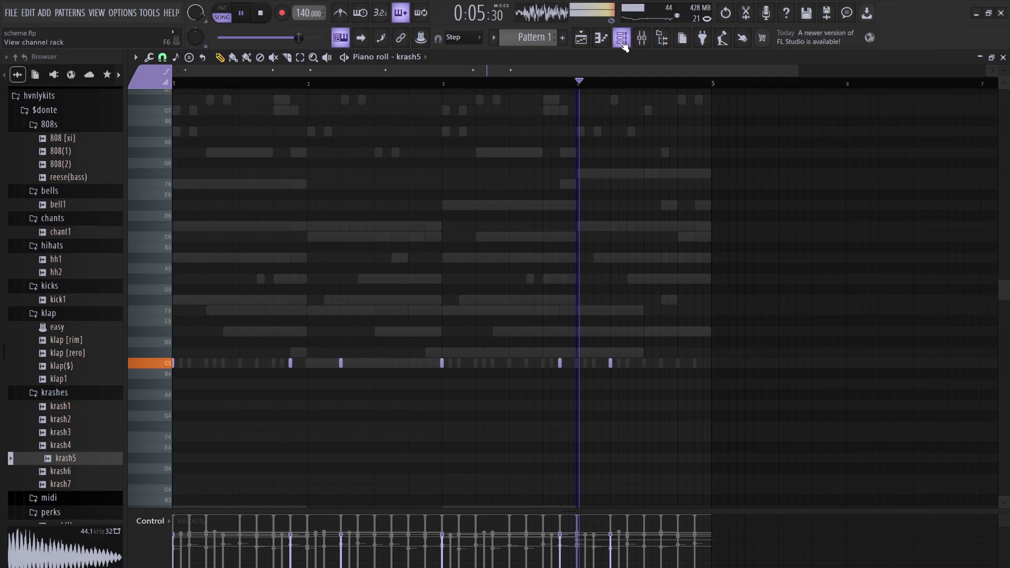
{"action": "left_click", "coordinate": [622, 42]}
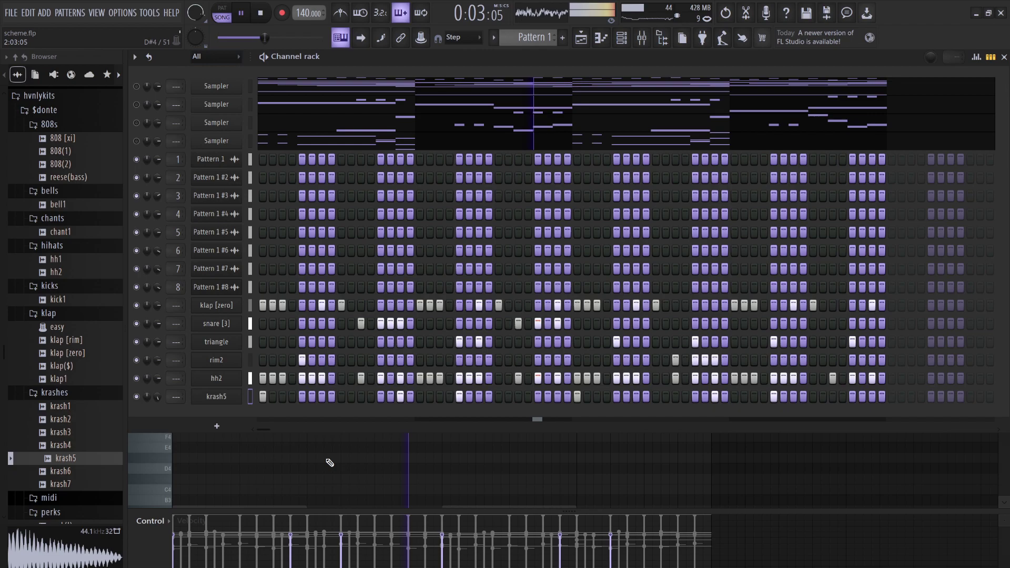
Load 808 [xi] as a new channel, open its envelope settings, and place first-bar hits on steps 1, 3, 5 and 11.
{"action": "left_click_drag", "start_coordinate": [64, 138], "coordinate": [255, 417]}
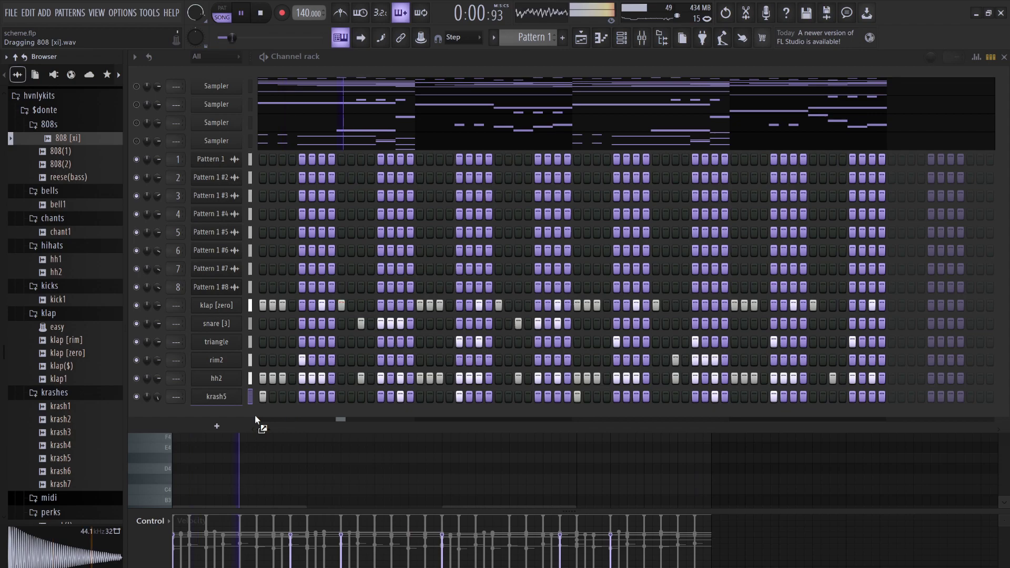
{"action": "left_click_drag", "start_coordinate": [254, 415], "coordinate": [255, 414]}
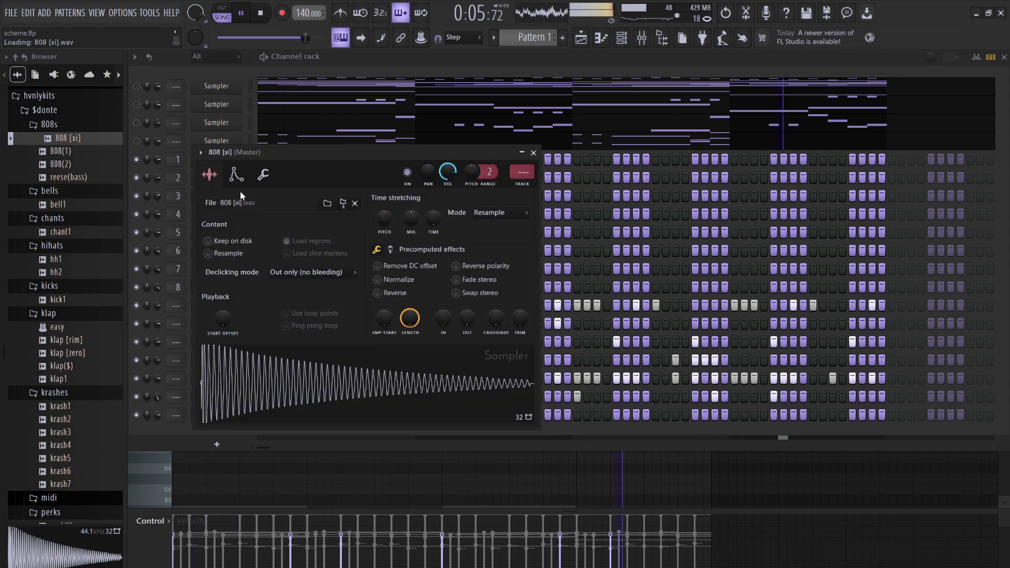
{"action": "left_click", "coordinate": [236, 175]}
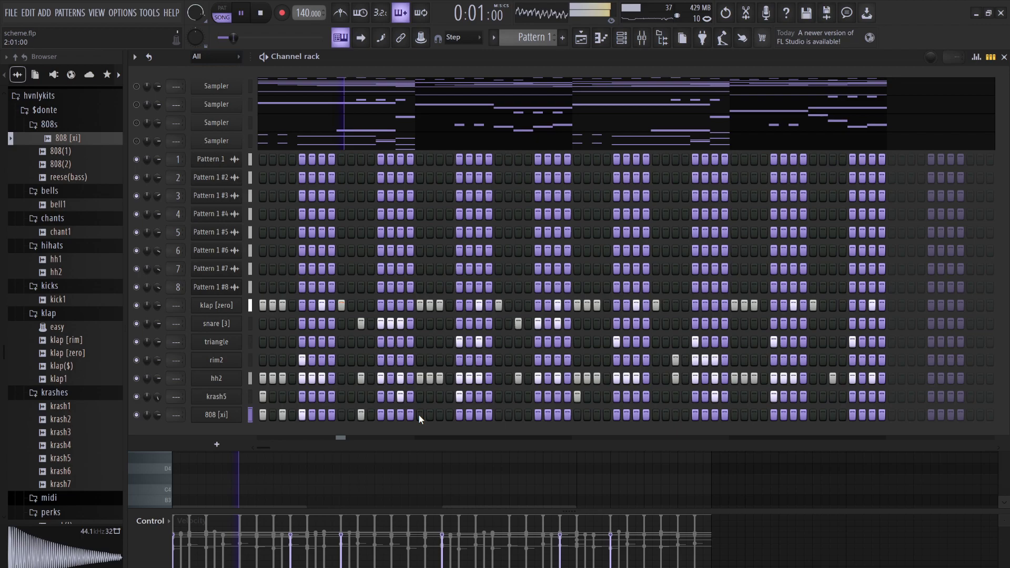
Place the remaining 808 [xi] hits on steps 17, 23, 27, 29–31, 33, 39, 45, 49, 51, 55, 57, 59 and 61–63.
{"action": "left_click", "coordinate": [420, 415]}
{"action": "left_click", "coordinate": [518, 415]}
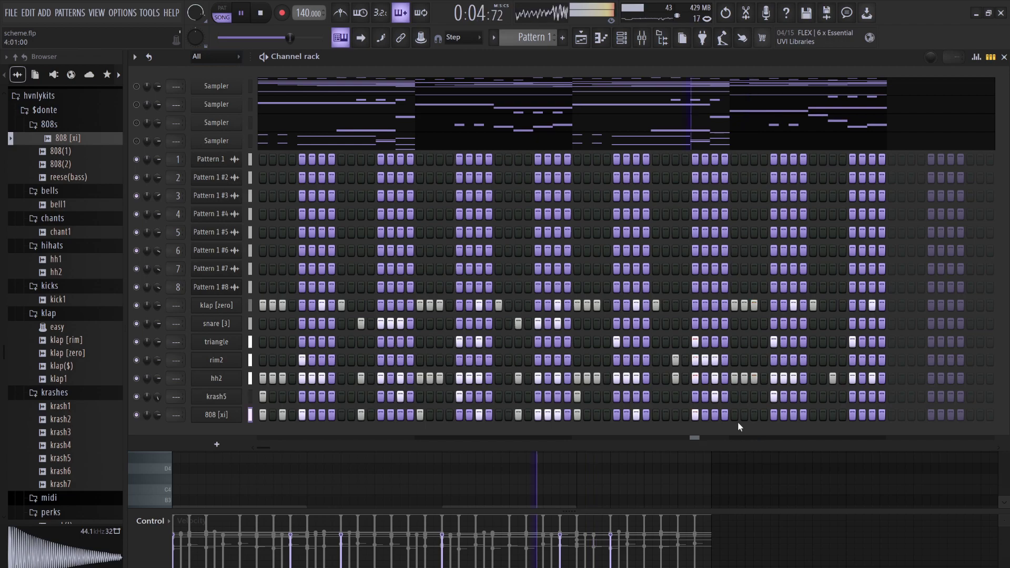
{"action": "left_click", "coordinate": [734, 414]}
{"action": "left_click", "coordinate": [754, 414]}
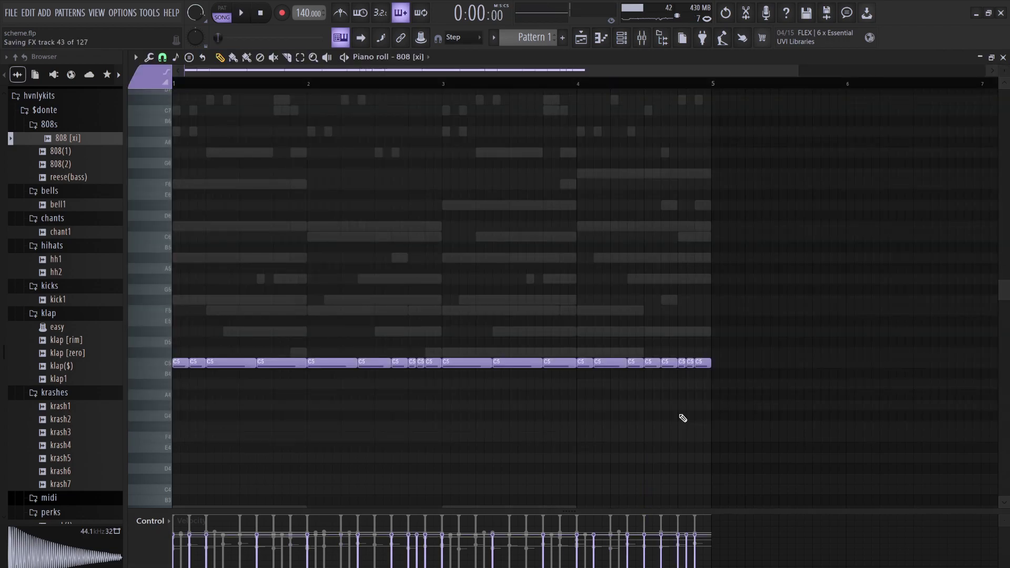
Turn the 808 [xi] hits into connected piano roll notes, set its cut group to 1 by 1, and open its piano roll.
{"action": "key", "text": "ctrl+a"}
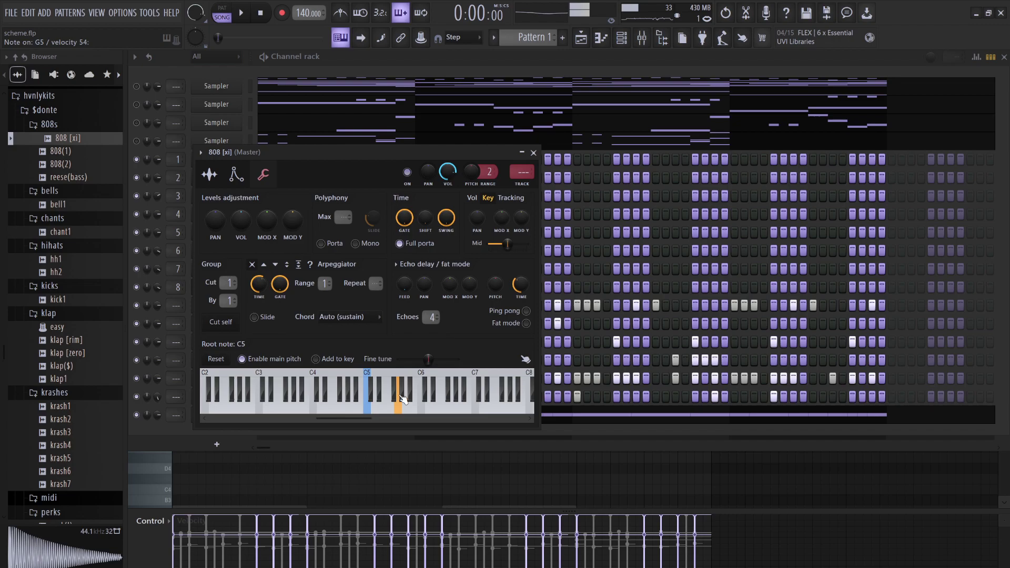
{"action": "right_click", "coordinate": [574, 478]}
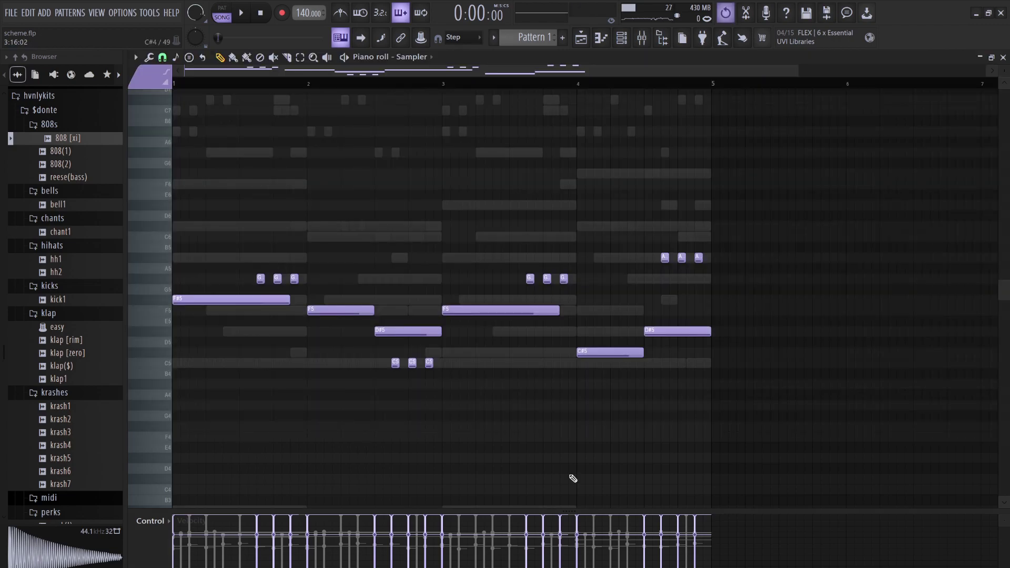
{"action": "key", "text": "F6"}
{"action": "left_click", "coordinate": [278, 414]}
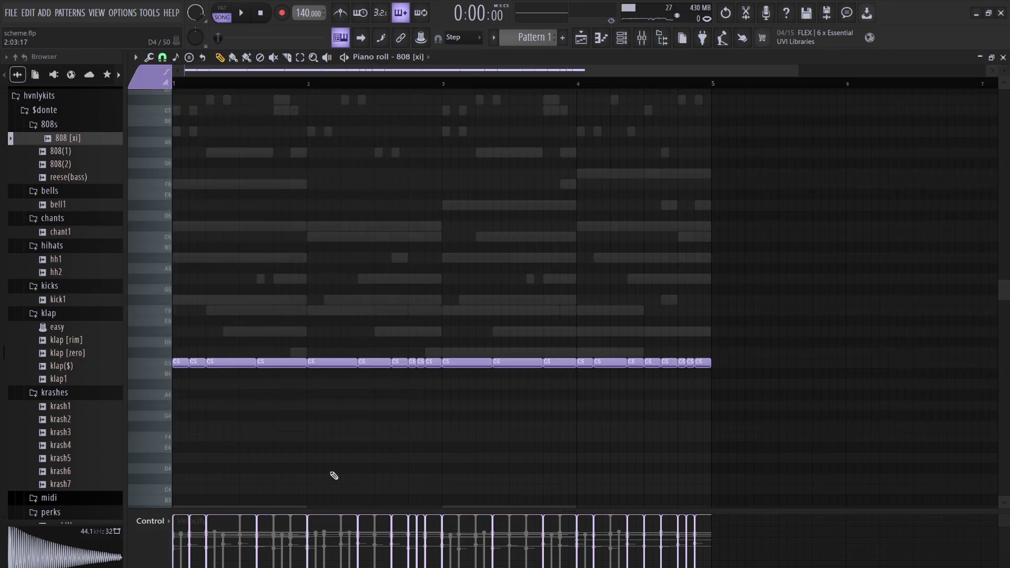
Transpose all 808 [xi] notes up from C5 to C6, auditioning intermediate pitches such as D5 against the melody.
{"action": "key", "text": "Up"}
{"action": "key", "text": "Up"}
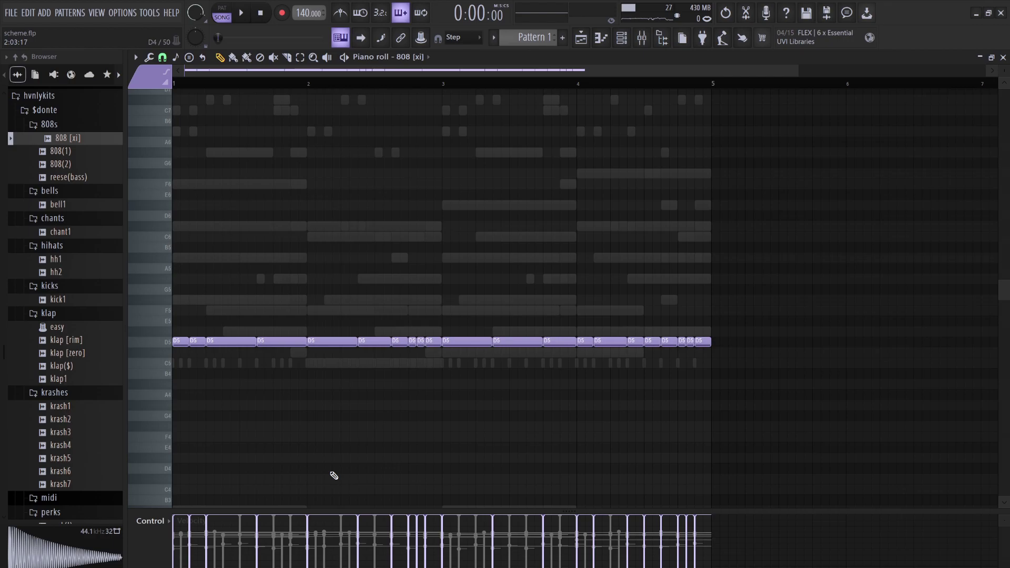
{"action": "key", "text": "space"}
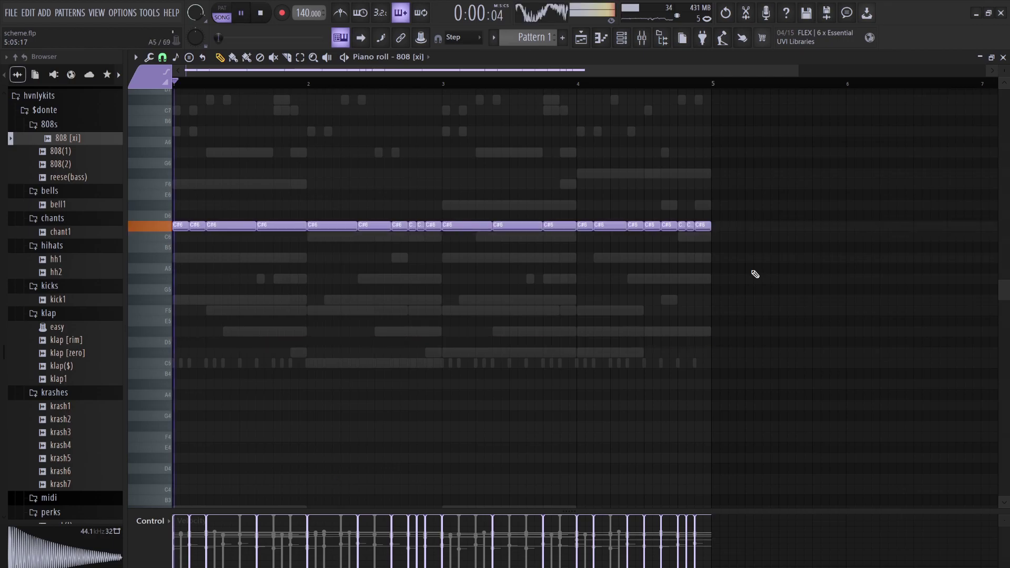
{"action": "key", "text": "Down"}
{"action": "key", "text": "space"}
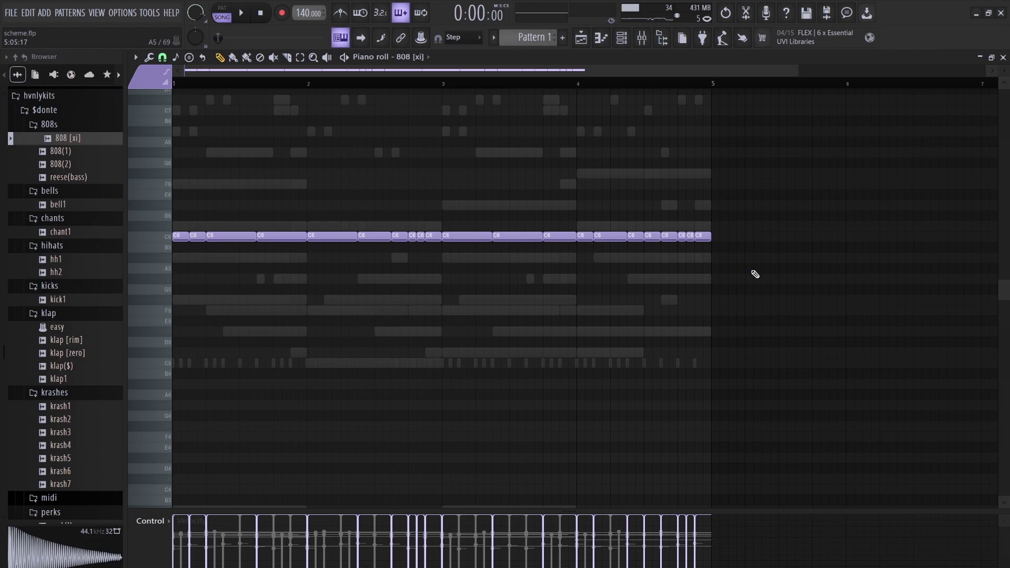
Lower the 808 [xi] notes in semitone steps while auditioning them against the melody.
{"action": "key", "text": "Down"}
{"action": "key", "text": "Down"}
{"action": "key", "text": "space"}
{"action": "key", "text": "space"}
{"action": "key", "text": "space"}
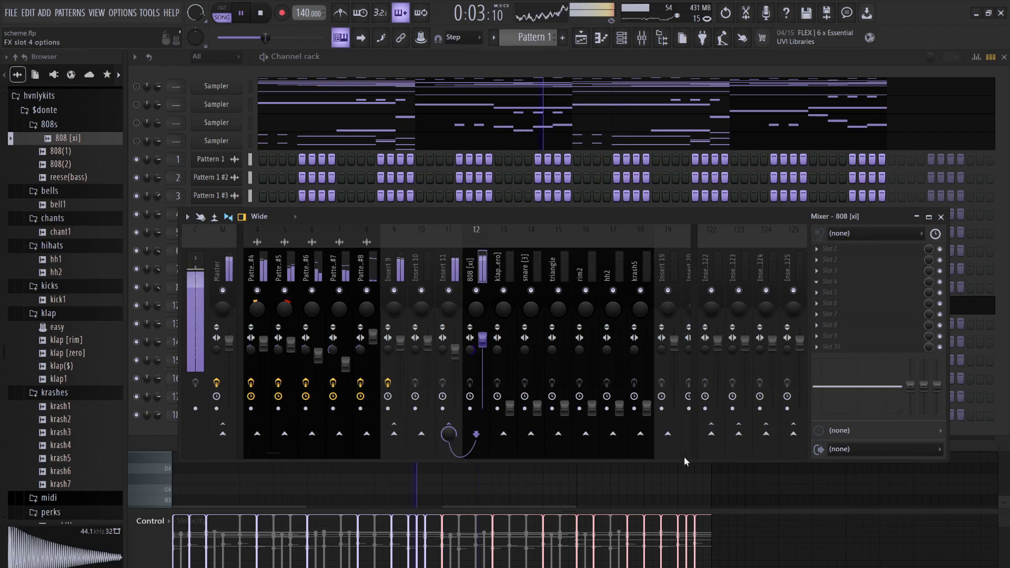
Cut the triangle by 18 dB at 90 Hz, boost it 4.3 dB at 4.6 kHz, pan it off-centre, and raise the krash5 level.
{"action": "left_click", "coordinate": [684, 457]}
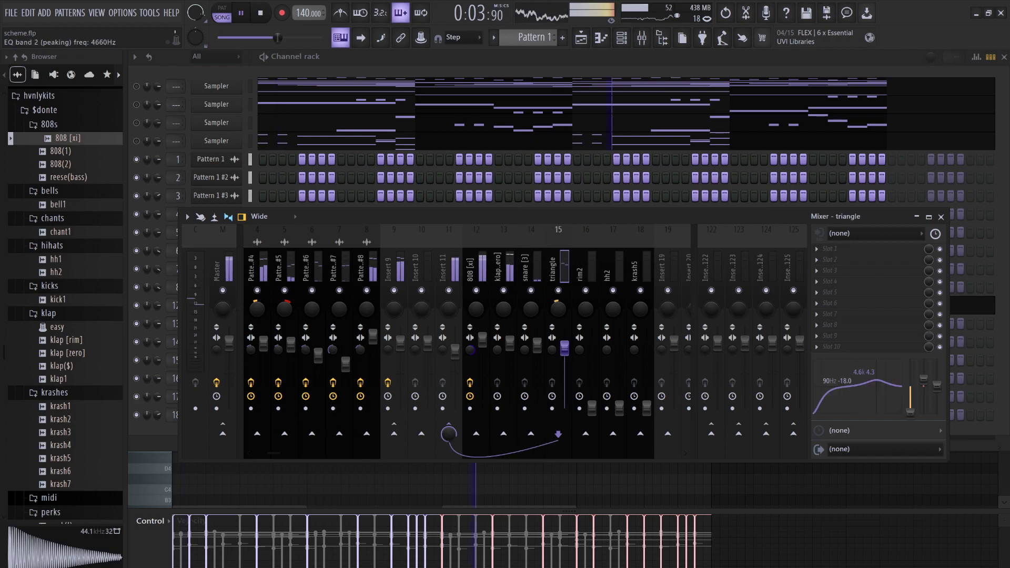
{"action": "left_click_drag", "start_coordinate": [558, 309], "coordinate": [558, 311]}
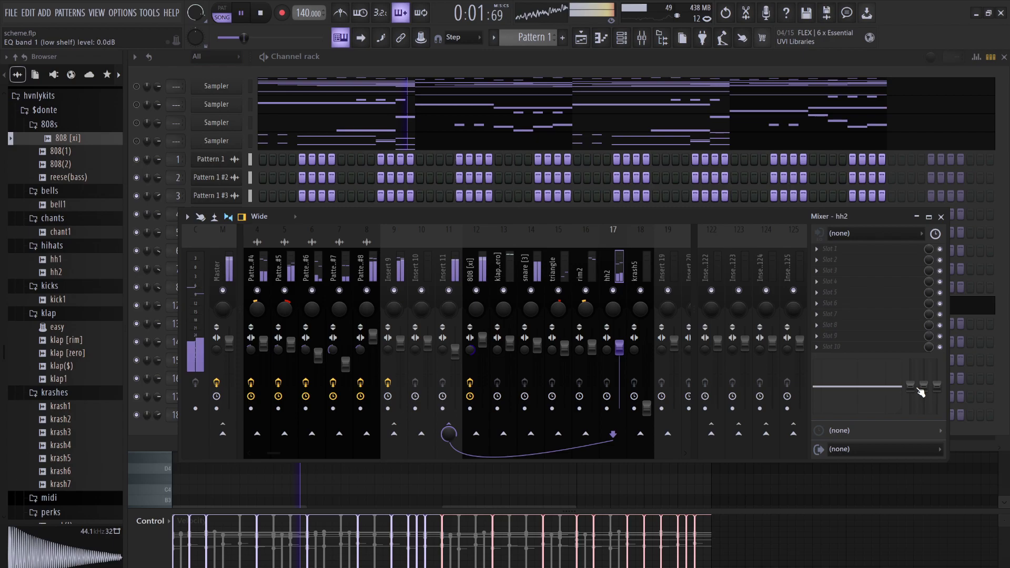
{"action": "left_click_drag", "start_coordinate": [646, 408], "coordinate": [648, 350]}
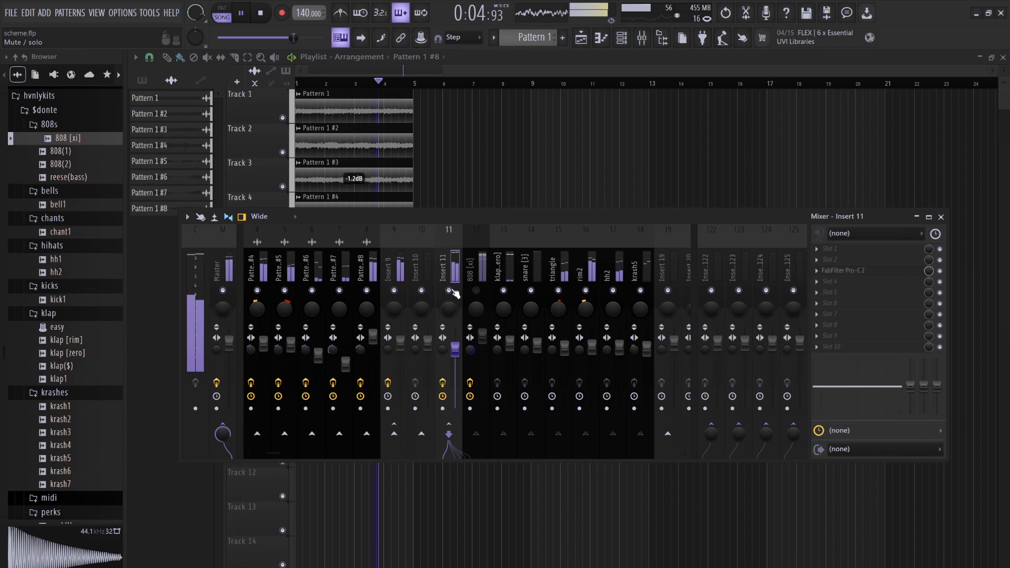
Compare the mix with Insert 9 and the 808 [xi] track muted in turn, finishing with both tracks active.
{"action": "left_click", "coordinate": [476, 291]}
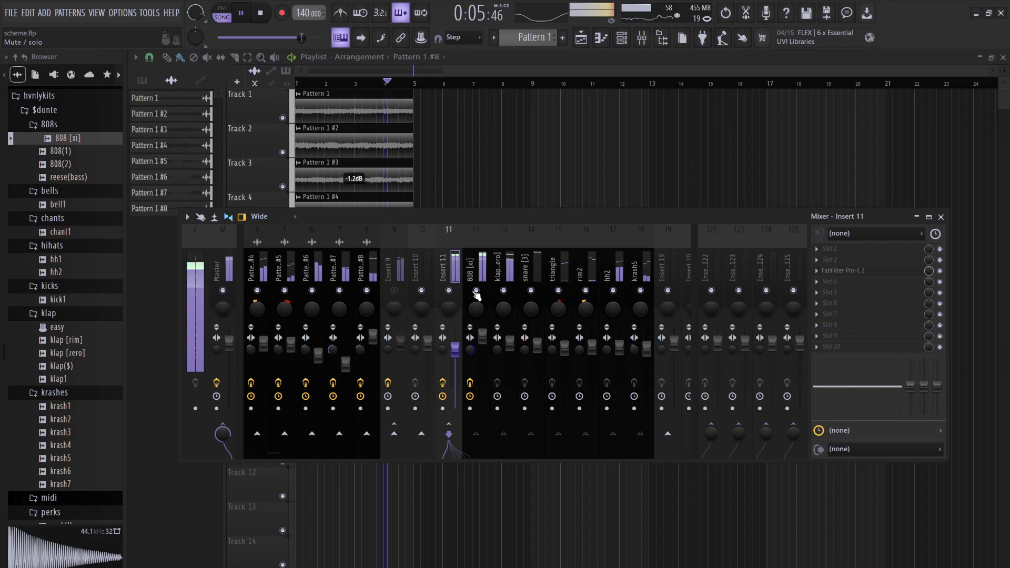
{"action": "left_click", "coordinate": [475, 291]}
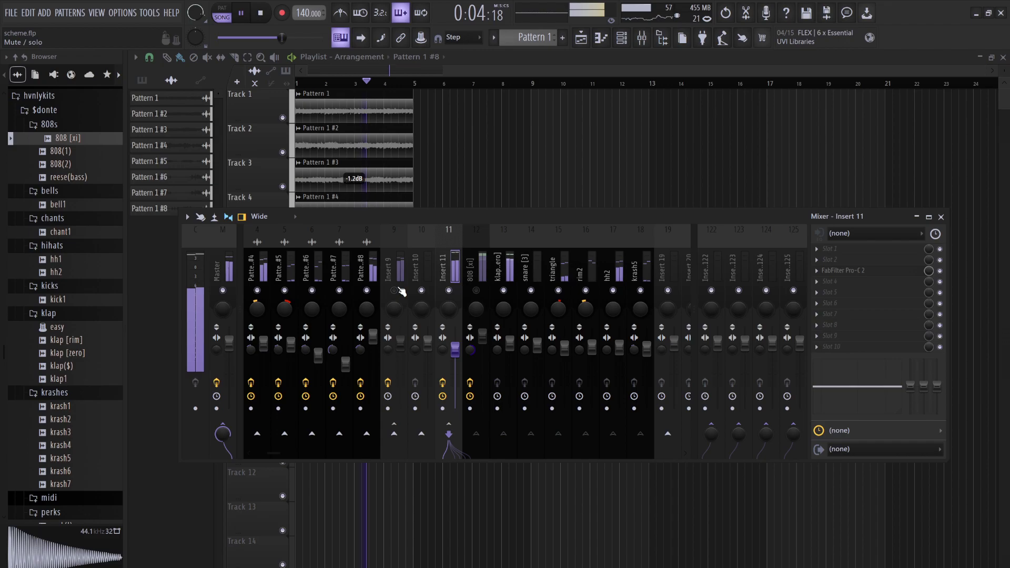
{"action": "left_click_drag", "start_coordinate": [395, 291], "coordinate": [475, 291]}
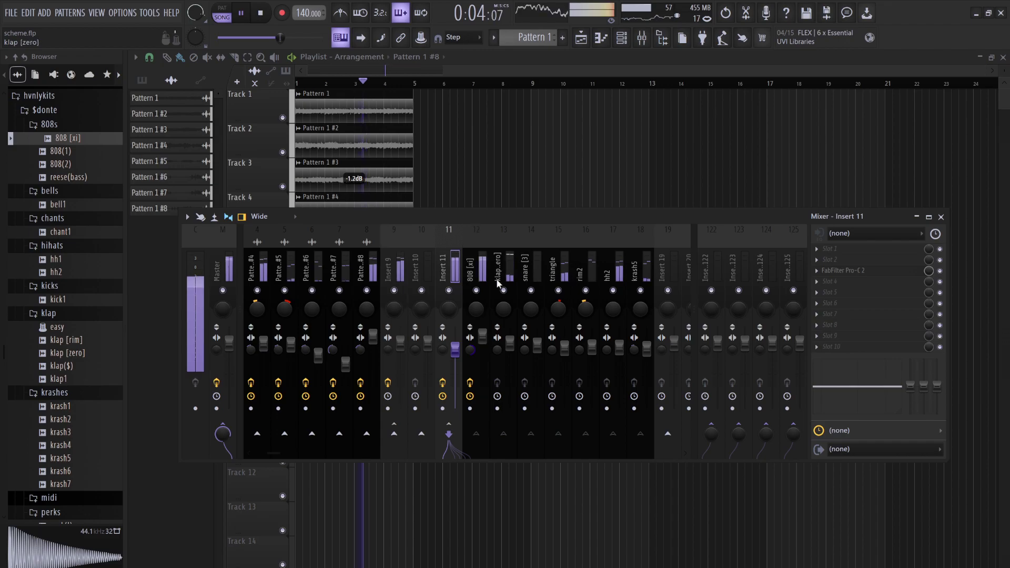